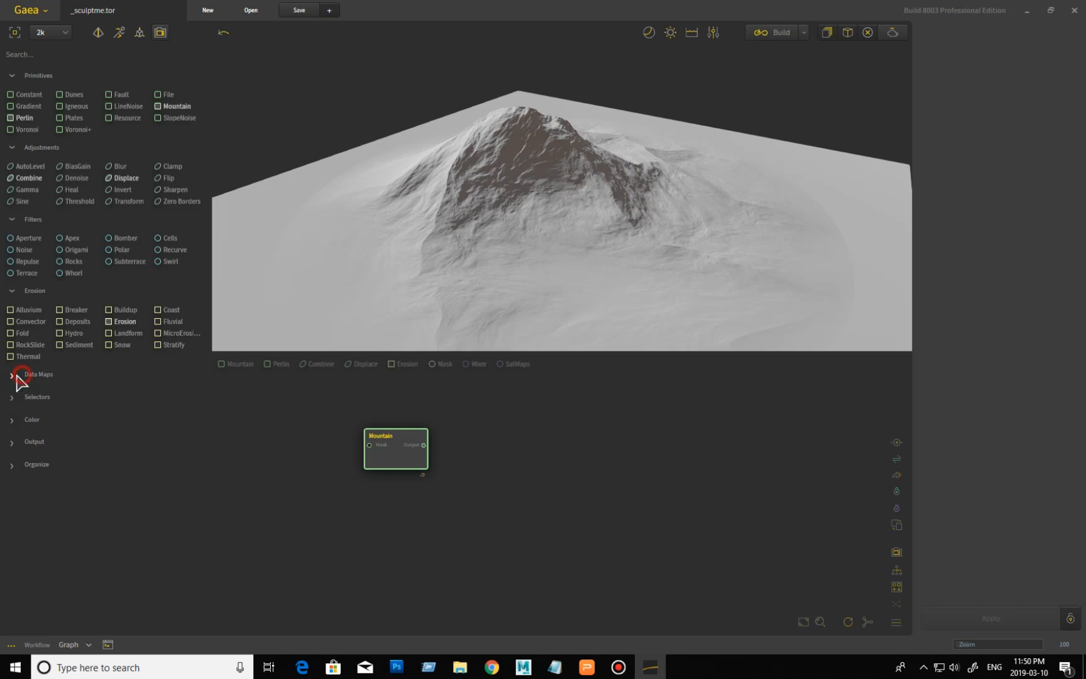
Collapse the Erosion and Filters node categories in the node library.
{"action": "left_click", "coordinate": [28, 291]}
{"action": "left_click", "coordinate": [27, 220]}
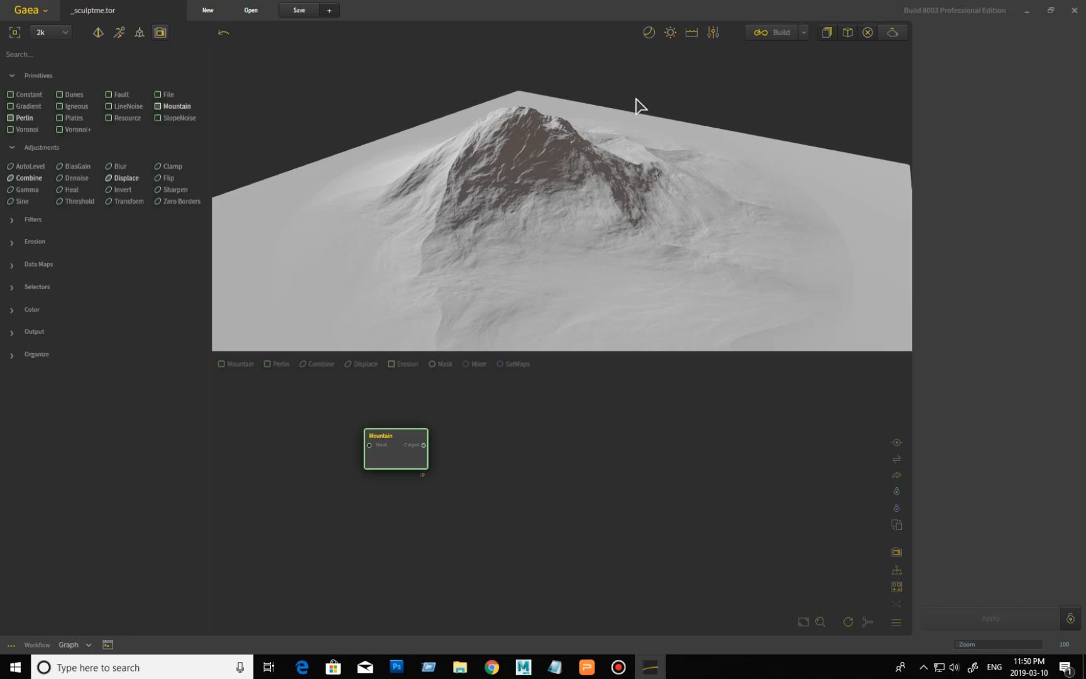
{"action": "left_click", "coordinate": [577, 82]}
{"action": "left_click_drag", "start_coordinate": [602, 74], "coordinate": [628, 121]}
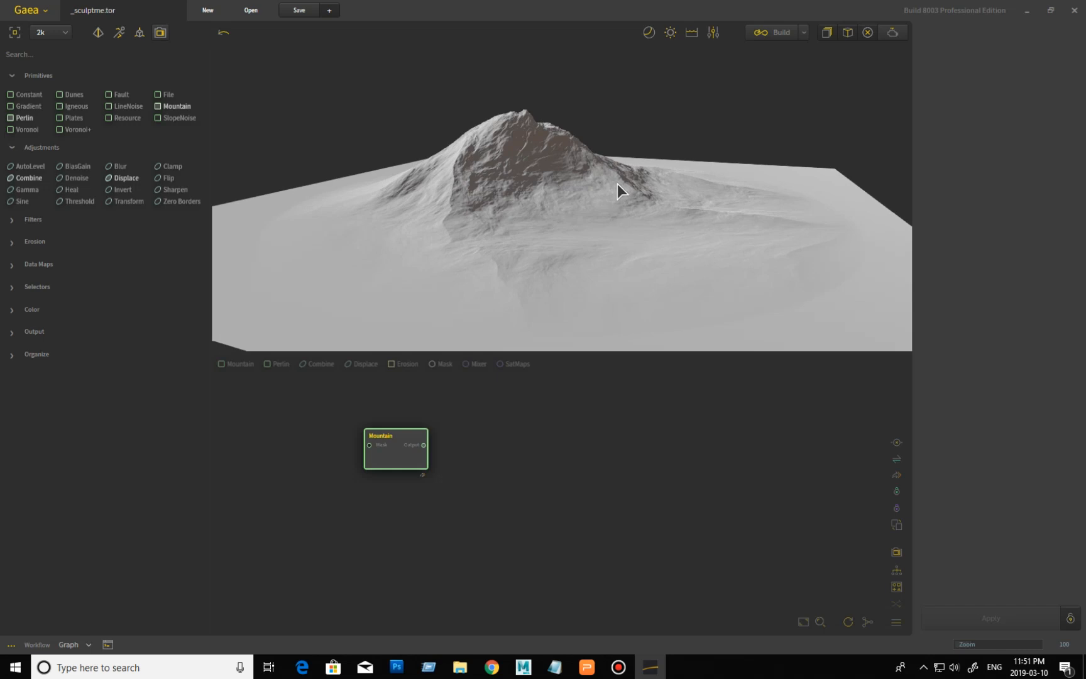
Check the Mountain node's export mark and examine its build settings, including the additional options.
{"action": "right_click", "coordinate": [398, 451]}
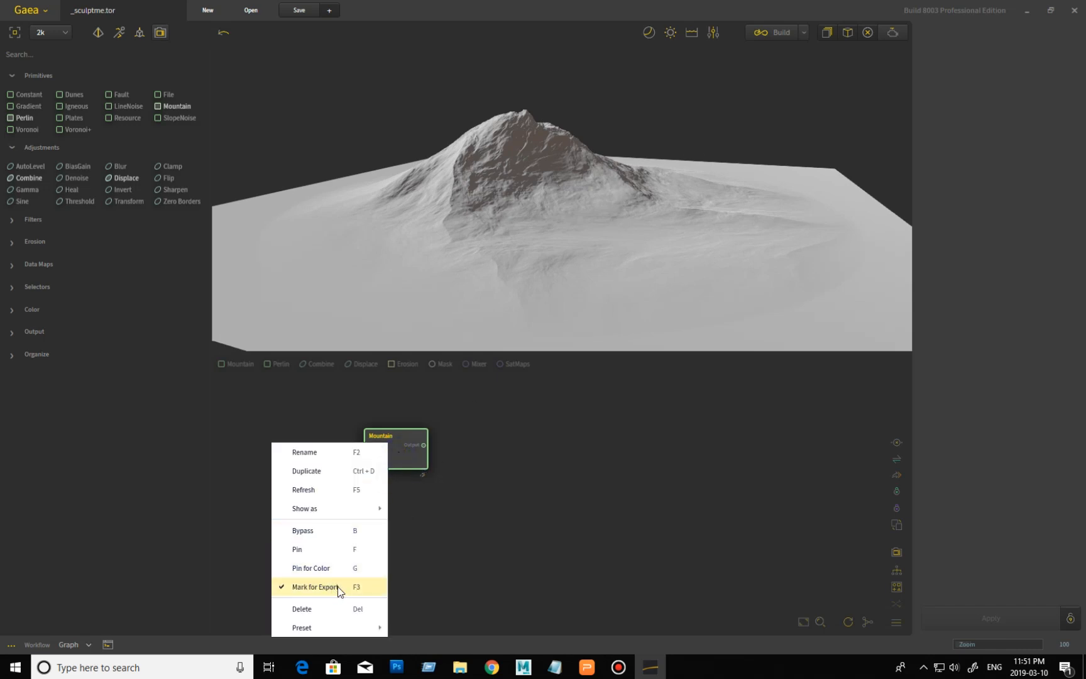
{"action": "left_click", "coordinate": [782, 32]}
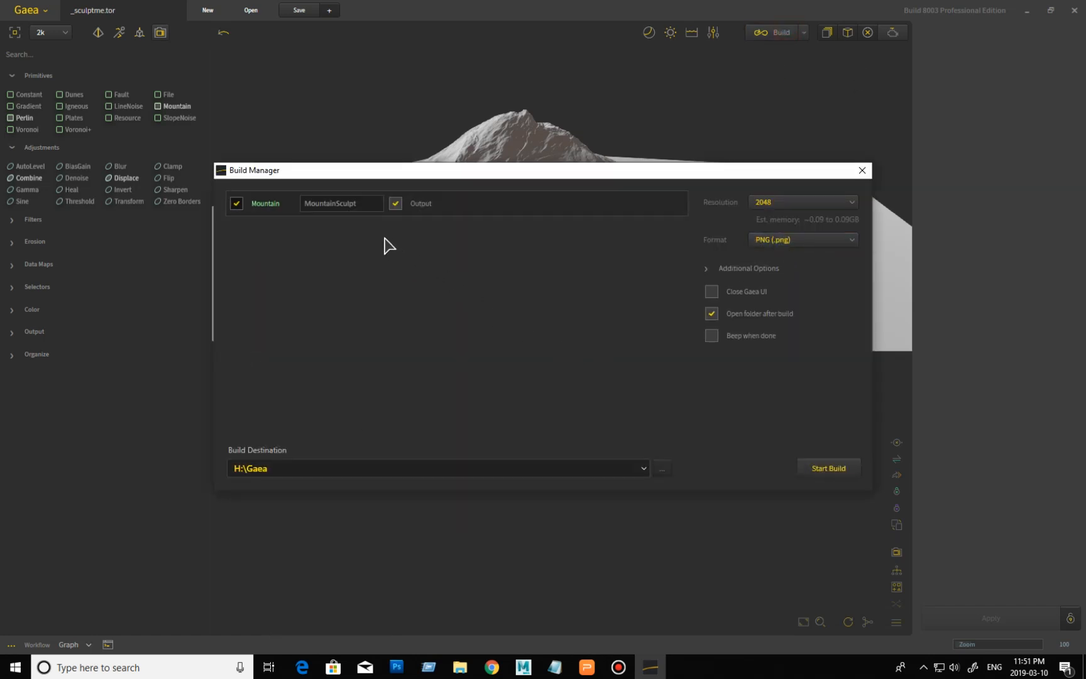
{"action": "left_click_drag", "start_coordinate": [370, 205], "coordinate": [290, 212]}
{"action": "left_click", "coordinate": [709, 272]}
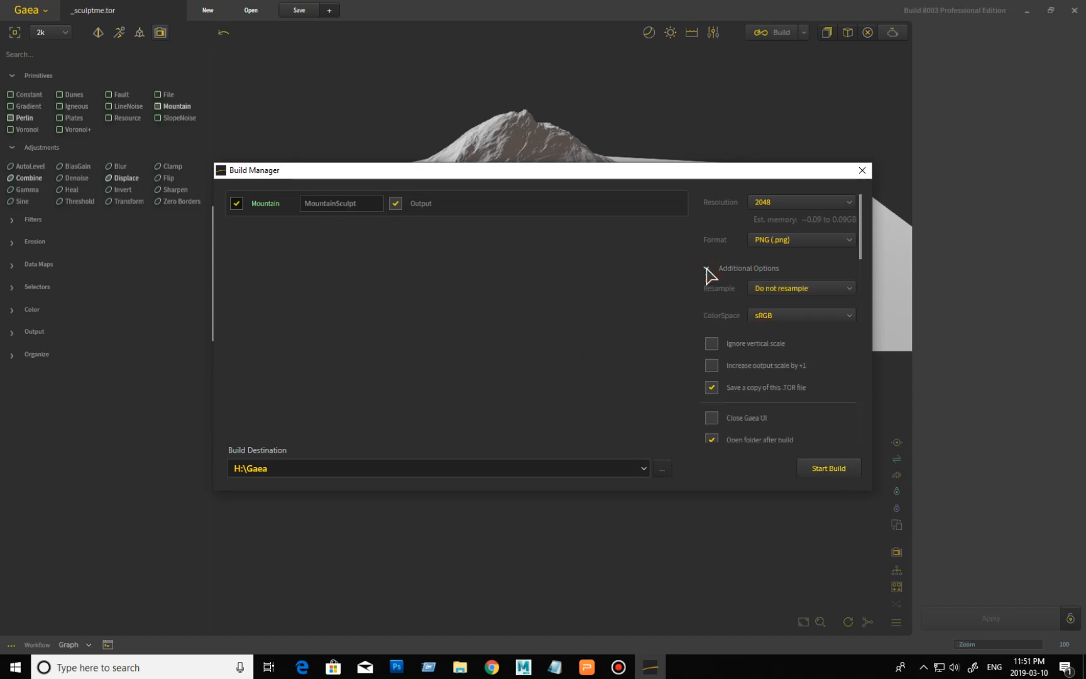
Disable saving a copy of the .TOR file, enable Ignore vertical scale, and close the Build Manager without building.
{"action": "left_click", "coordinate": [745, 387]}
{"action": "left_click", "coordinate": [746, 345]}
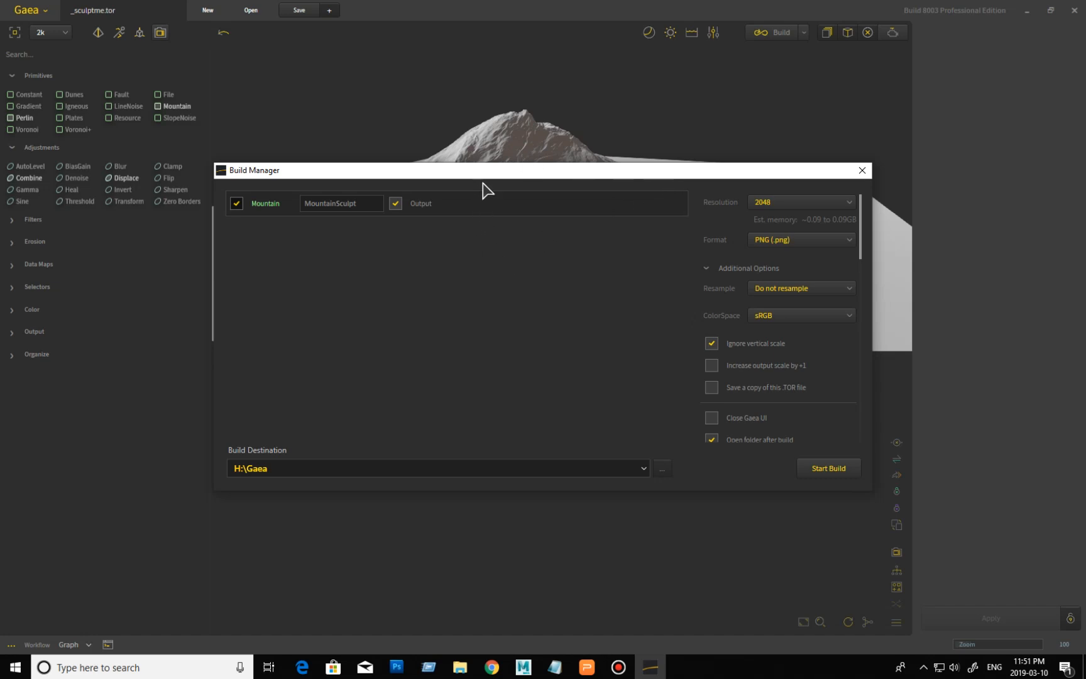
{"action": "left_click_drag", "start_coordinate": [486, 176], "coordinate": [480, 283]}
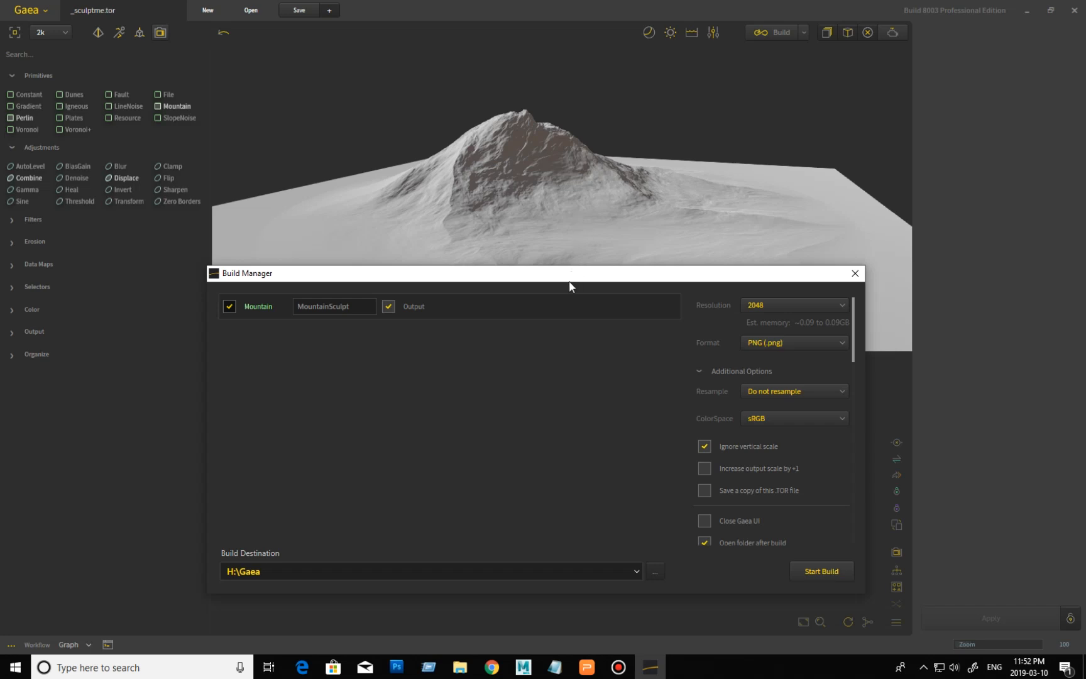
{"action": "left_click_drag", "start_coordinate": [568, 281], "coordinate": [543, 234]}
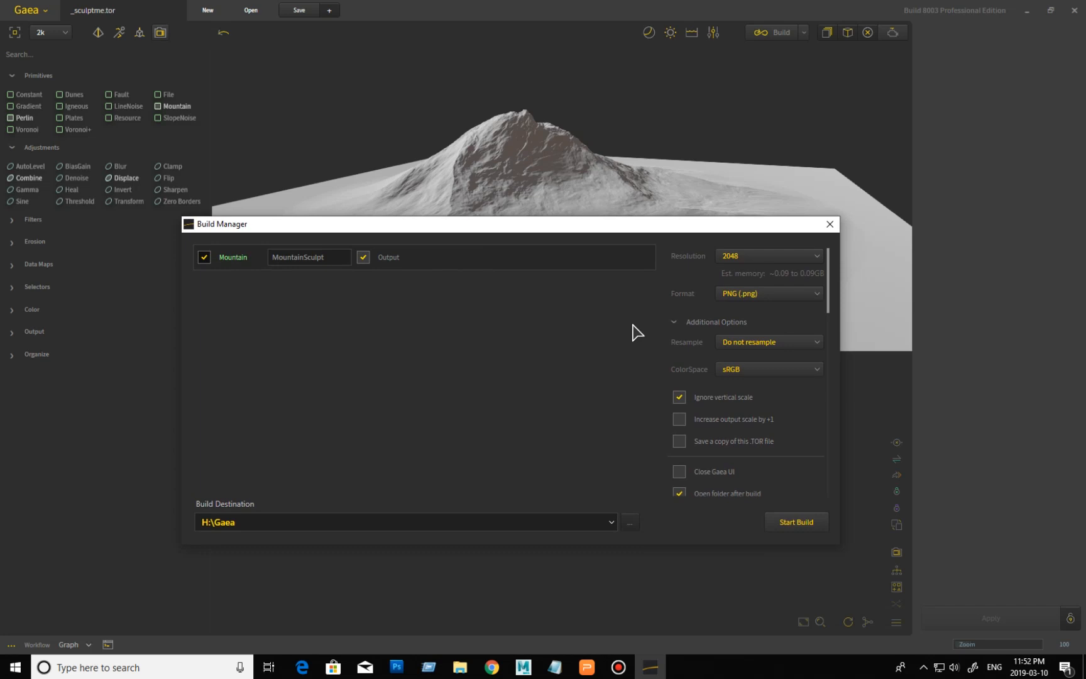
{"action": "left_click", "coordinate": [830, 225]}
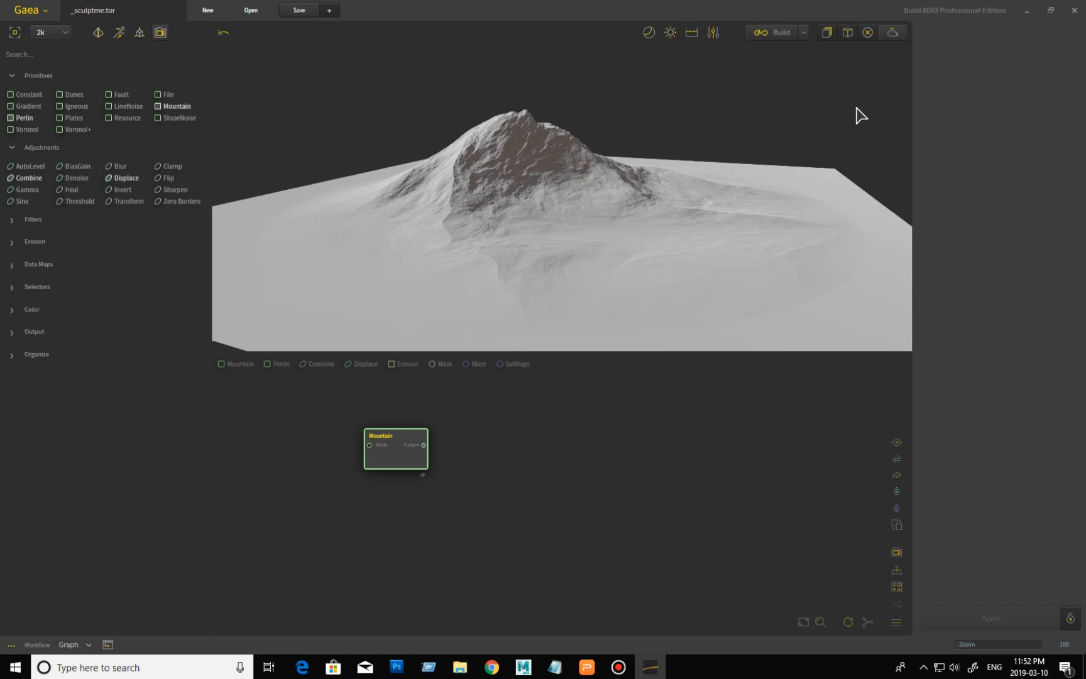
Close the current terrain project, relaunch Gaea, and create a new sculpt.
{"action": "left_click", "coordinate": [1074, 10]}
{"action": "left_click", "coordinate": [577, 348]}
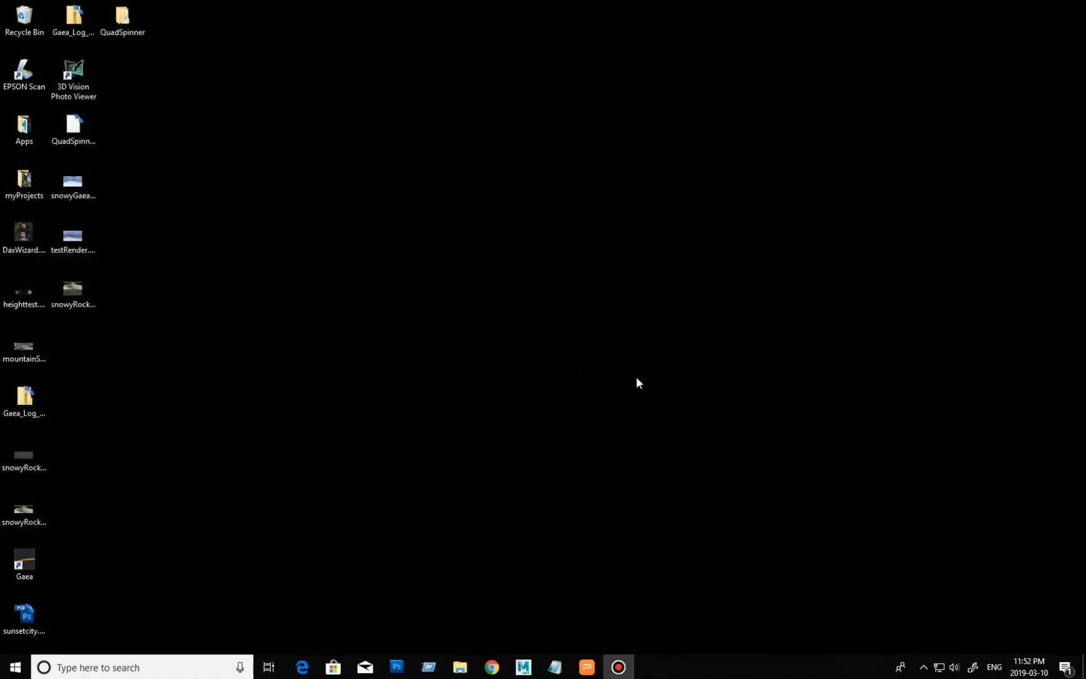
{"action": "double_click", "coordinate": [31, 565]}
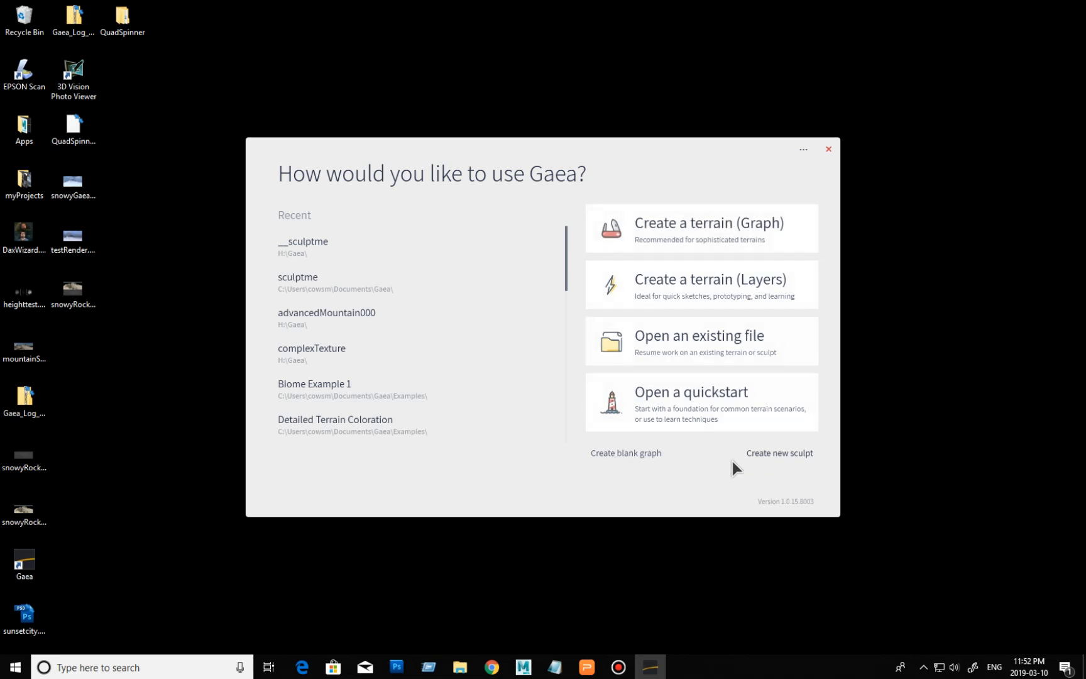
{"action": "left_click", "coordinate": [772, 453]}
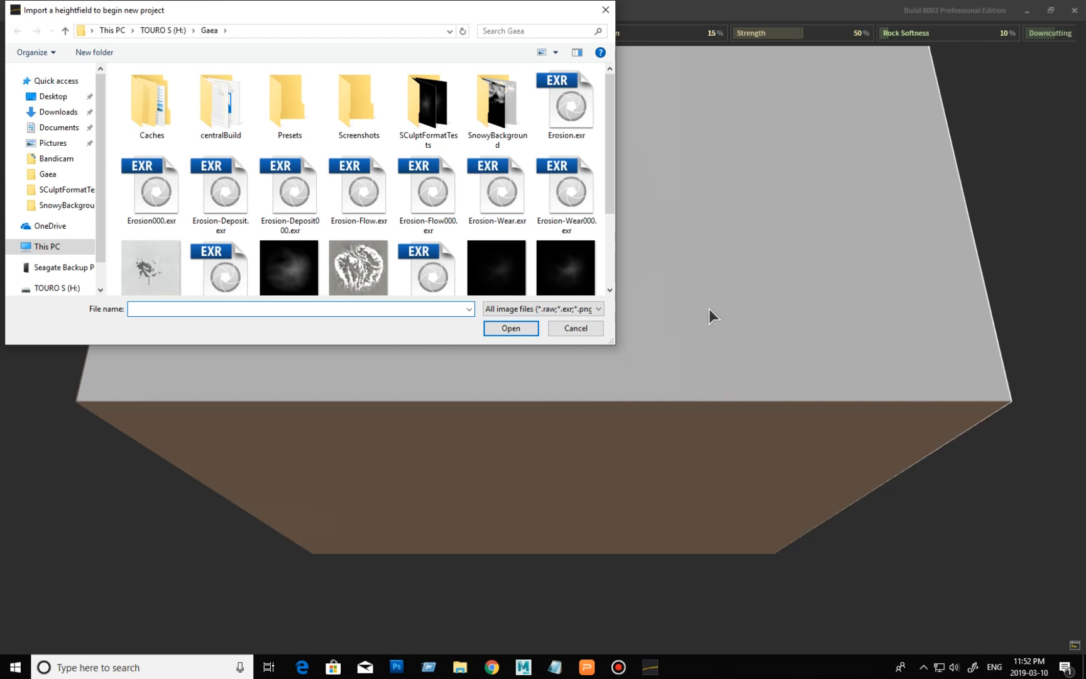
Import MountainSculpt2.png from the Gaea folder as the heightfield for the new sculpt.
{"action": "left_click_drag", "start_coordinate": [610, 189], "coordinate": [611, 254]}
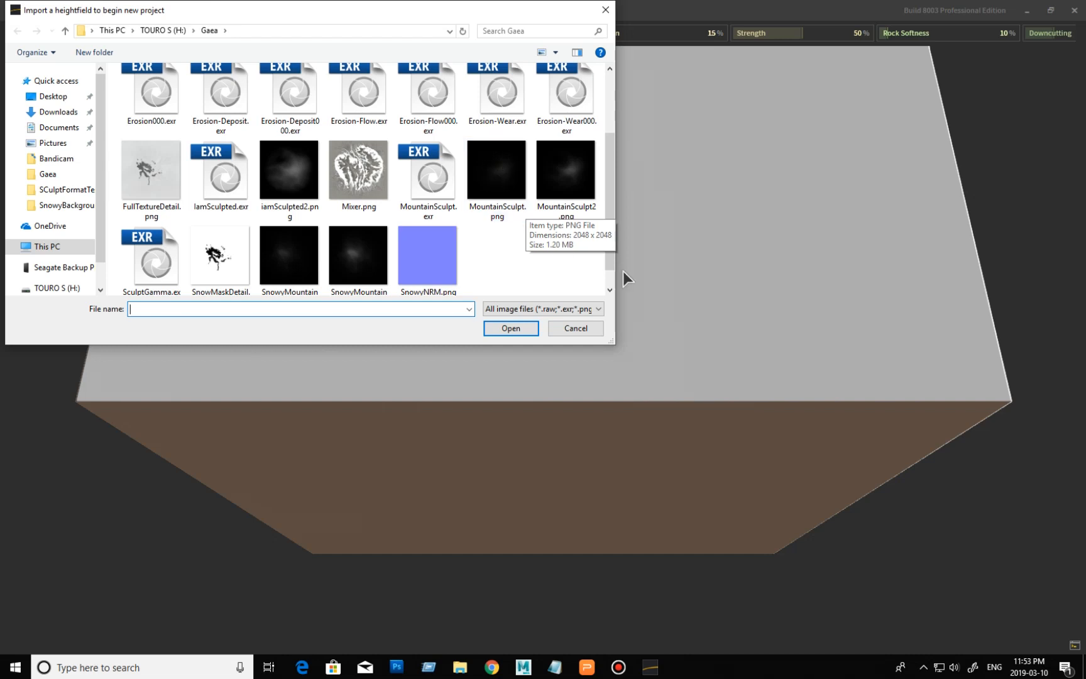
{"action": "left_click", "coordinate": [561, 167]}
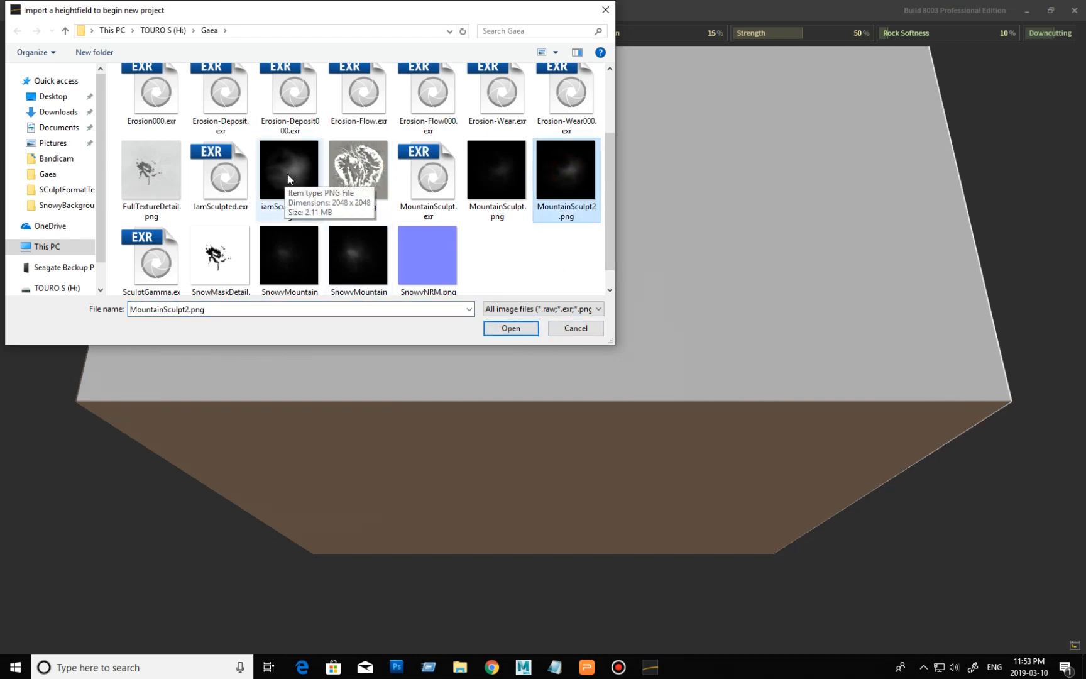
{"action": "left_click", "coordinate": [514, 328]}
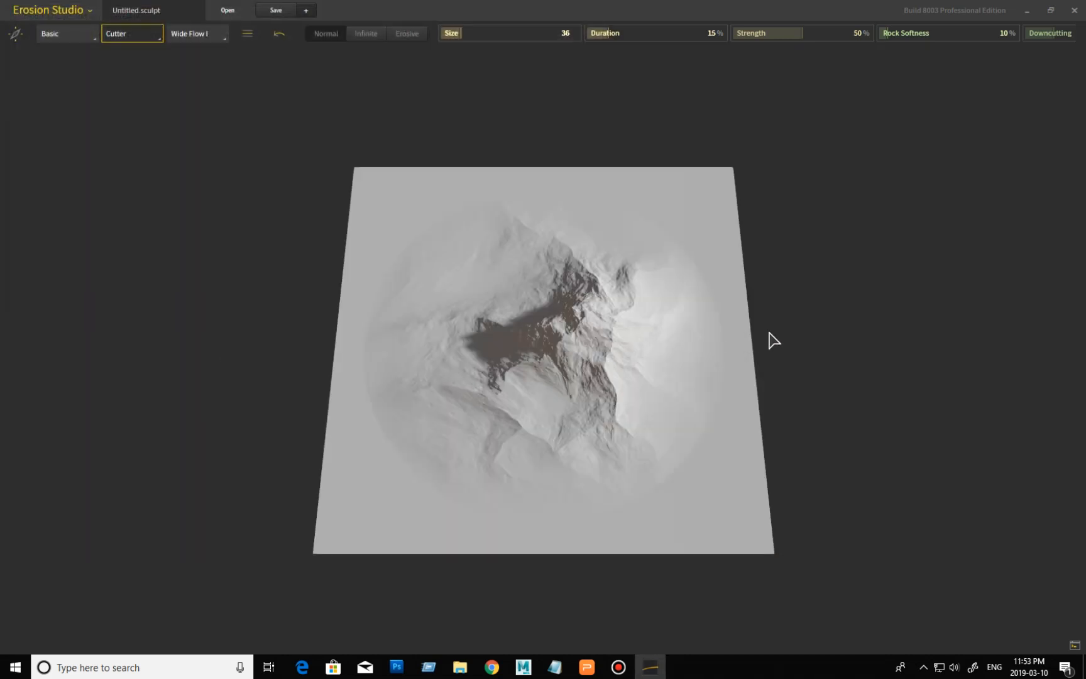
Inspect the imported mountain from a lower, closer angle and in the overhead map preview.
{"action": "left_click", "coordinate": [813, 339]}
{"action": "left_click_drag", "start_coordinate": [764, 415], "coordinate": [824, 510]}
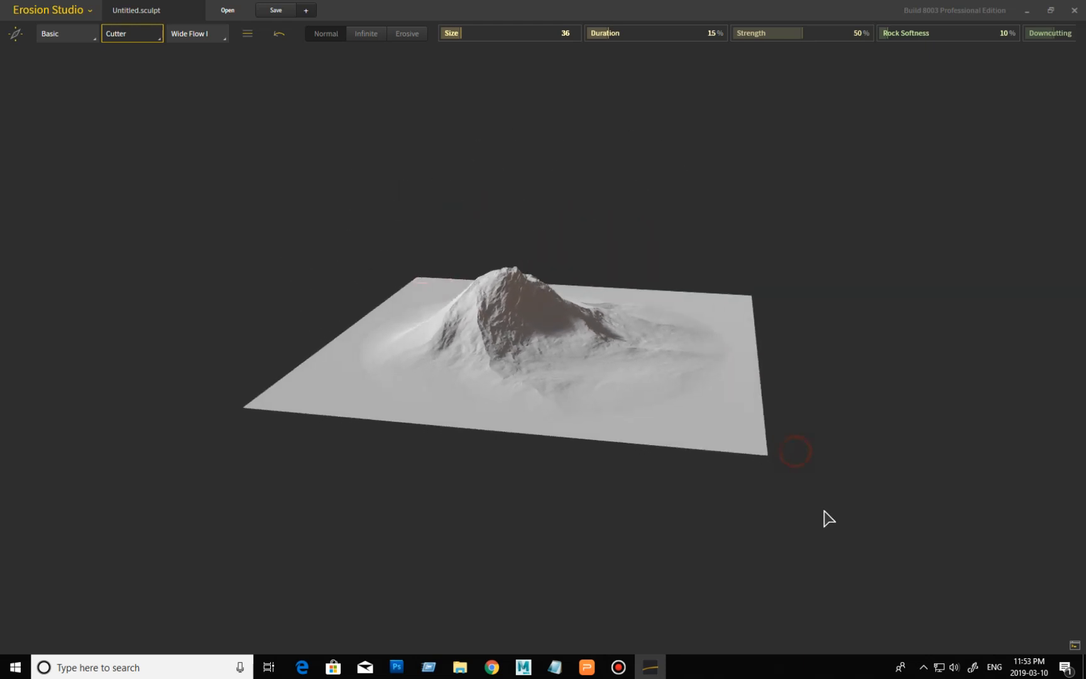
{"action": "scroll", "coordinate": [798, 455], "scroll_direction": "up", "scroll_amount": 2}
{"action": "left_click_drag", "start_coordinate": [661, 185], "coordinate": [614, 179]}
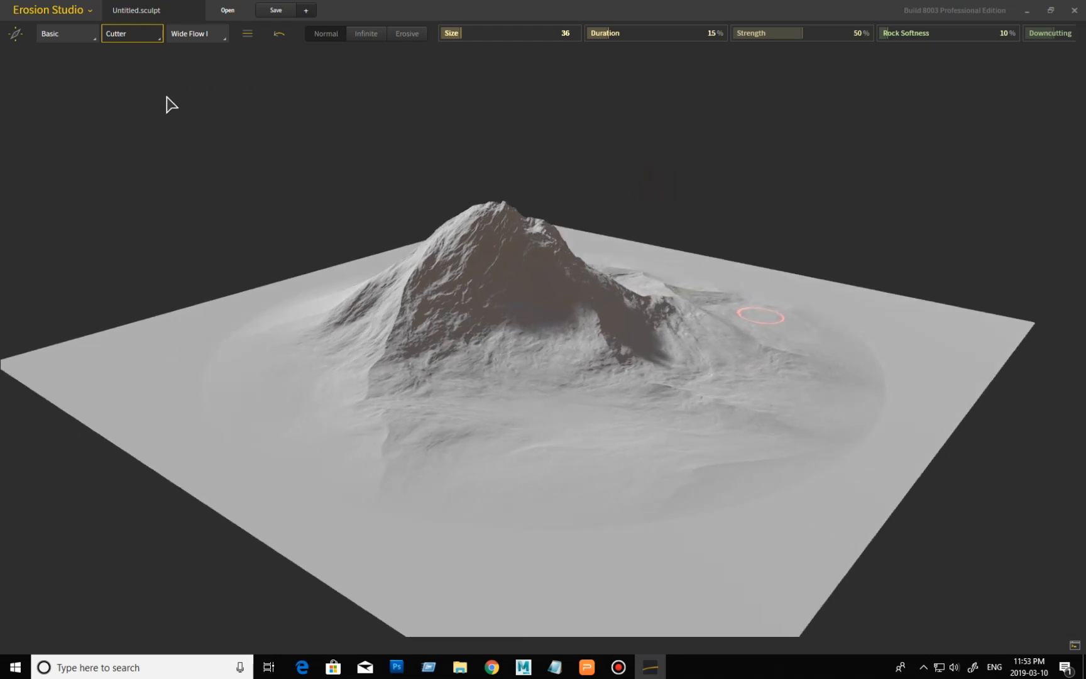
{"action": "left_click", "coordinate": [15, 33]}
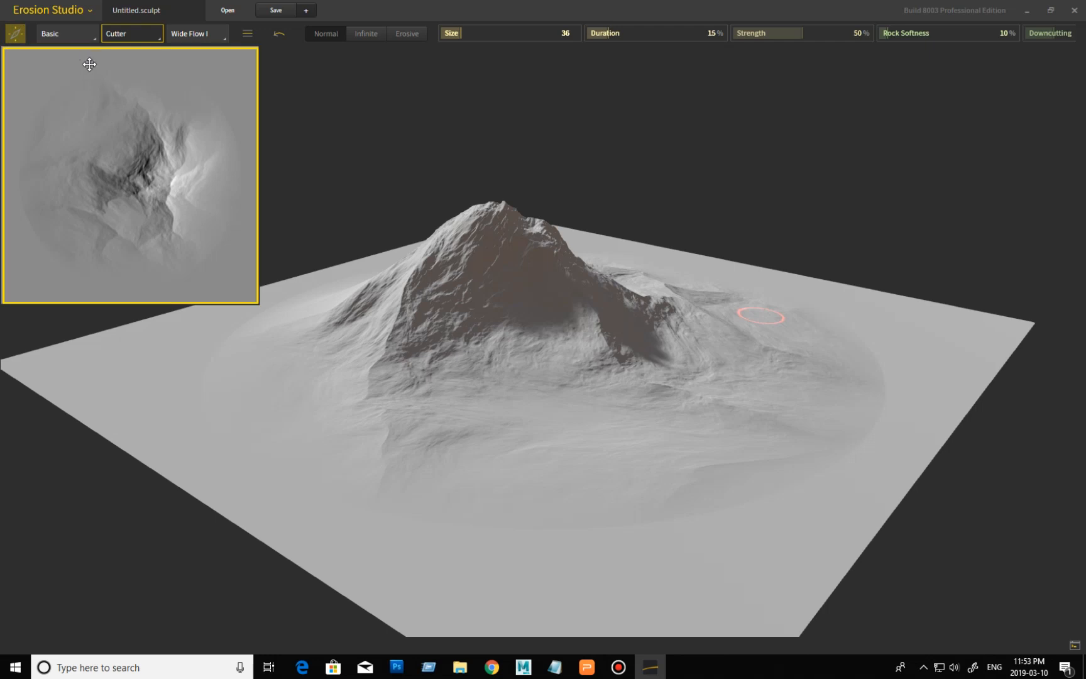
Start a terrain export, choose PNG (*.png) as the file type, and cancel the export.
{"action": "left_click", "coordinate": [73, 11]}
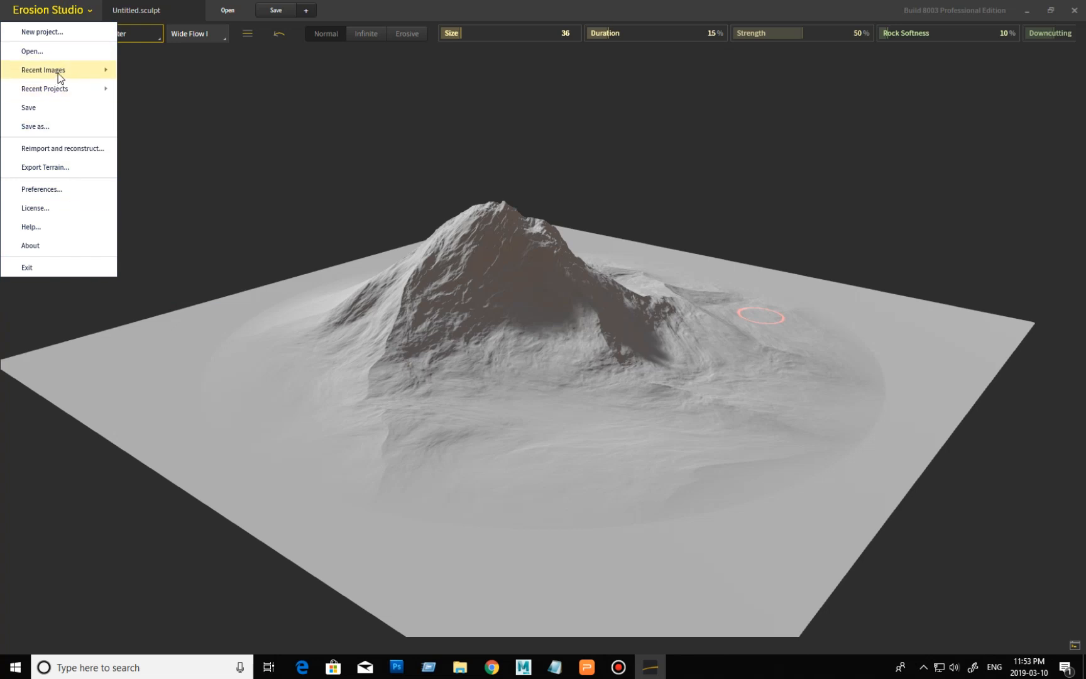
{"action": "mouse_move", "coordinate": [59, 77]}
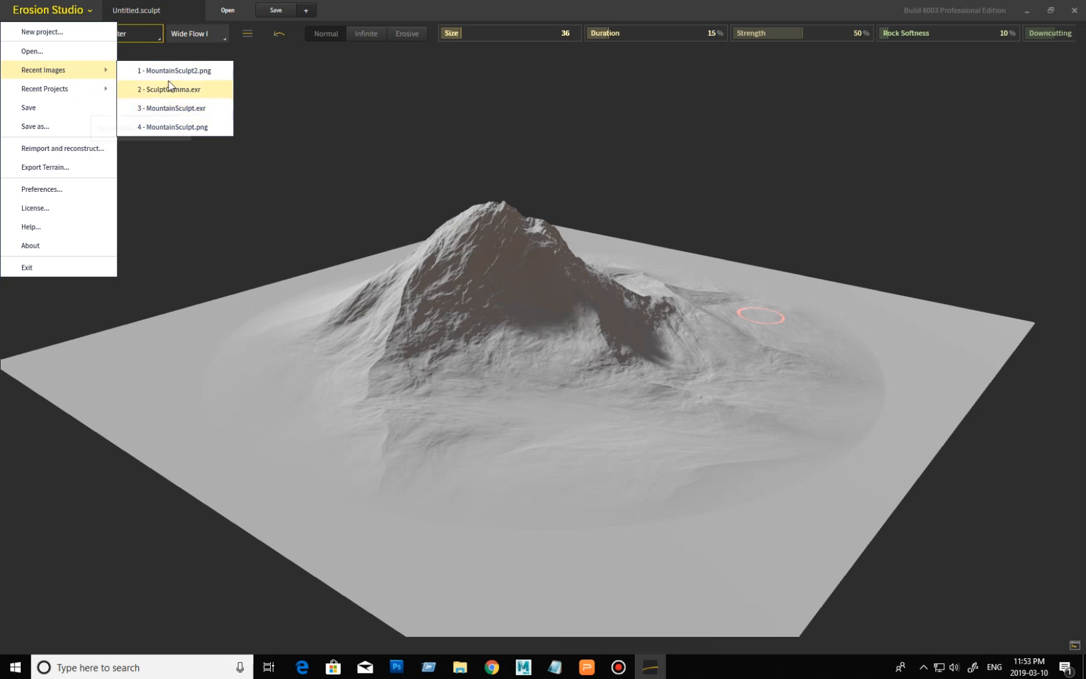
{"action": "mouse_move", "coordinate": [88, 90]}
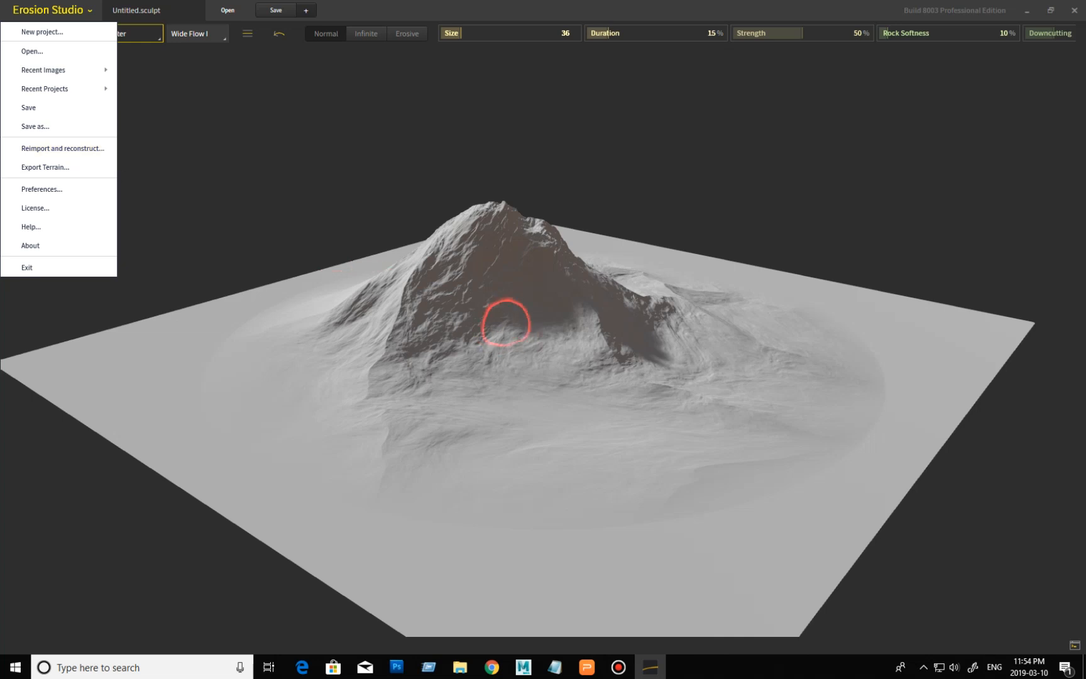
{"action": "left_click", "coordinate": [86, 169]}
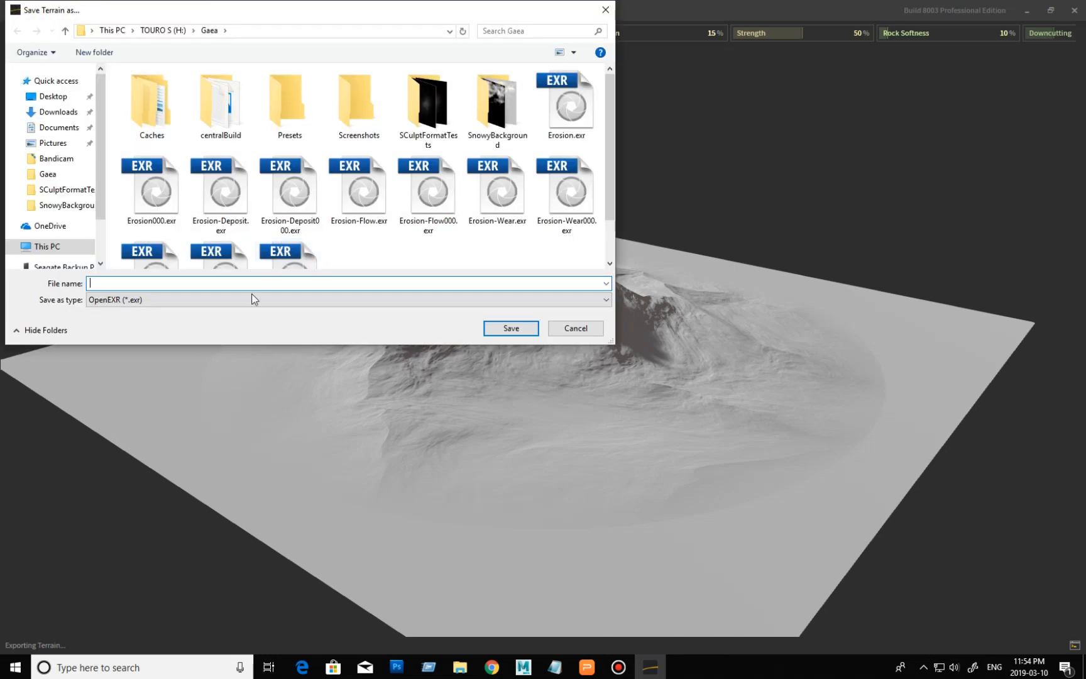
{"action": "left_click", "coordinate": [186, 302]}
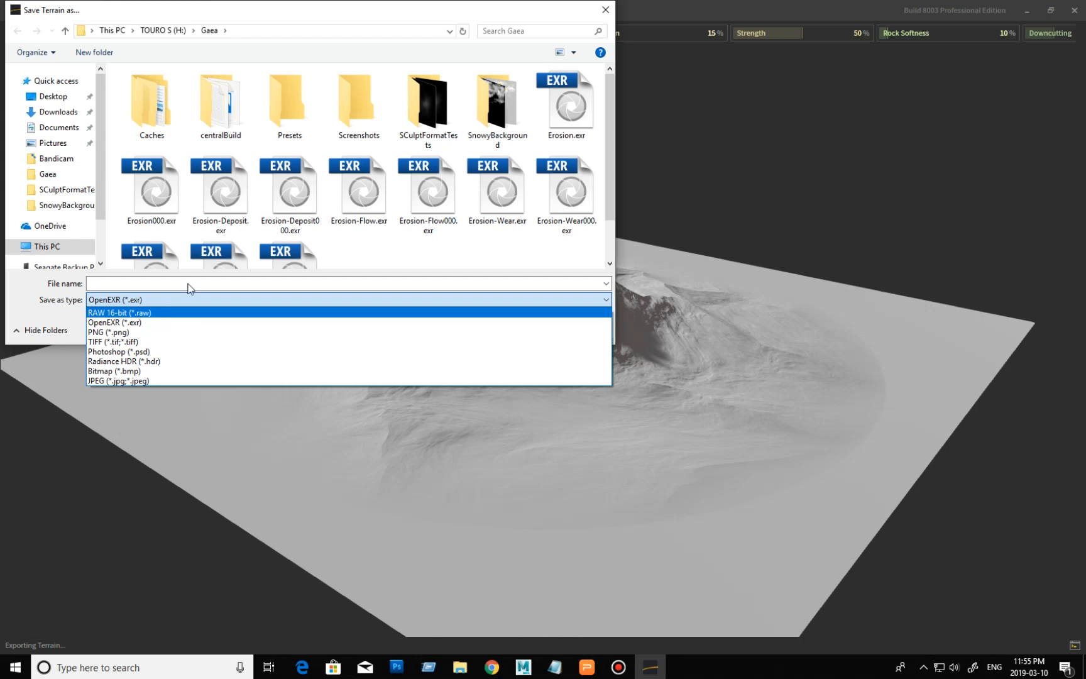
{"action": "key", "text": "Down"}
{"action": "key", "text": "Down"}
{"action": "key", "text": "Return"}
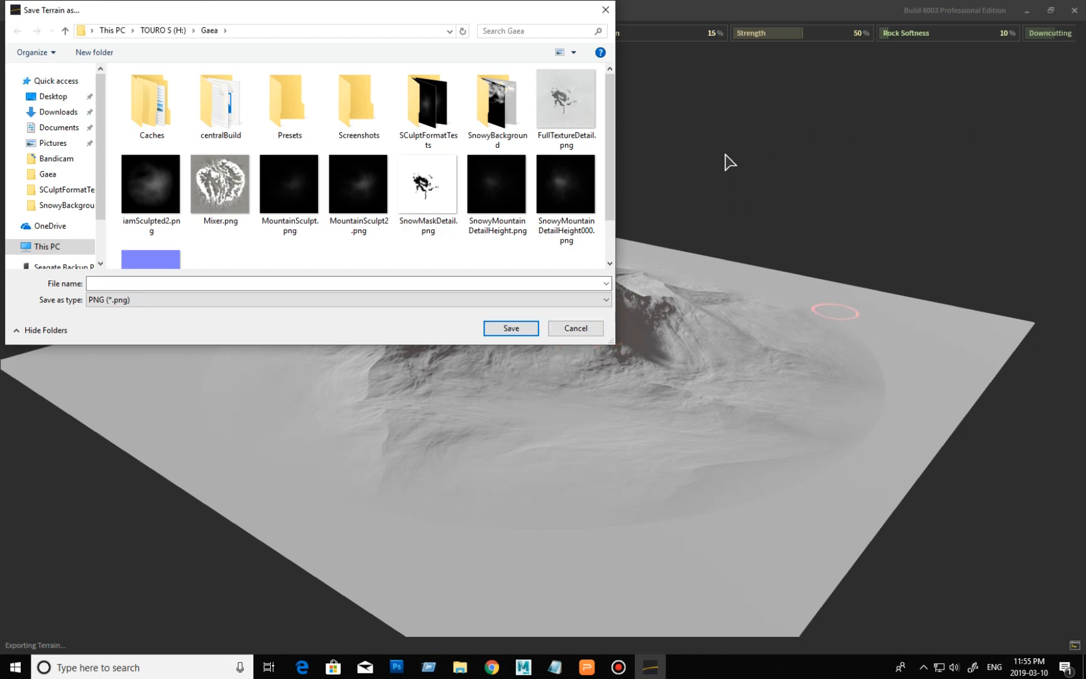
{"action": "left_click", "coordinate": [575, 328]}
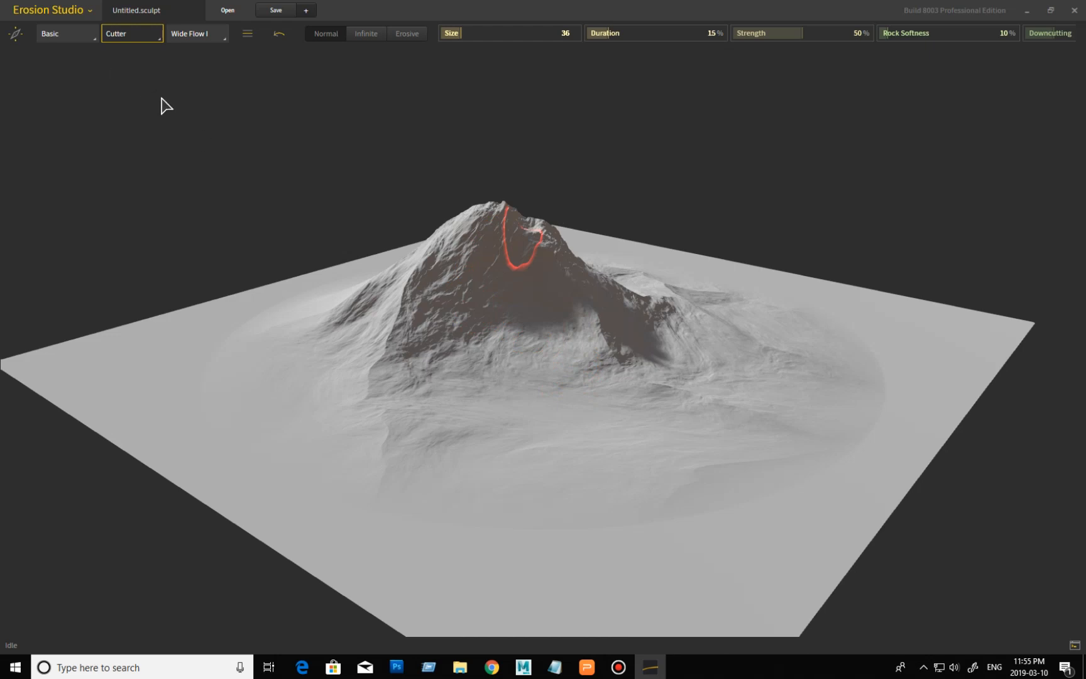
Examine the Viewport and Build preferences for navigation, size, format and folder locations, and close them.
{"action": "left_click", "coordinate": [72, 39]}
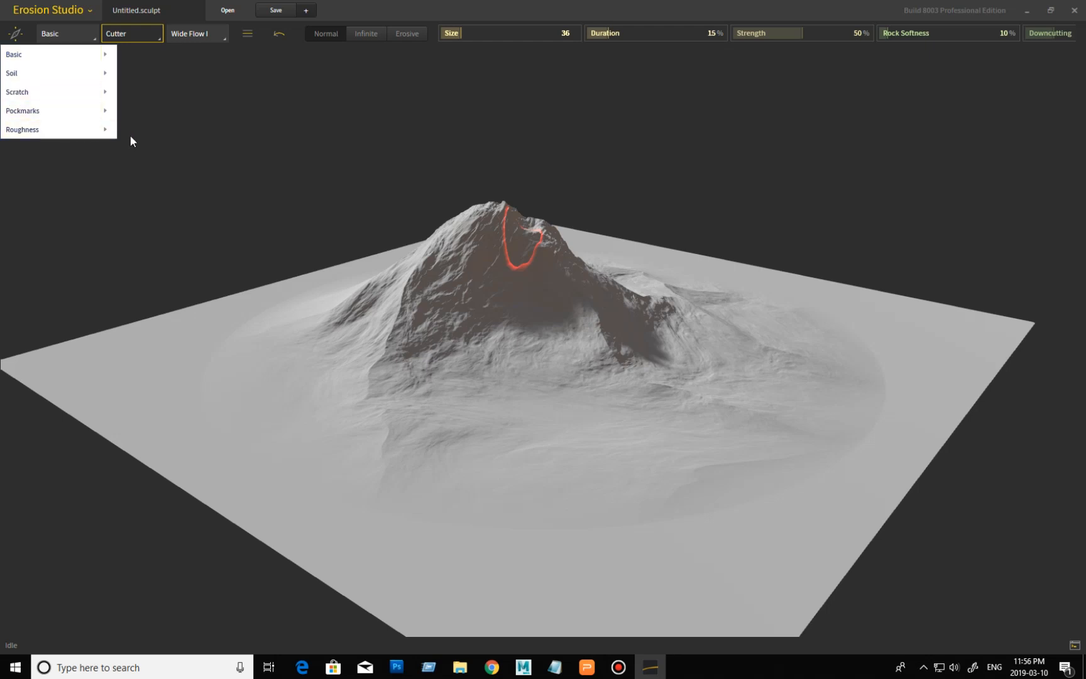
{"action": "left_click", "coordinate": [82, 11]}
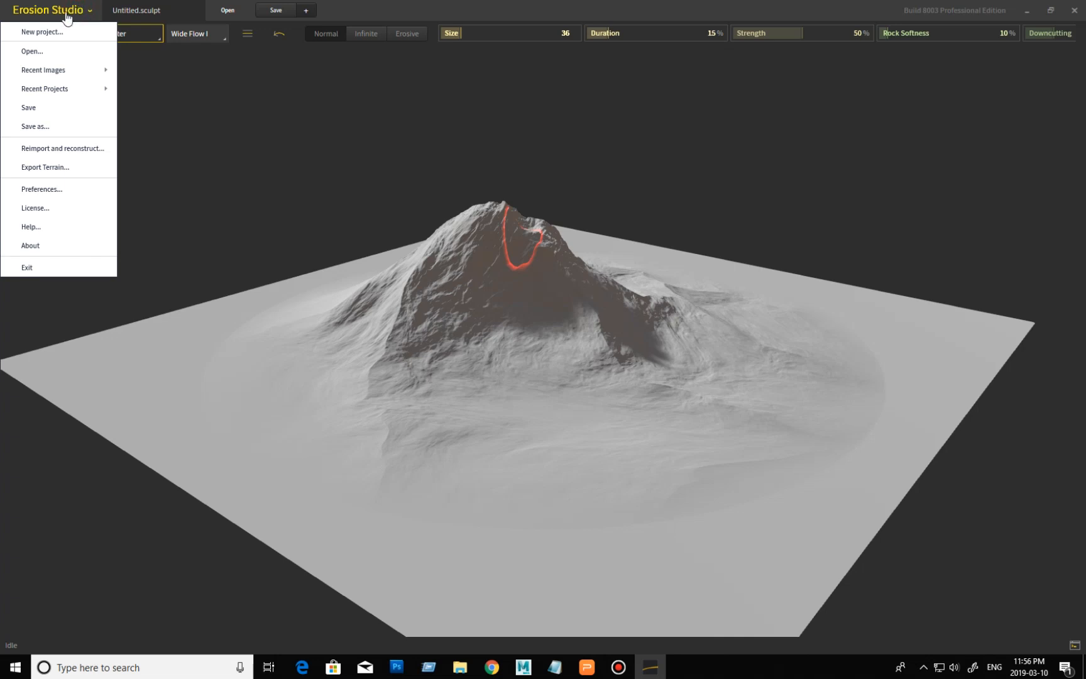
{"action": "left_click", "coordinate": [67, 190]}
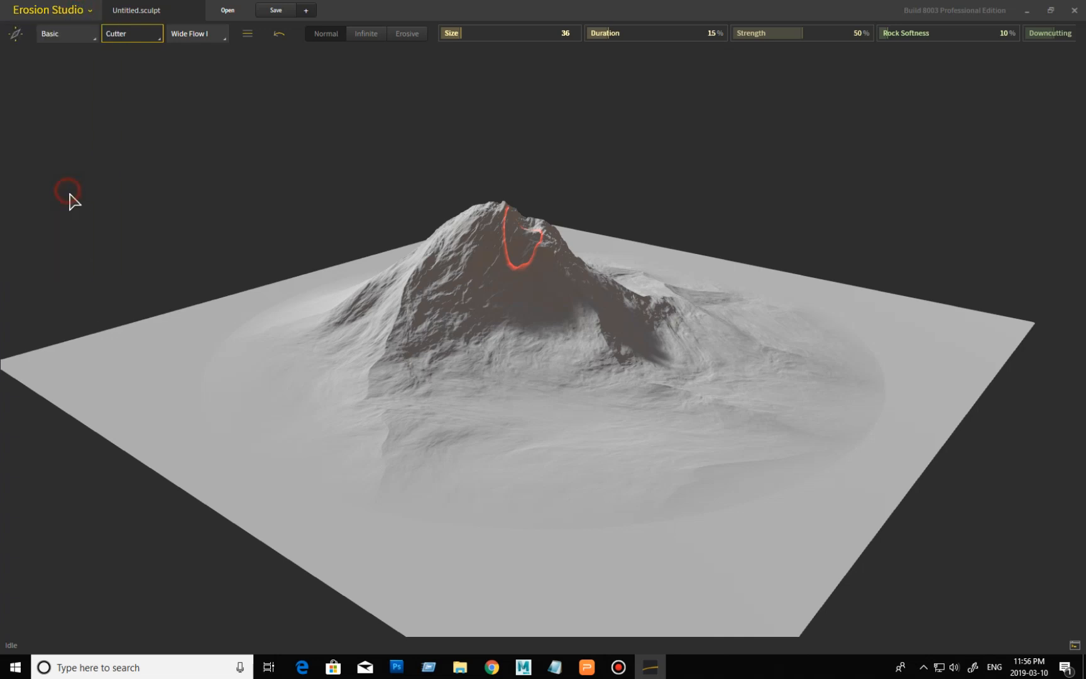
{"action": "left_click_drag", "start_coordinate": [371, 184], "coordinate": [340, 195]}
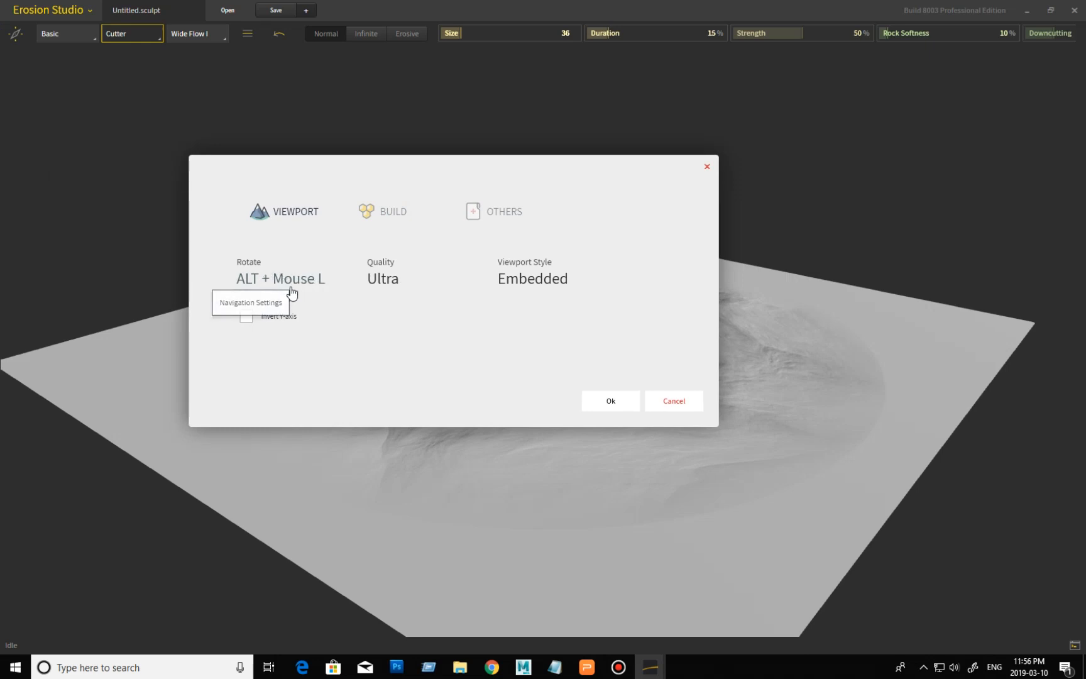
{"action": "left_click_drag", "start_coordinate": [377, 167], "coordinate": [286, 66]}
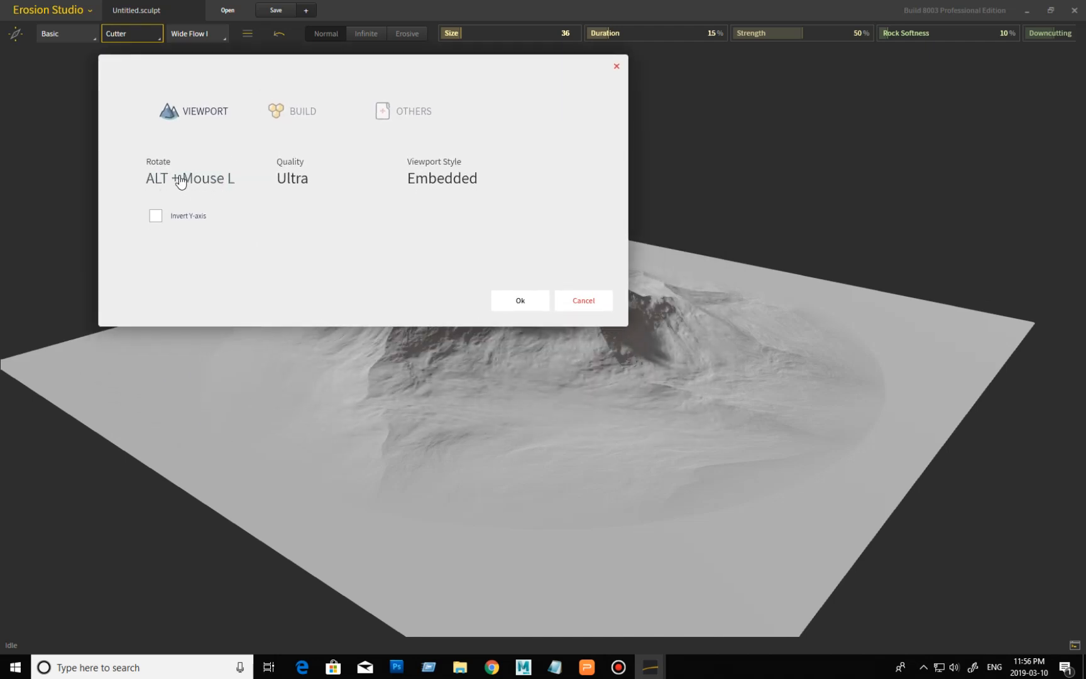
{"action": "left_click_drag", "start_coordinate": [399, 69], "coordinate": [661, 403]}
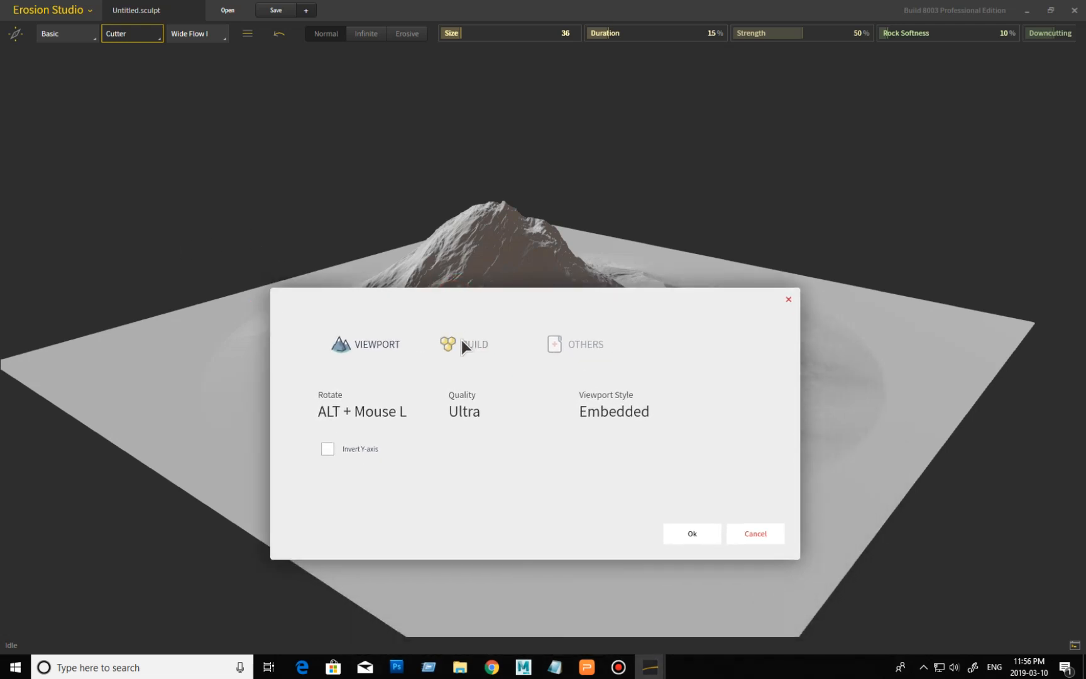
{"action": "left_click", "coordinate": [462, 343]}
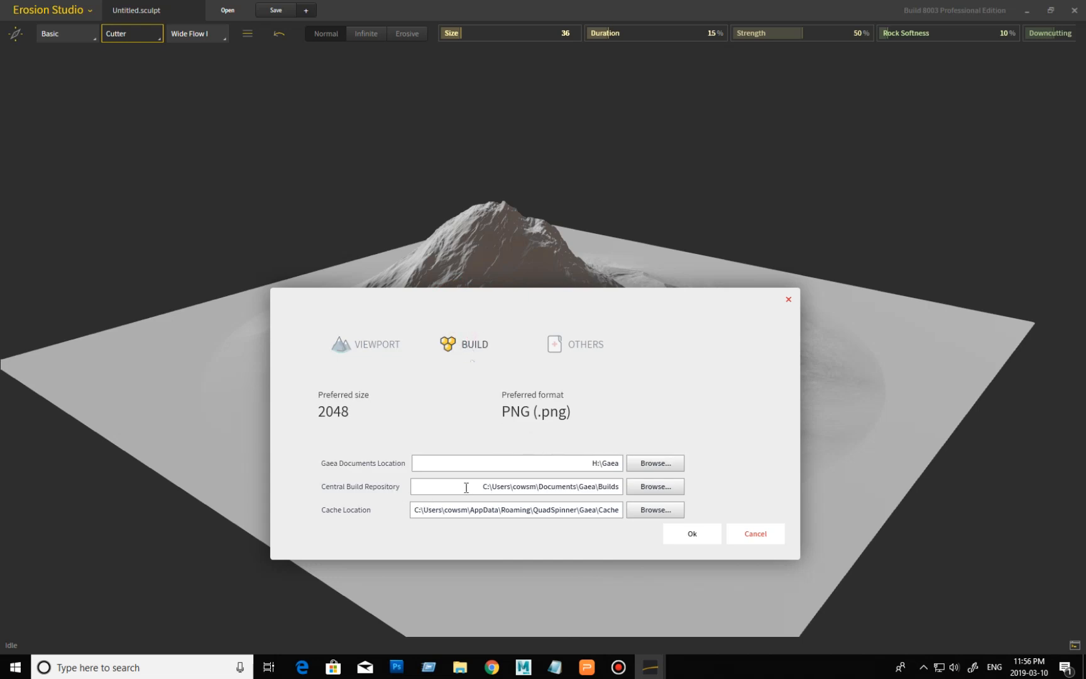
{"action": "left_click", "coordinate": [788, 302]}
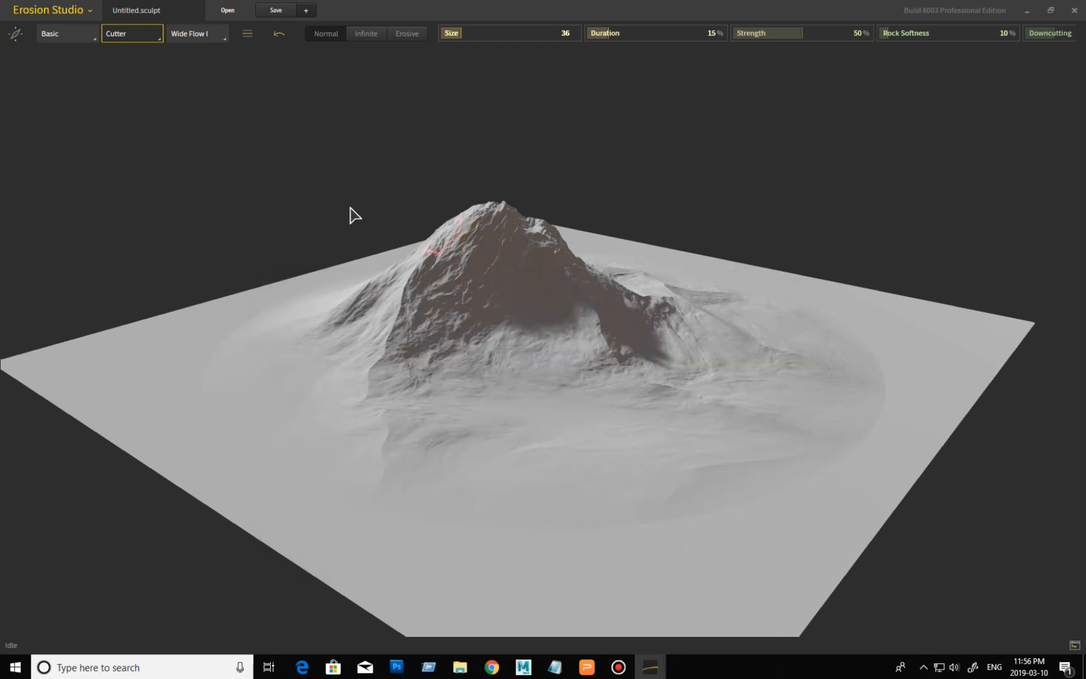
Inspect the mountain's slopes from different angles and up close.
{"action": "mouse_move", "coordinate": [363, 326]}
{"action": "left_mouse_down", "text": "alt"}
{"action": "mouse_move", "coordinate": [420, 335]}
{"action": "mouse_move", "coordinate": [458, 312]}
{"action": "left_mouse_up", "text": "alt"}
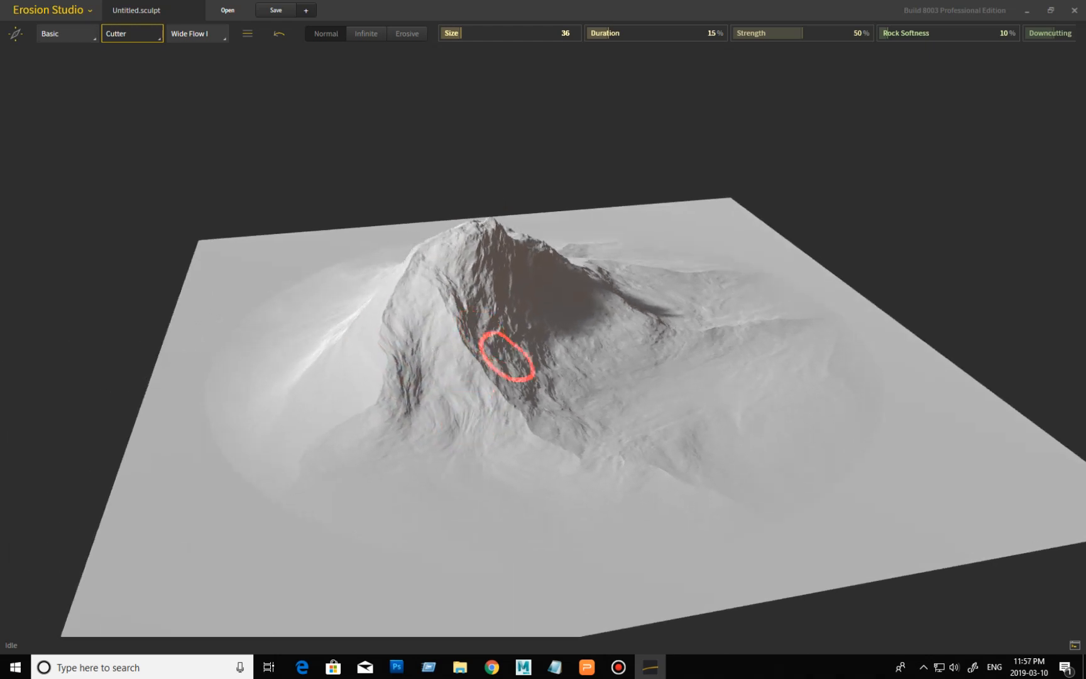
{"action": "mouse_move", "coordinate": [602, 391]}
{"action": "left_mouse_down", "text": "alt"}
{"action": "mouse_move", "coordinate": [525, 376]}
{"action": "mouse_move", "coordinate": [523, 400]}
{"action": "left_mouse_up", "text": "alt"}
{"action": "scroll", "coordinate": [523, 401], "scroll_direction": "up", "scroll_amount": 3}
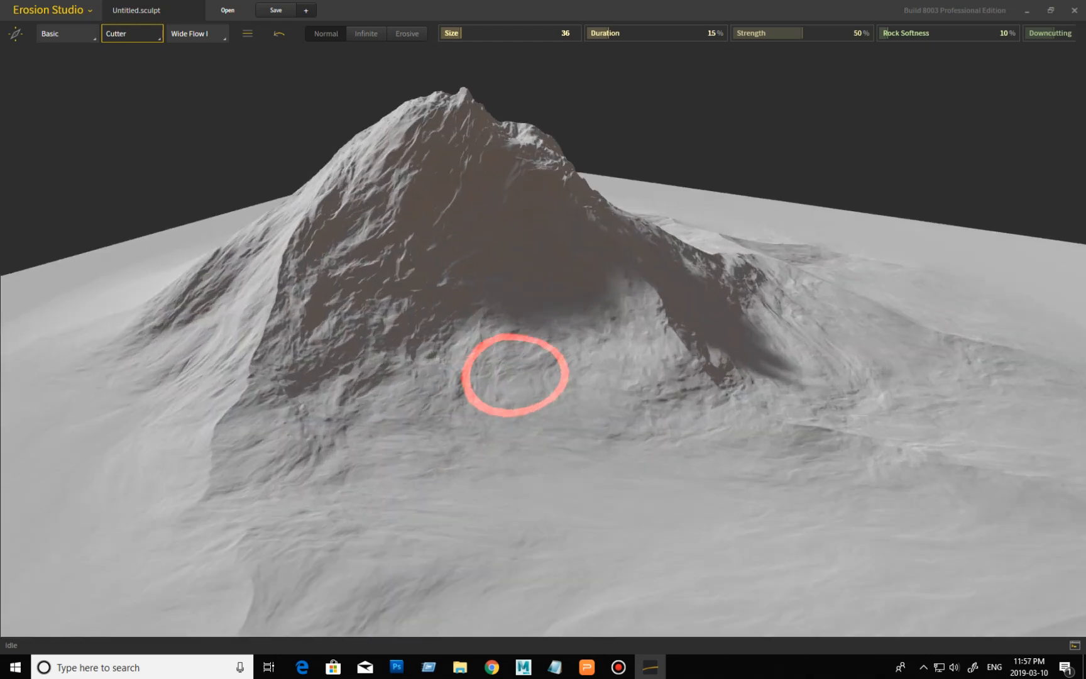
Look over the alternative brushes offered for Cutter and Wide Flow I, and make Wide Flow I the active brush.
{"action": "scroll", "coordinate": [514, 376], "scroll_direction": "down", "scroll_amount": 2}
{"action": "scroll", "coordinate": [518, 369], "scroll_direction": "up", "scroll_amount": 3}
{"action": "mouse_move", "coordinate": [477, 369]}
{"action": "left_mouse_down", "text": "alt"}
{"action": "mouse_move", "coordinate": [548, 322]}
{"action": "mouse_move", "coordinate": [463, 371]}
{"action": "mouse_move", "coordinate": [485, 335]}
{"action": "left_mouse_up", "text": "alt"}
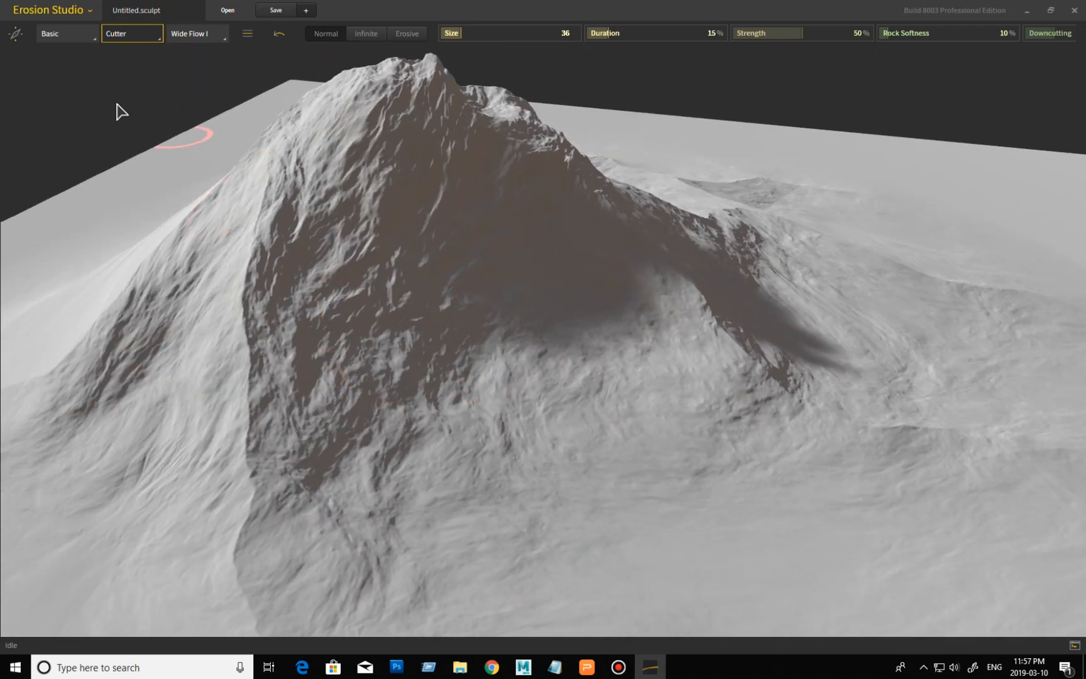
{"action": "left_click", "coordinate": [125, 34]}
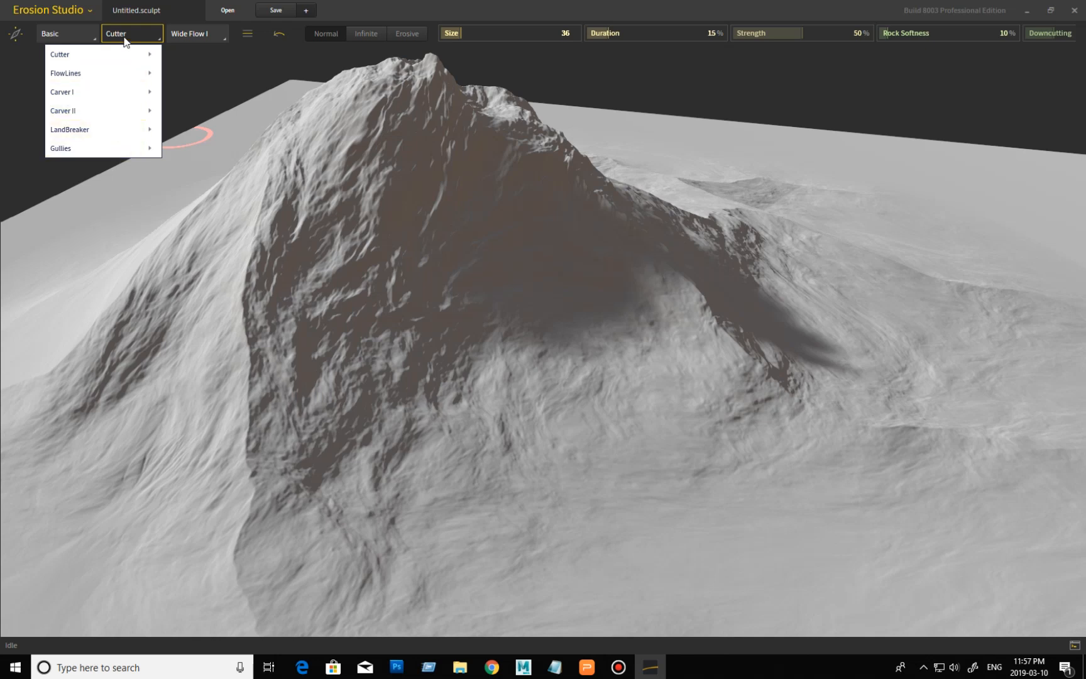
{"action": "left_click", "coordinate": [194, 35]}
{"action": "left_click", "coordinate": [194, 39]}
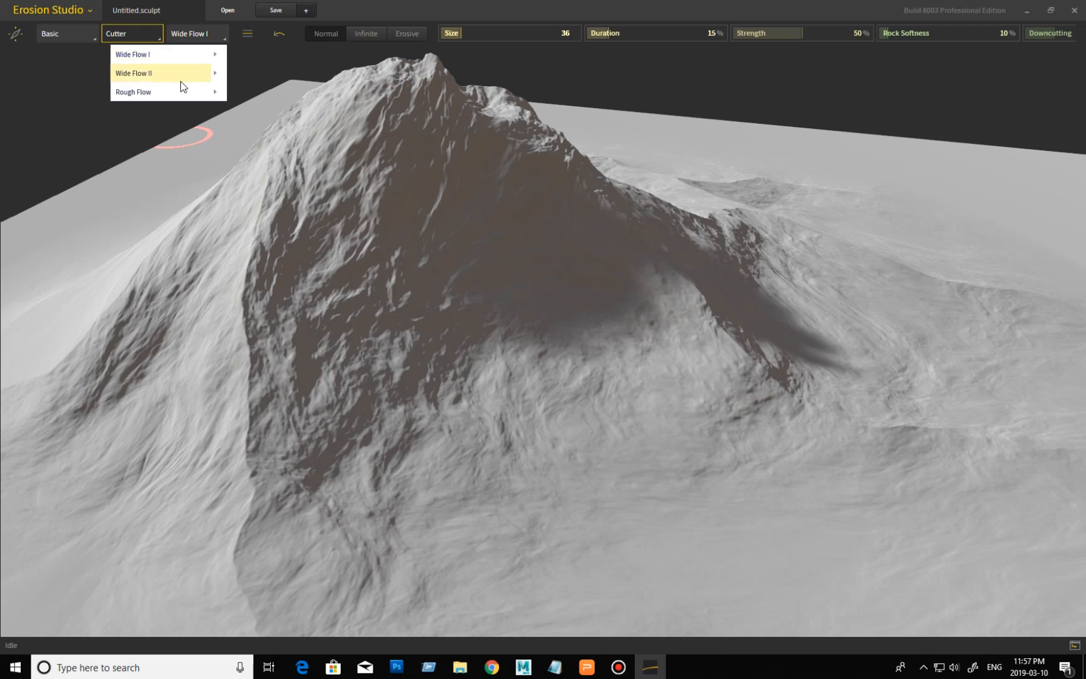
{"action": "left_click", "coordinate": [190, 35]}
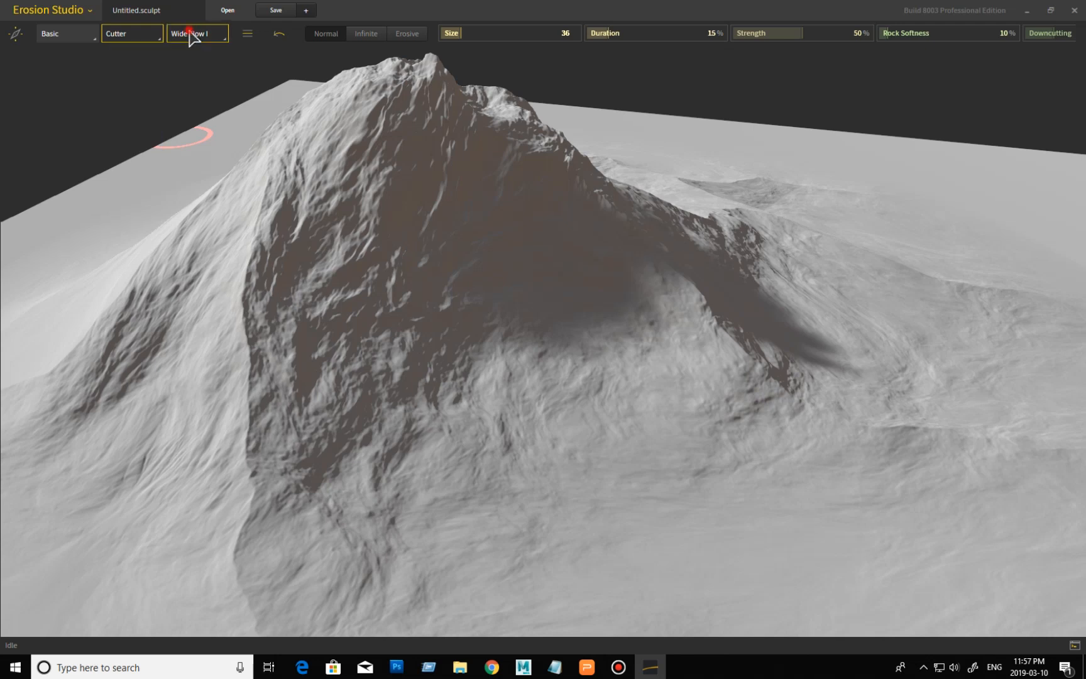
Check the preset creation and import options for Wide Flow I and the saved presets of the Cutter brush.
{"action": "left_click", "coordinate": [249, 35]}
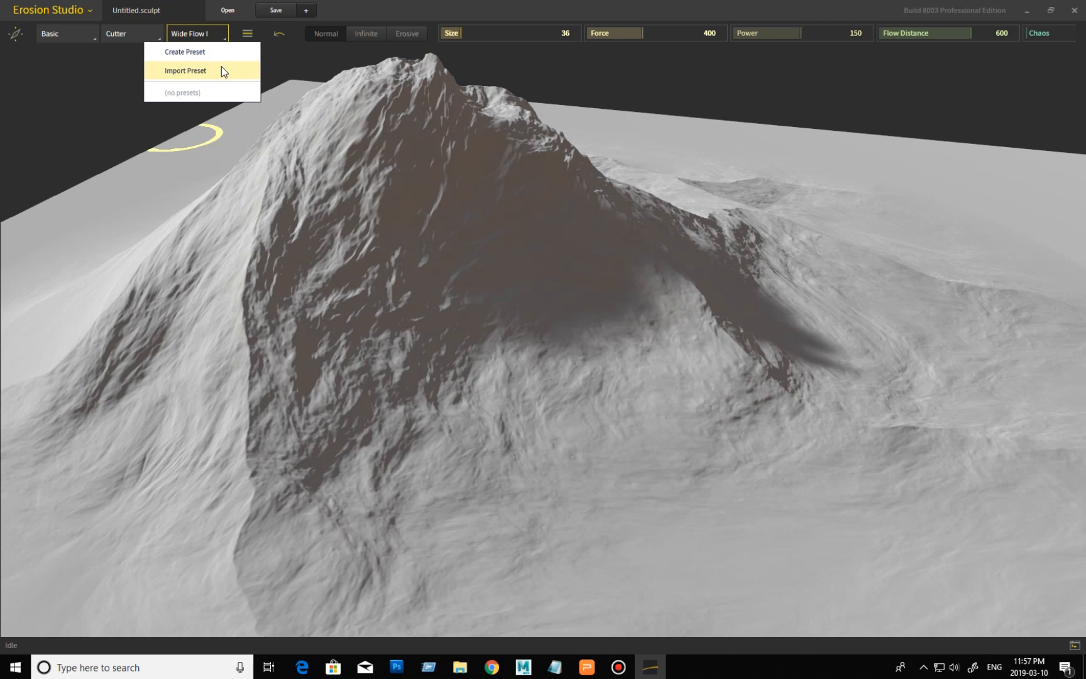
{"action": "left_click", "coordinate": [139, 37]}
{"action": "left_click", "coordinate": [137, 38]}
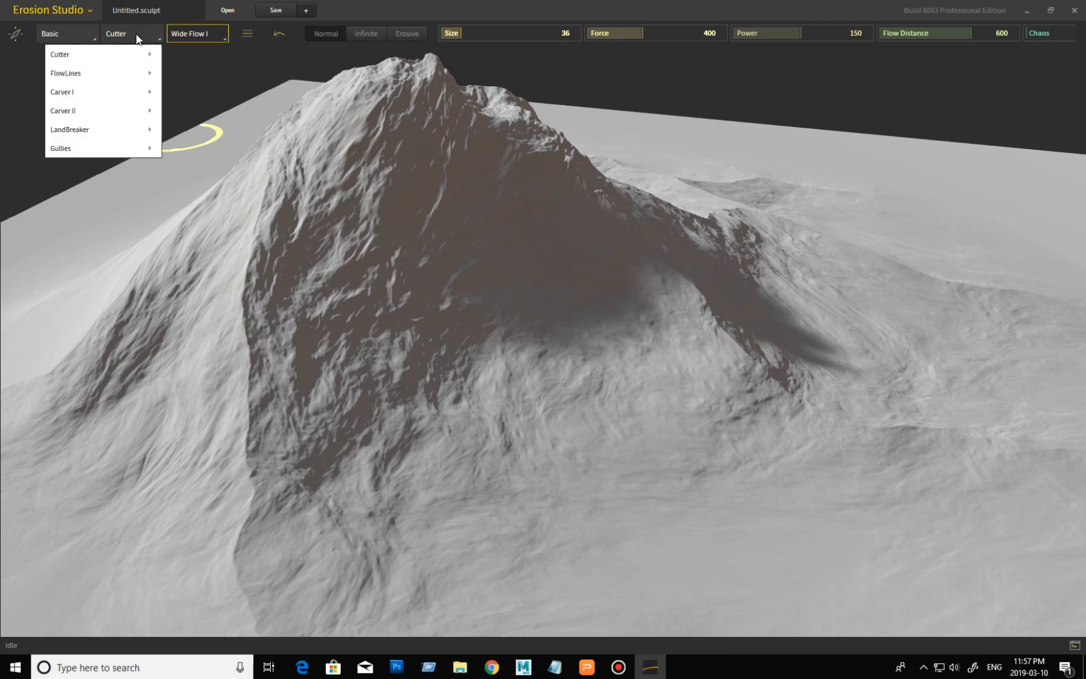
{"action": "mouse_move", "coordinate": [153, 53]}
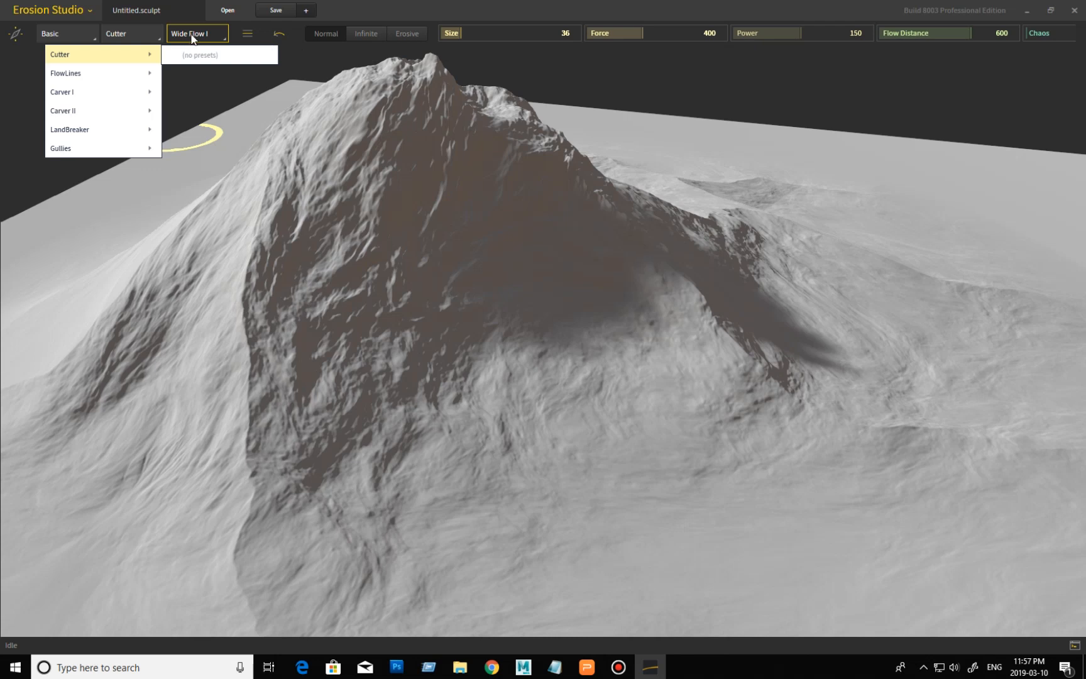
{"action": "left_click", "coordinate": [401, 3]}
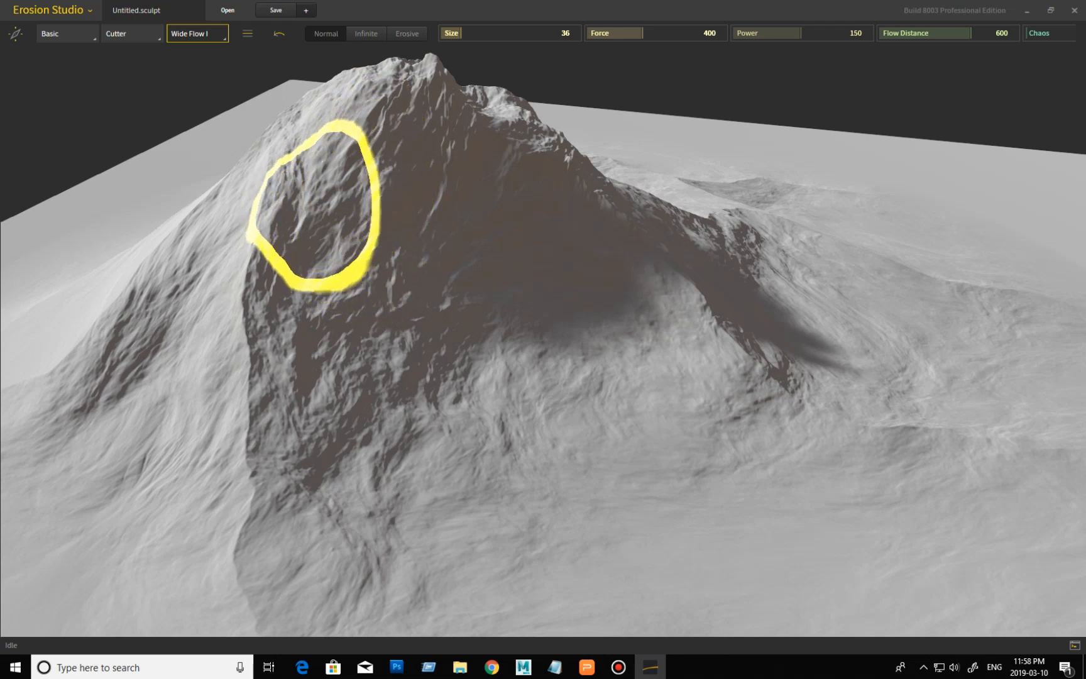
Try the Wide Flow I brush in Normal mode on the upper slope of the mountain's near face, and undo it.
{"action": "left_click", "coordinate": [319, 212]}
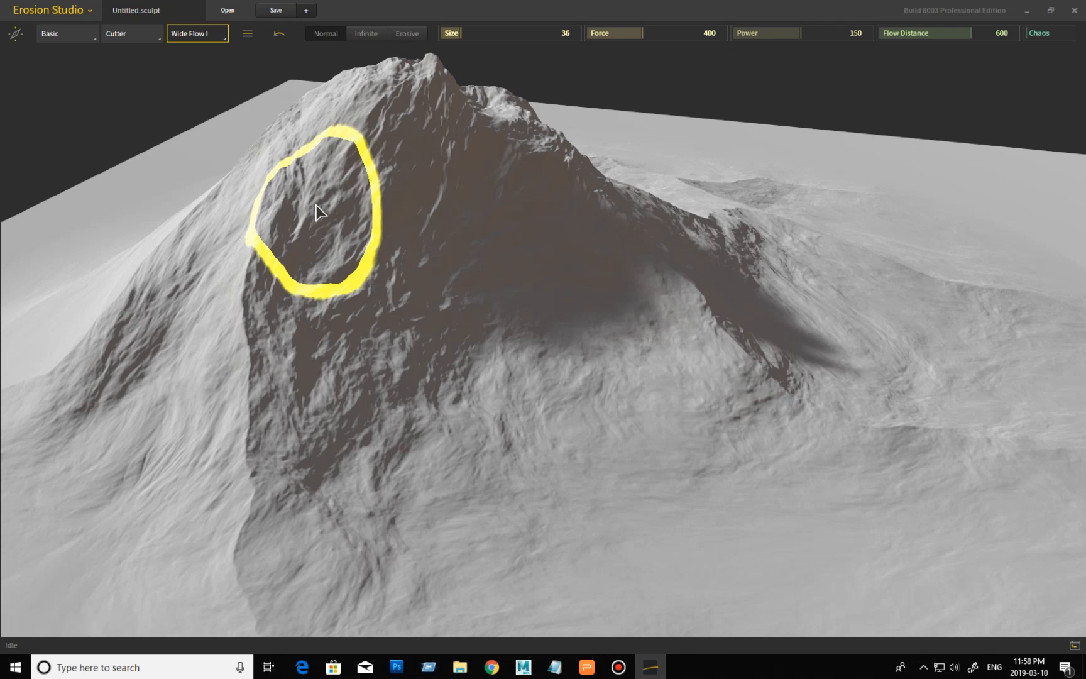
{"action": "left_click", "coordinate": [321, 213]}
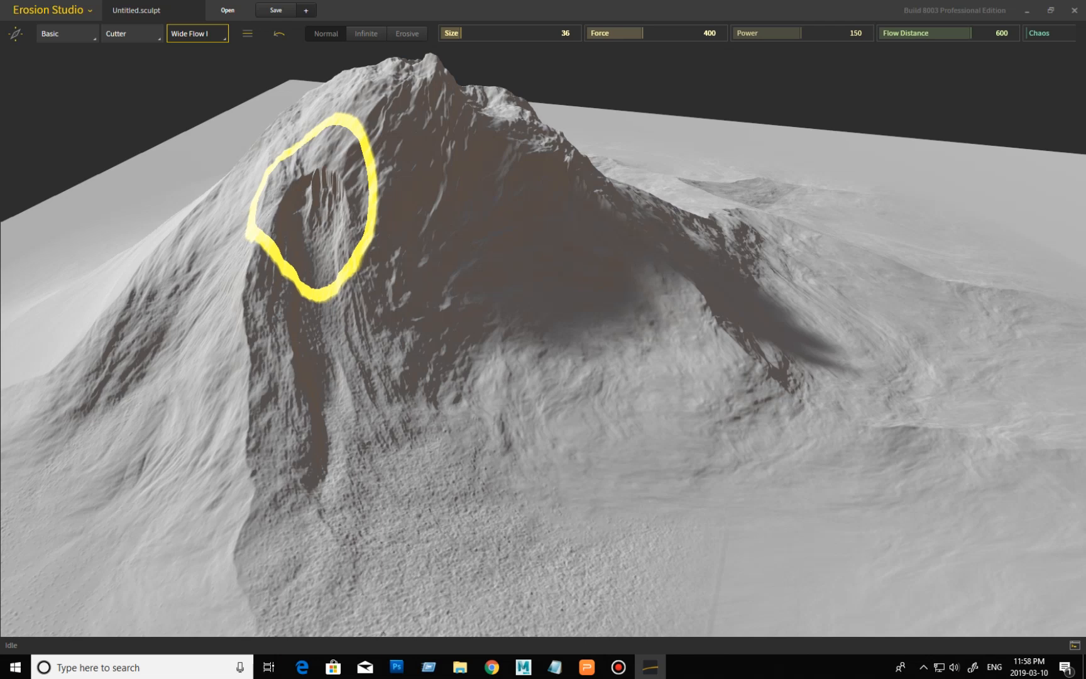
{"action": "key", "text": "ctrl+z"}
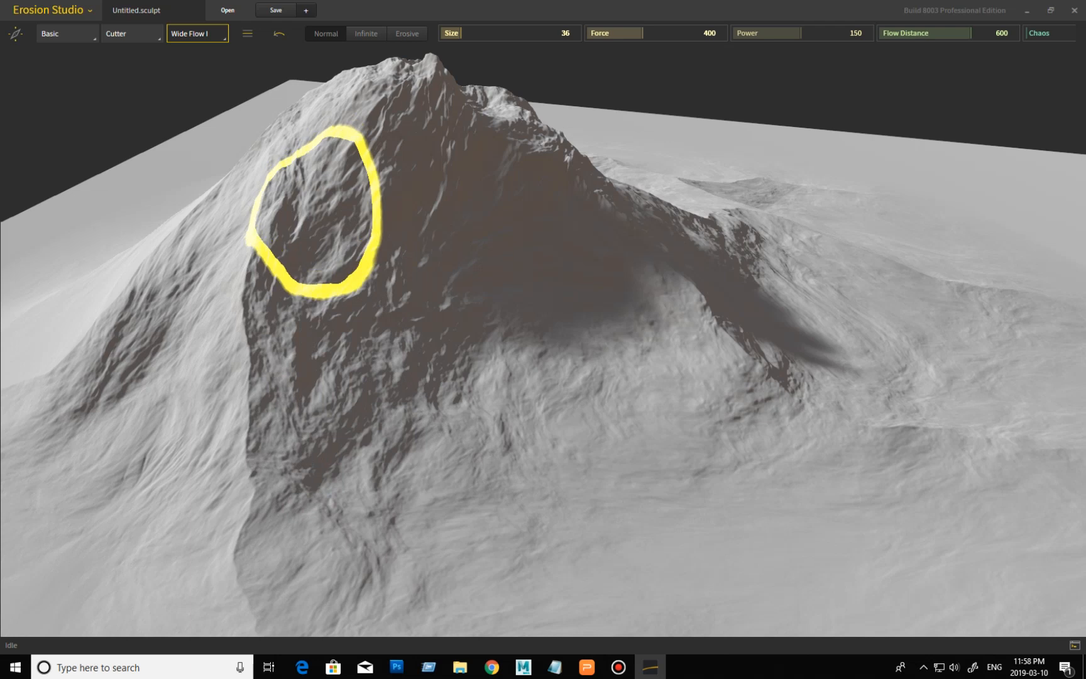
Try Wide Flow I in Infinite mode on the mountain's near face, and choose Erosive mode for comparison.
{"action": "left_click", "coordinate": [364, 33]}
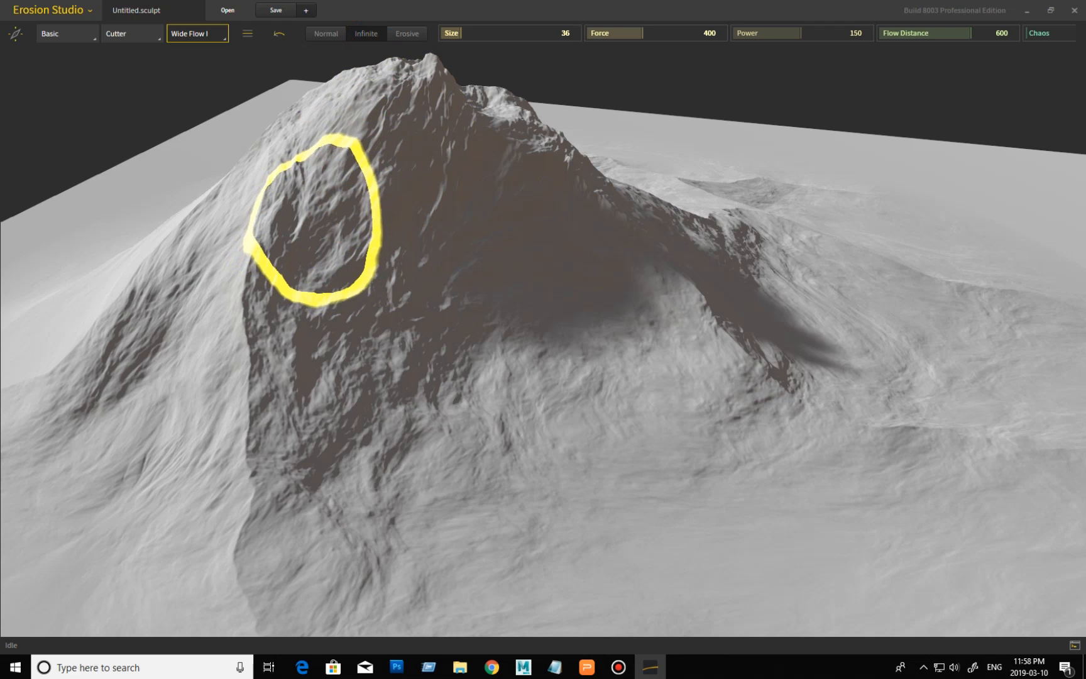
{"action": "left_click", "coordinate": [315, 218]}
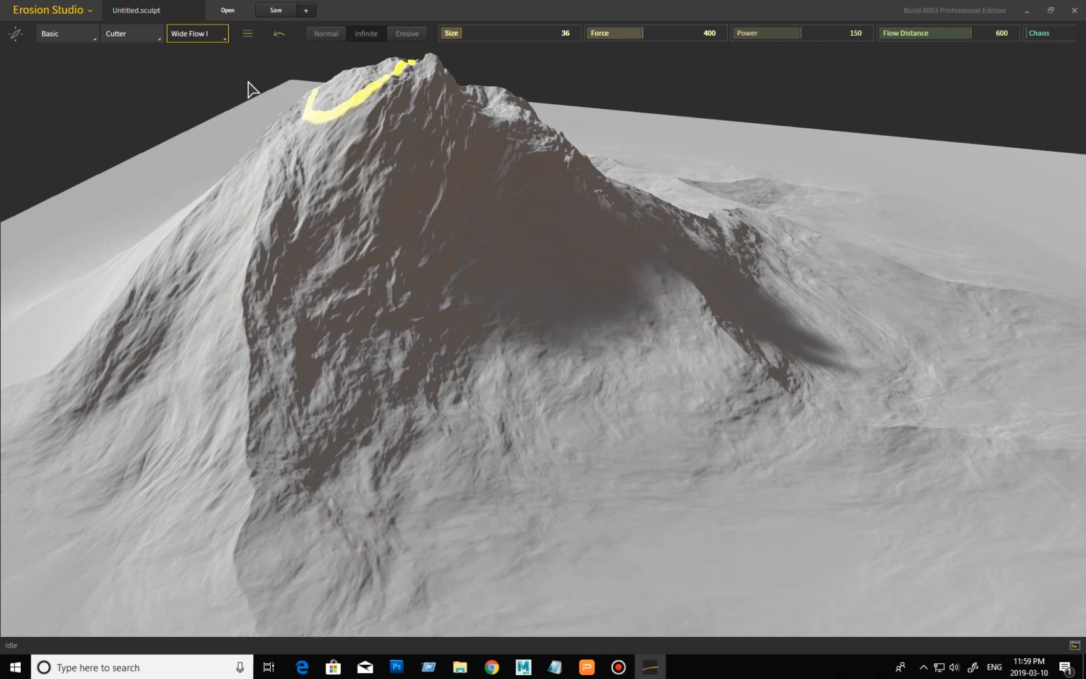
{"action": "left_click", "coordinate": [415, 36]}
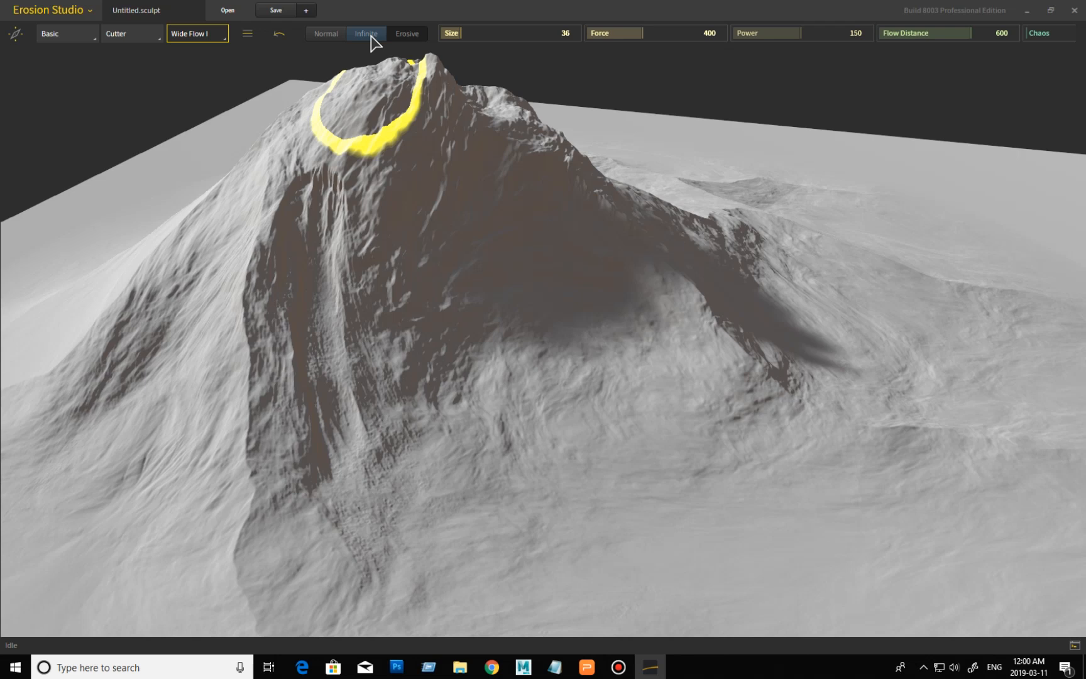
Return to Infinite mode, try Wide Flow I on the near face and the shaded slope beside it, and undo the erosion.
{"action": "left_click", "coordinate": [368, 32]}
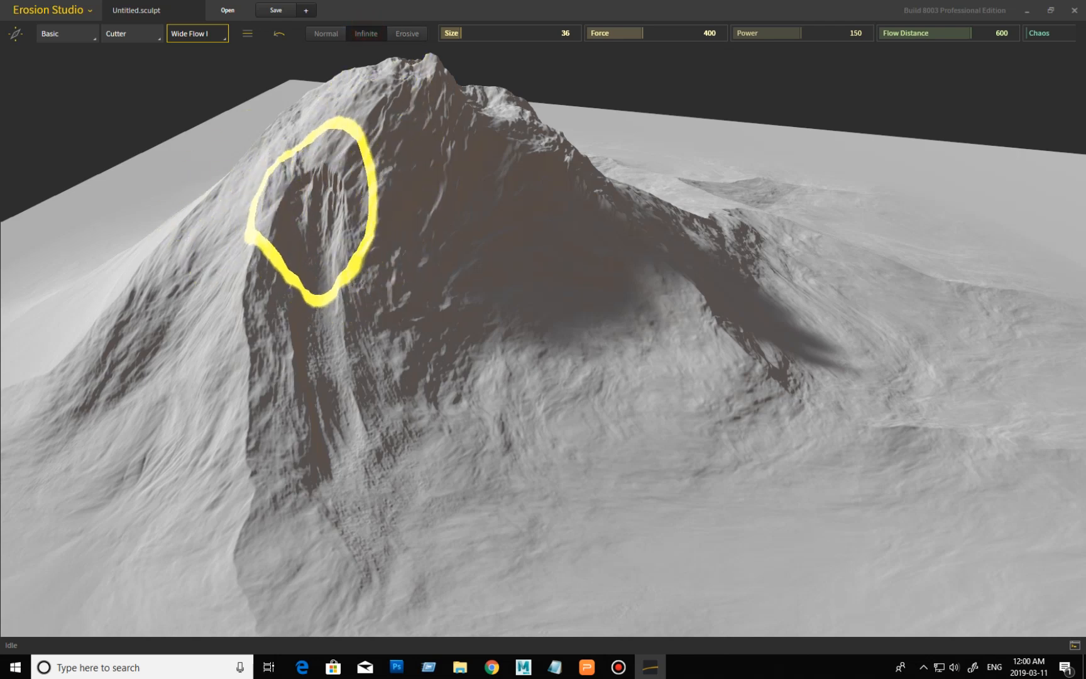
{"action": "left_click", "coordinate": [316, 212]}
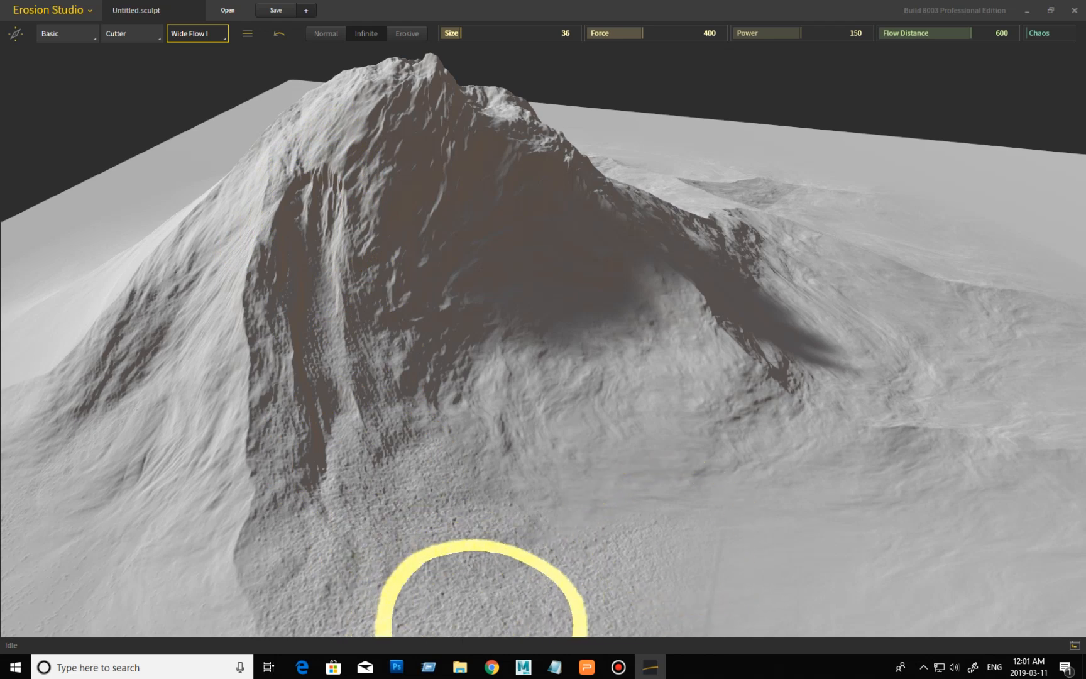
{"action": "left_click", "coordinate": [334, 36]}
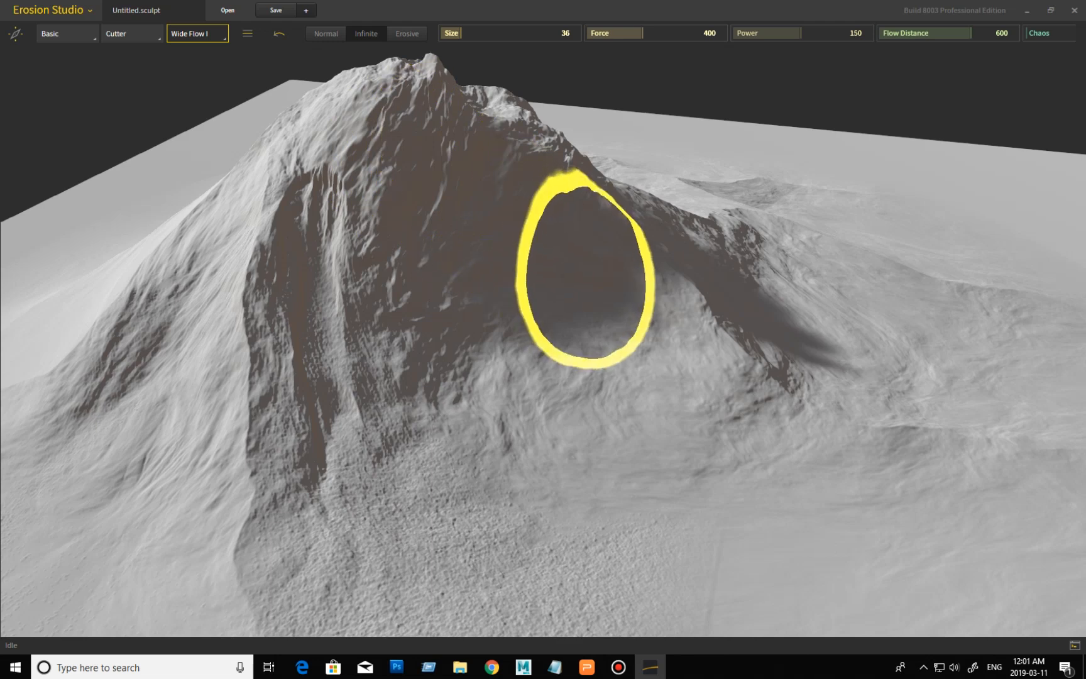
{"action": "left_click", "coordinate": [585, 270]}
{"action": "key", "text": "ctrl+z"}
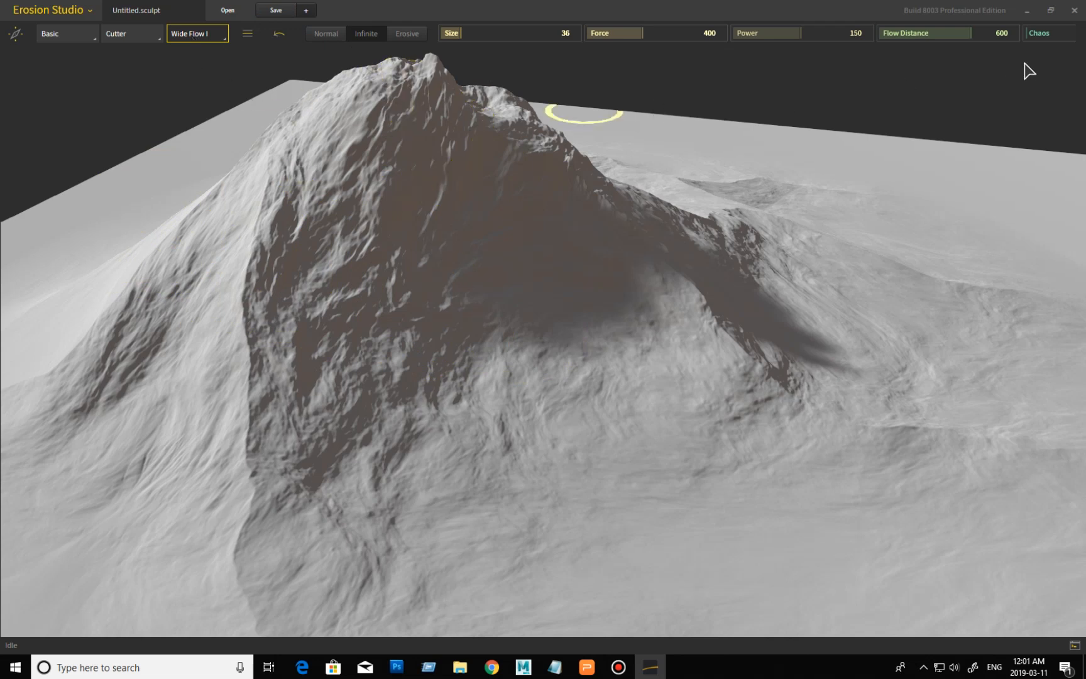
Enable Chaos, apply Wide Flow I to the mountain's near face, and inspect the resulting erosion from several angles.
{"action": "left_click", "coordinate": [1042, 34]}
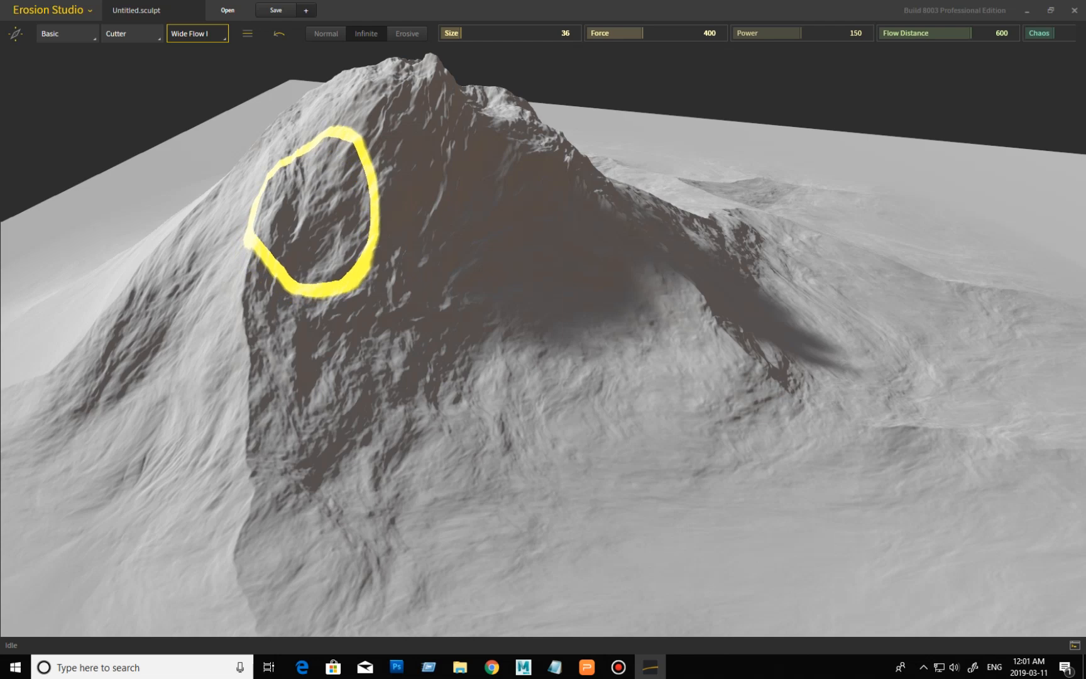
{"action": "left_click", "coordinate": [314, 207]}
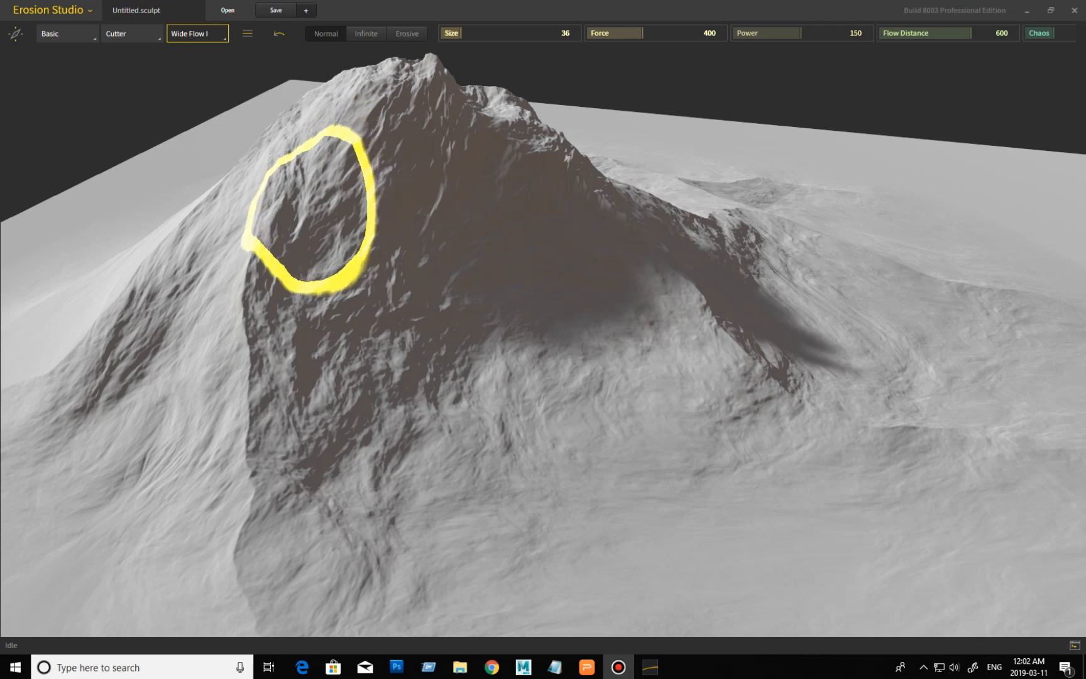
{"action": "left_click", "coordinate": [306, 205]}
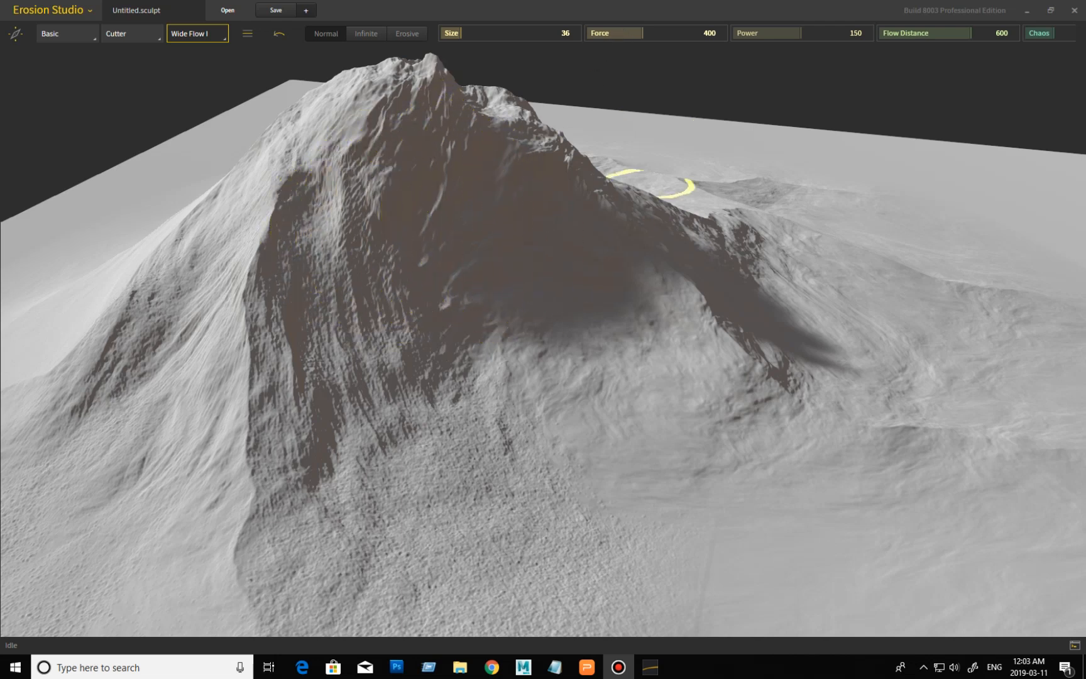
{"action": "mouse_move", "coordinate": [461, 220]}
{"action": "middle_mouse_down"}
{"action": "mouse_move", "coordinate": [585, 230]}
{"action": "mouse_move", "coordinate": [509, 226]}
{"action": "mouse_move", "coordinate": [492, 235]}
{"action": "mouse_move", "coordinate": [504, 243]}
{"action": "middle_mouse_up"}
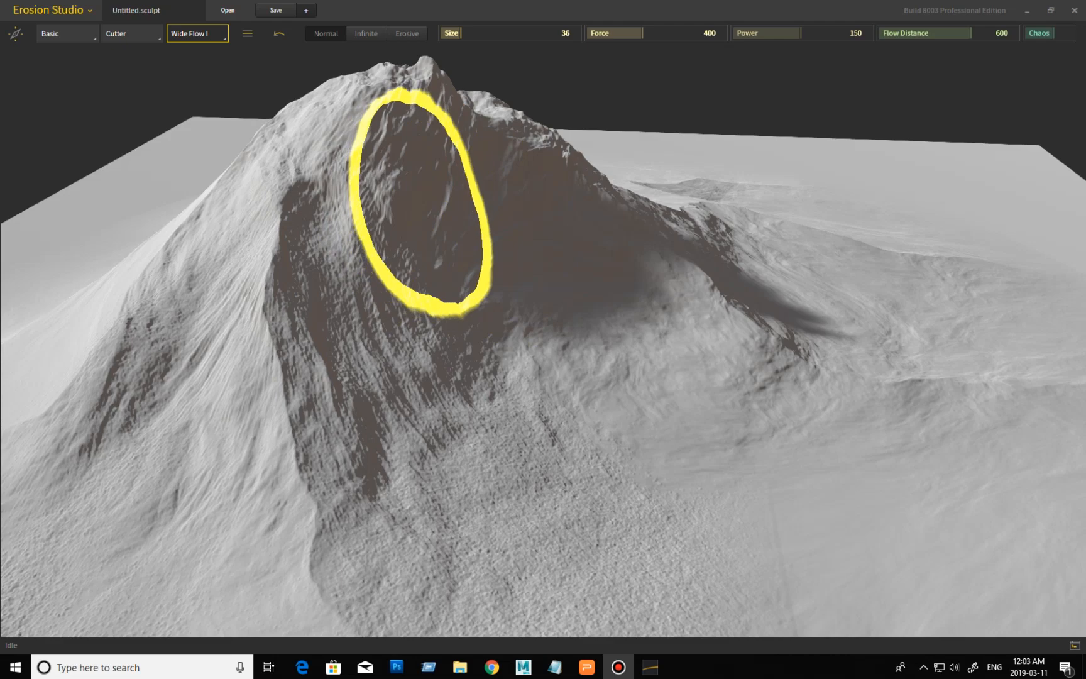
{"action": "mouse_move", "coordinate": [441, 213]}
{"action": "middle_mouse_down"}
{"action": "mouse_move", "coordinate": [375, 247]}
{"action": "mouse_move", "coordinate": [319, 243]}
{"action": "mouse_move", "coordinate": [403, 252]}
{"action": "mouse_move", "coordinate": [440, 233]}
{"action": "mouse_move", "coordinate": [420, 174]}
{"action": "mouse_move", "coordinate": [503, 193]}
{"action": "mouse_move", "coordinate": [441, 201]}
{"action": "mouse_move", "coordinate": [424, 162]}
{"action": "mouse_move", "coordinate": [451, 199]}
{"action": "middle_mouse_up"}
{"action": "mouse_move", "coordinate": [521, 281]}
{"action": "middle_mouse_down"}
{"action": "mouse_move", "coordinate": [436, 315]}
{"action": "mouse_move", "coordinate": [533, 303]}
{"action": "mouse_move", "coordinate": [545, 355]}
{"action": "middle_mouse_up"}
{"action": "mouse_move", "coordinate": [305, 430]}
{"action": "middle_mouse_down"}
{"action": "mouse_move", "coordinate": [340, 407]}
{"action": "mouse_move", "coordinate": [291, 426]}
{"action": "mouse_move", "coordinate": [300, 446]}
{"action": "mouse_move", "coordinate": [305, 425]}
{"action": "middle_mouse_up"}
{"action": "mouse_move", "coordinate": [527, 415]}
{"action": "middle_mouse_down"}
{"action": "mouse_move", "coordinate": [478, 443]}
{"action": "mouse_move", "coordinate": [419, 430]}
{"action": "mouse_move", "coordinate": [359, 435]}
{"action": "mouse_move", "coordinate": [430, 425]}
{"action": "mouse_move", "coordinate": [461, 436]}
{"action": "mouse_move", "coordinate": [434, 434]}
{"action": "middle_mouse_up"}
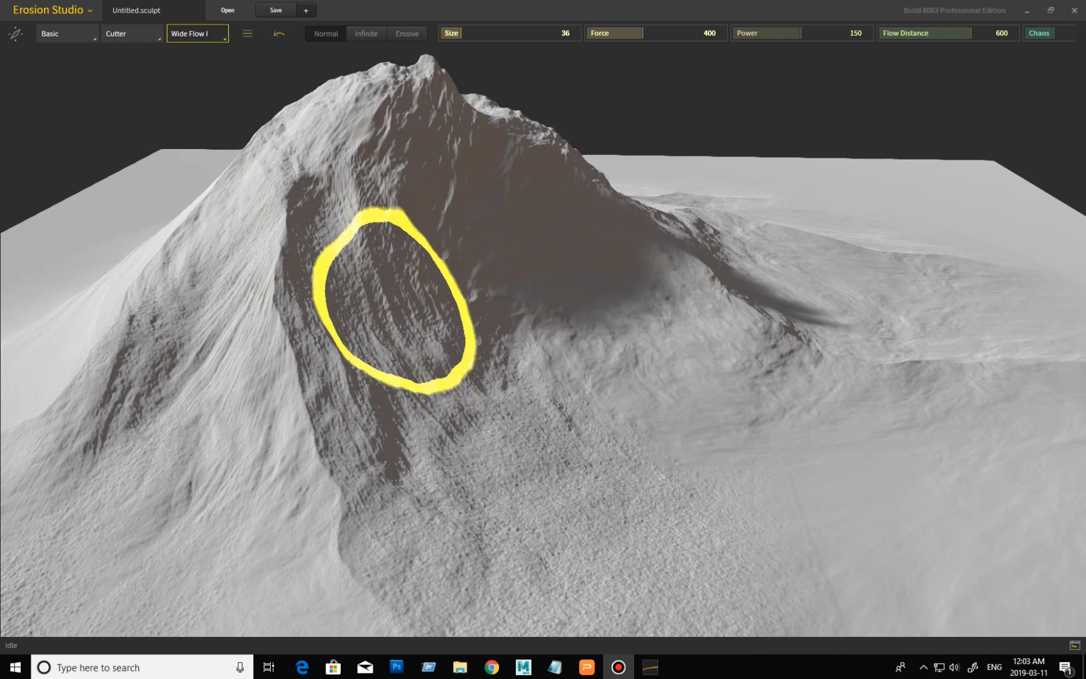
{"action": "middle_click_drag", "start_coordinate": [481, 411], "coordinate": [409, 371]}
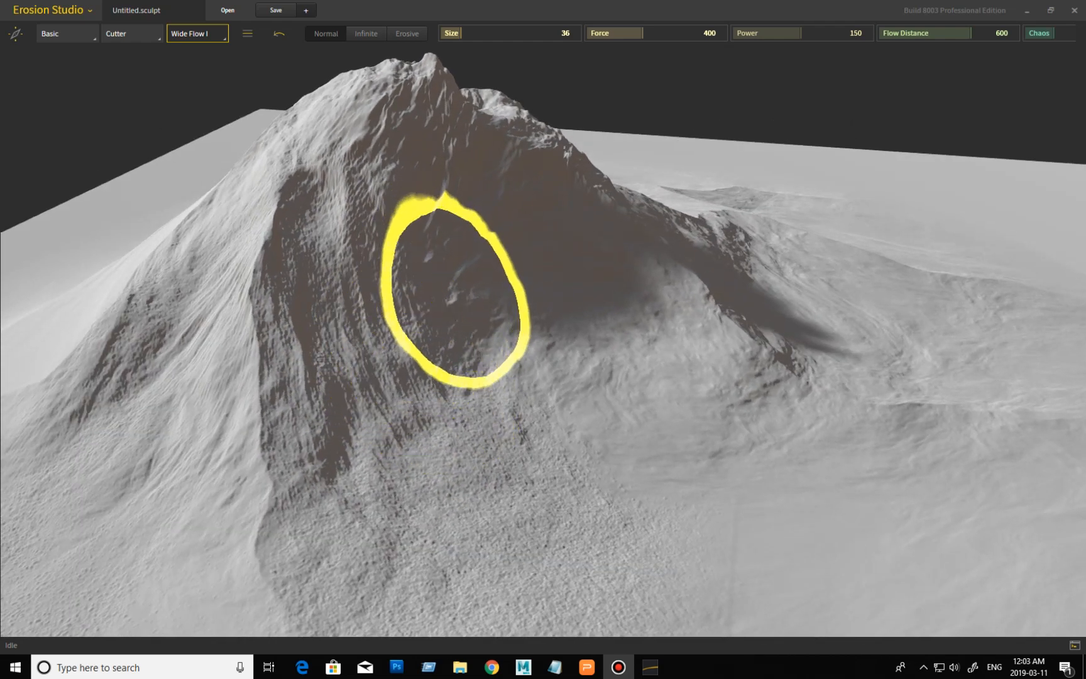
Undo the Wide Flow I erosion made with Chaos, and open and close the Chaos value controls.
{"action": "key", "text": "ctrl+z"}
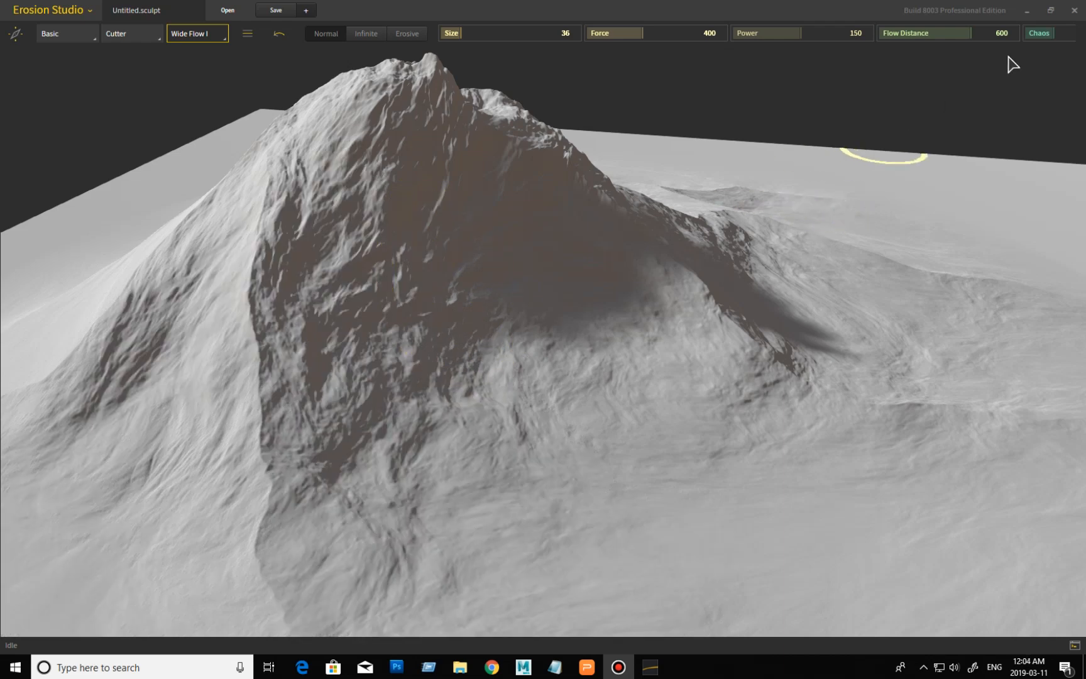
{"action": "right_click", "coordinate": [1037, 33]}
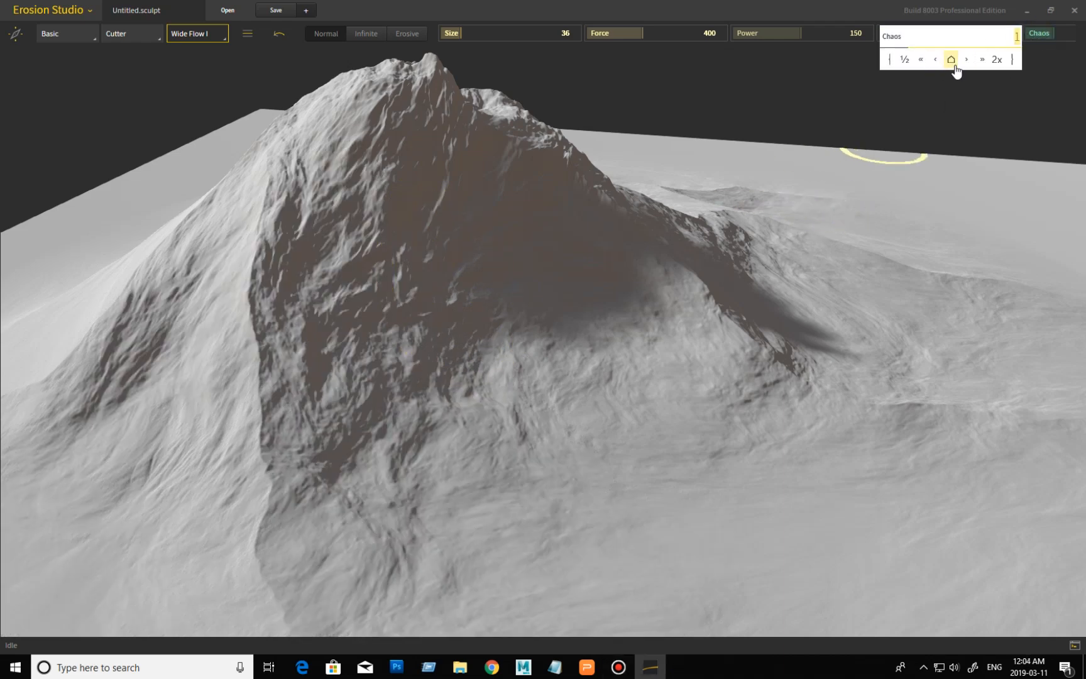
{"action": "left_click", "coordinate": [801, 8]}
Choose the Rough Flow brush, try it at size 128 over the mountain's near face, and undo it.
{"action": "left_click", "coordinate": [212, 36]}
{"action": "left_click", "coordinate": [169, 92]}
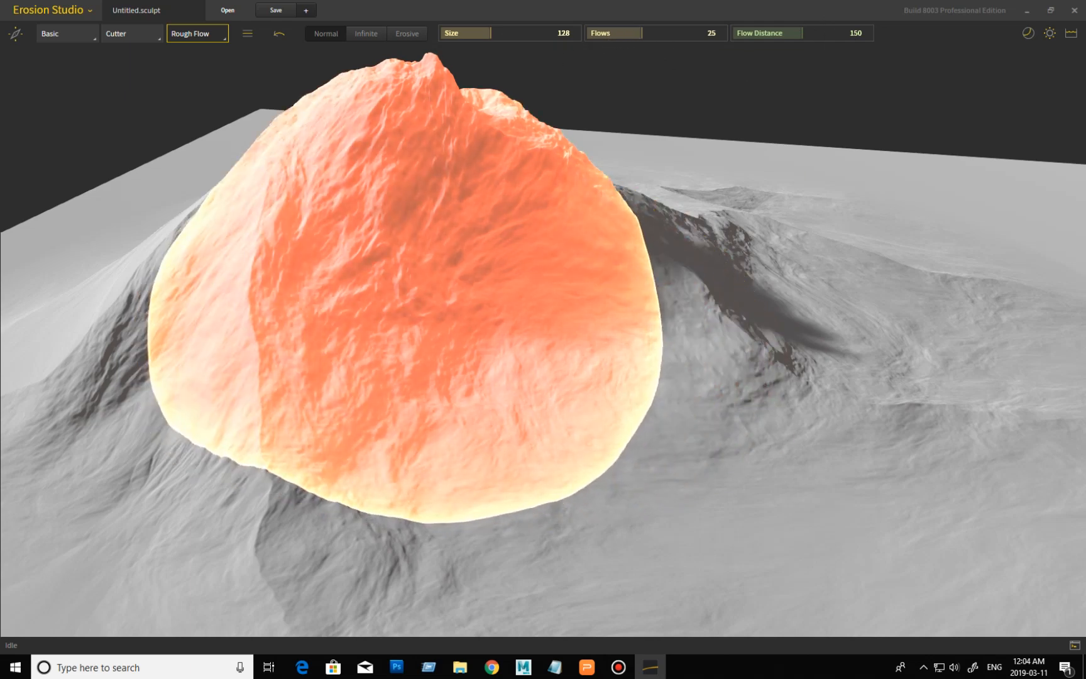
{"action": "left_click", "coordinate": [400, 199]}
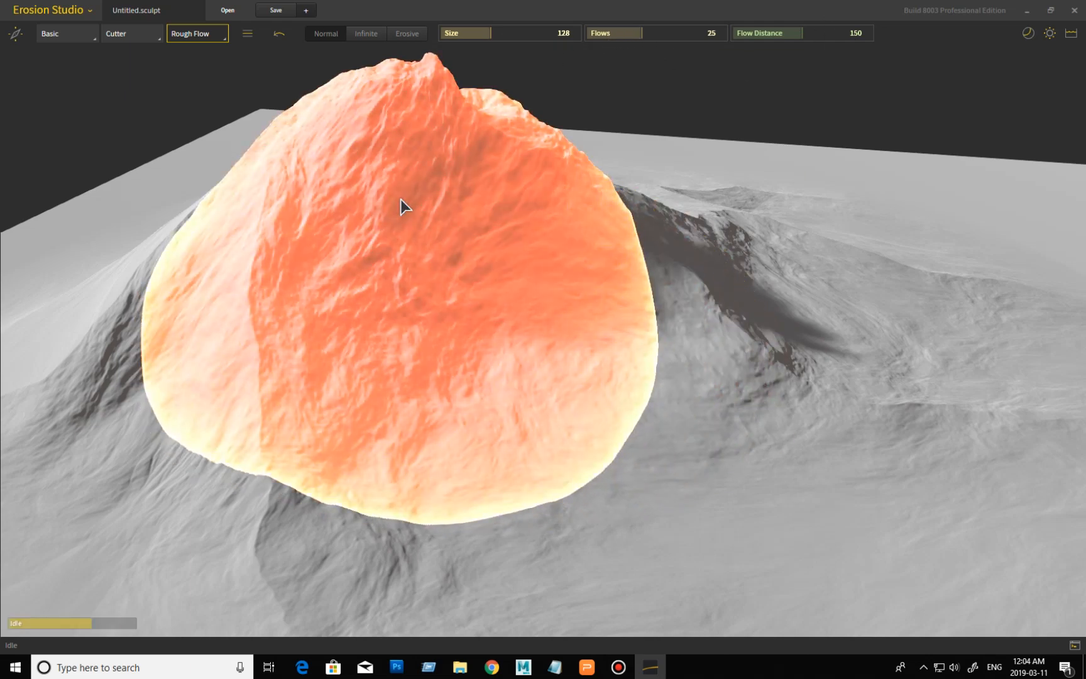
{"action": "left_click", "coordinate": [401, 199]}
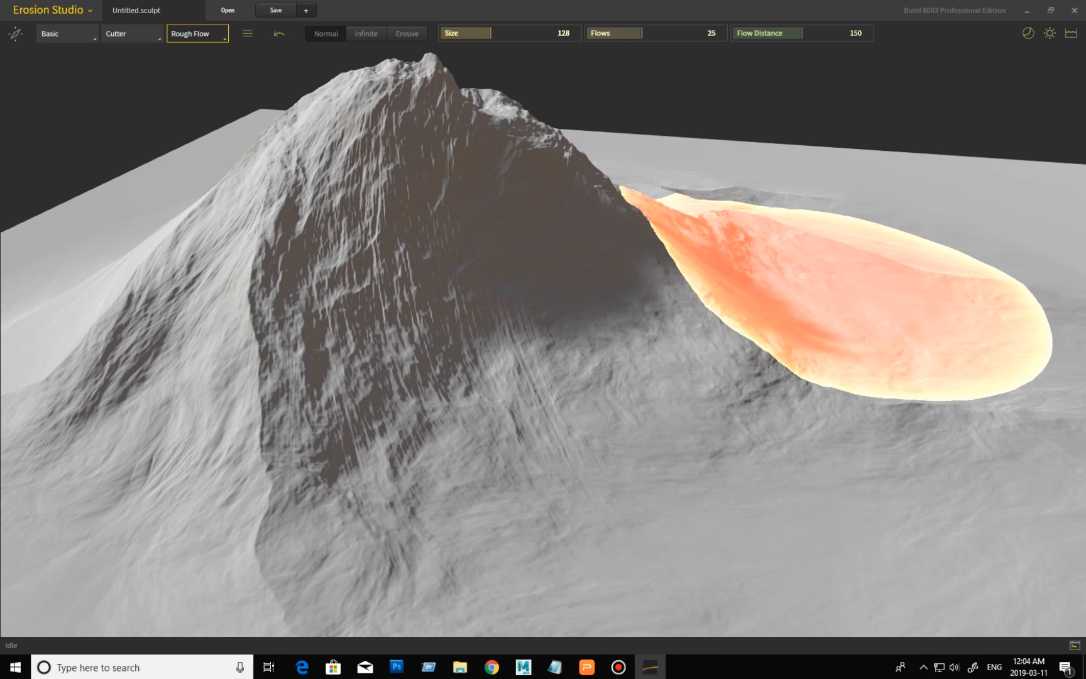
{"action": "key", "text": "ctrl+z"}
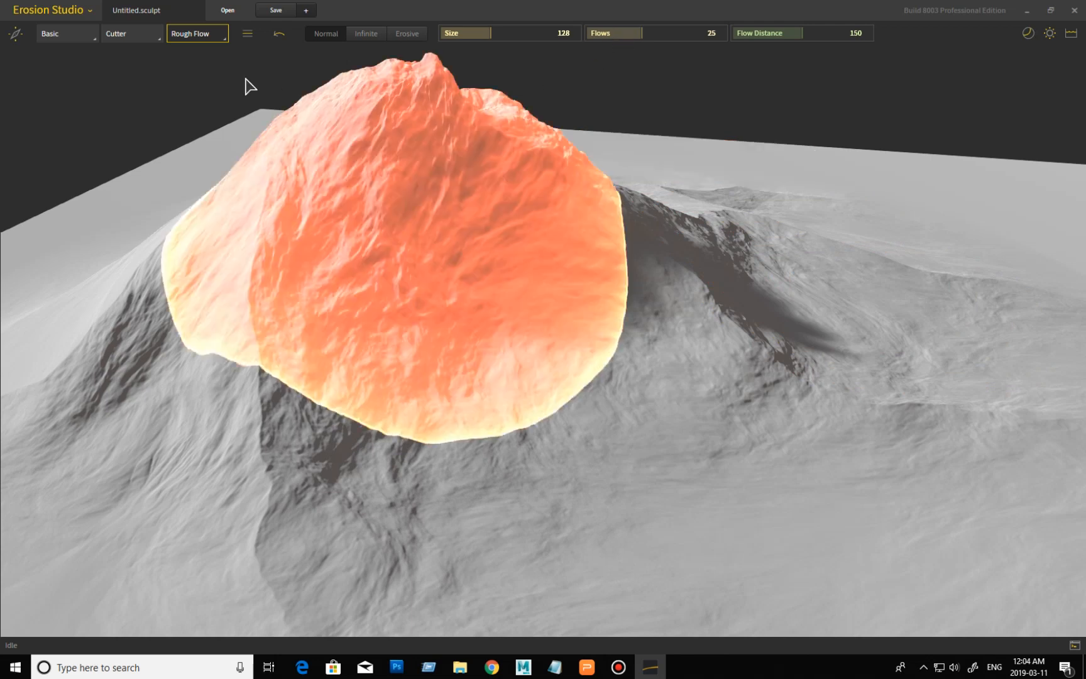
Try the Cutter brush at size 36 with strokes down the near face and across the ground at its foot.
{"action": "left_click", "coordinate": [140, 42]}
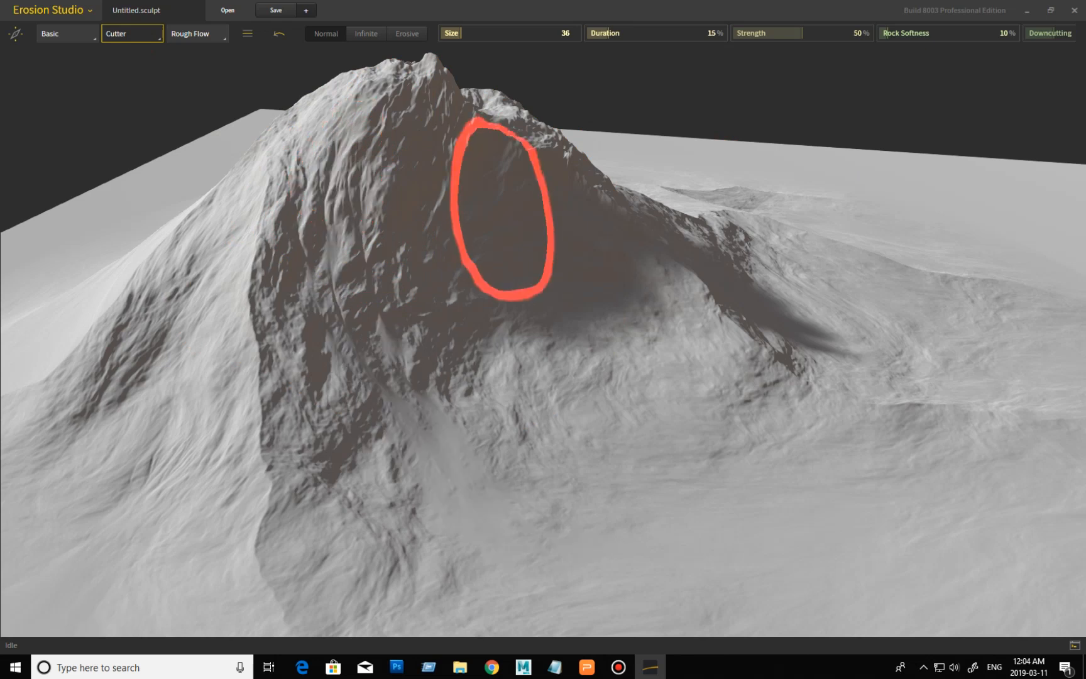
{"action": "mouse_move", "coordinate": [342, 209]}
{"action": "left_mouse_down"}
{"action": "mouse_move", "coordinate": [339, 181]}
{"action": "mouse_move", "coordinate": [356, 311]}
{"action": "mouse_move", "coordinate": [337, 170]}
{"action": "mouse_move", "coordinate": [358, 371]}
{"action": "mouse_move", "coordinate": [337, 145]}
{"action": "mouse_move", "coordinate": [332, 286]}
{"action": "mouse_move", "coordinate": [306, 230]}
{"action": "mouse_move", "coordinate": [322, 357]}
{"action": "mouse_move", "coordinate": [322, 144]}
{"action": "mouse_move", "coordinate": [315, 165]}
{"action": "mouse_move", "coordinate": [357, 357]}
{"action": "left_mouse_up"}
{"action": "mouse_move", "coordinate": [462, 516]}
{"action": "left_mouse_down"}
{"action": "mouse_move", "coordinate": [395, 388]}
{"action": "mouse_move", "coordinate": [478, 521]}
{"action": "mouse_move", "coordinate": [551, 520]}
{"action": "left_mouse_up"}
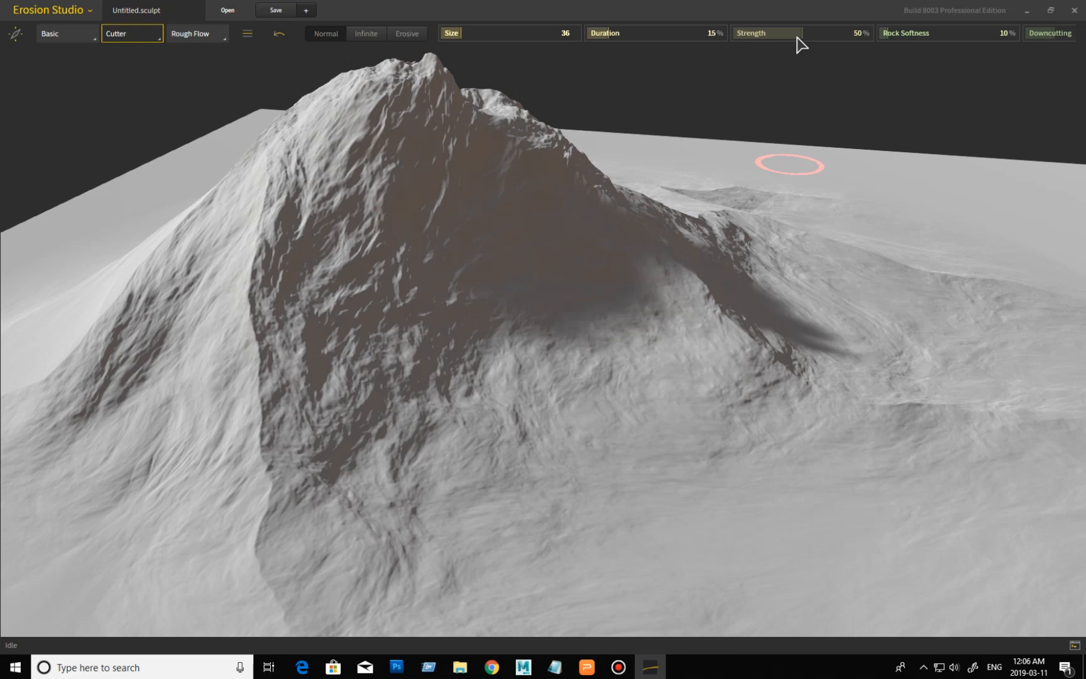
Choose the FlowLines brush and carve river channels into the mountain's near face at size 100.
{"action": "left_click", "coordinate": [132, 39]}
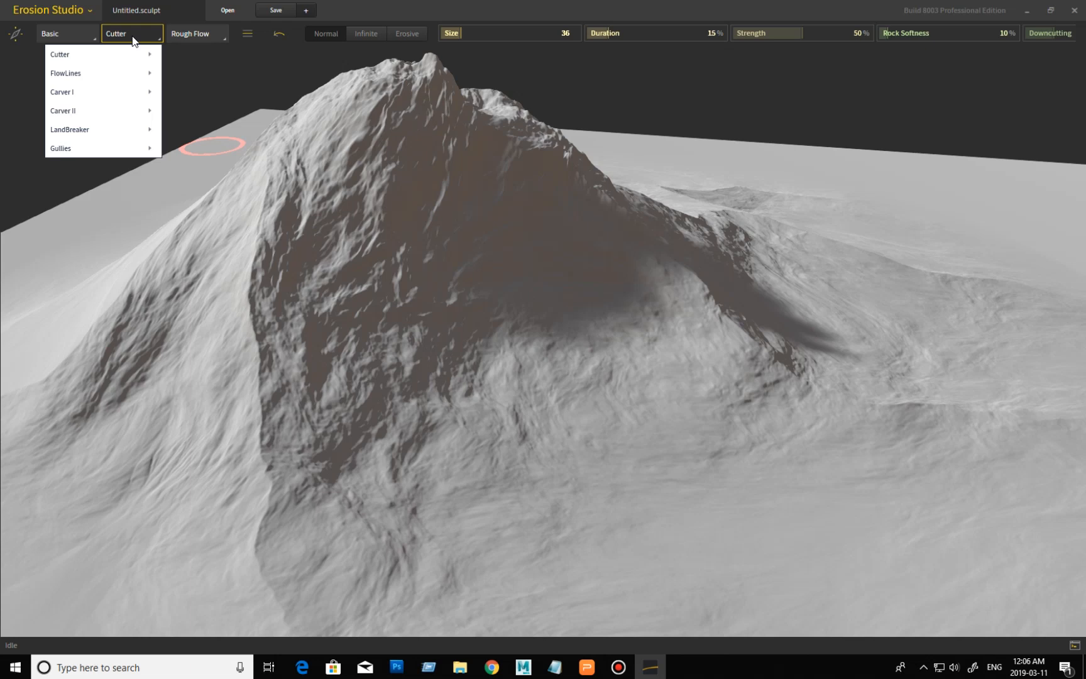
{"action": "left_click", "coordinate": [106, 73]}
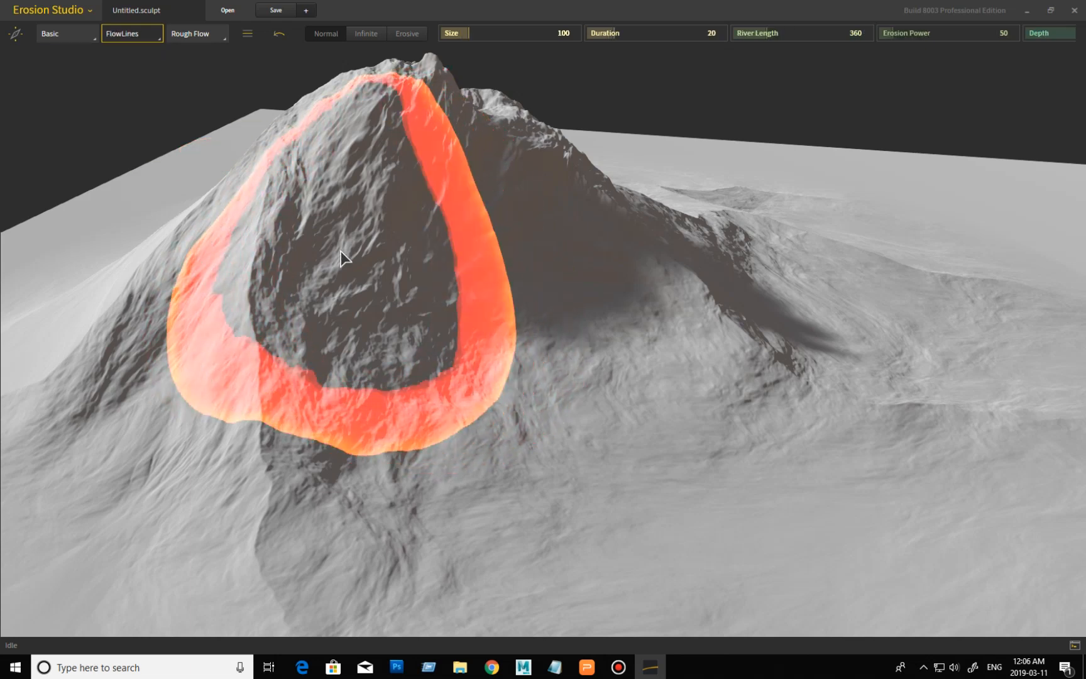
{"action": "left_click", "coordinate": [340, 251]}
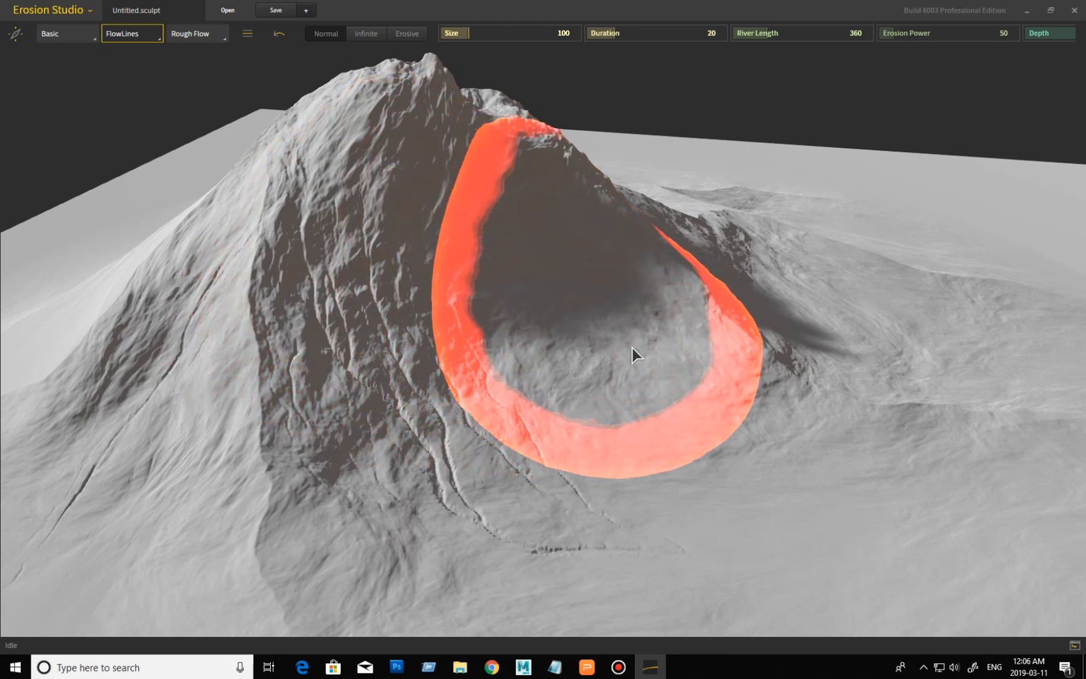
Try the FlowLines brush on the mountain's near face in Normal, Infinite and Erosive modes, undo each test, and return to Normal mode.
{"action": "left_click", "coordinate": [727, 391]}
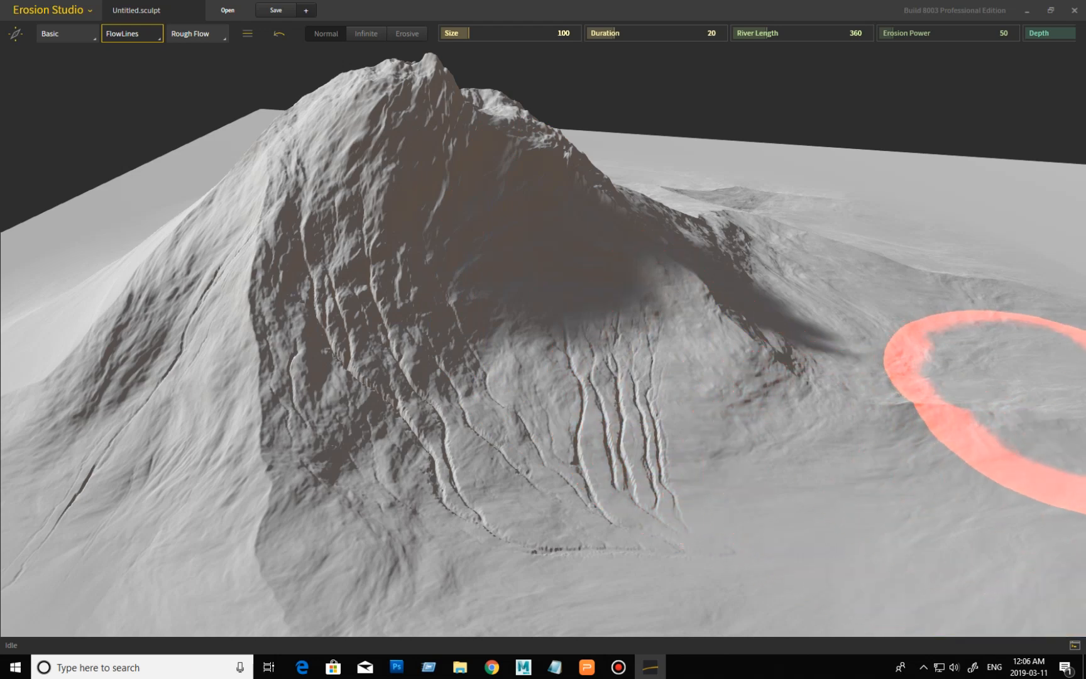
{"action": "key", "text": "ctrl+z"}
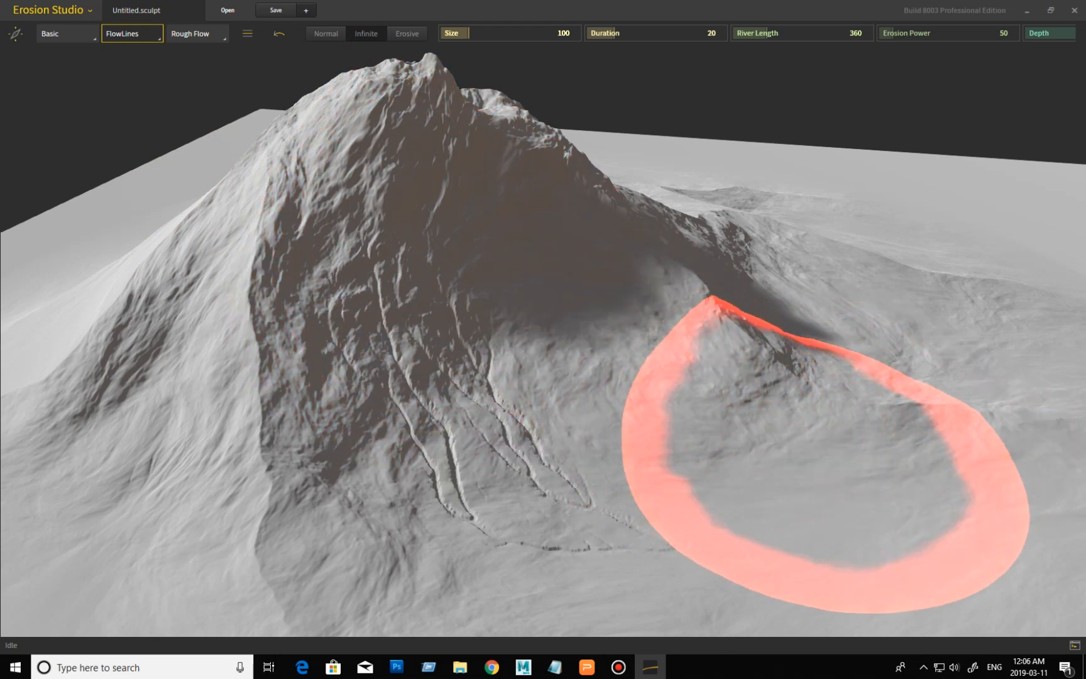
{"action": "key", "text": "ctrl+z"}
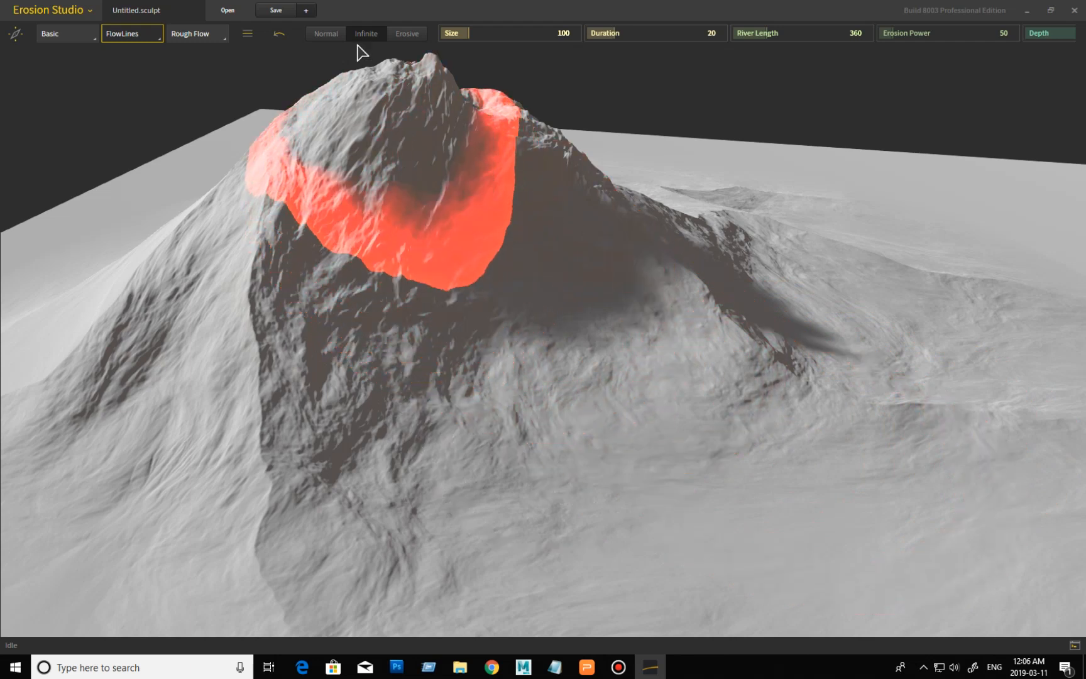
{"action": "left_click", "coordinate": [408, 34]}
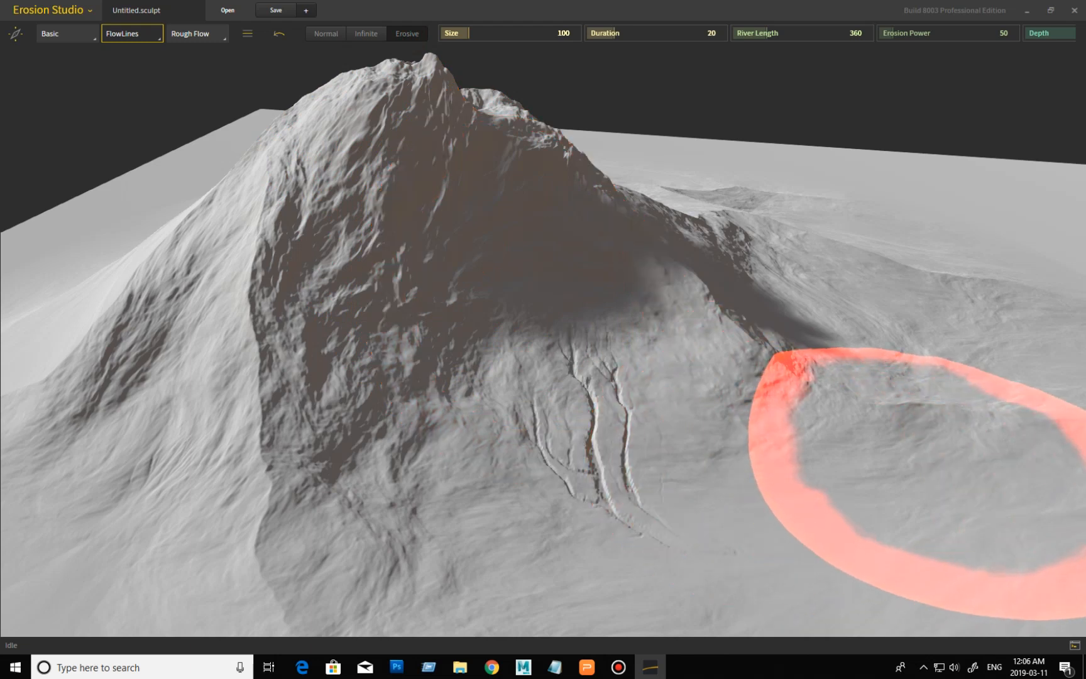
{"action": "left_click", "coordinate": [326, 34]}
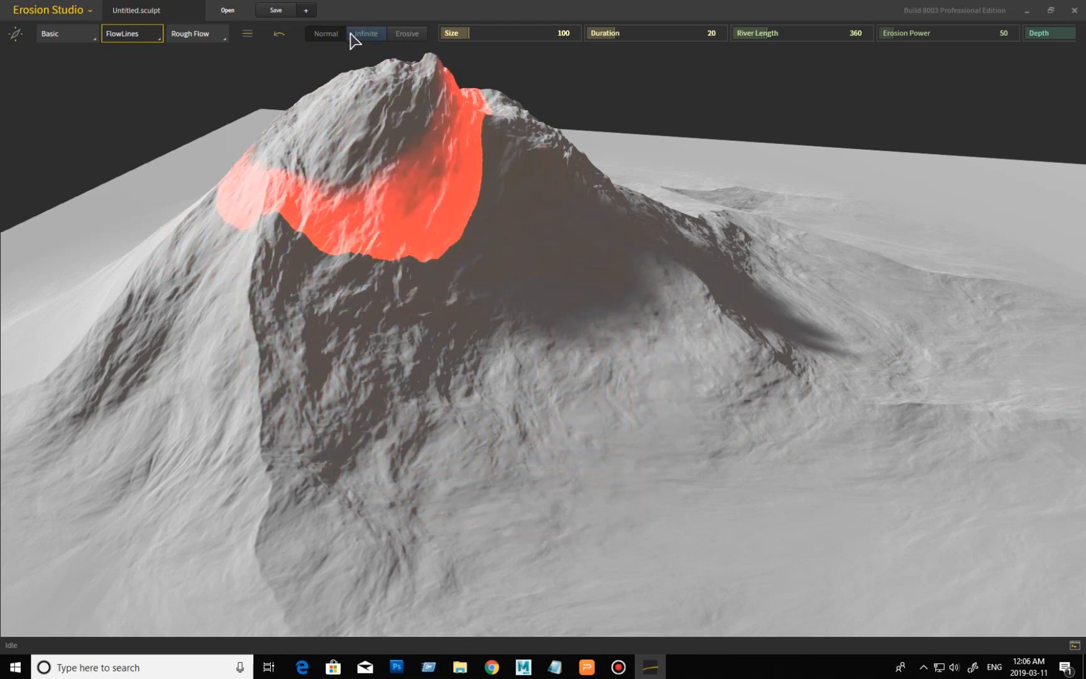
Choose the Carver I brush, try it on the mountain's near face with Rivulets at 2, and undo the cut.
{"action": "left_click", "coordinate": [151, 40]}
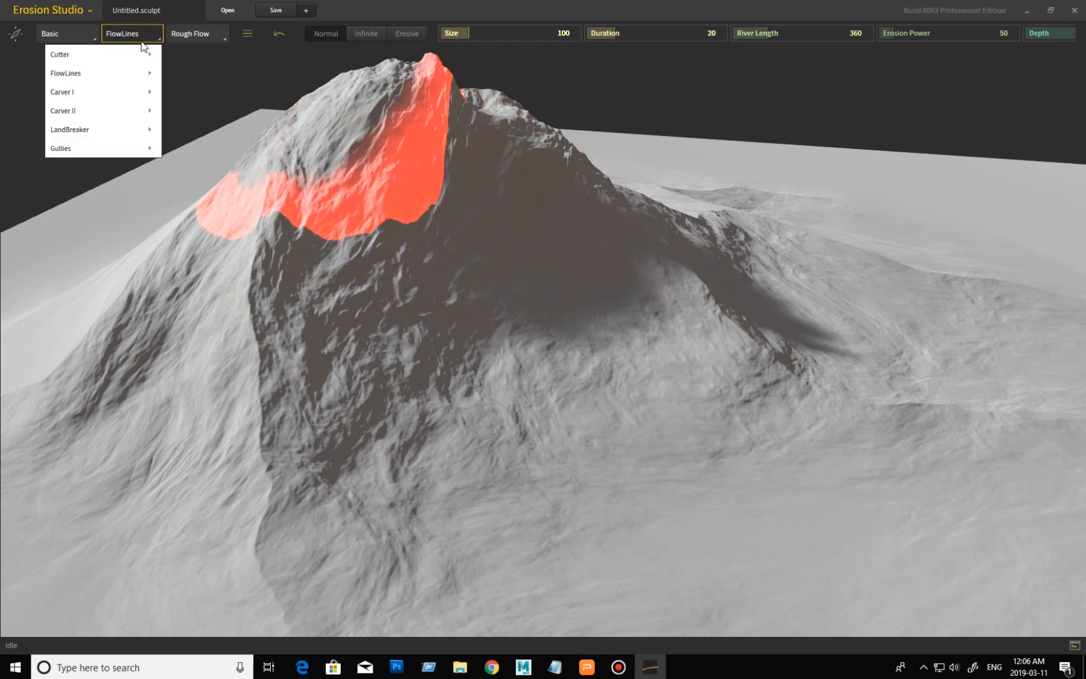
{"action": "left_click", "coordinate": [114, 92]}
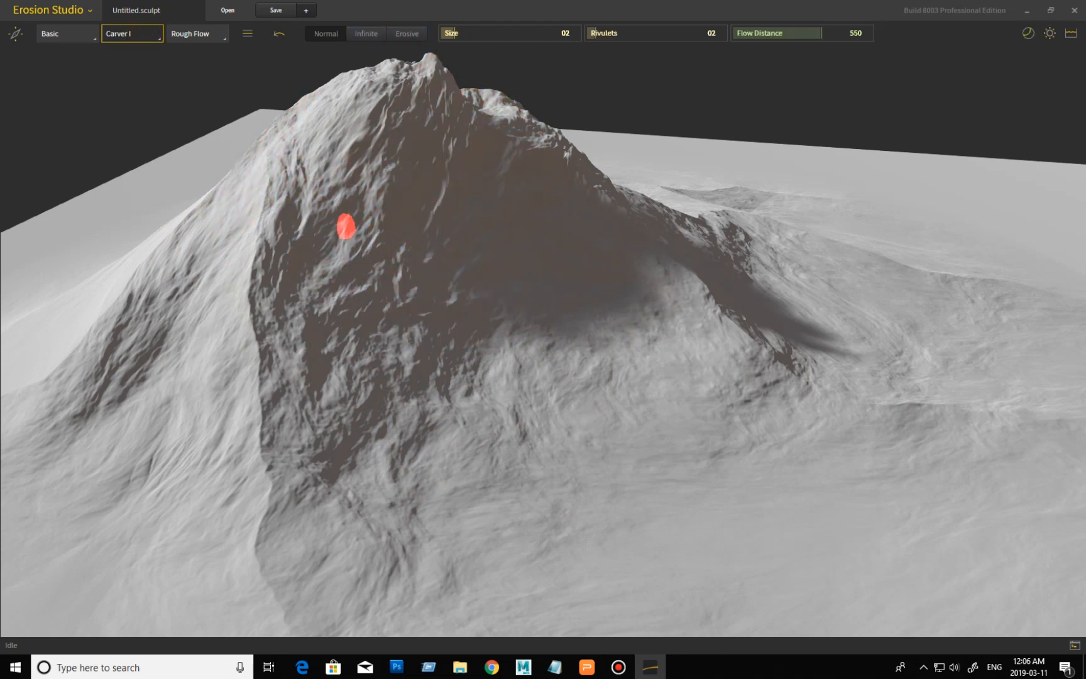
{"action": "left_click", "coordinate": [314, 187]}
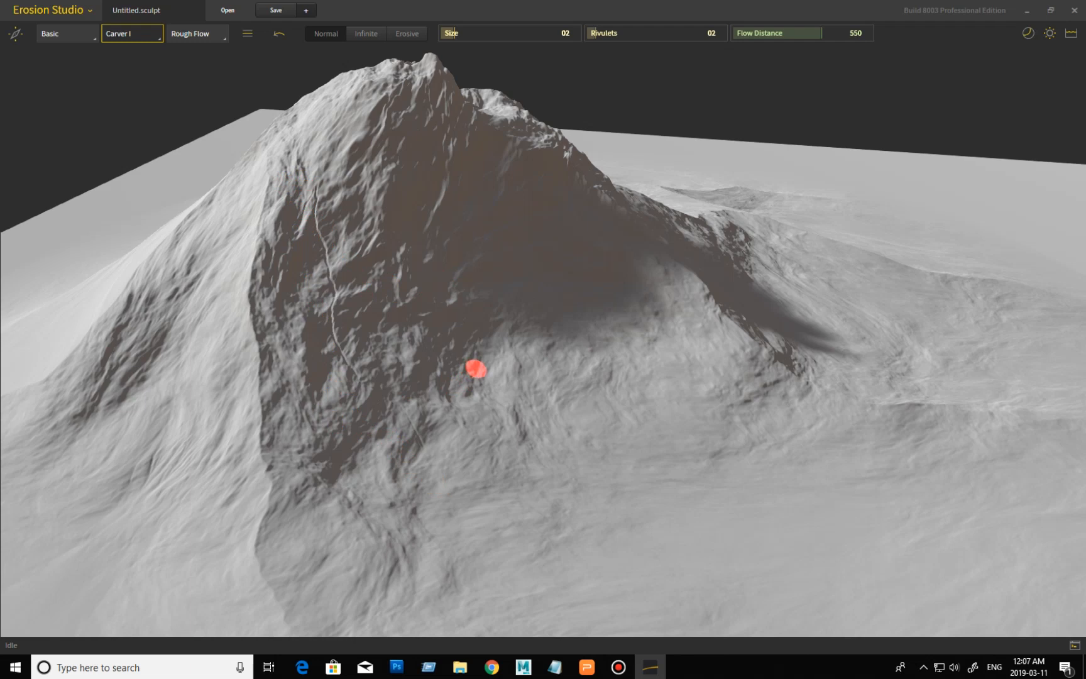
{"action": "key", "text": "ctrl+z"}
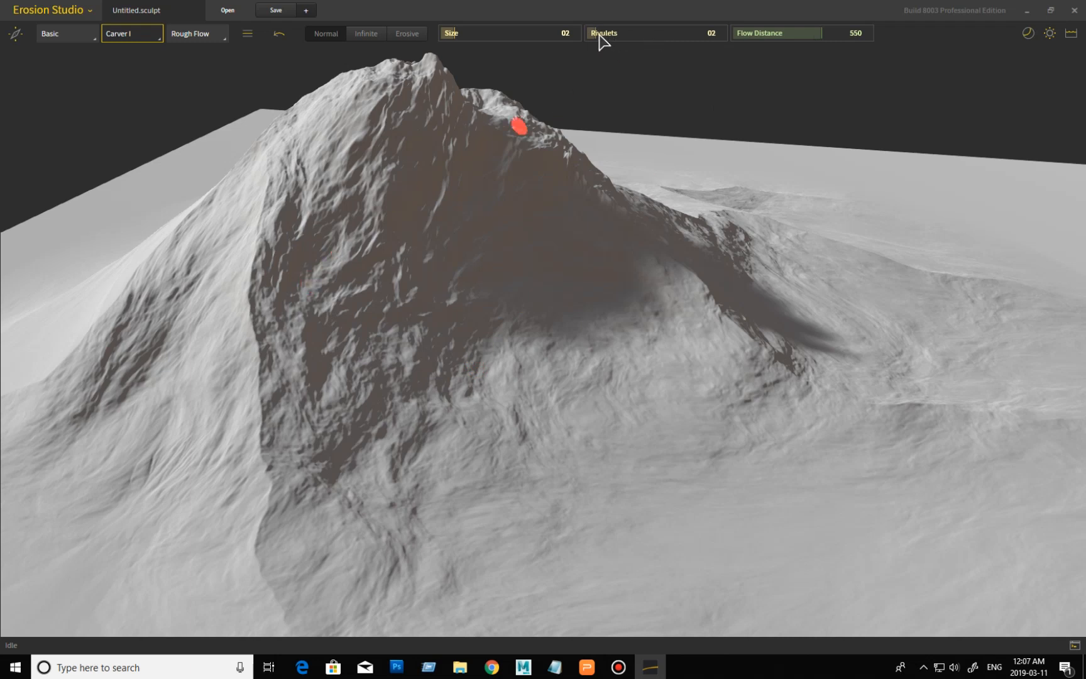
Raise Carver I's Rivulets to 20 and carve a channel down the ridge slope beside the near face.
{"action": "left_click_drag", "start_coordinate": [596, 33], "coordinate": [753, 33]}
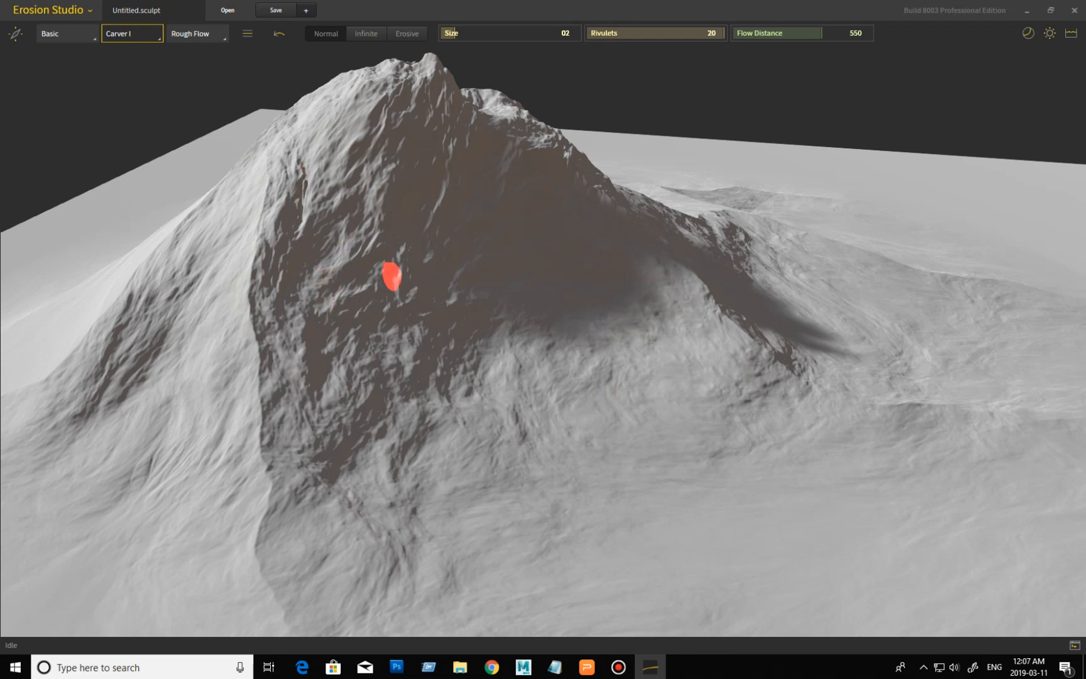
{"action": "left_click", "coordinate": [638, 34]}
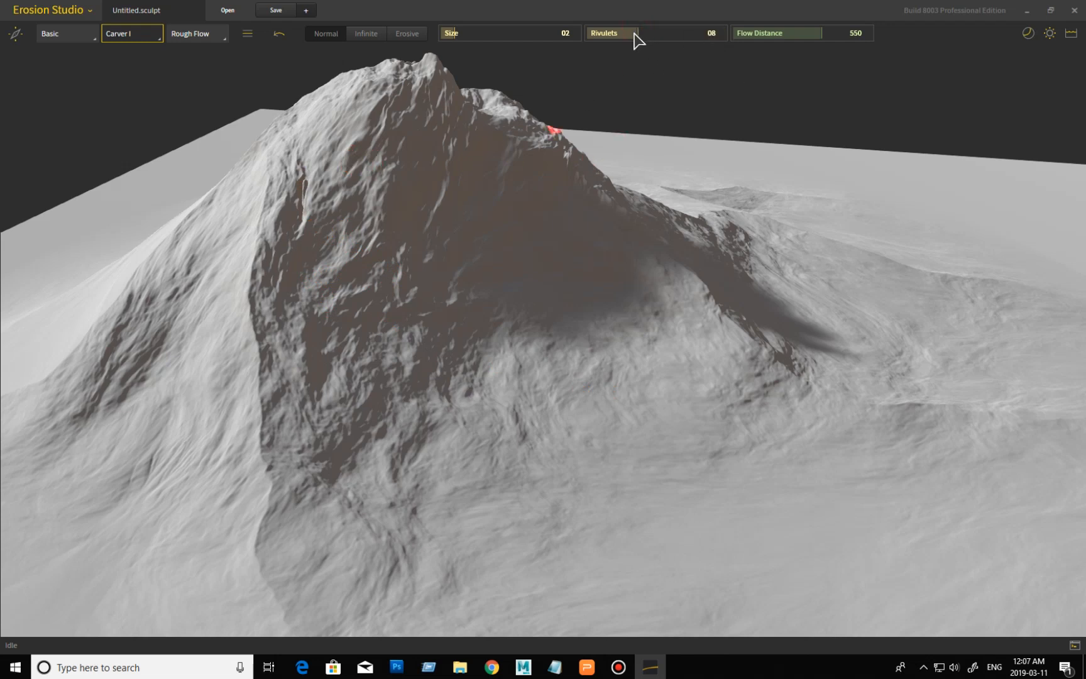
{"action": "left_click_drag", "start_coordinate": [639, 31], "coordinate": [799, 34]}
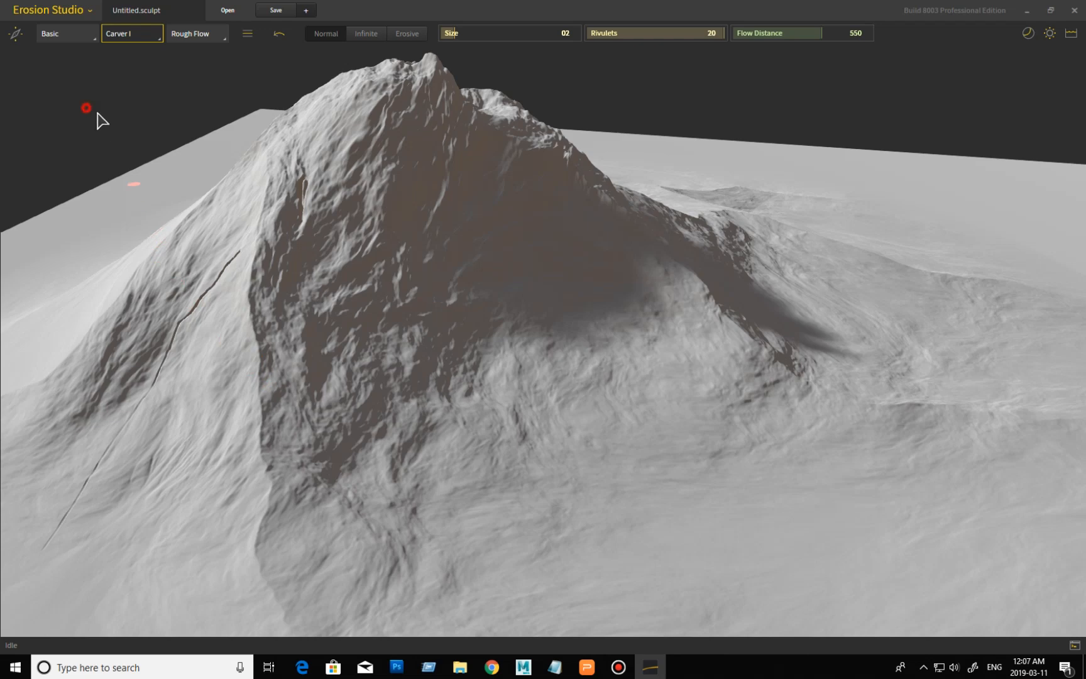
{"action": "left_click_drag", "start_coordinate": [75, 112], "coordinate": [160, 154]}
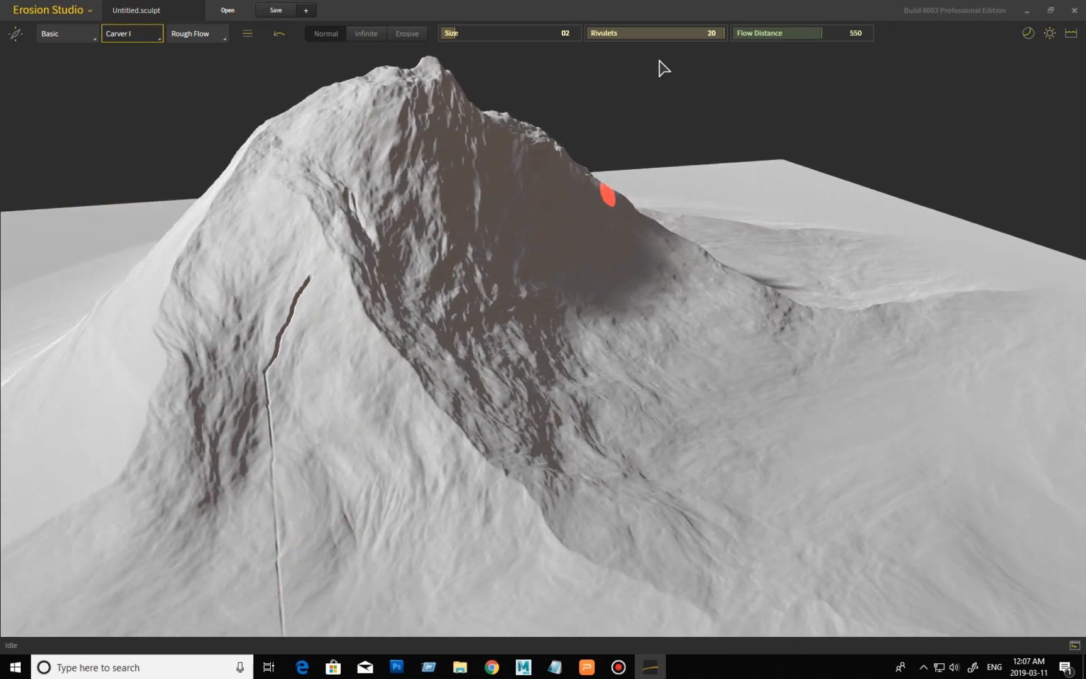
Set Carver I's Rivulets back to 2, carve a channel down the same ridge slope for comparison, and undo it.
{"action": "left_click", "coordinate": [664, 39]}
{"action": "left_click", "coordinate": [513, 59]}
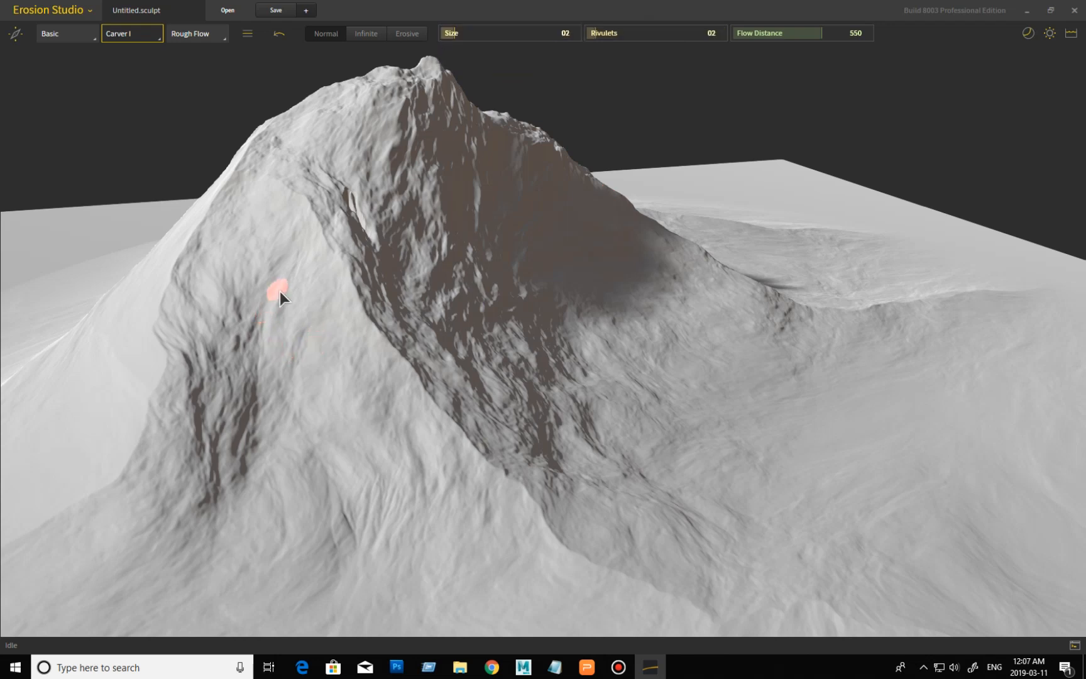
{"action": "left_click", "coordinate": [411, 400]}
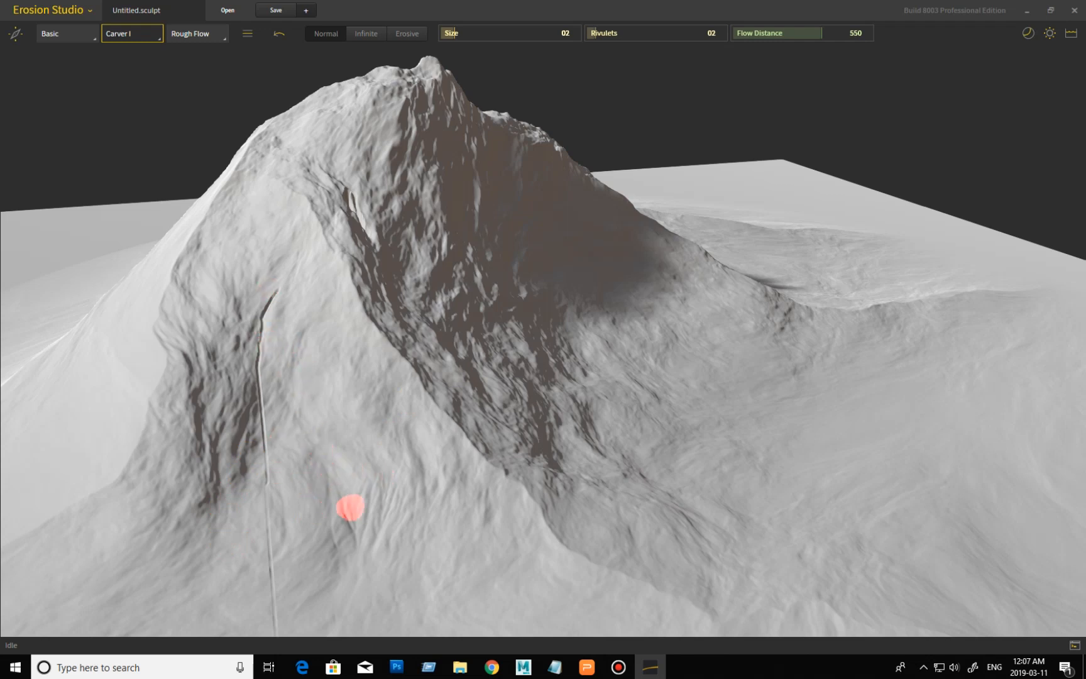
{"action": "key", "text": "ctrl+z"}
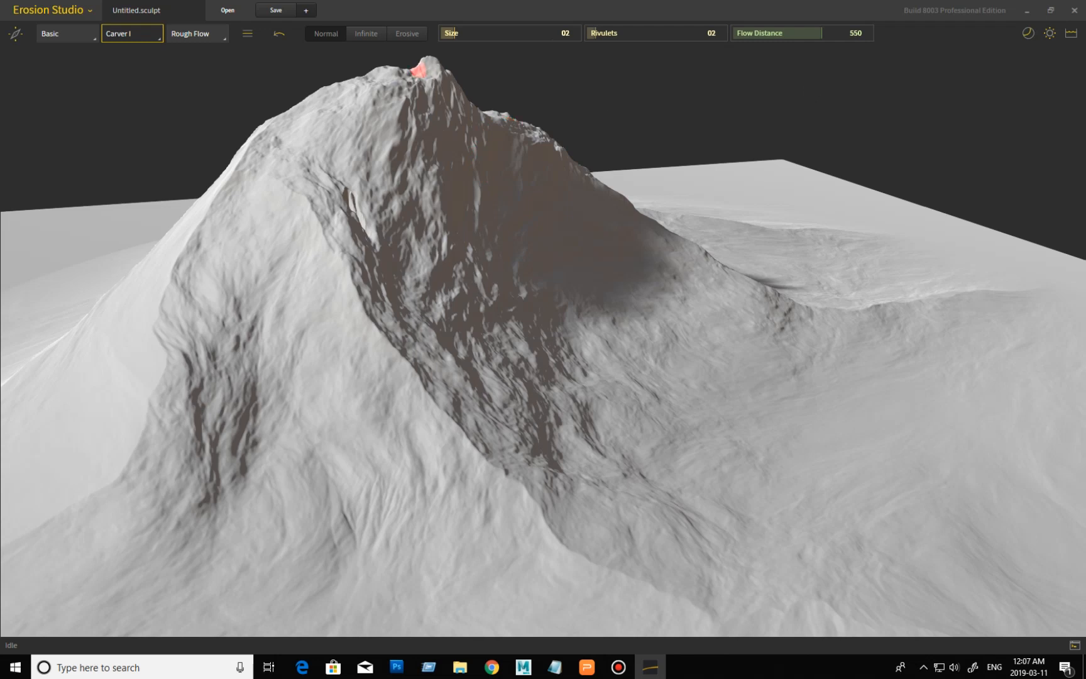
Choose the Carver II brush, try it at size 22 with Rivulets 45 on the ridge slope, and undo it.
{"action": "left_click", "coordinate": [150, 33]}
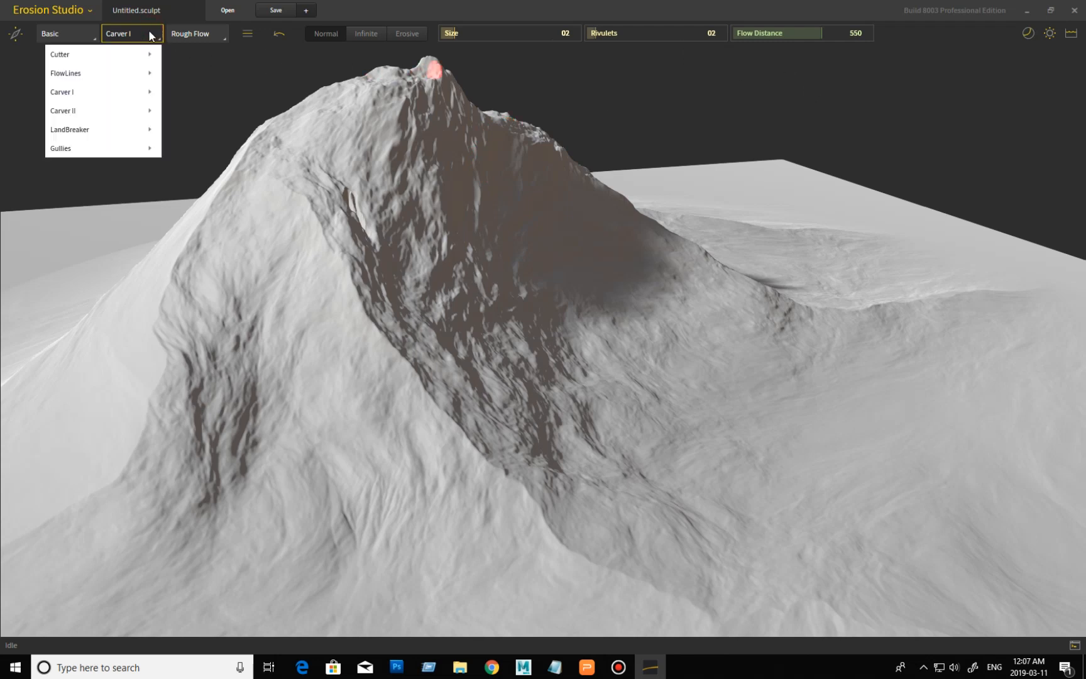
{"action": "left_click", "coordinate": [109, 116]}
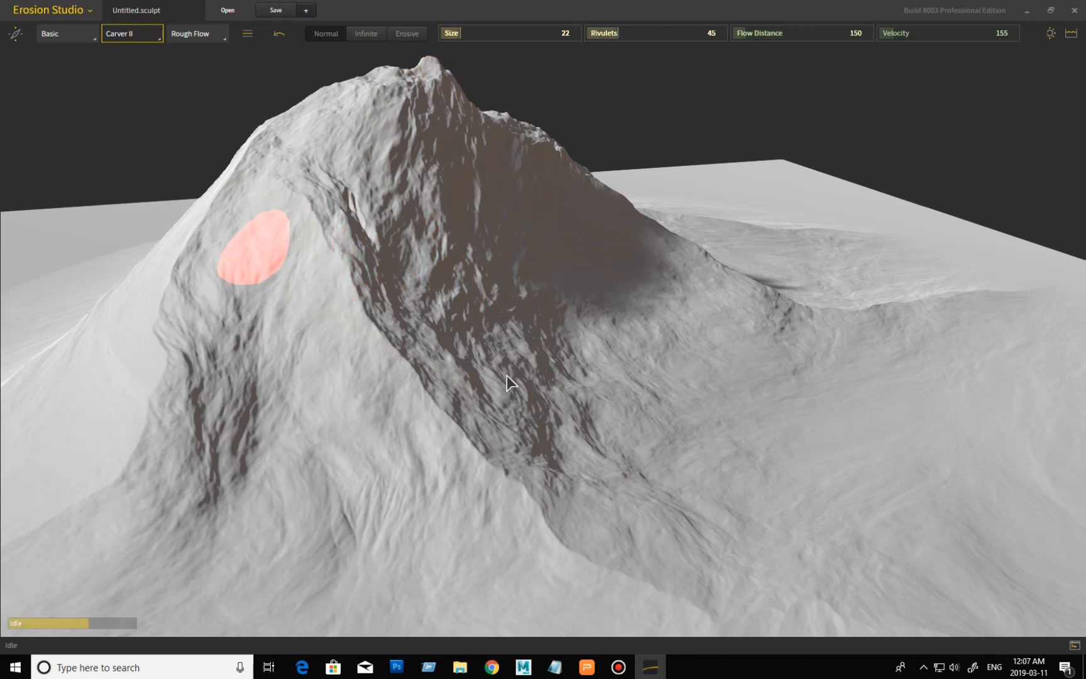
{"action": "left_click", "coordinate": [254, 247]}
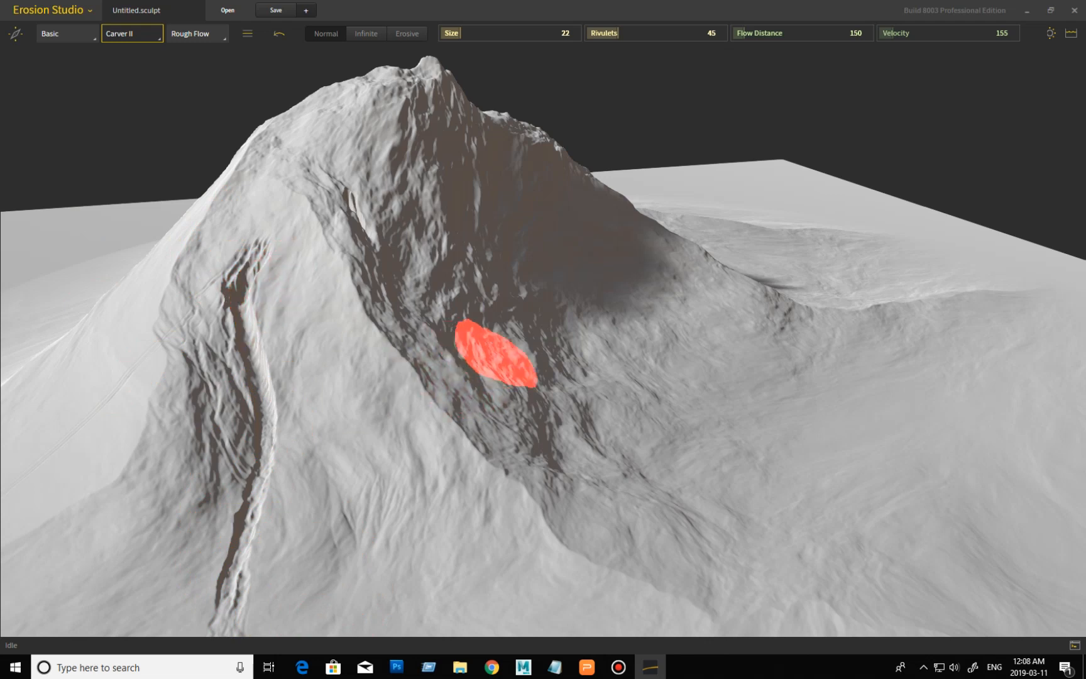
{"action": "key", "text": "ctrl+z"}
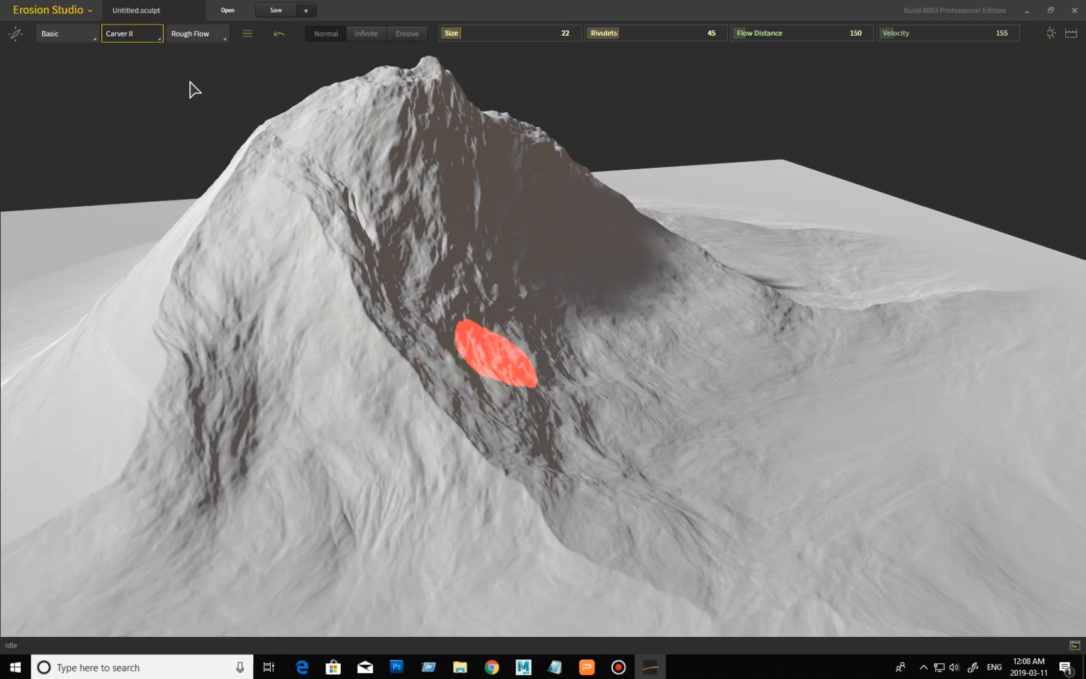
Choose the LandBreaker brush, try it at size 36 with Duration 100 on the ridge slope, and undo it.
{"action": "left_click", "coordinate": [149, 36]}
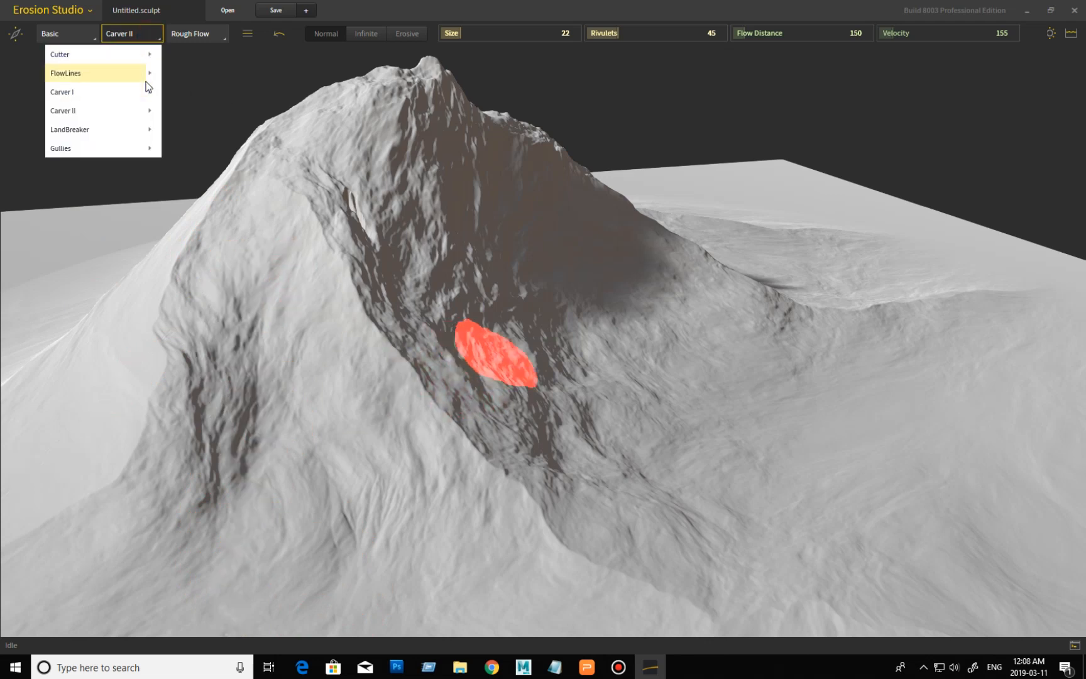
{"action": "left_click", "coordinate": [105, 126]}
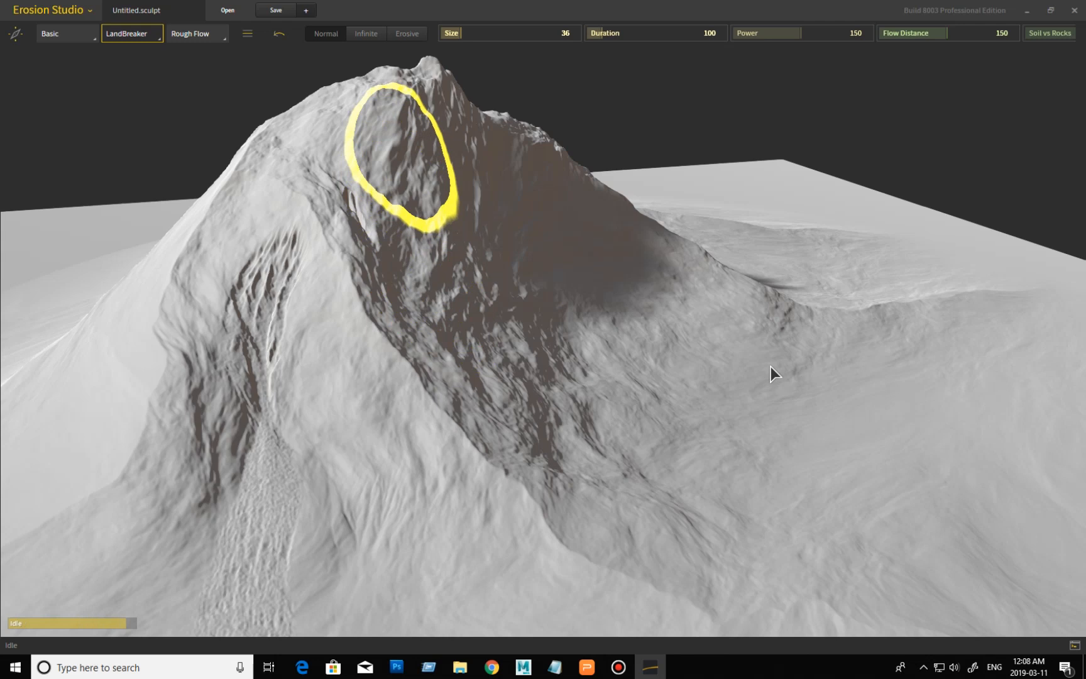
{"action": "left_click", "coordinate": [400, 154]}
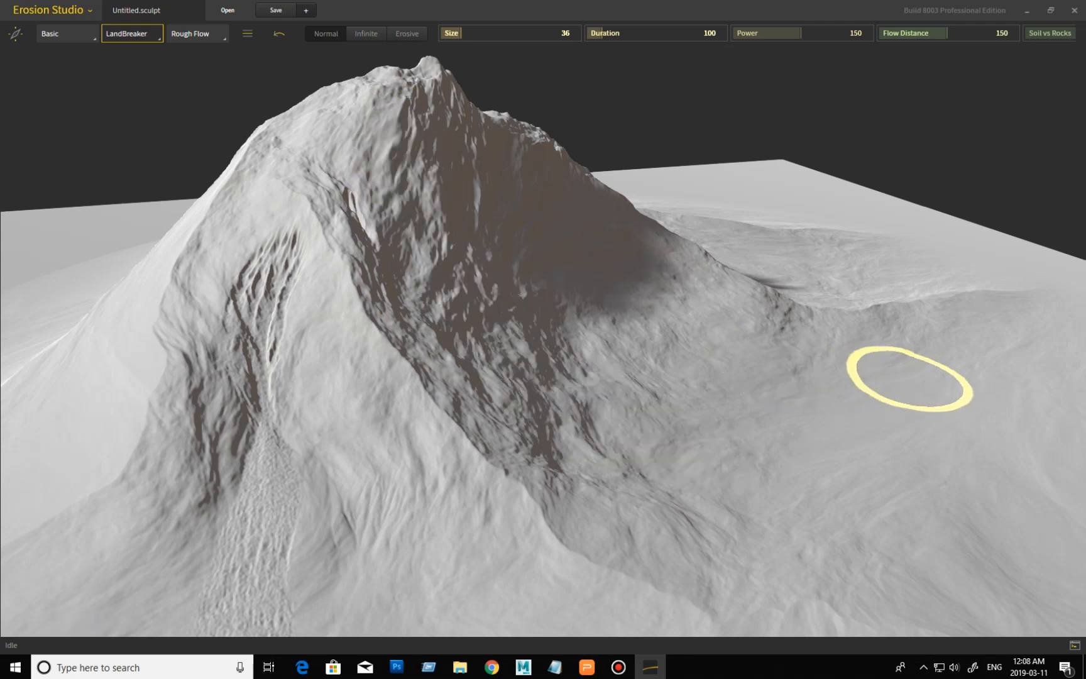
{"action": "key", "text": "ctrl+z"}
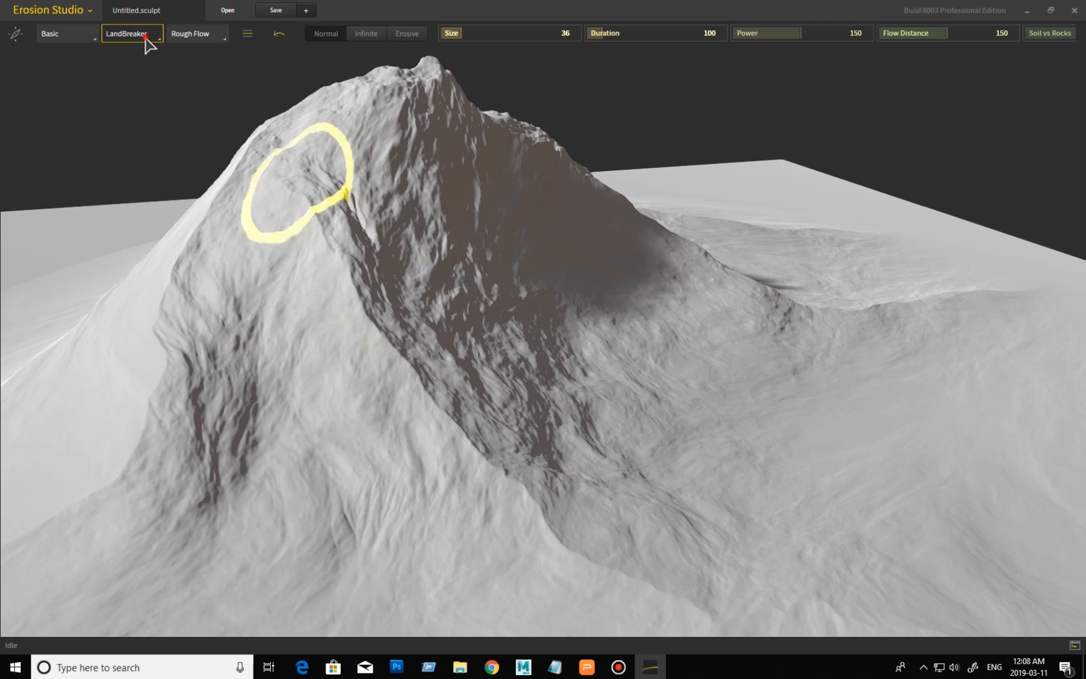
Choose the Gullies brush and test it at size 60 with Rivulets 25 on the ridge slope and the mountain's near face.
{"action": "left_click", "coordinate": [145, 37]}
{"action": "left_click", "coordinate": [102, 145]}
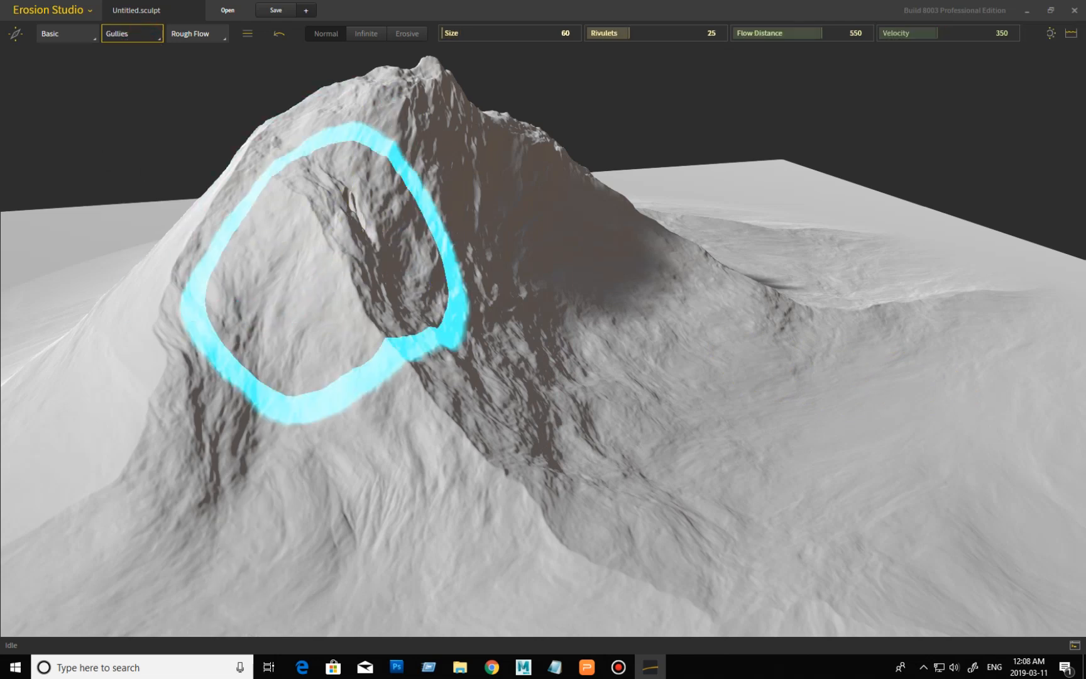
{"action": "left_click", "coordinate": [252, 258]}
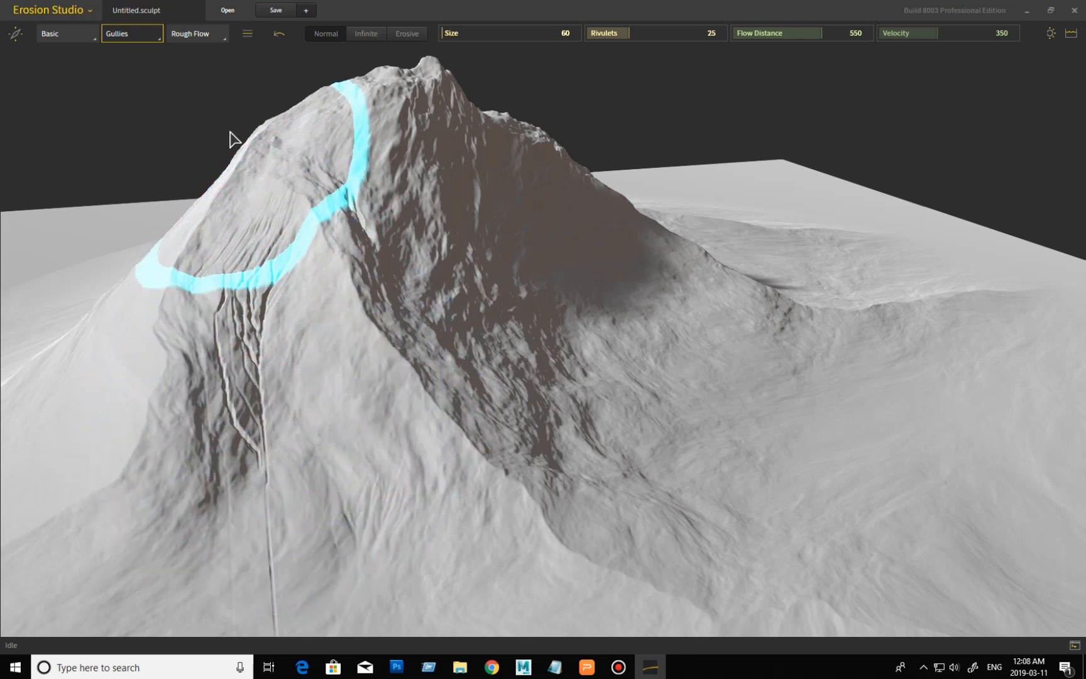
{"action": "mouse_move", "coordinate": [200, 135]}
{"action": "middle_mouse_down"}
{"action": "mouse_move", "coordinate": [135, 153]}
{"action": "mouse_move", "coordinate": [207, 182]}
{"action": "mouse_move", "coordinate": [198, 164]}
{"action": "mouse_move", "coordinate": [168, 165]}
{"action": "mouse_move", "coordinate": [182, 166]}
{"action": "middle_mouse_up"}
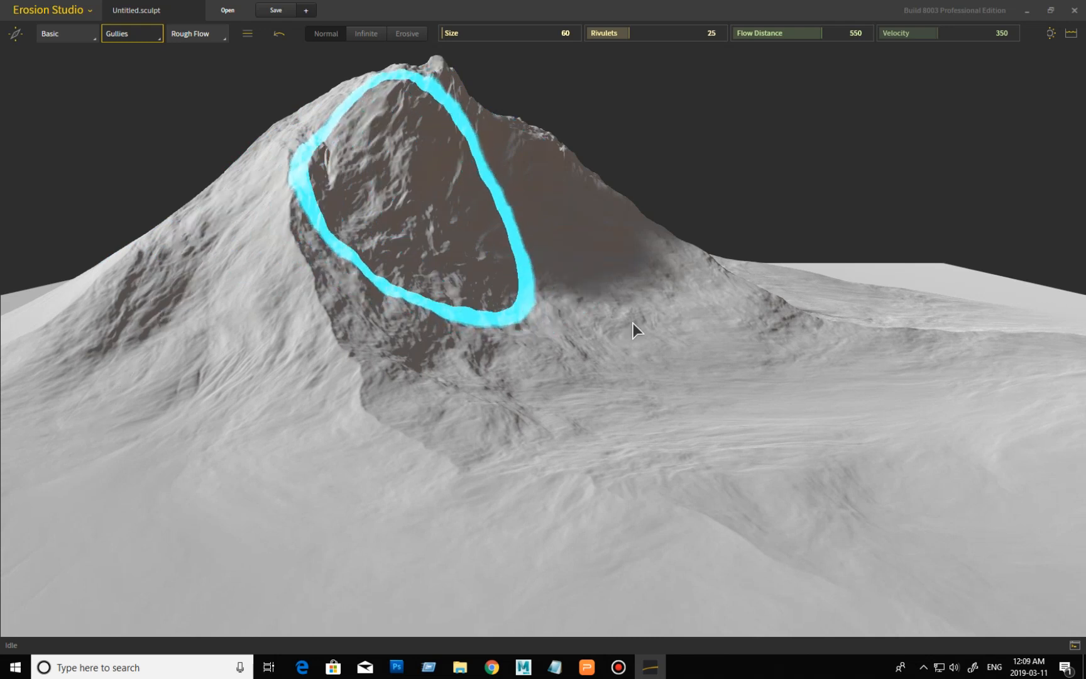
{"action": "left_click", "coordinate": [724, 179]}
{"action": "mouse_move", "coordinate": [692, 187]}
{"action": "right_mouse_down"}
{"action": "mouse_move", "coordinate": [654, 162]}
{"action": "mouse_move", "coordinate": [679, 119]}
{"action": "mouse_move", "coordinate": [733, 131]}
{"action": "mouse_move", "coordinate": [654, 135]}
{"action": "mouse_move", "coordinate": [764, 145]}
{"action": "mouse_move", "coordinate": [664, 147]}
{"action": "mouse_move", "coordinate": [742, 174]}
{"action": "right_mouse_up"}
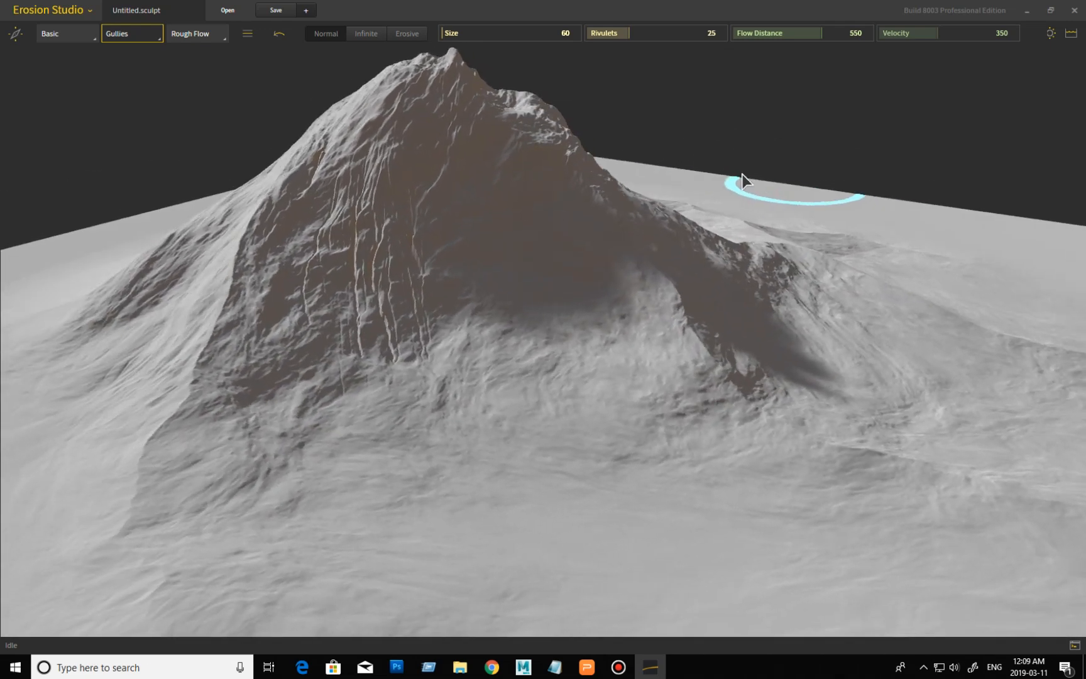
Switch to the Basic brush and try it at size 36 with Strength 50% at the foot of the near face.
{"action": "left_click", "coordinate": [65, 36]}
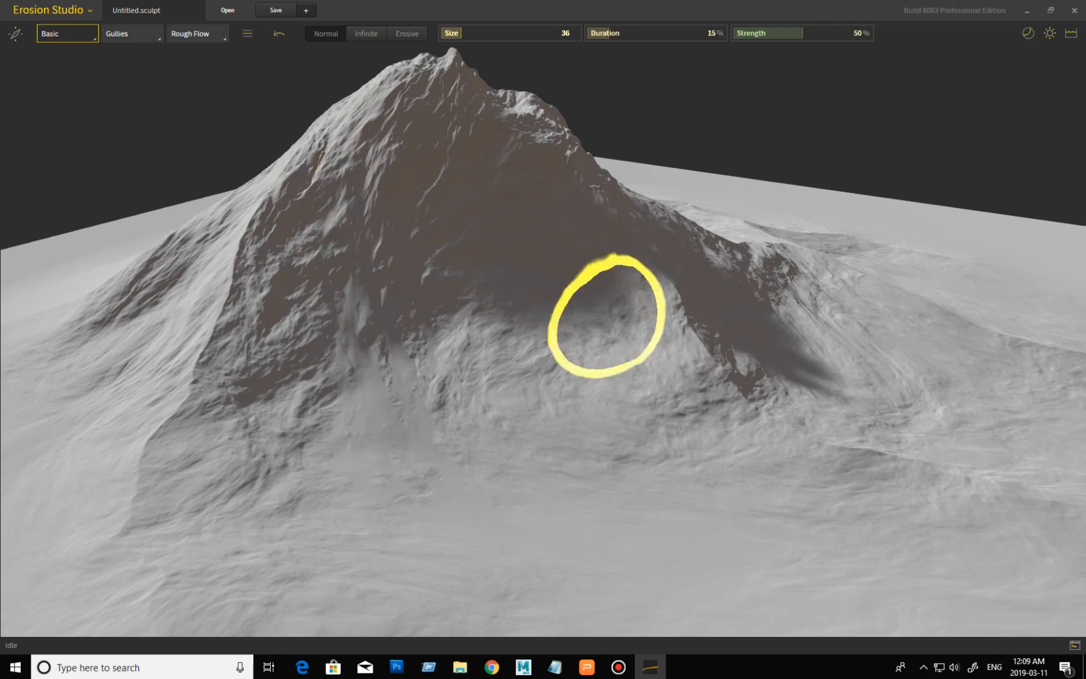
{"action": "mouse_move", "coordinate": [748, 149]}
{"action": "right_mouse_down"}
{"action": "mouse_move", "coordinate": [842, 158]}
{"action": "mouse_move", "coordinate": [822, 150]}
{"action": "mouse_move", "coordinate": [796, 161]}
{"action": "right_mouse_up"}
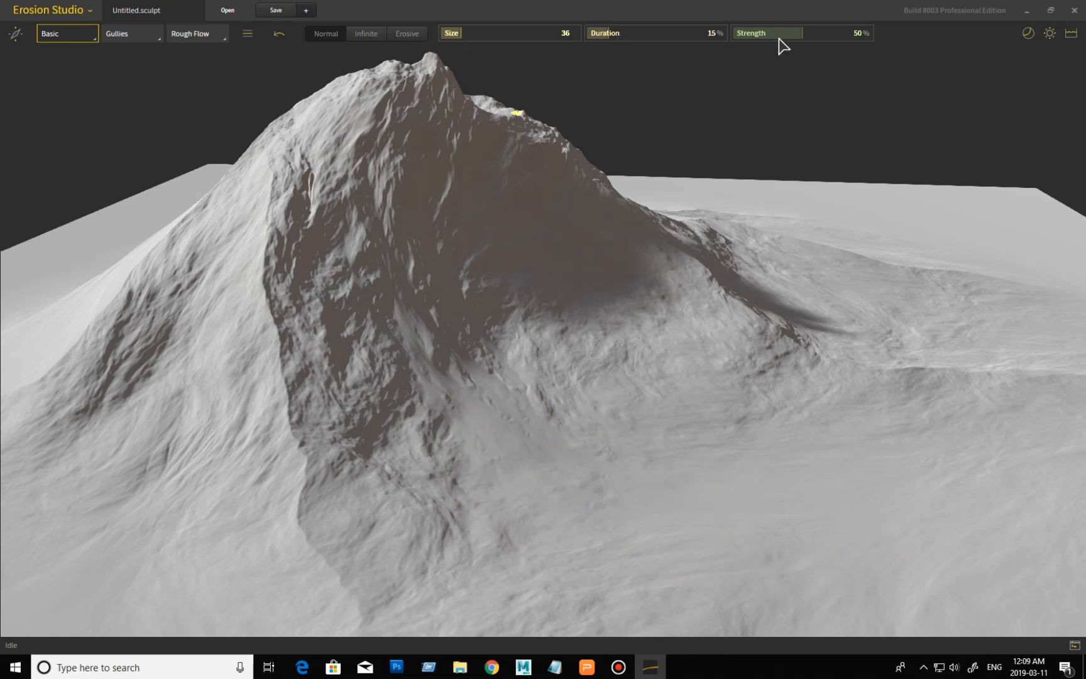
{"action": "left_click_drag", "start_coordinate": [463, 64], "coordinate": [421, 39]}
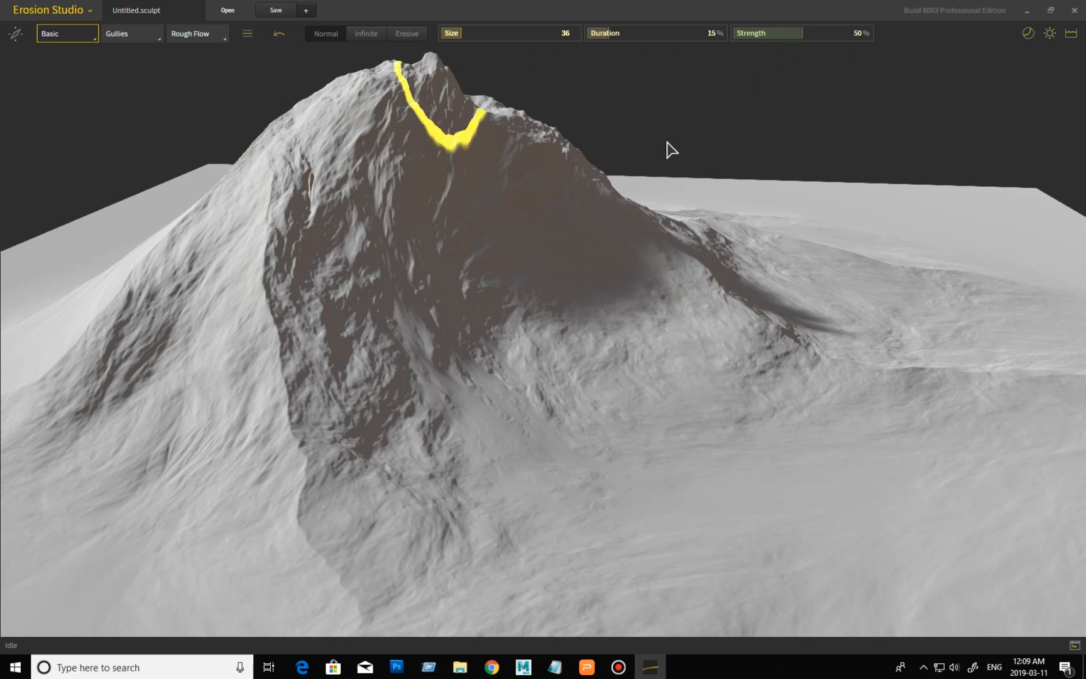
Choose the Soil brush at size 50 and apply it to the near face at Duration 5, then at Duration 100.
{"action": "left_click", "coordinate": [55, 35]}
{"action": "left_click", "coordinate": [57, 71]}
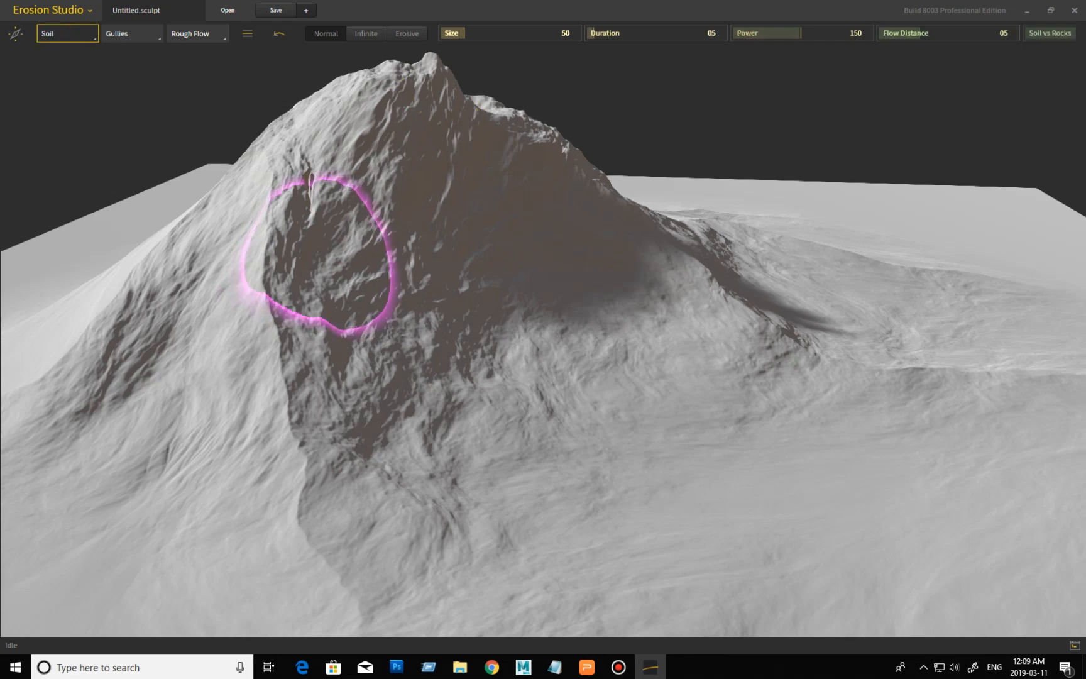
{"action": "left_click", "coordinate": [485, 295]}
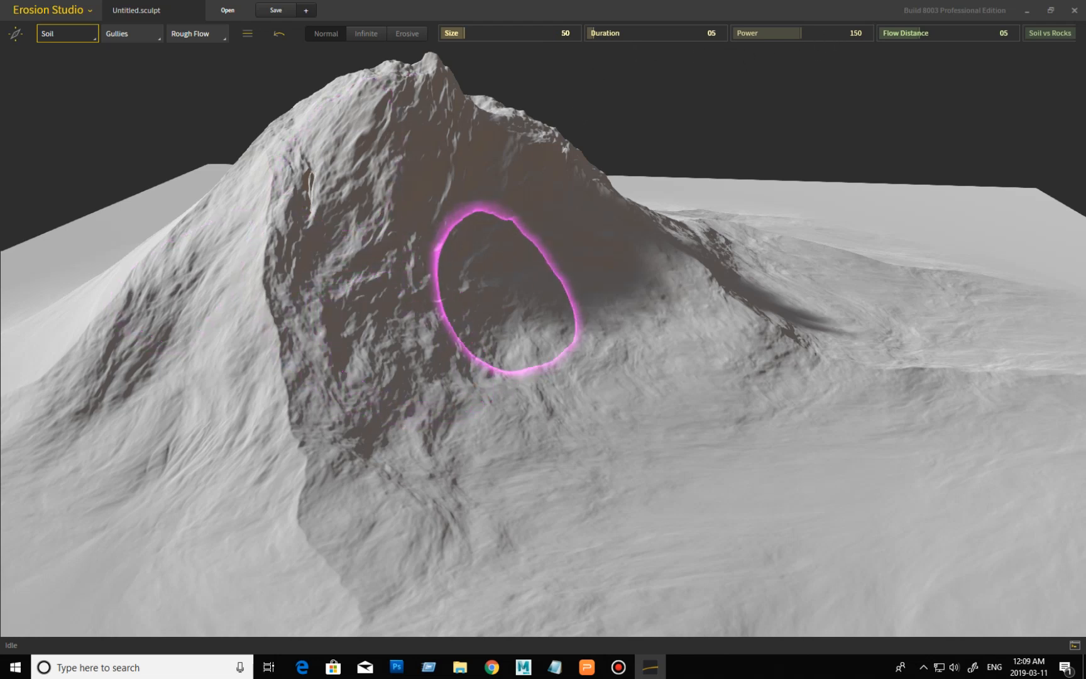
{"action": "left_click_drag", "start_coordinate": [594, 31], "coordinate": [723, 32]}
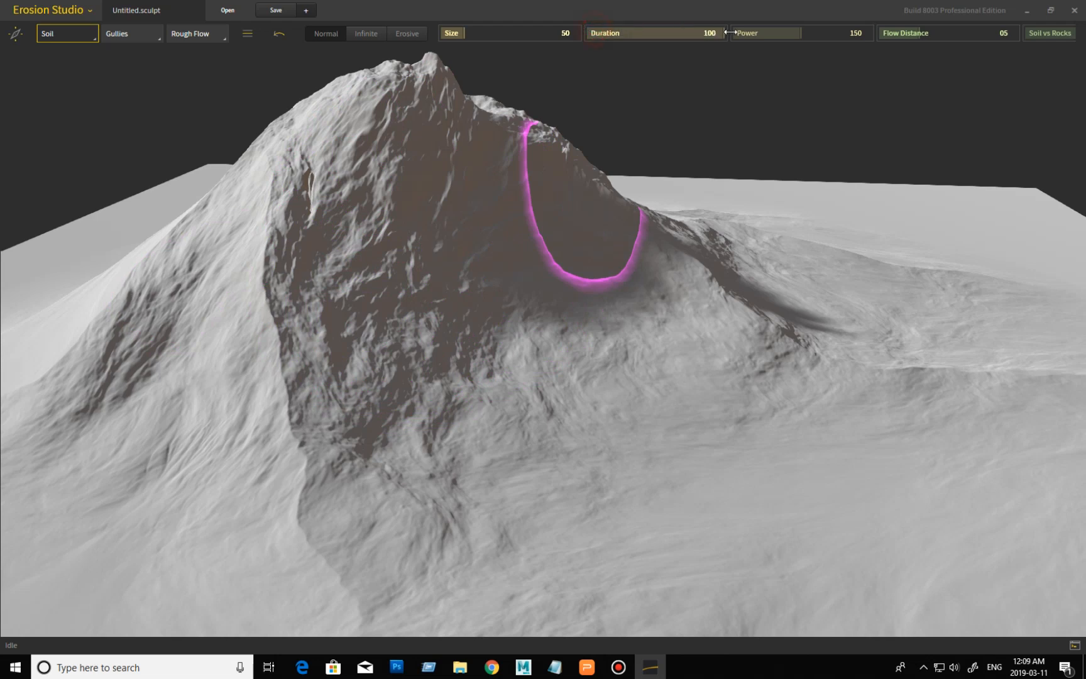
{"action": "left_click", "coordinate": [363, 240]}
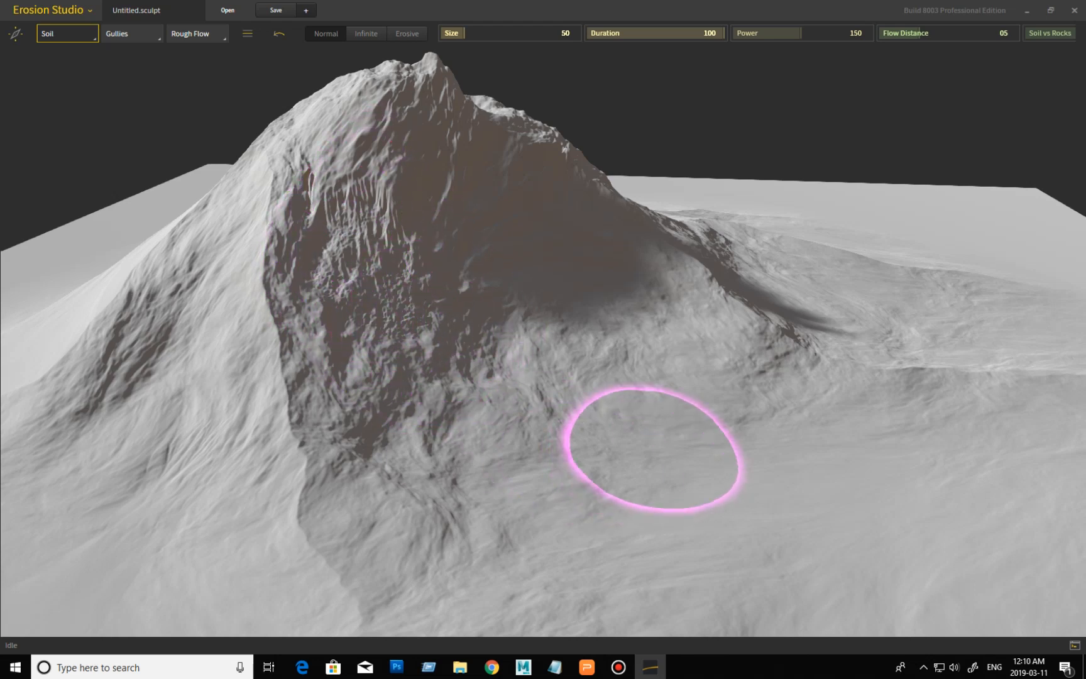
Reset the Soil brush's Duration to its default of 5 and switch to the Scratch brush with Power 800.
{"action": "left_click", "coordinate": [651, 33]}
{"action": "left_click", "coordinate": [513, 59]}
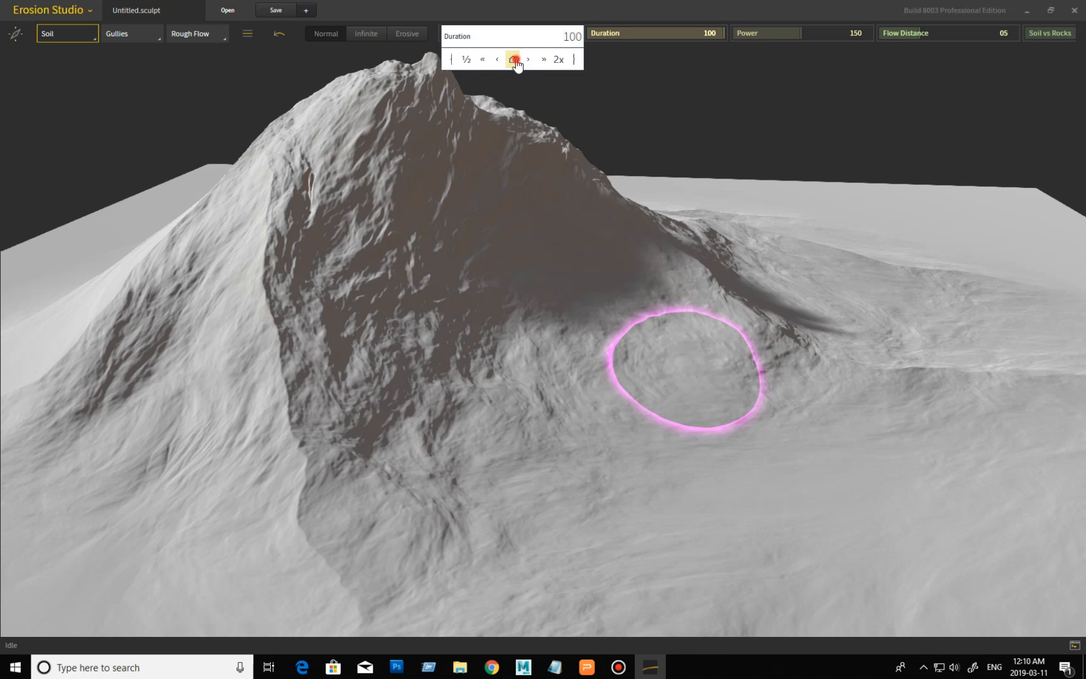
{"action": "left_click", "coordinate": [95, 39]}
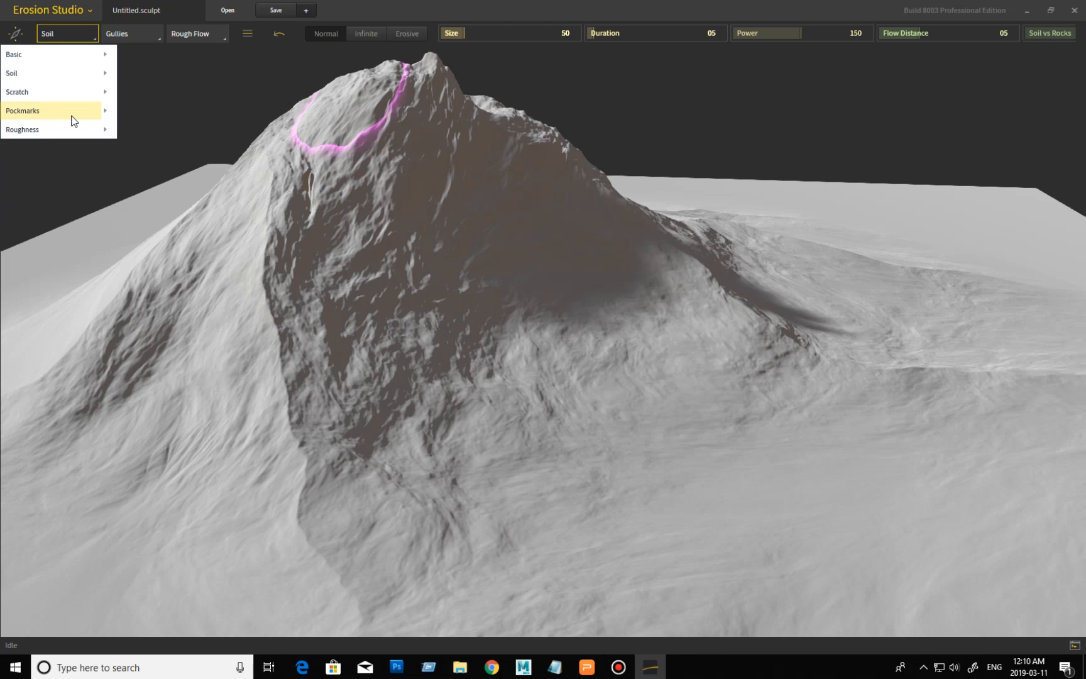
{"action": "left_click", "coordinate": [58, 91]}
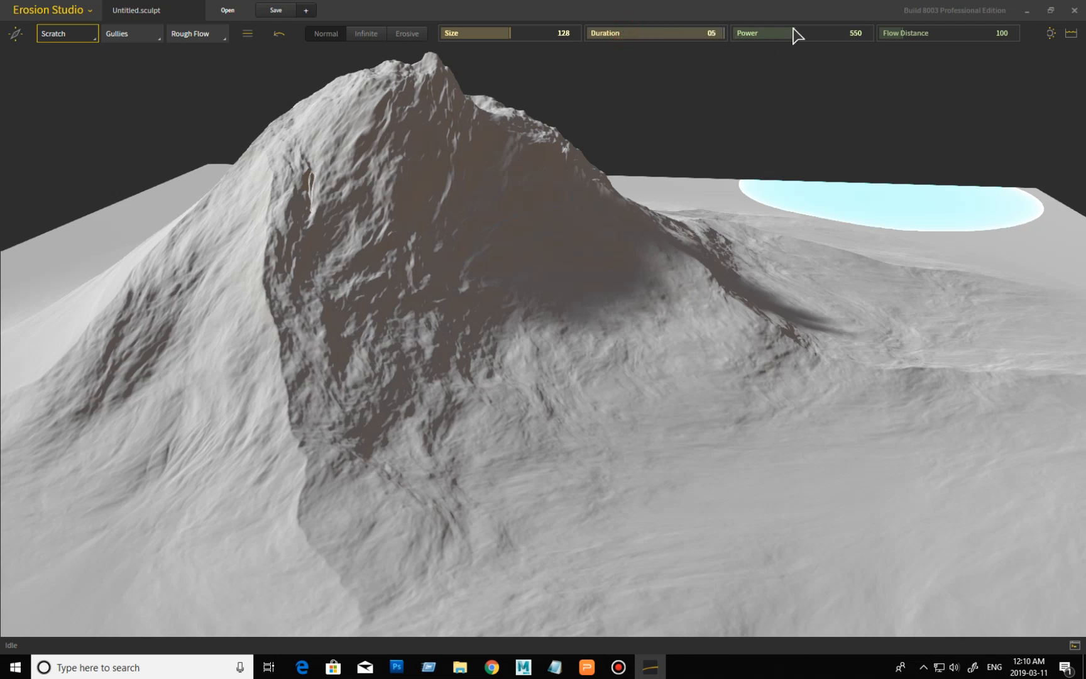
{"action": "left_click_drag", "start_coordinate": [793, 31], "coordinate": [890, 34]}
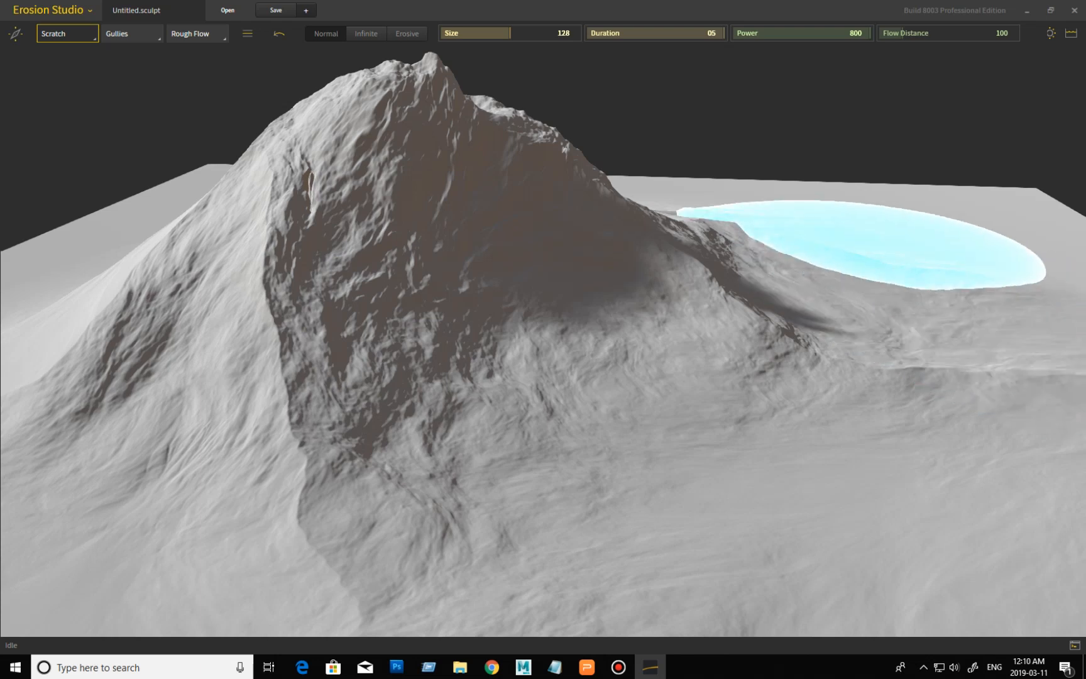
Reset the Scratch brush's Duration and Power to their defaults of 2 and 550.
{"action": "right_click", "coordinate": [649, 34]}
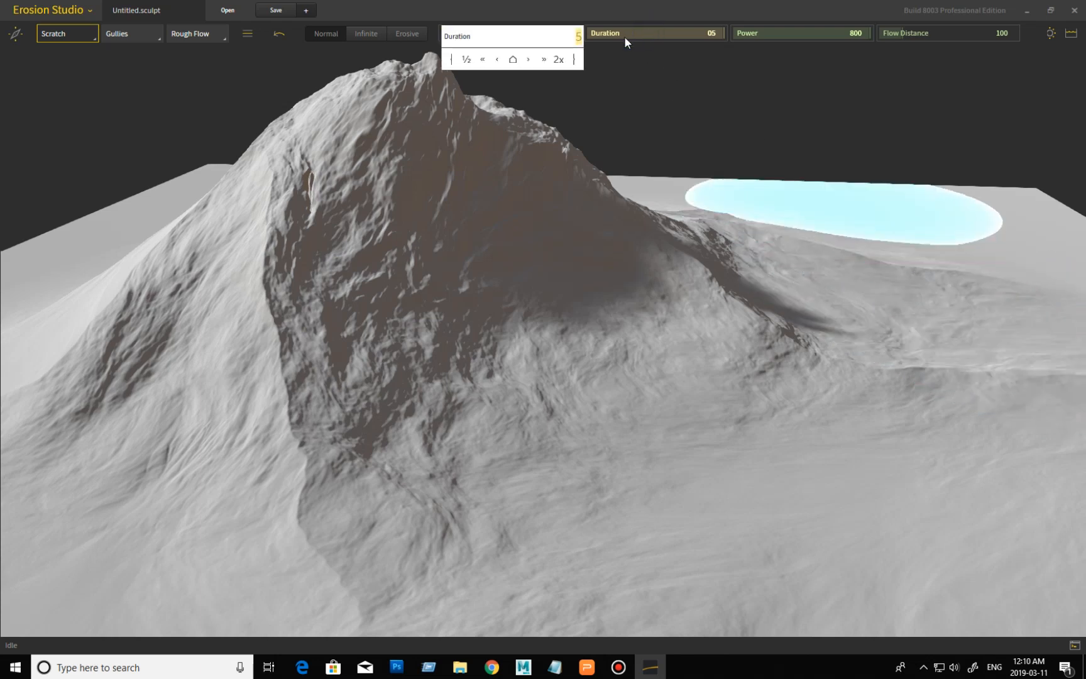
{"action": "left_click", "coordinate": [513, 60]}
{"action": "right_click", "coordinate": [772, 33]}
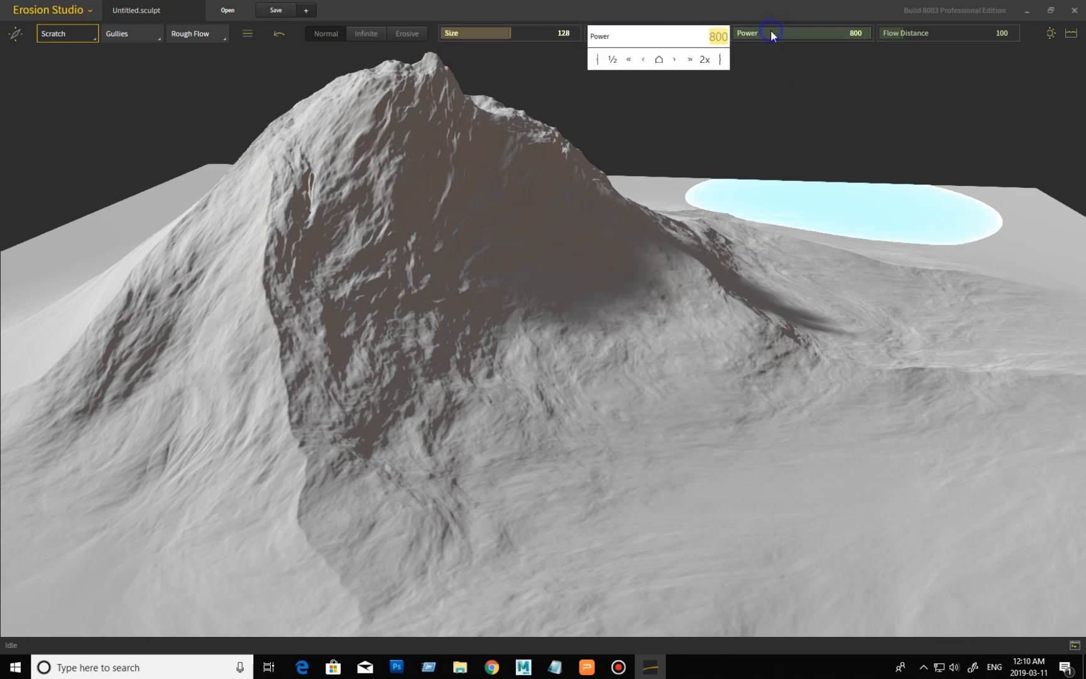
{"action": "left_click", "coordinate": [659, 59]}
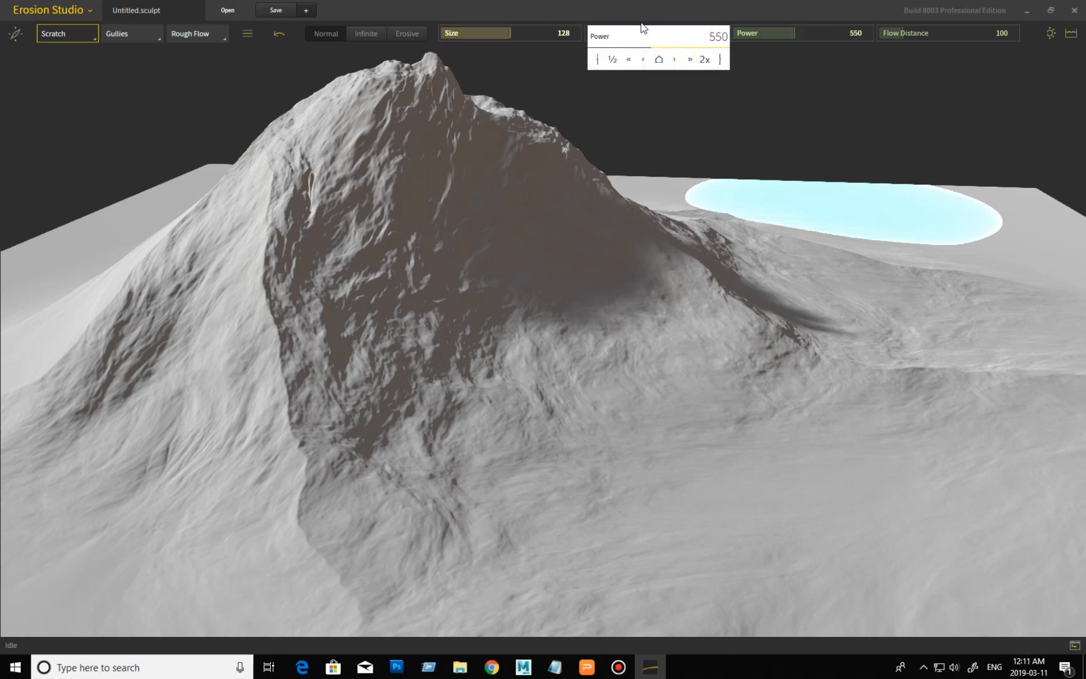
{"action": "left_click", "coordinate": [605, 7]}
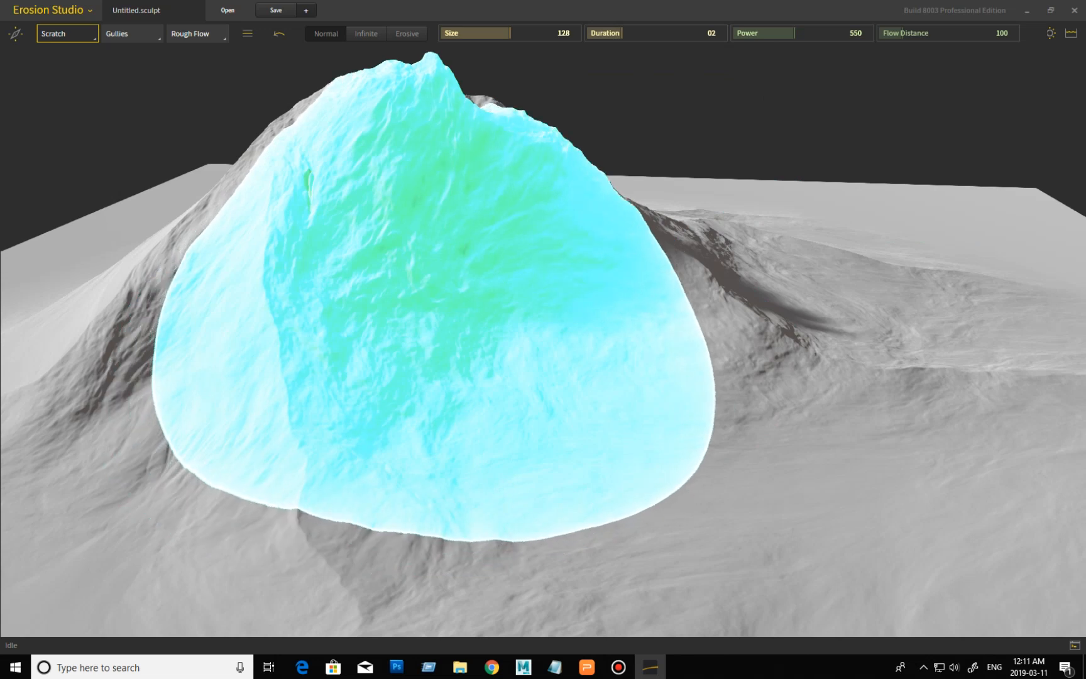
Choose the Pockmarks brush and apply it to the mountain's near face at Duration 2000 and Power 300.
{"action": "left_click", "coordinate": [84, 37]}
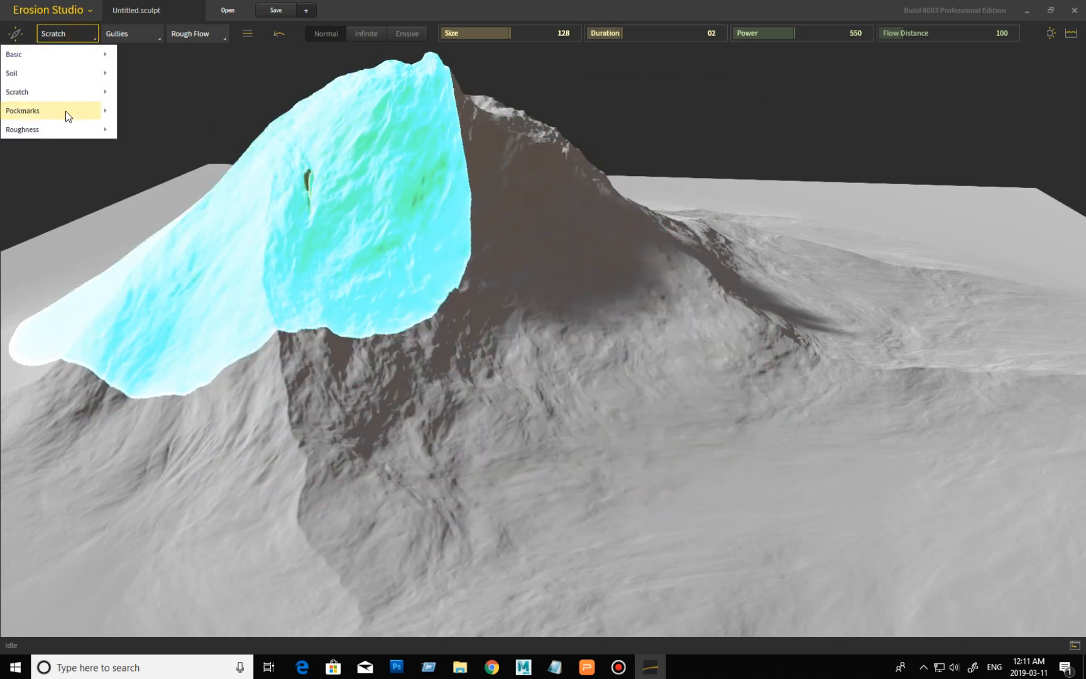
{"action": "left_click", "coordinate": [66, 110]}
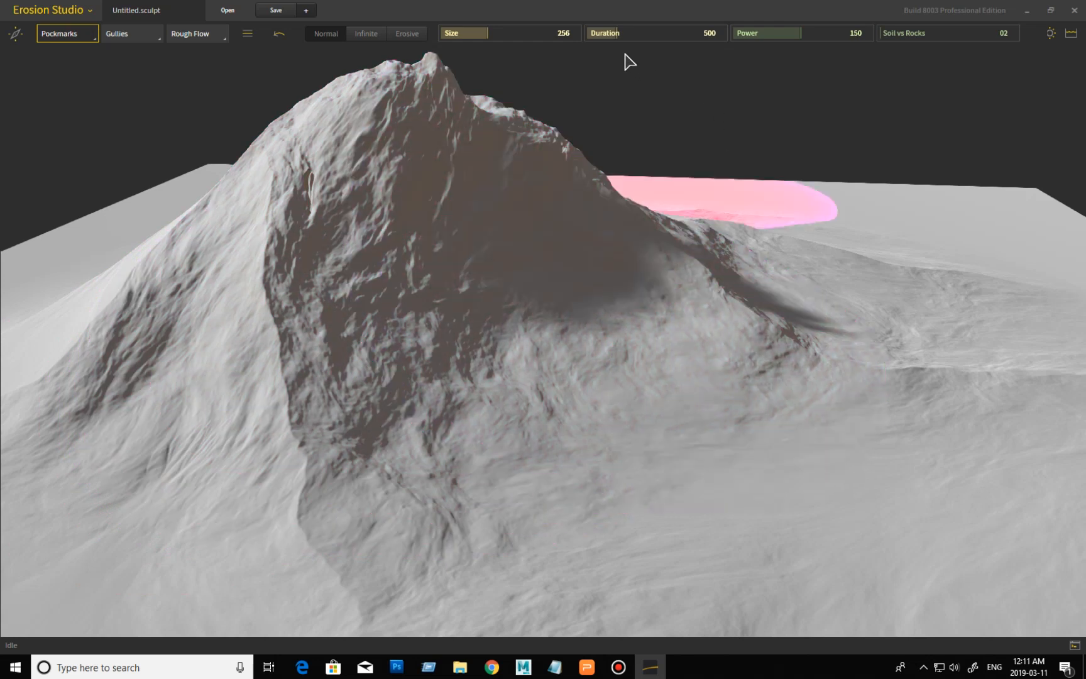
{"action": "left_click_drag", "start_coordinate": [616, 31], "coordinate": [870, 33]}
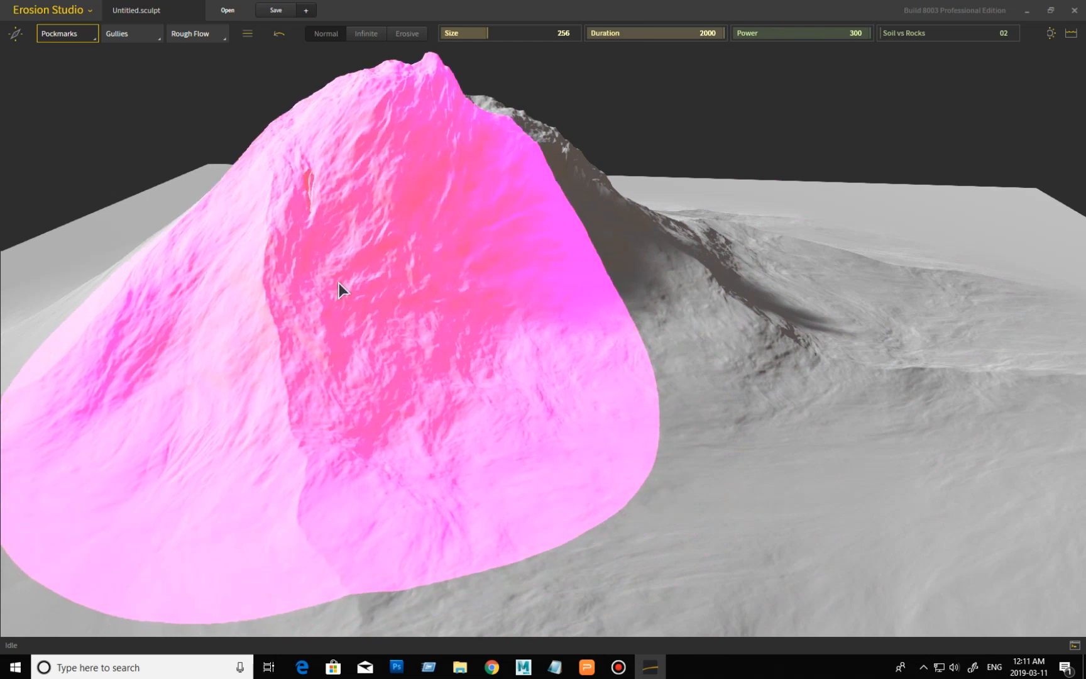
{"action": "left_click", "coordinate": [338, 283]}
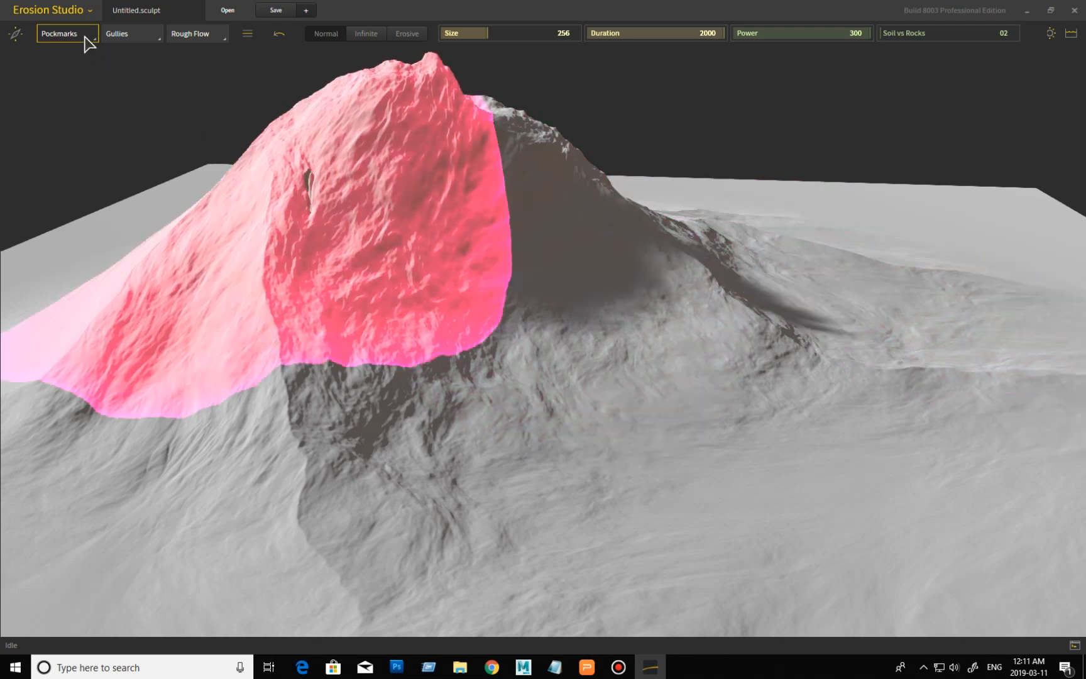
Choose the Roughness brush and apply it to the mountain's bright smooth slope at size 500 and Power 150.
{"action": "left_click", "coordinate": [85, 38]}
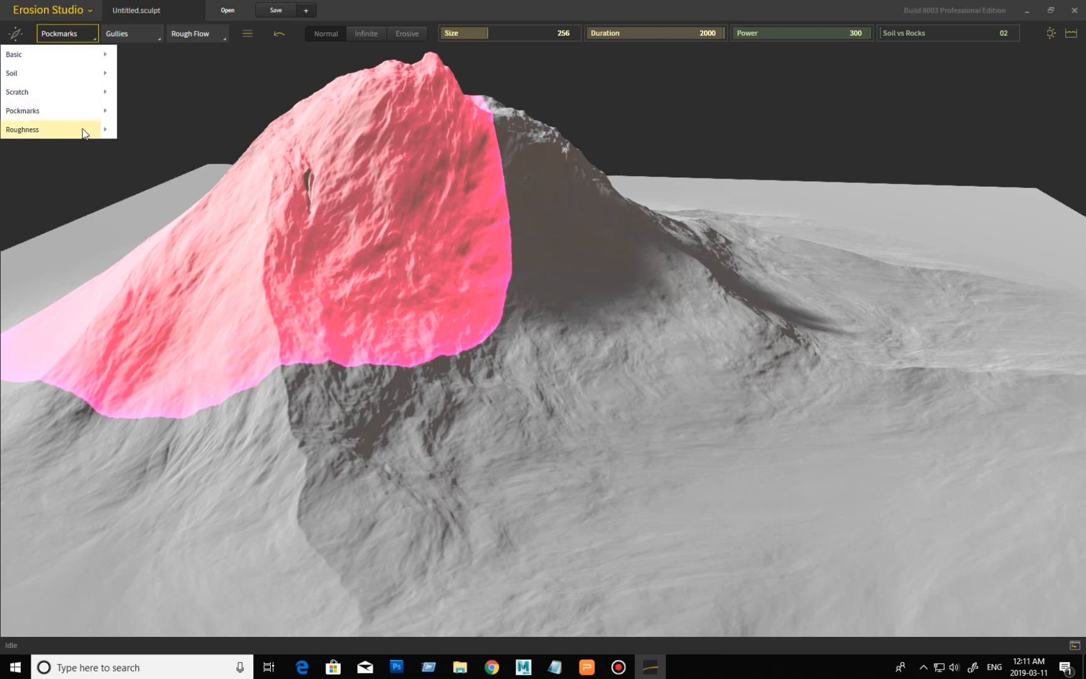
{"action": "left_click", "coordinate": [84, 130]}
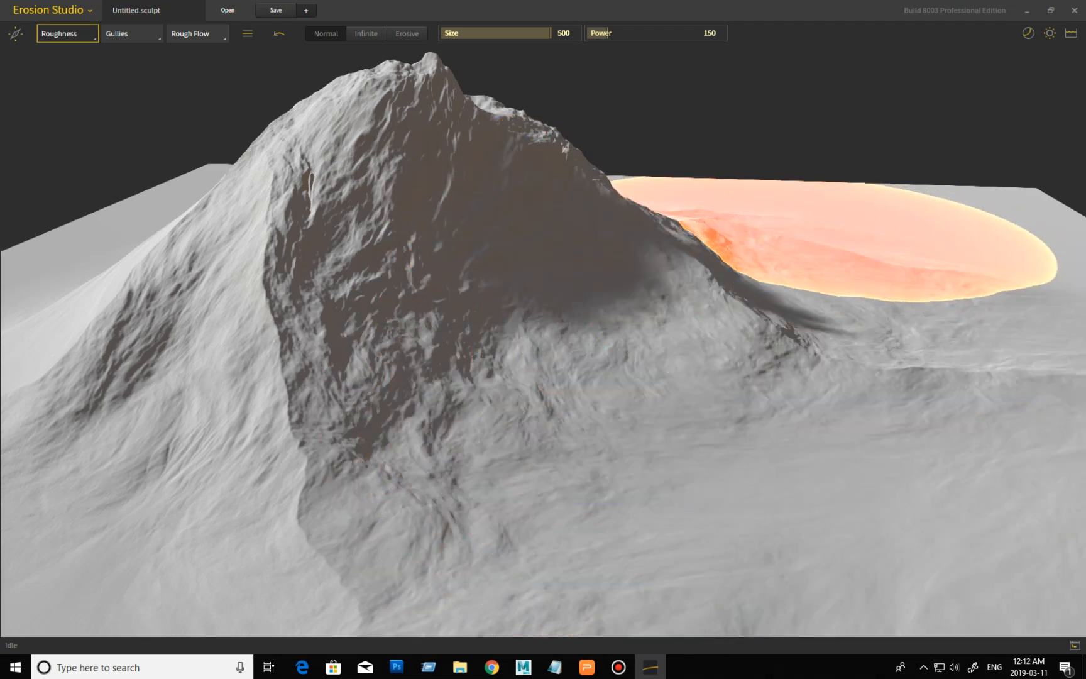
{"action": "mouse_move", "coordinate": [833, 234]}
{"action": "middle_mouse_down"}
{"action": "mouse_move", "coordinate": [812, 220]}
{"action": "mouse_move", "coordinate": [862, 227]}
{"action": "mouse_move", "coordinate": [845, 232]}
{"action": "mouse_move", "coordinate": [848, 261]}
{"action": "middle_mouse_up"}
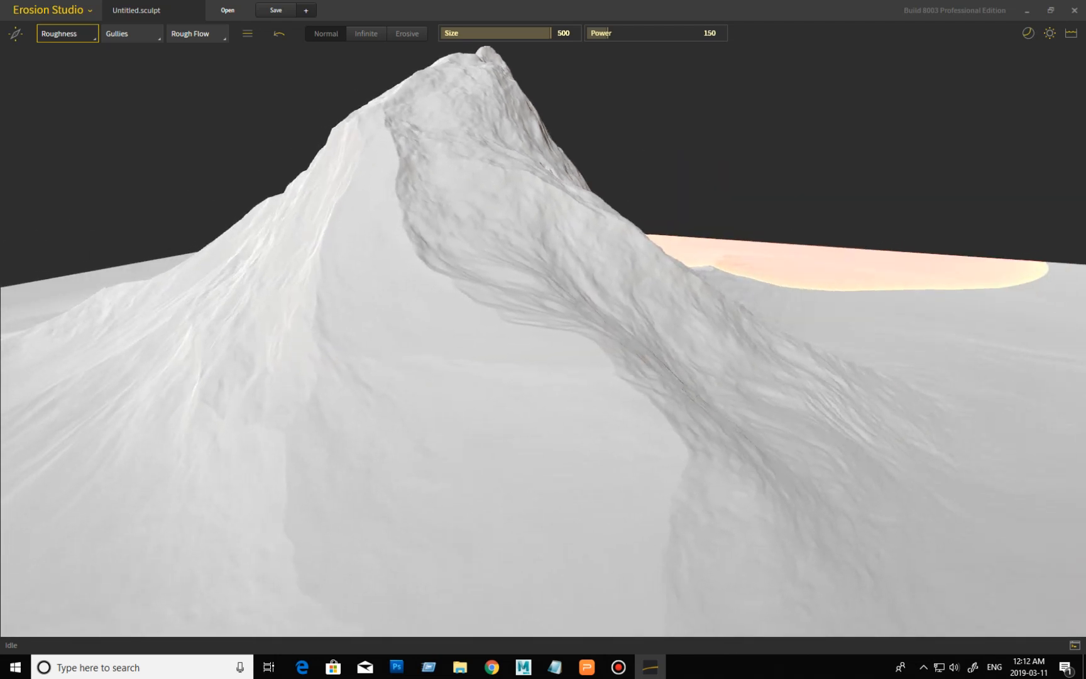
{"action": "left_click", "coordinate": [438, 403]}
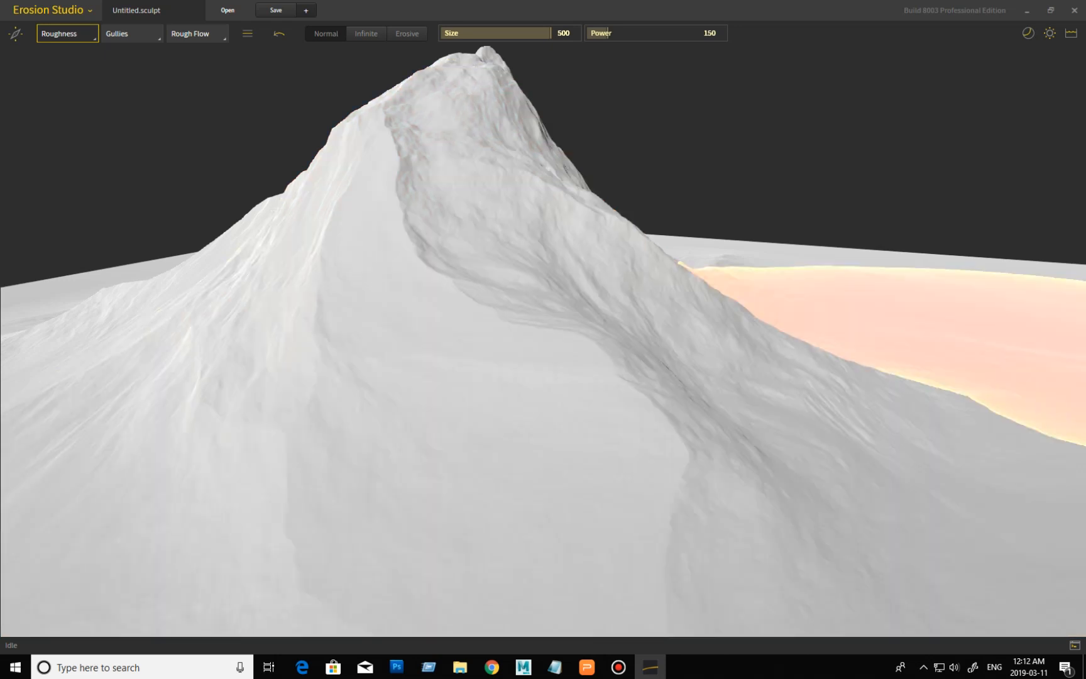
Raise the Roughness brush's Power to 1000, apply it to the ridge slope and inspect the surface from several sides.
{"action": "middle_click_drag", "start_coordinate": [786, 239], "coordinate": [673, 148]}
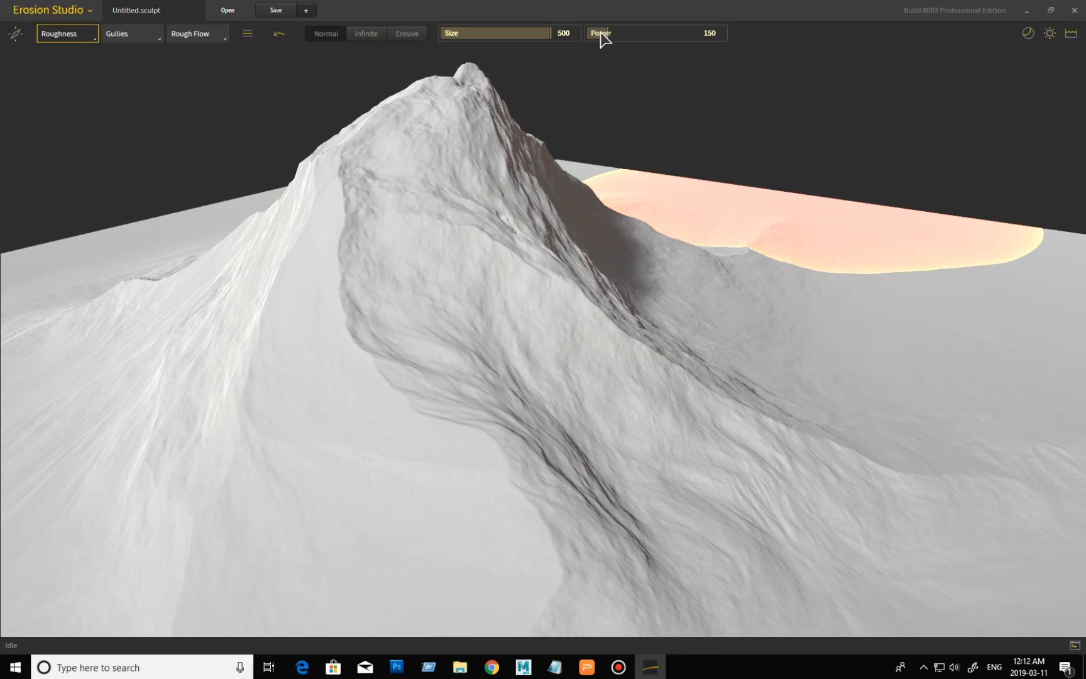
{"action": "left_click_drag", "start_coordinate": [610, 33], "coordinate": [729, 34]}
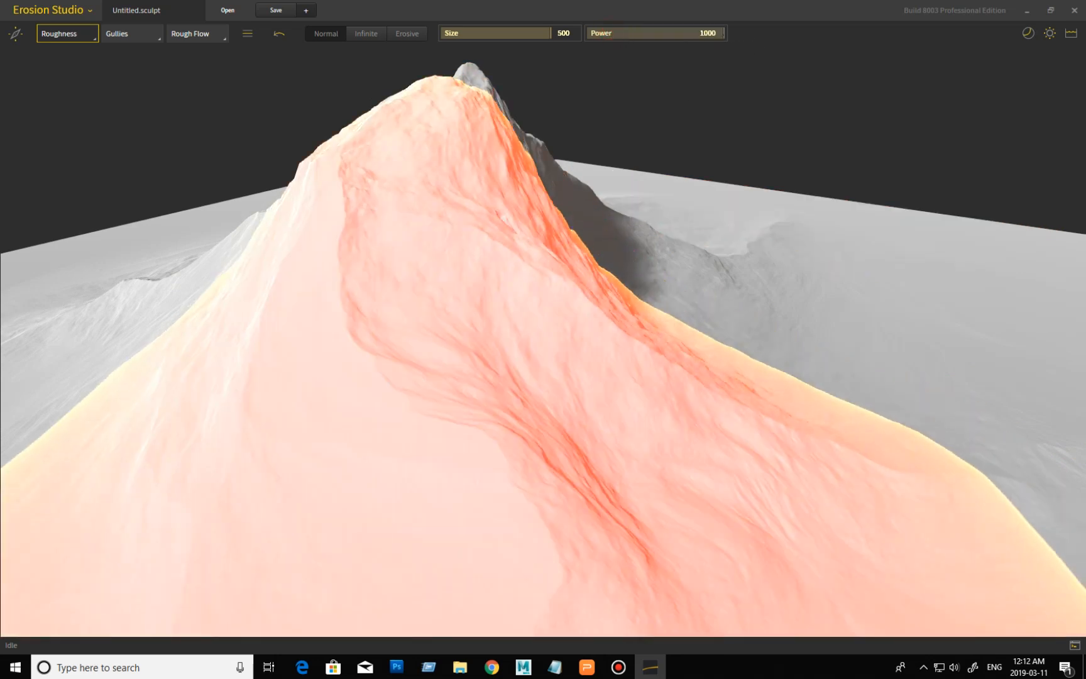
{"action": "left_click", "coordinate": [464, 432]}
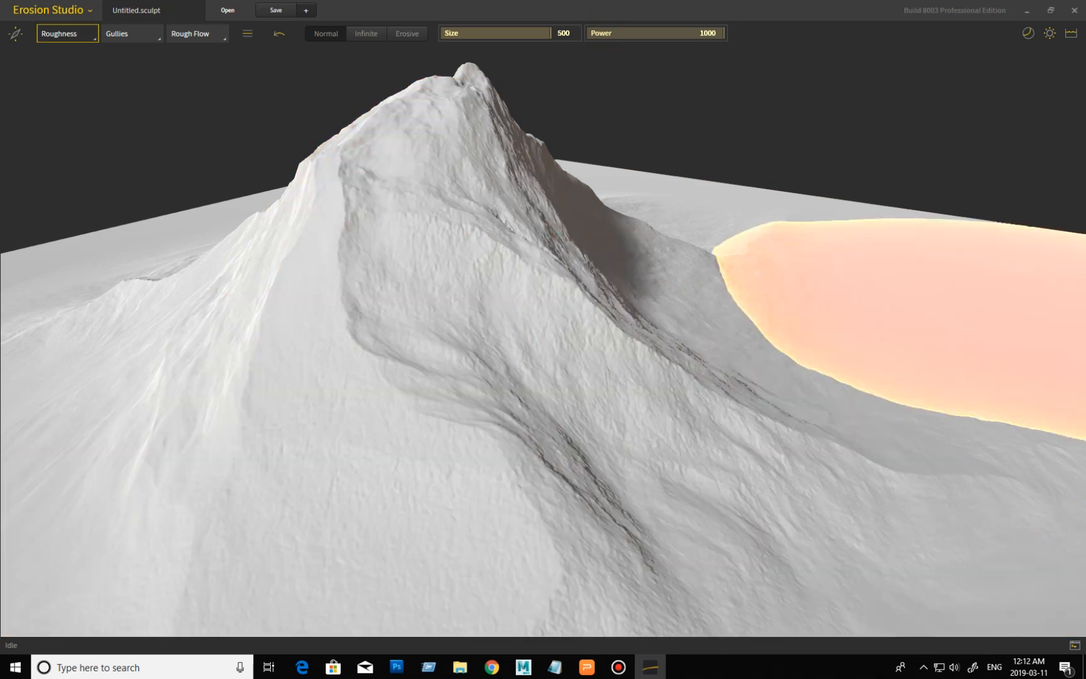
{"action": "mouse_move", "coordinate": [912, 327]}
{"action": "middle_mouse_down"}
{"action": "mouse_move", "coordinate": [921, 327]}
{"action": "mouse_move", "coordinate": [885, 363]}
{"action": "mouse_move", "coordinate": [648, 372]}
{"action": "middle_mouse_up"}
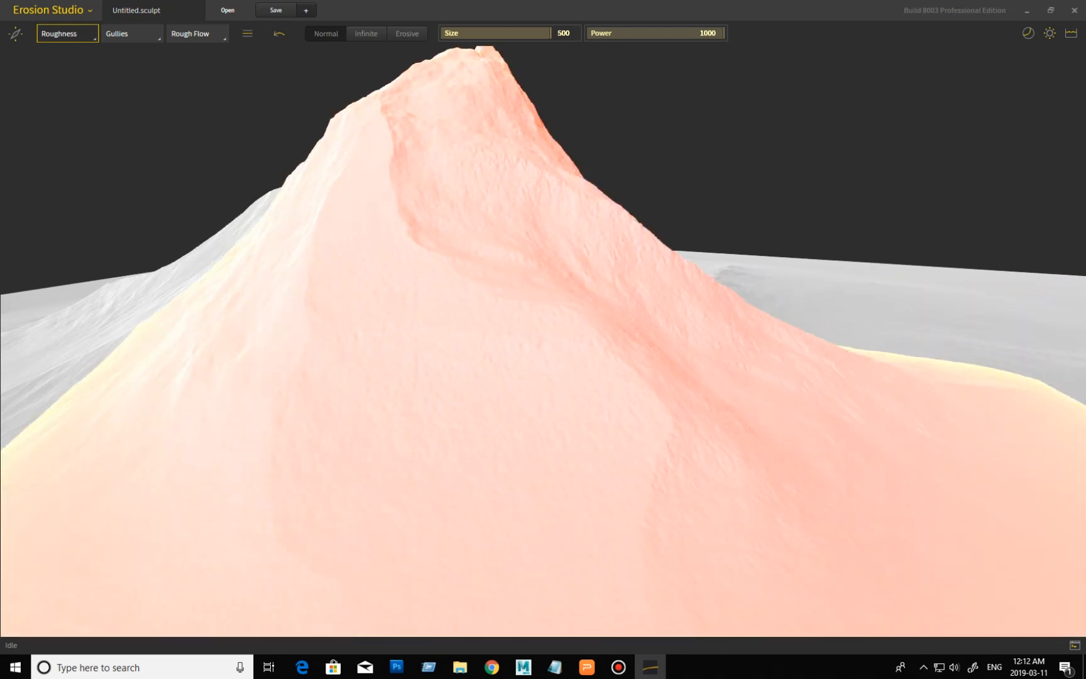
{"action": "middle_click_drag", "start_coordinate": [951, 189], "coordinate": [910, 178]}
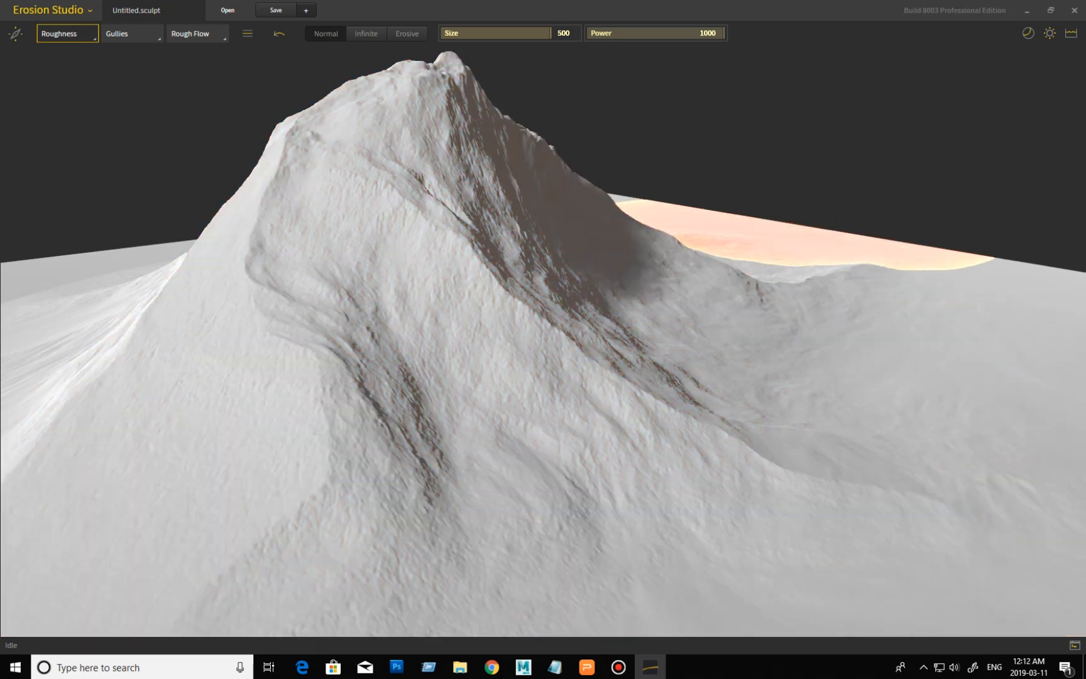
{"action": "mouse_move", "coordinate": [802, 250]}
{"action": "right_mouse_down"}
{"action": "mouse_move", "coordinate": [761, 264]}
{"action": "mouse_move", "coordinate": [790, 274]}
{"action": "mouse_move", "coordinate": [810, 265]}
{"action": "right_mouse_up"}
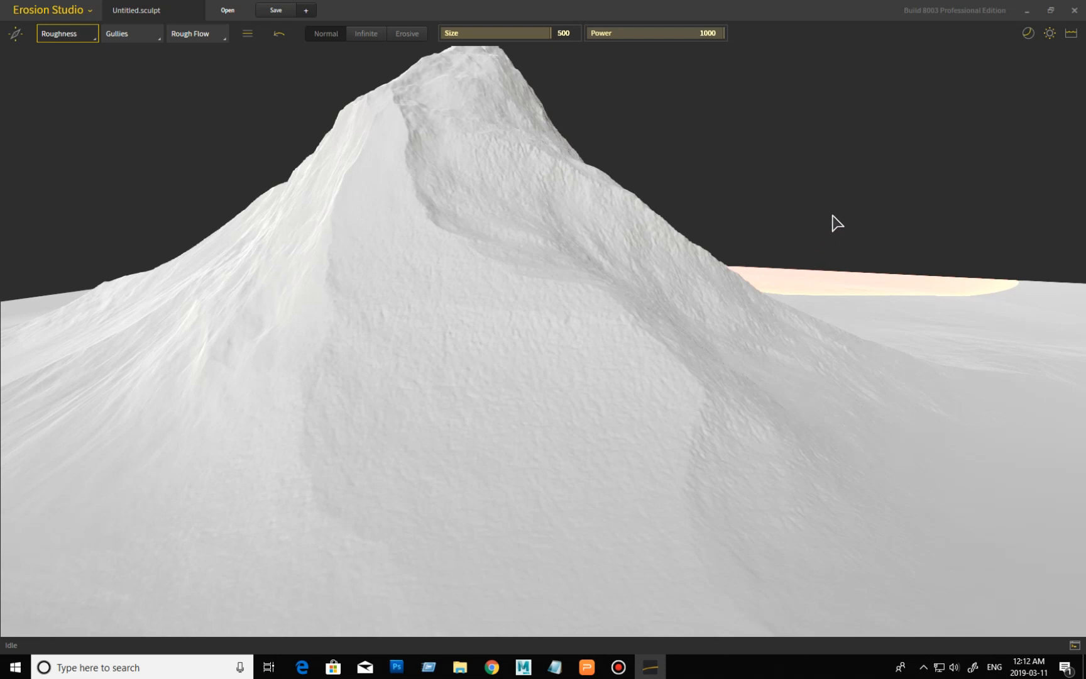
{"action": "right_click_drag", "start_coordinate": [906, 232], "coordinate": [793, 201]}
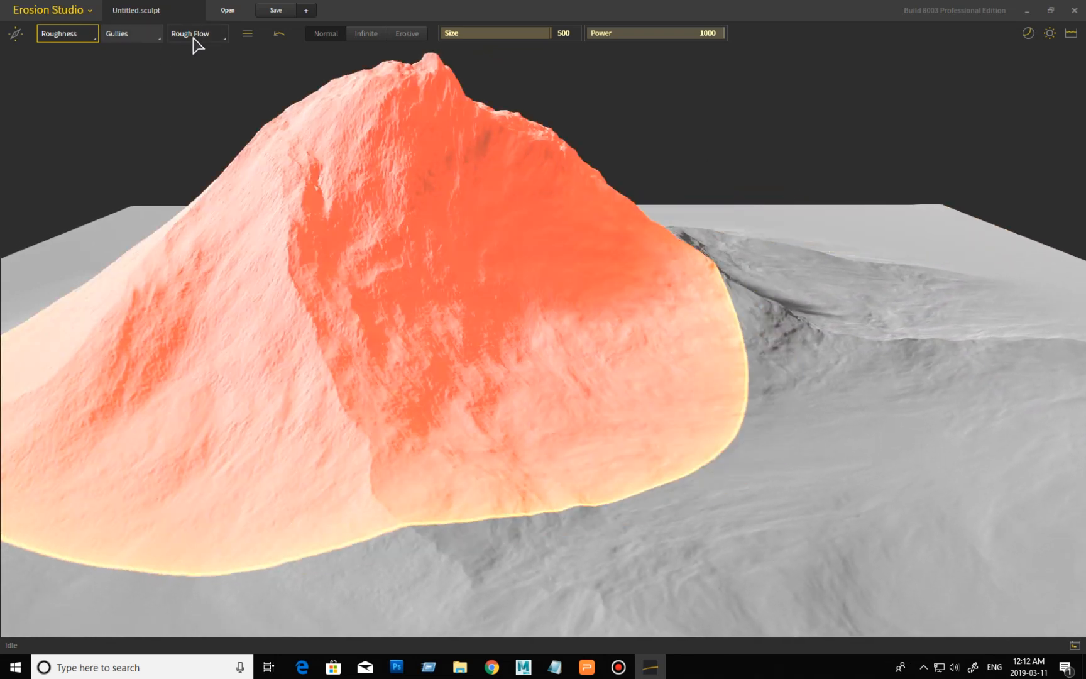
Switch to the Wide Flow I brush and try it in Erosive mode at size 36 and Force 400 on the mountain's shoulder.
{"action": "left_click", "coordinate": [194, 37]}
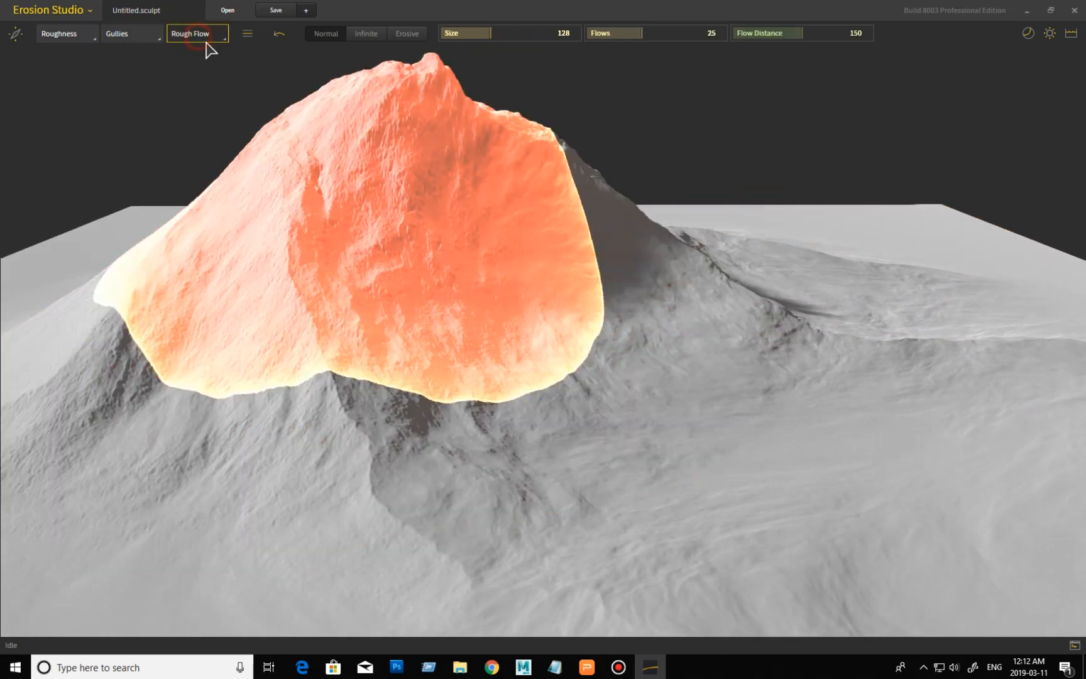
{"action": "left_click", "coordinate": [220, 38]}
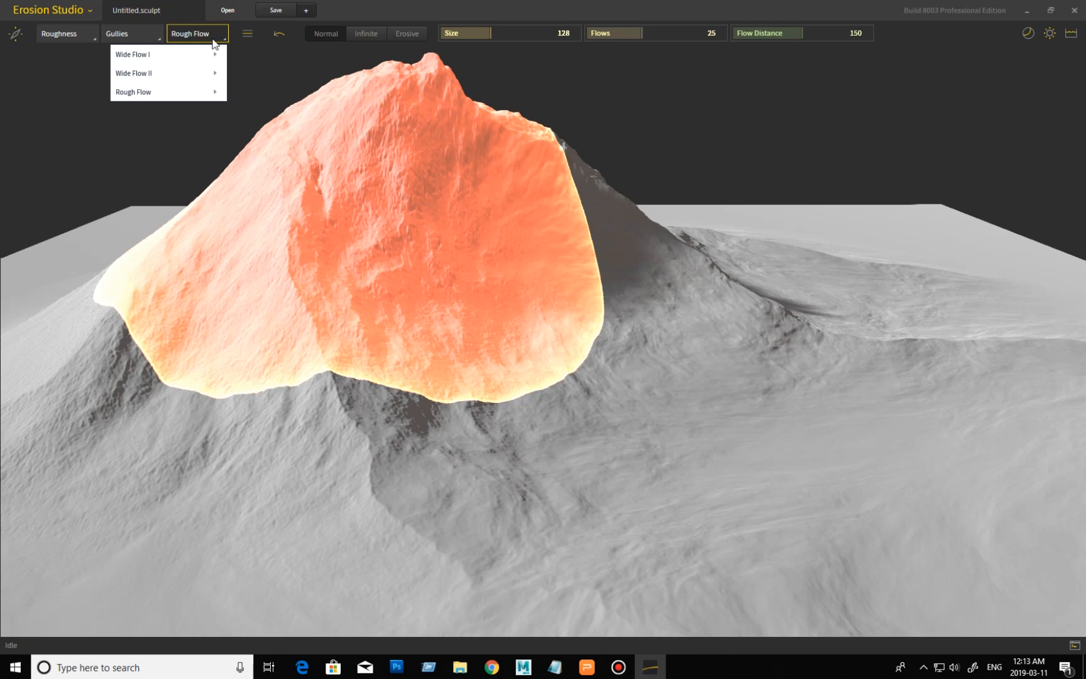
{"action": "left_click", "coordinate": [176, 57]}
{"action": "left_click", "coordinate": [372, 39]}
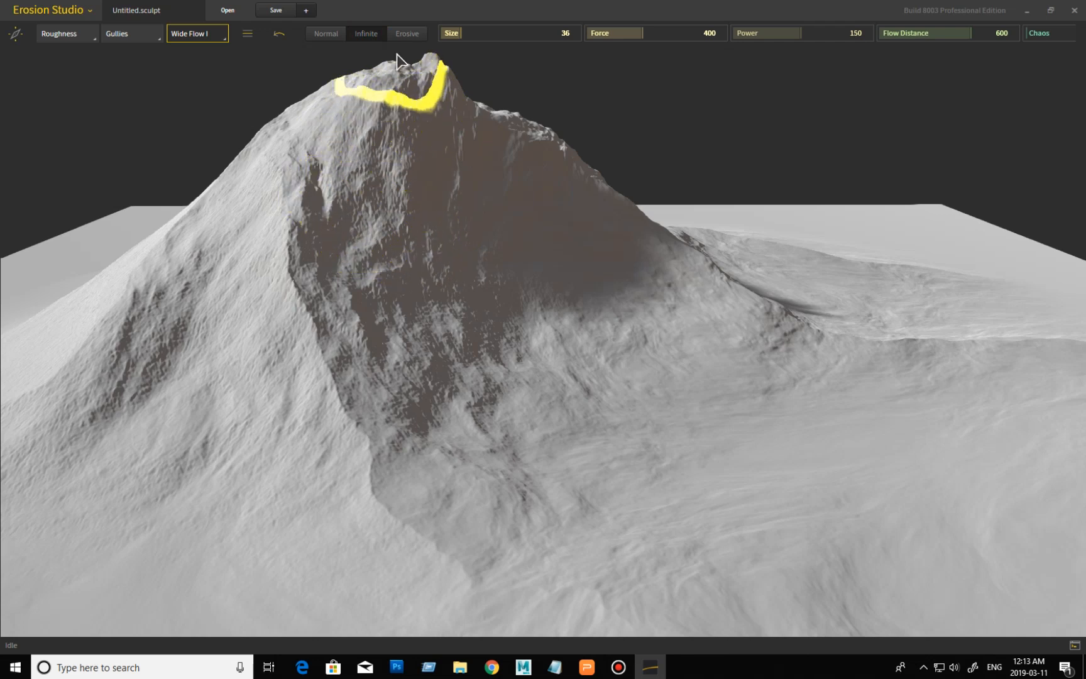
{"action": "left_click", "coordinate": [407, 33]}
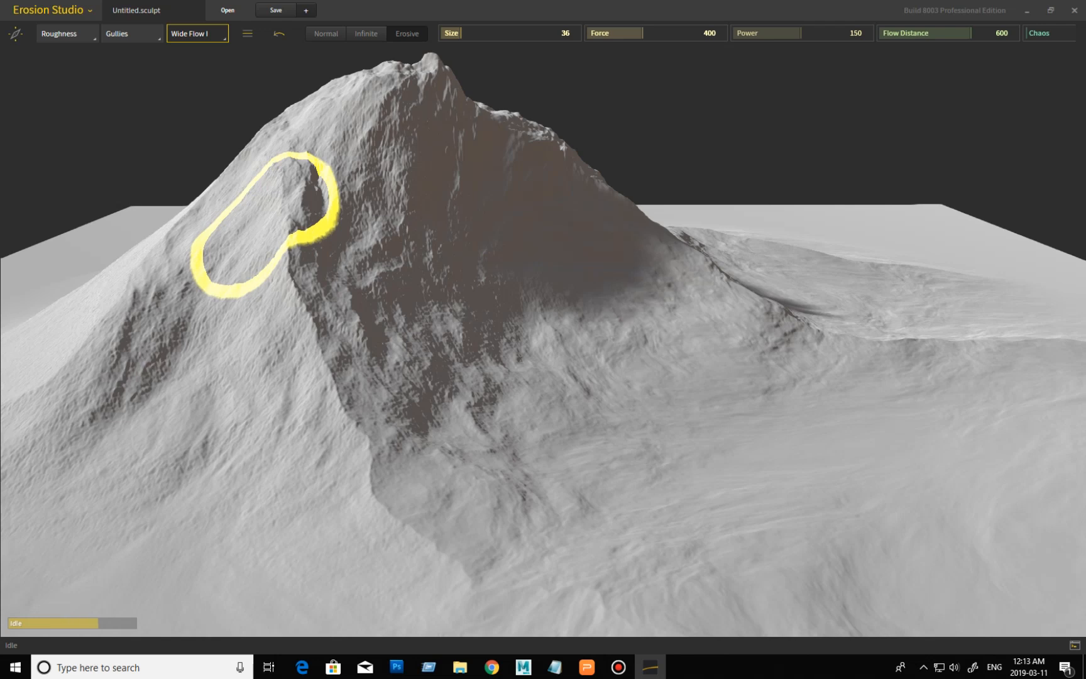
{"action": "left_click_drag", "start_coordinate": [233, 256], "coordinate": [223, 274]}
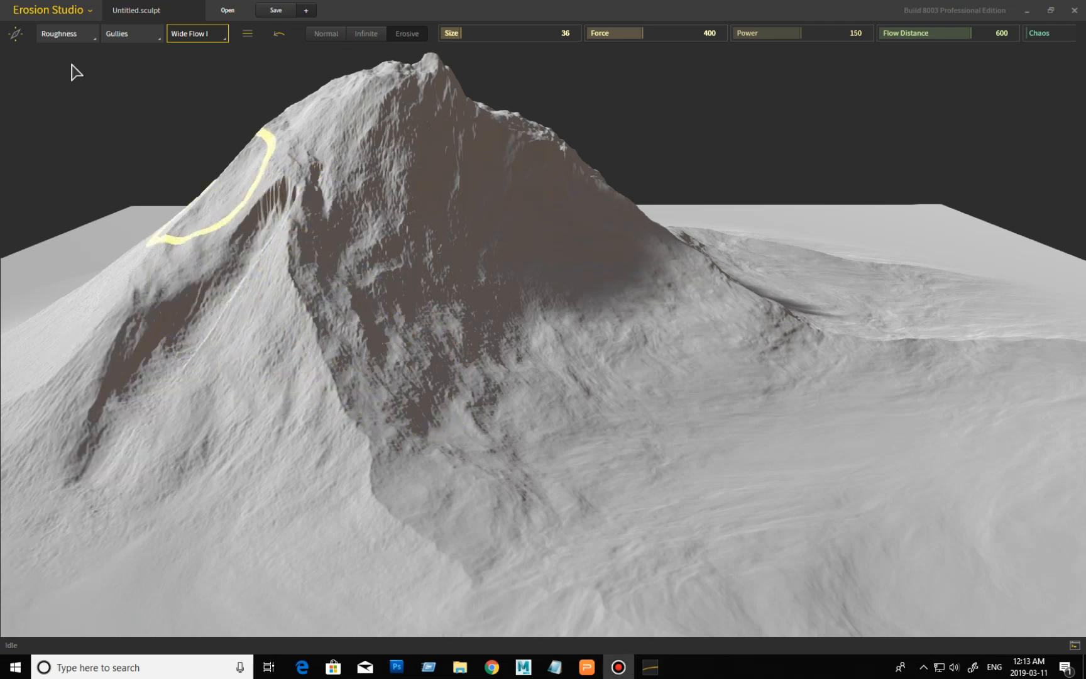
Export the terrain as an OpenEXR file named MountainC in the Gaea folder.
{"action": "left_click", "coordinate": [45, 11]}
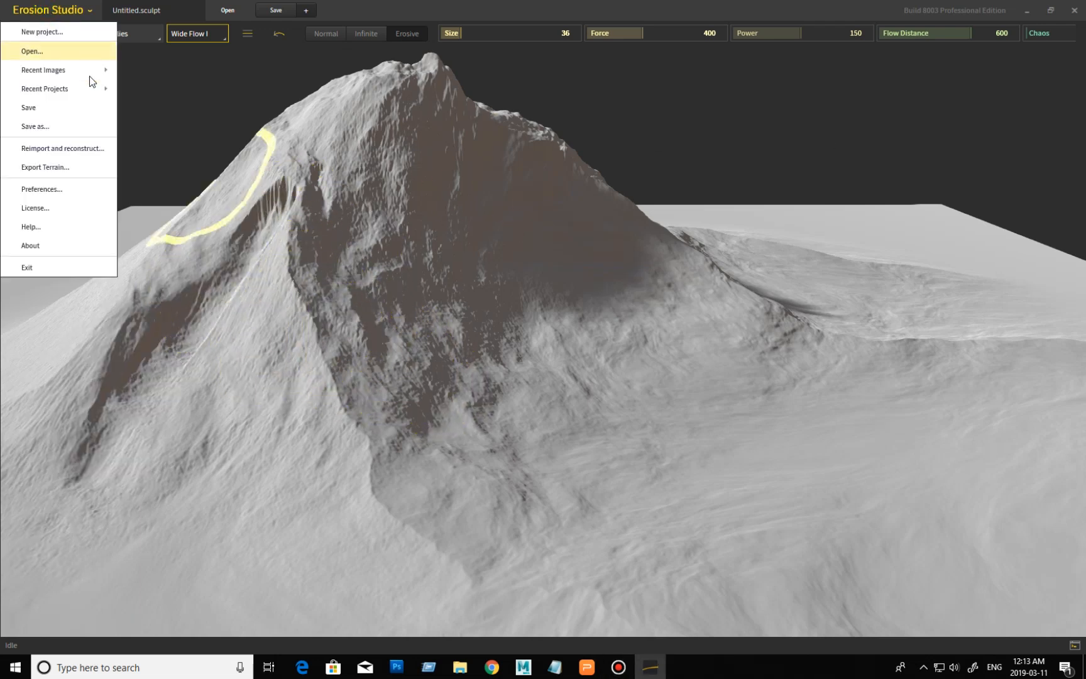
{"action": "left_click", "coordinate": [84, 167]}
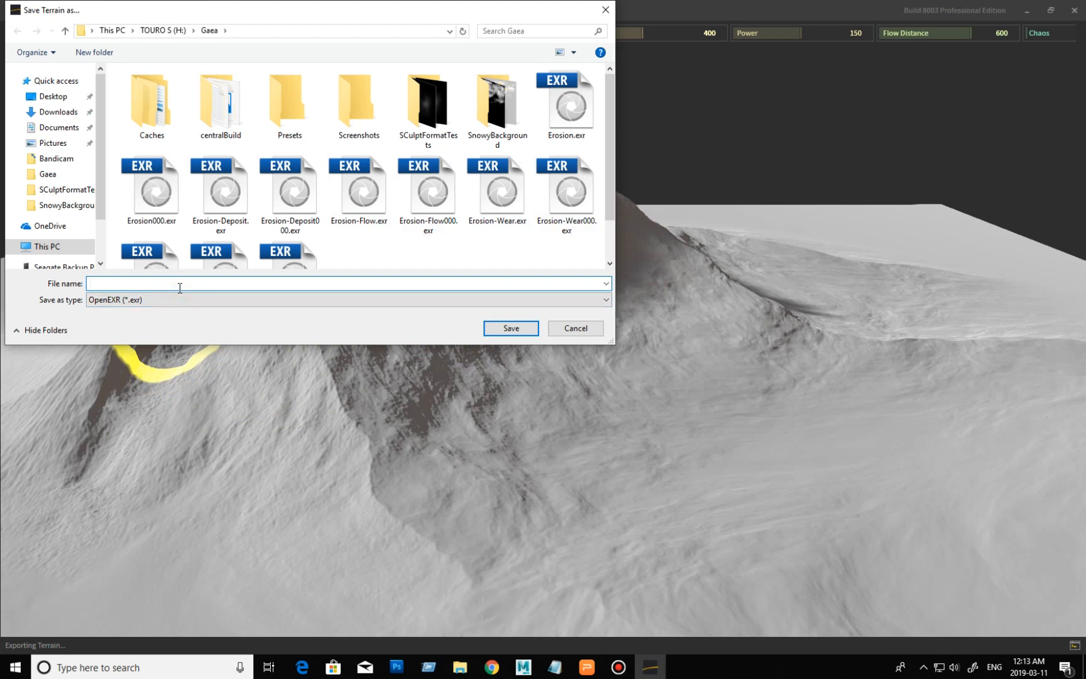
{"action": "type", "text": "MountainC"}
{"action": "key", "text": "Return"}
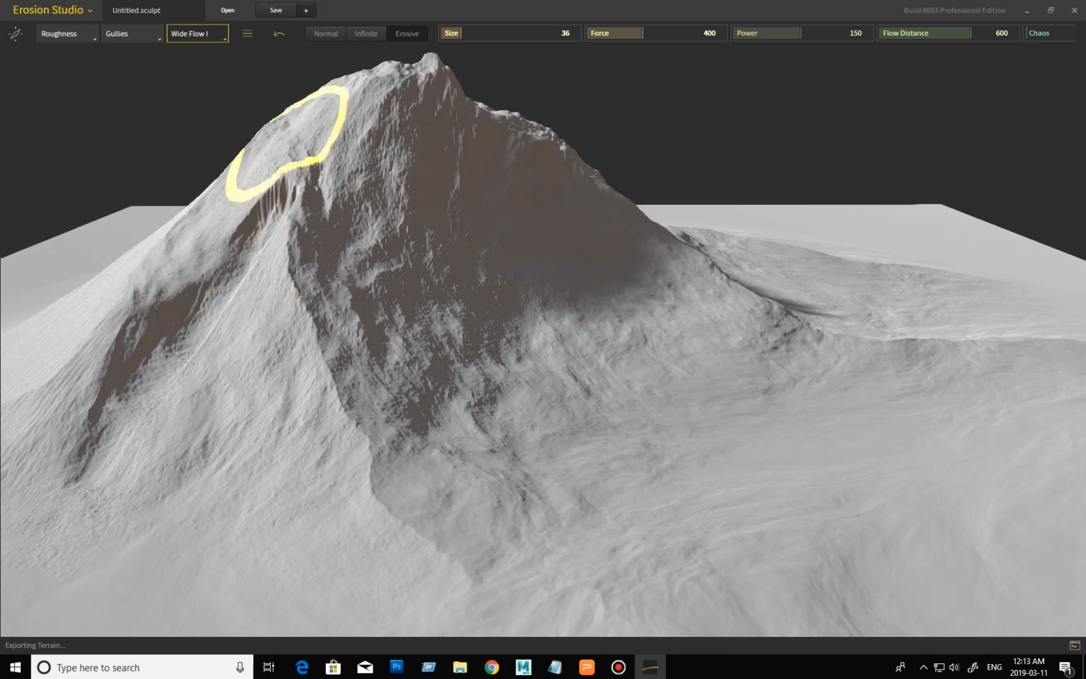
Set the brush mode to Infinite and start a terrain export with PNG as the file type.
{"action": "left_click", "coordinate": [367, 34]}
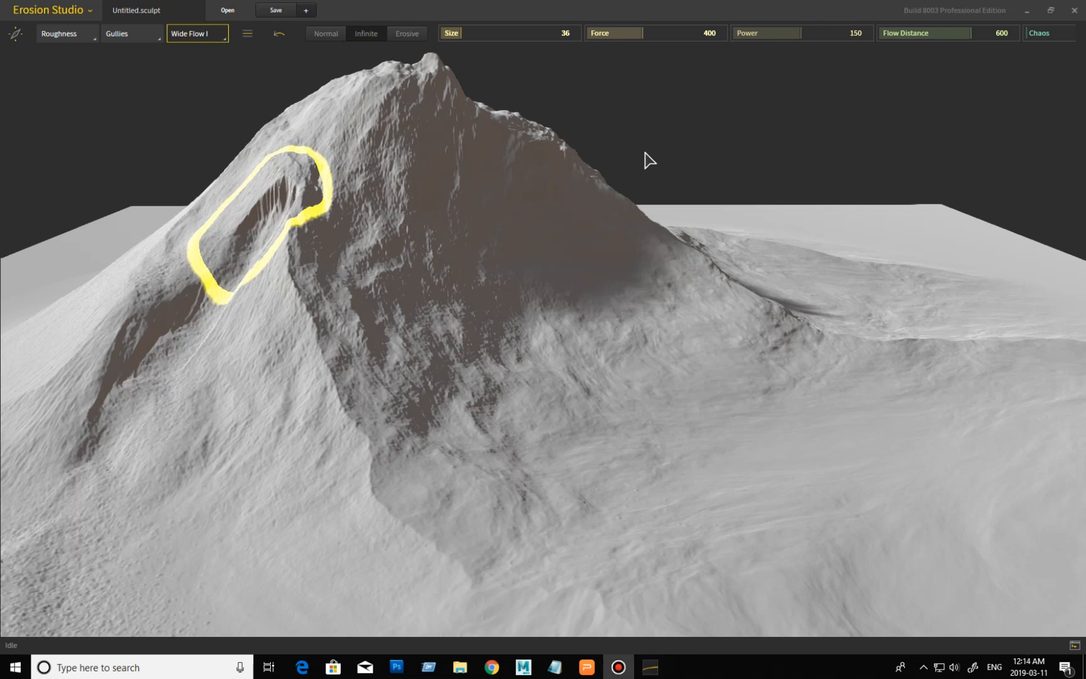
{"action": "left_click", "coordinate": [66, 10]}
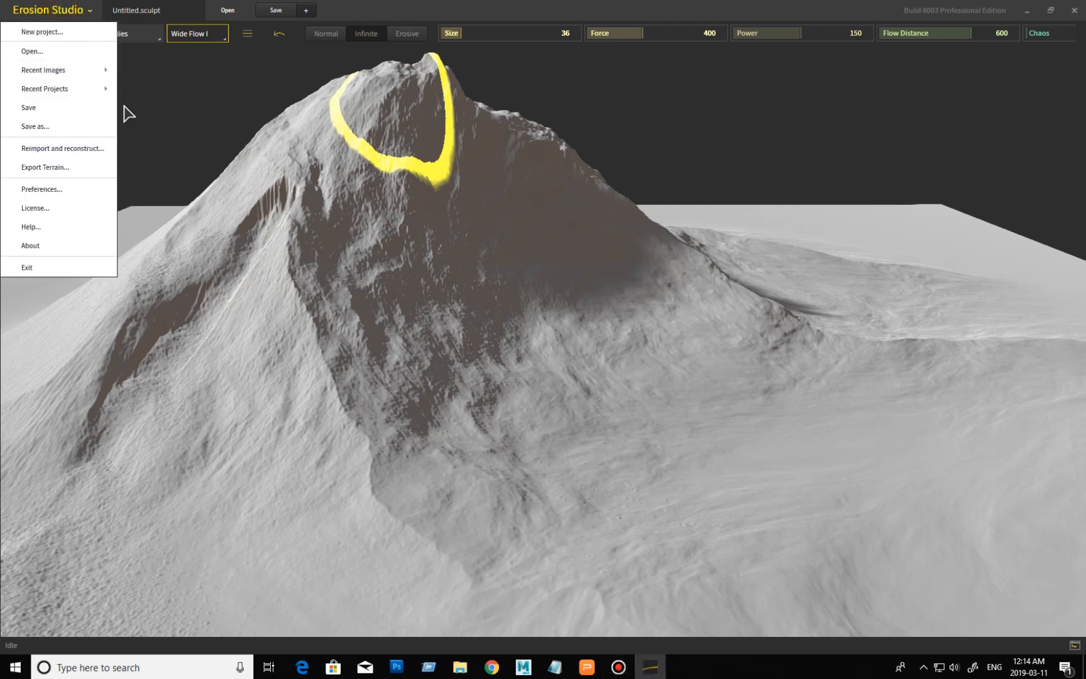
{"action": "left_click", "coordinate": [65, 167]}
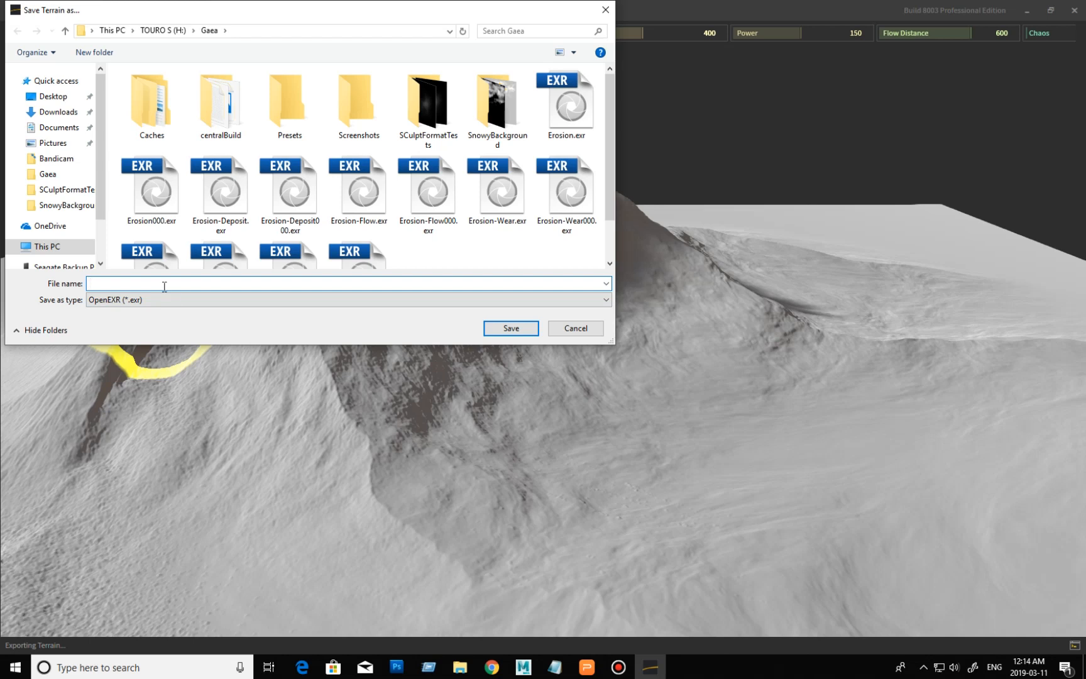
{"action": "left_click", "coordinate": [195, 304]}
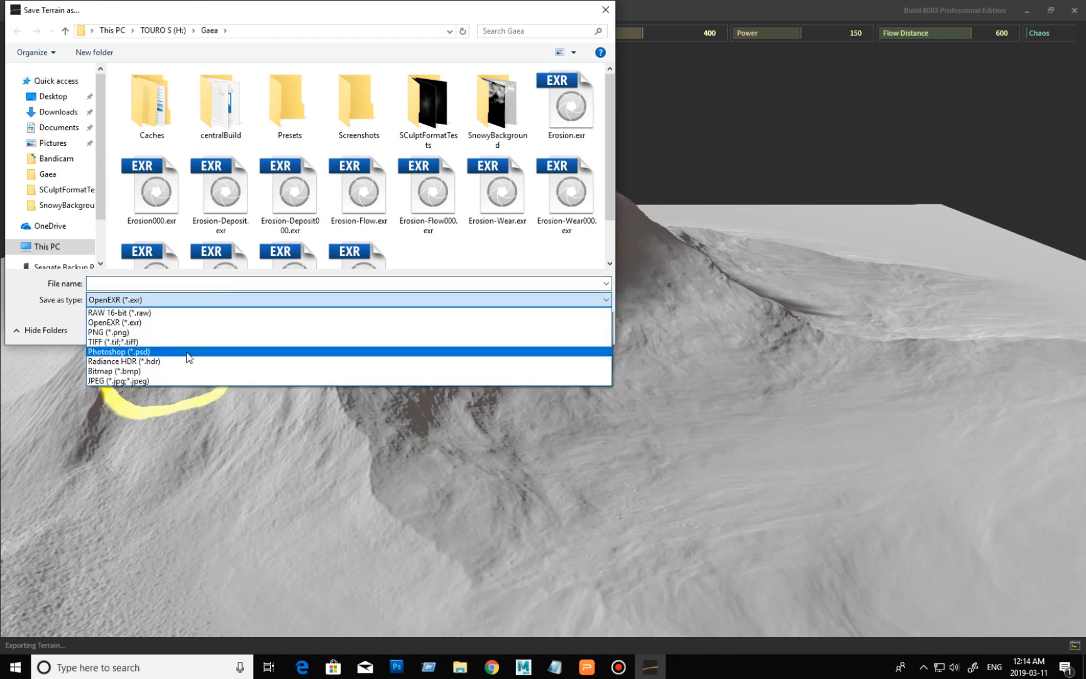
{"action": "left_click", "coordinate": [182, 332]}
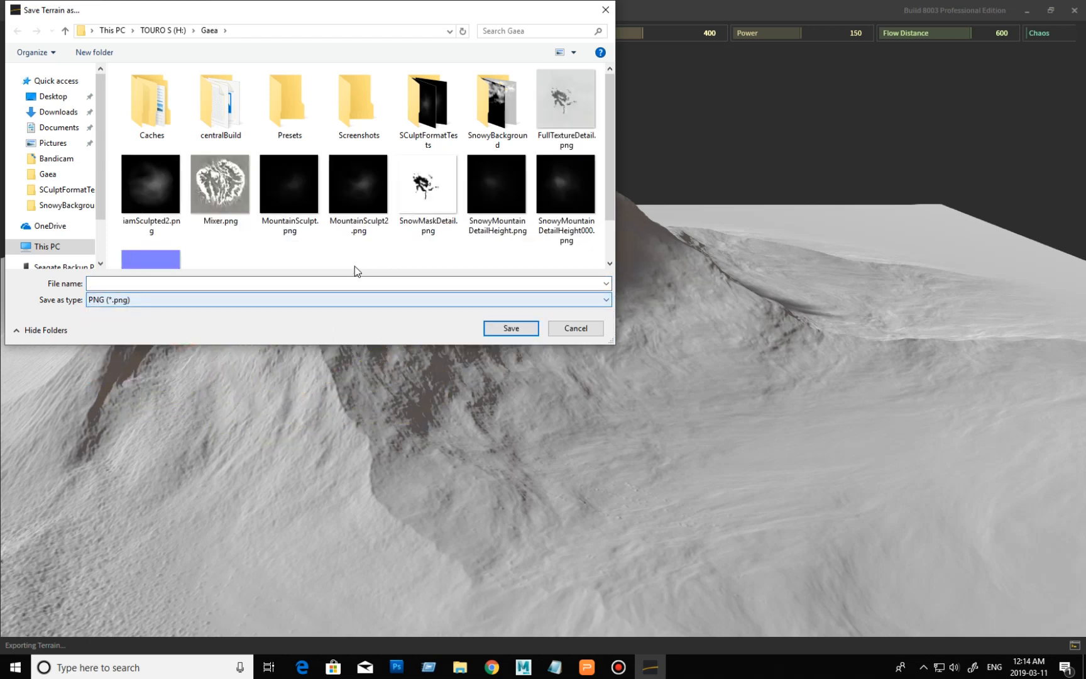
{"action": "left_click", "coordinate": [377, 282]}
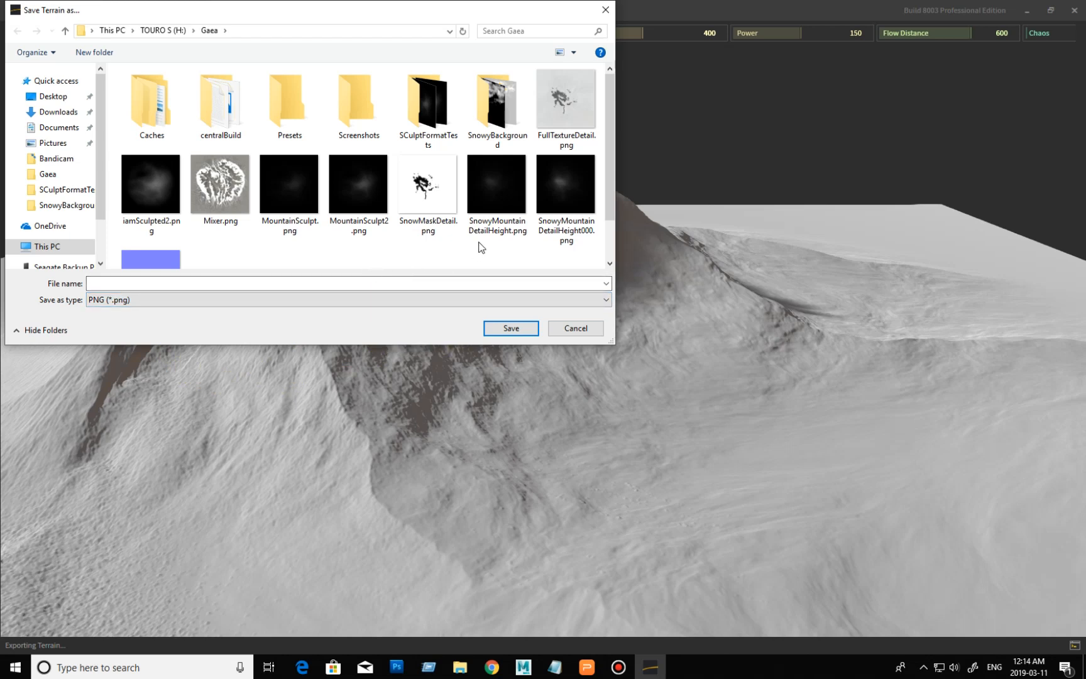
{"action": "left_click_drag", "start_coordinate": [608, 198], "coordinate": [611, 241]}
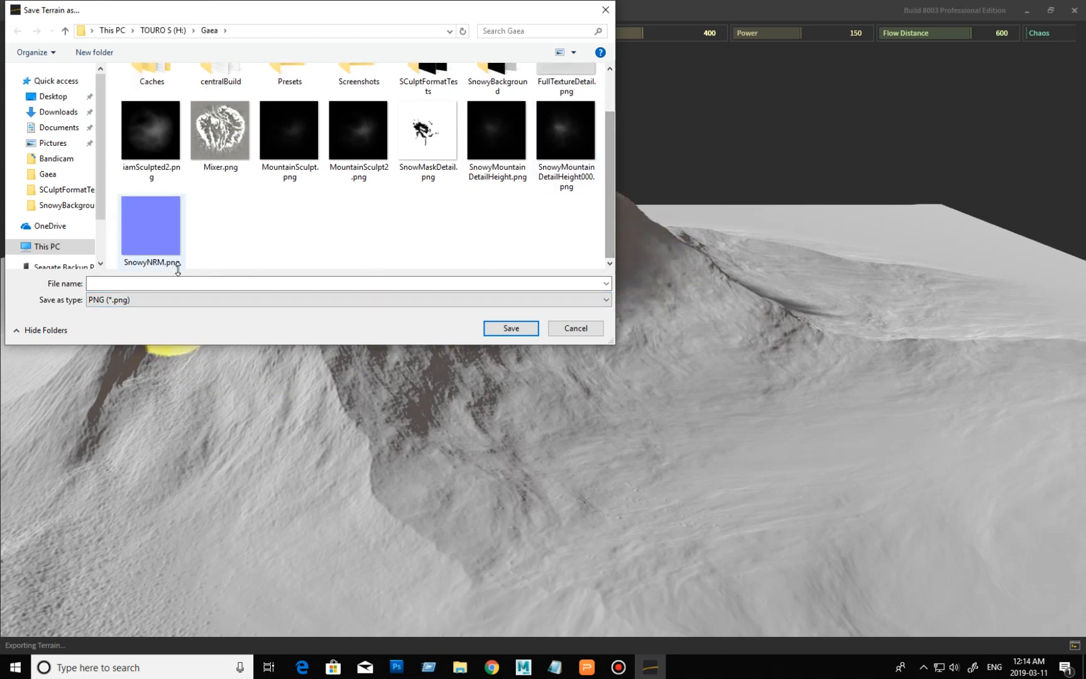
Save the exported terrain in the Gaea folder under the name MountainCarved_soil.exr.
{"action": "left_click", "coordinate": [159, 282]}
{"action": "type", "text": "mountain"}
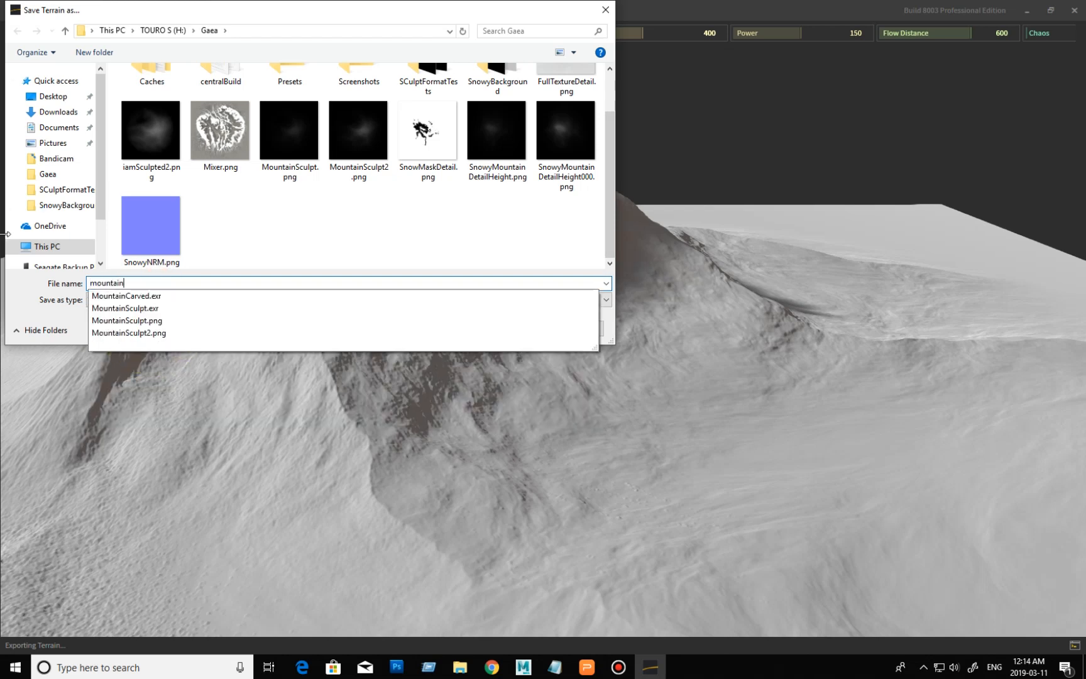
{"action": "left_click", "coordinate": [162, 296]}
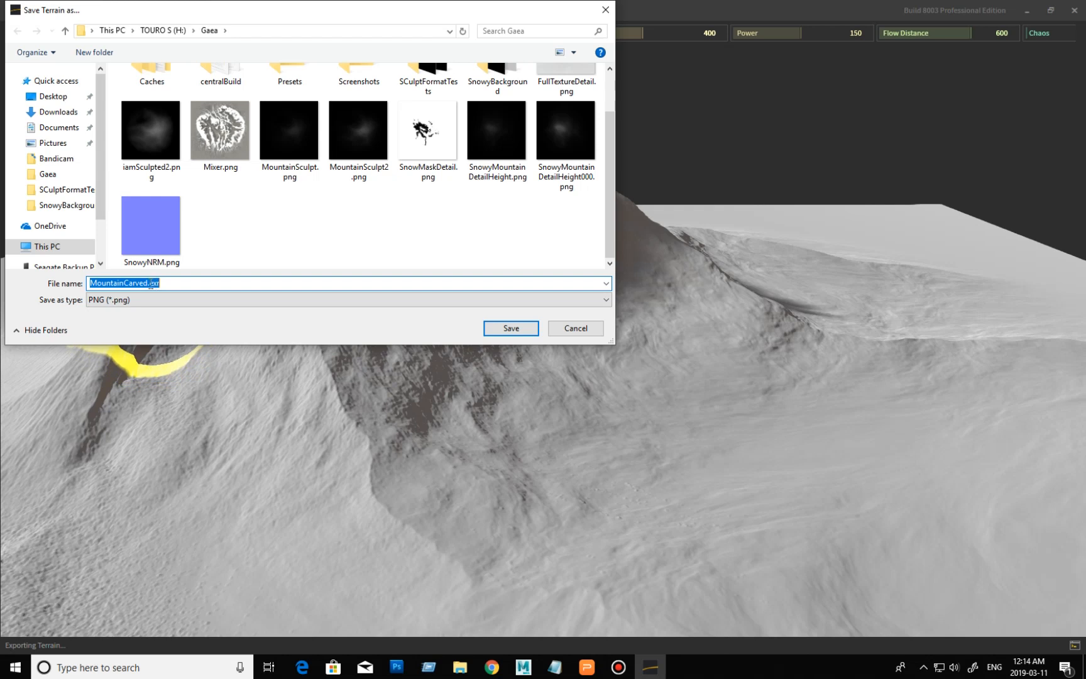
{"action": "key", "text": "Tab"}
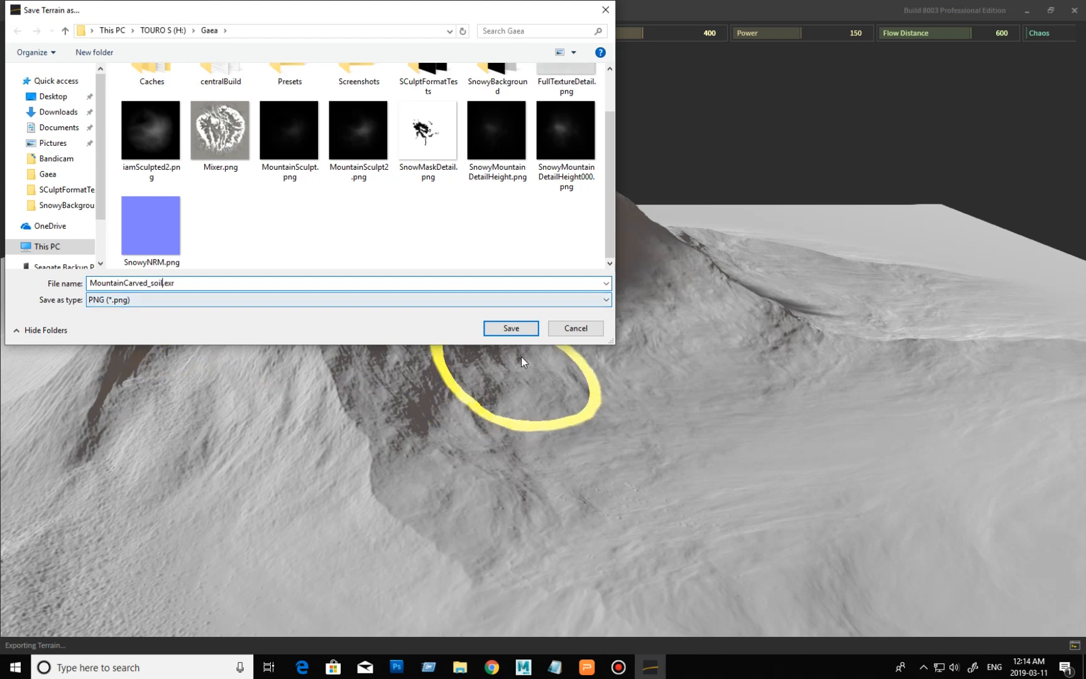
{"action": "left_click", "coordinate": [511, 328]}
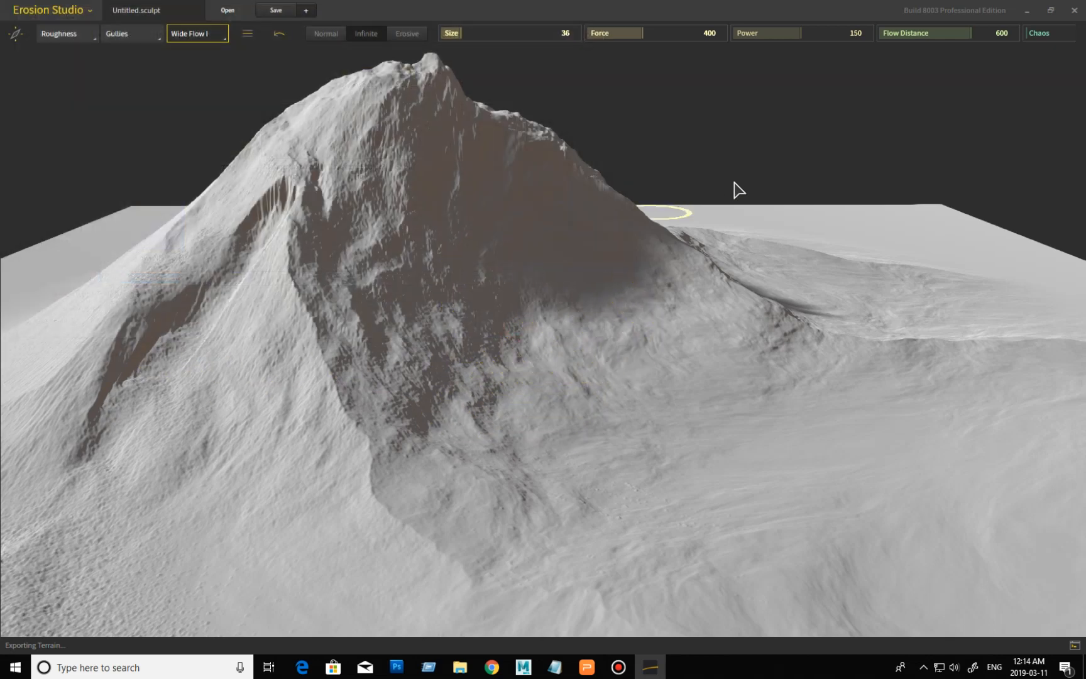
Start another terrain export to the Gaea folder and choose PNG as its format.
{"action": "left_click_drag", "start_coordinate": [764, 176], "coordinate": [762, 176]}
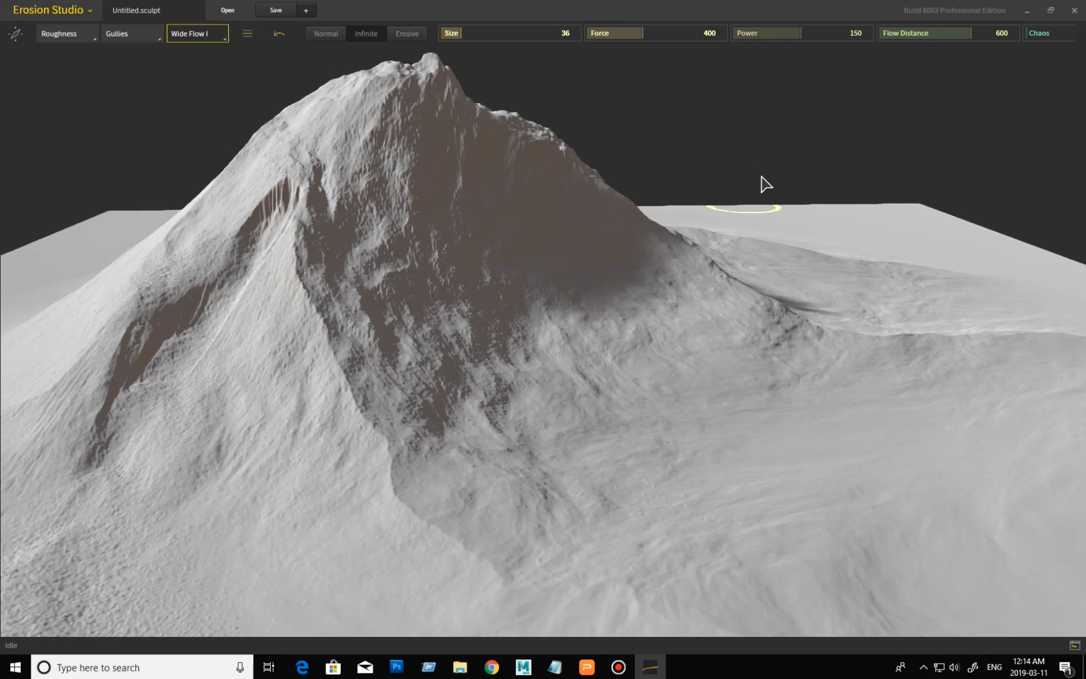
{"action": "left_click", "coordinate": [60, 10]}
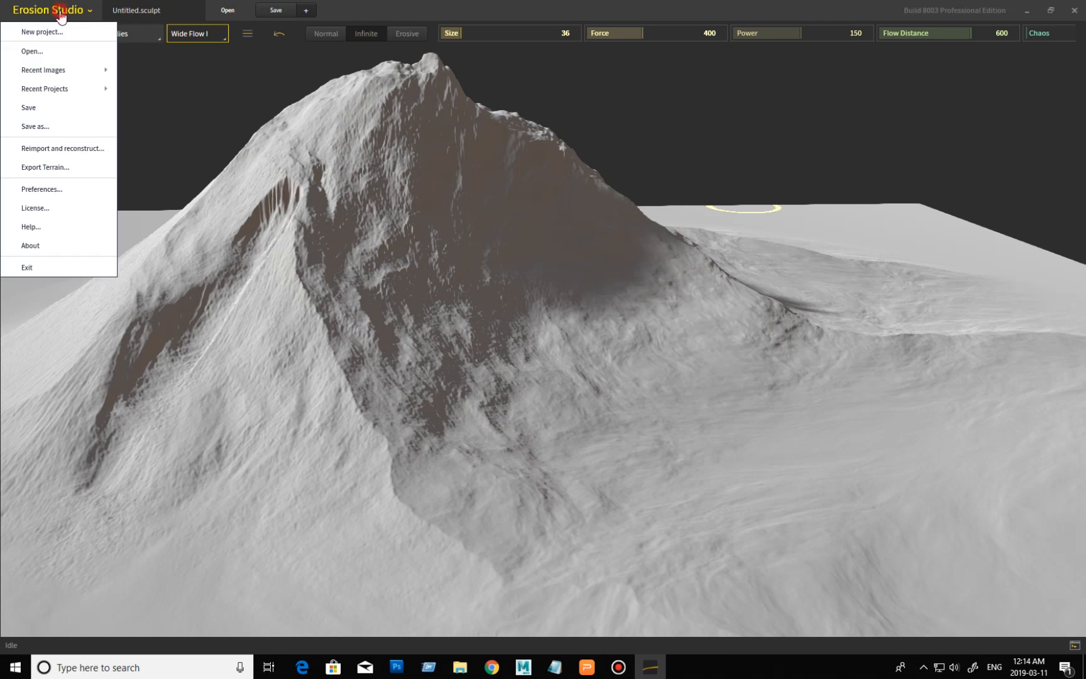
{"action": "left_click", "coordinate": [70, 168]}
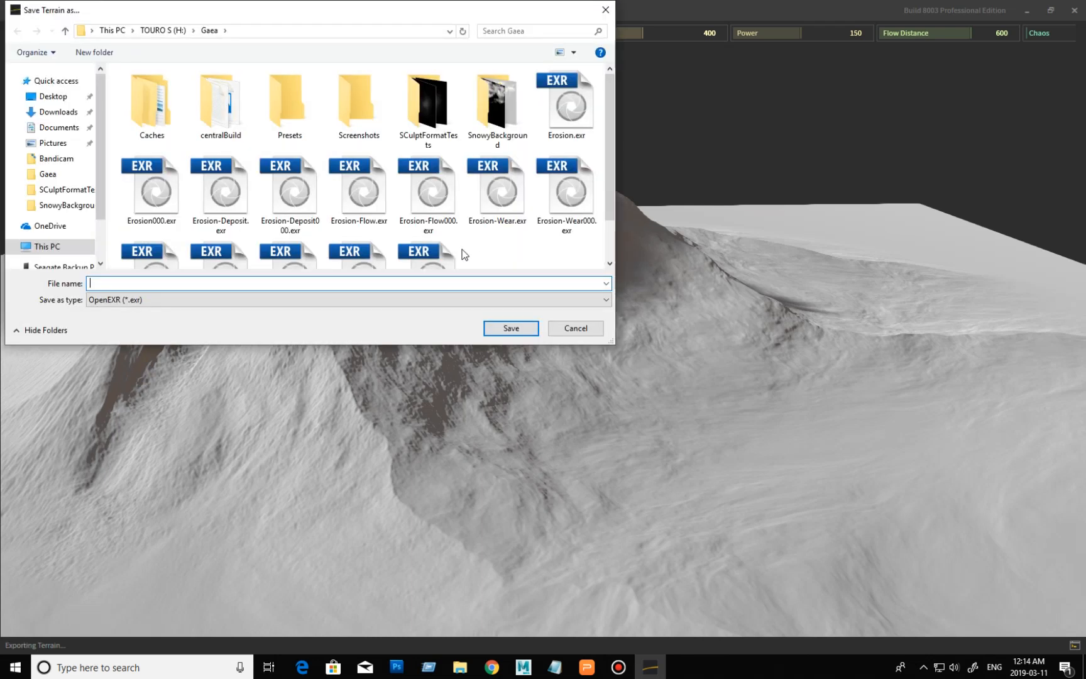
{"action": "left_click", "coordinate": [213, 300]}
{"action": "left_click", "coordinate": [145, 333]}
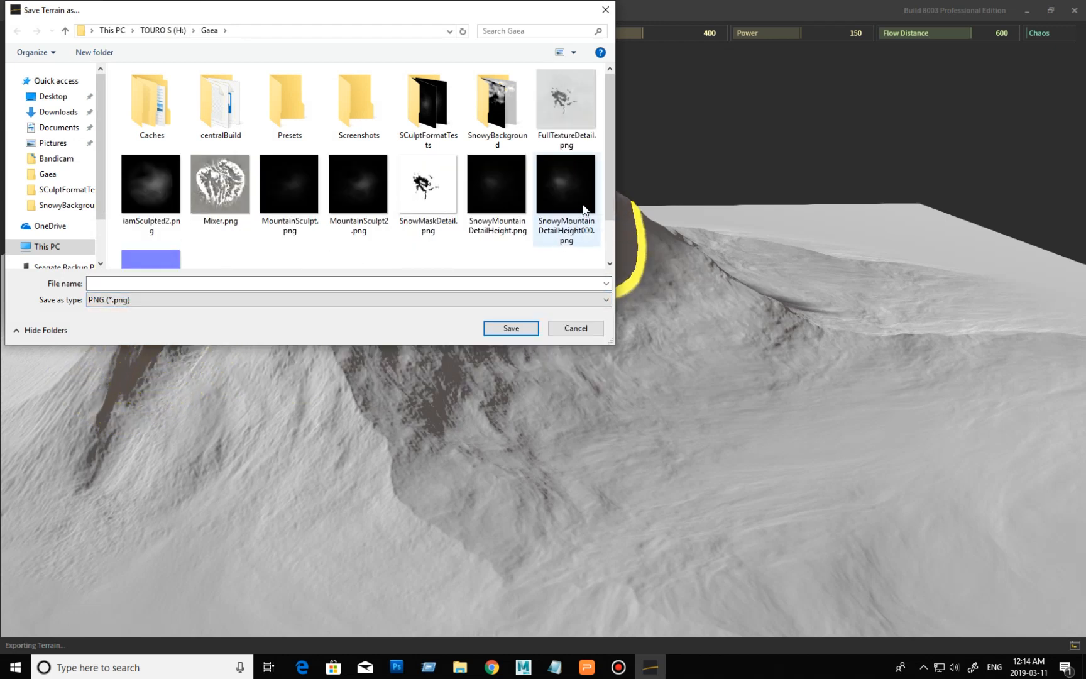
{"action": "left_click_drag", "start_coordinate": [607, 203], "coordinate": [608, 244]}
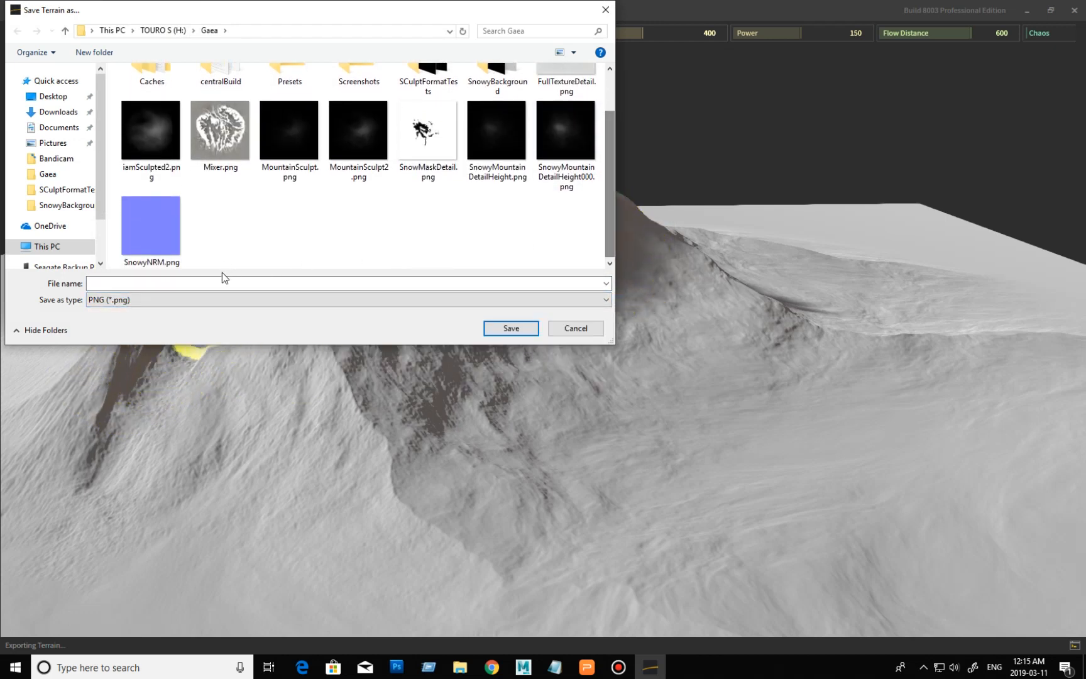
Name the PNG export MountainCarved, without the .exr extension, and save it.
{"action": "left_click", "coordinate": [178, 287]}
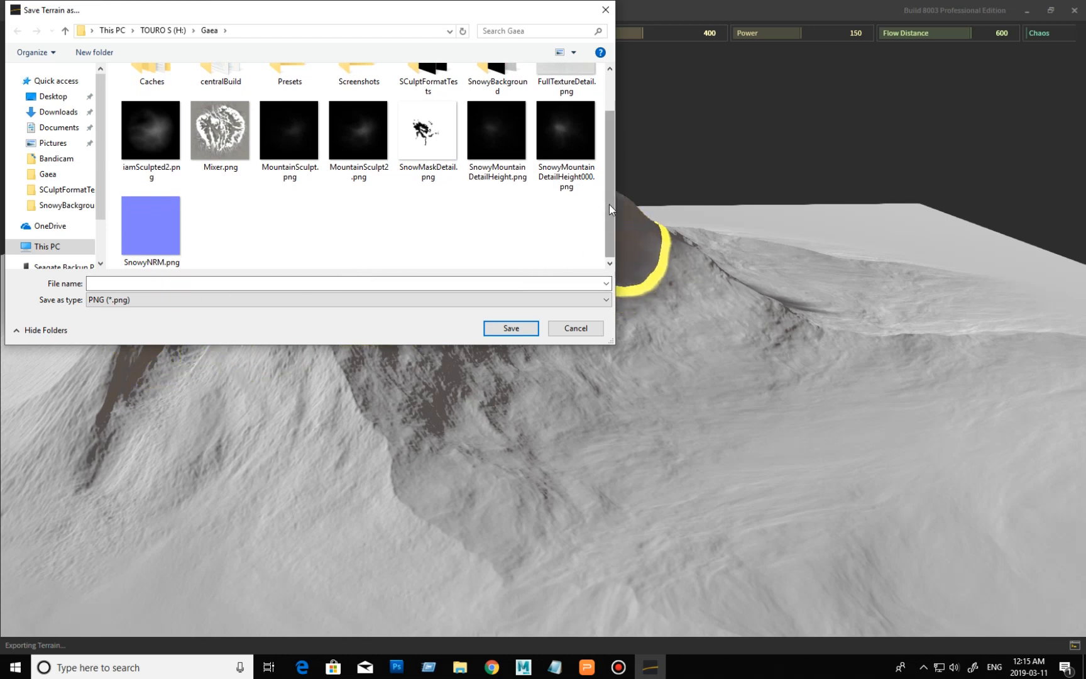
{"action": "left_click", "coordinate": [219, 286]}
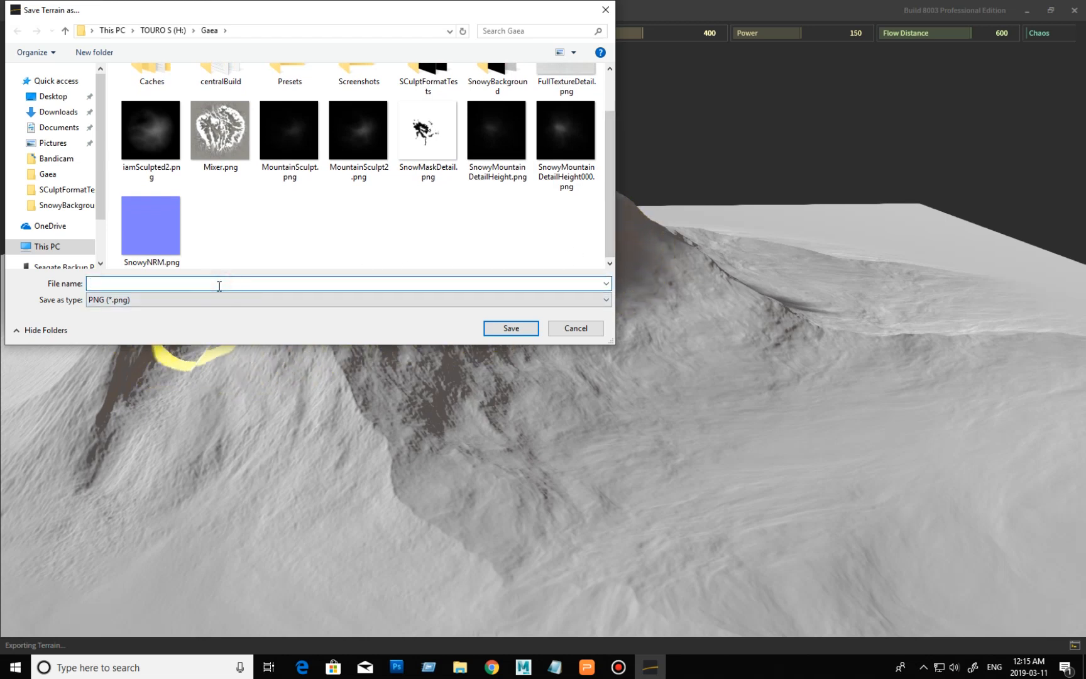
{"action": "type", "text": "mounta"}
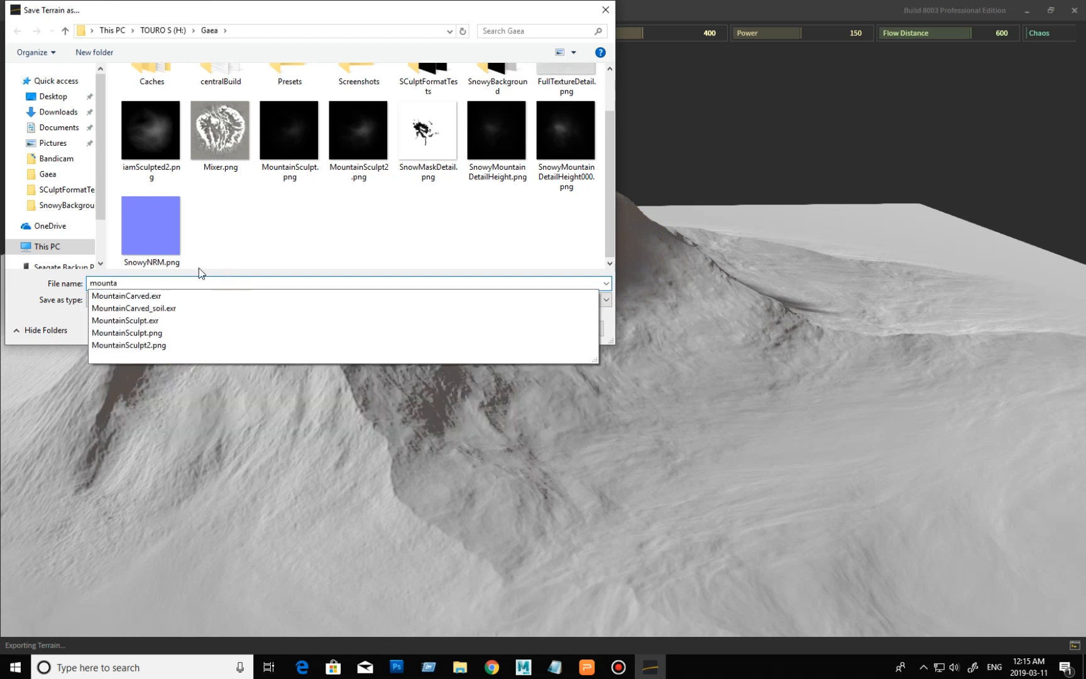
{"action": "left_click", "coordinate": [184, 296]}
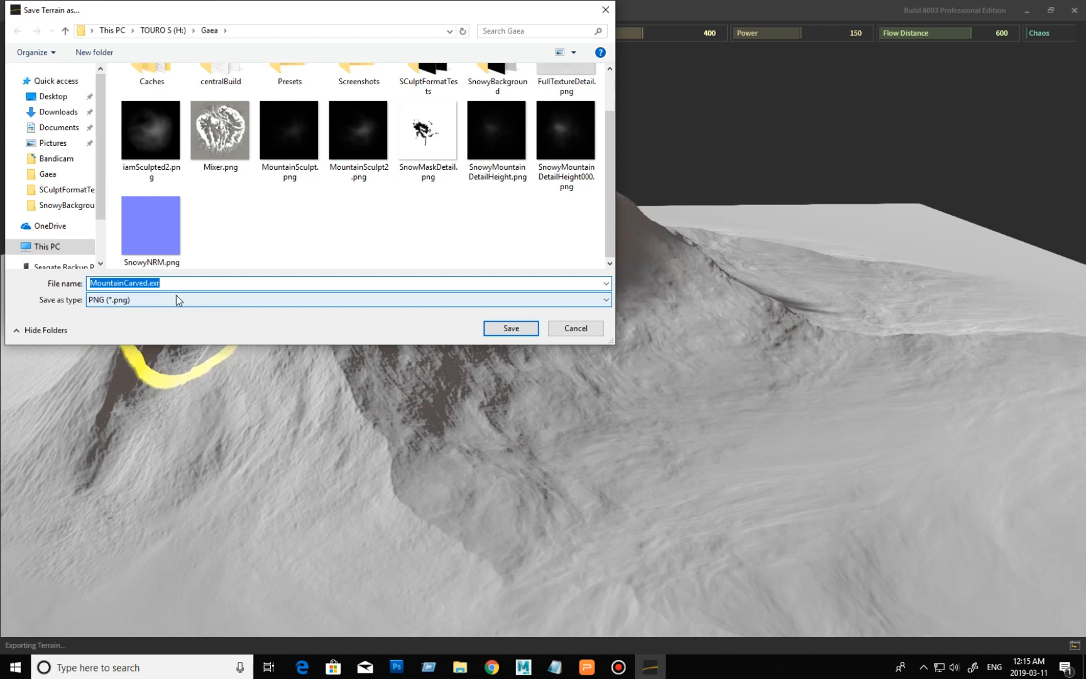
{"action": "left_click_drag", "start_coordinate": [181, 286], "coordinate": [148, 295]}
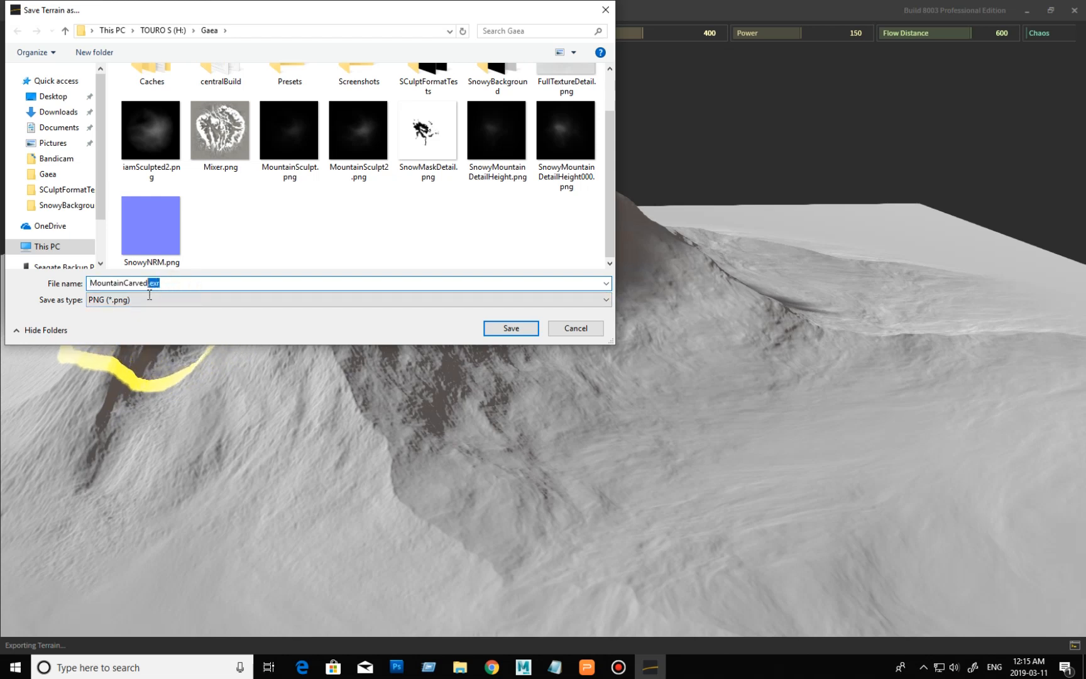
{"action": "key", "text": "BackSpace"}
{"action": "key", "text": "BackSpace"}
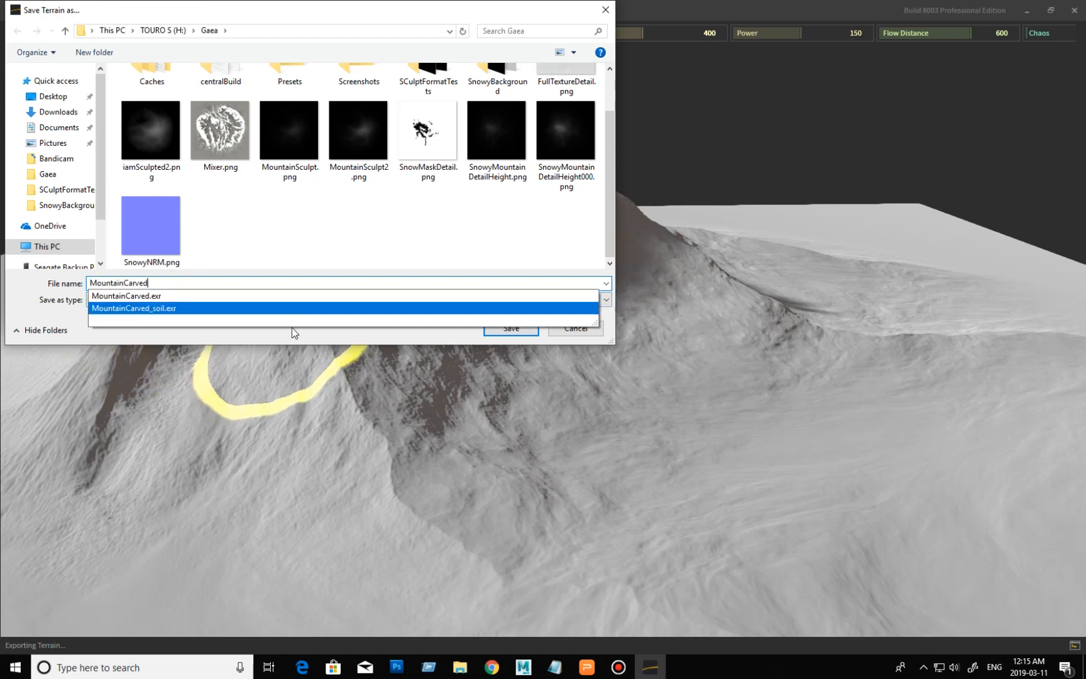
{"action": "left_click", "coordinate": [516, 333]}
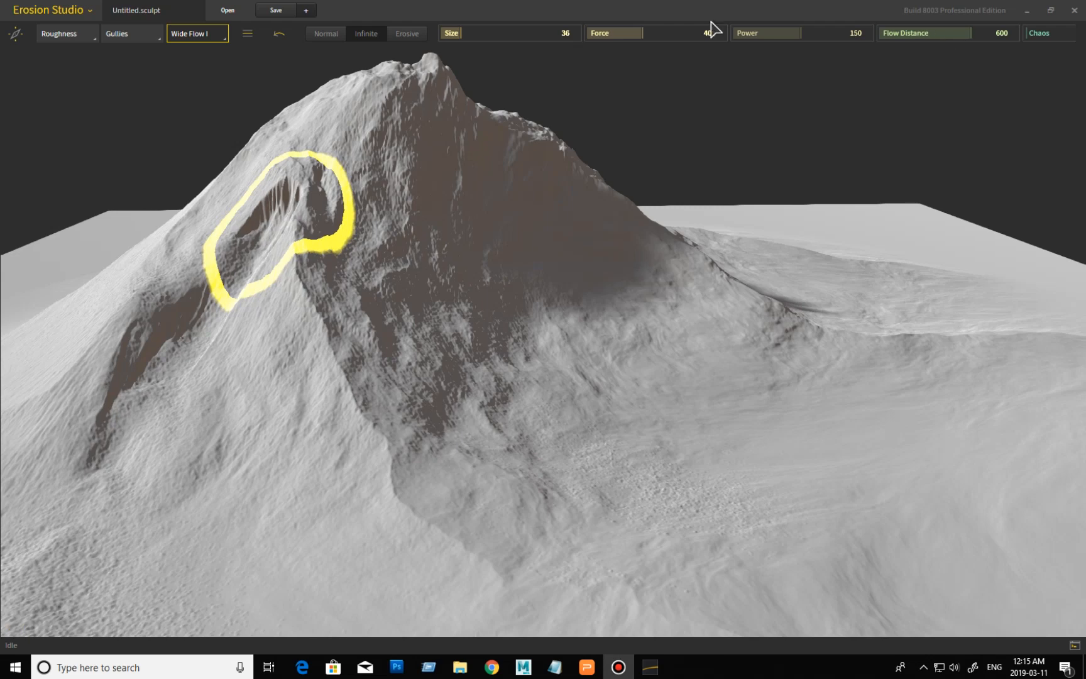
Export the terrain again as a PNG named MountainCarved_soil.png in the Gaea folder.
{"action": "left_click", "coordinate": [63, 12]}
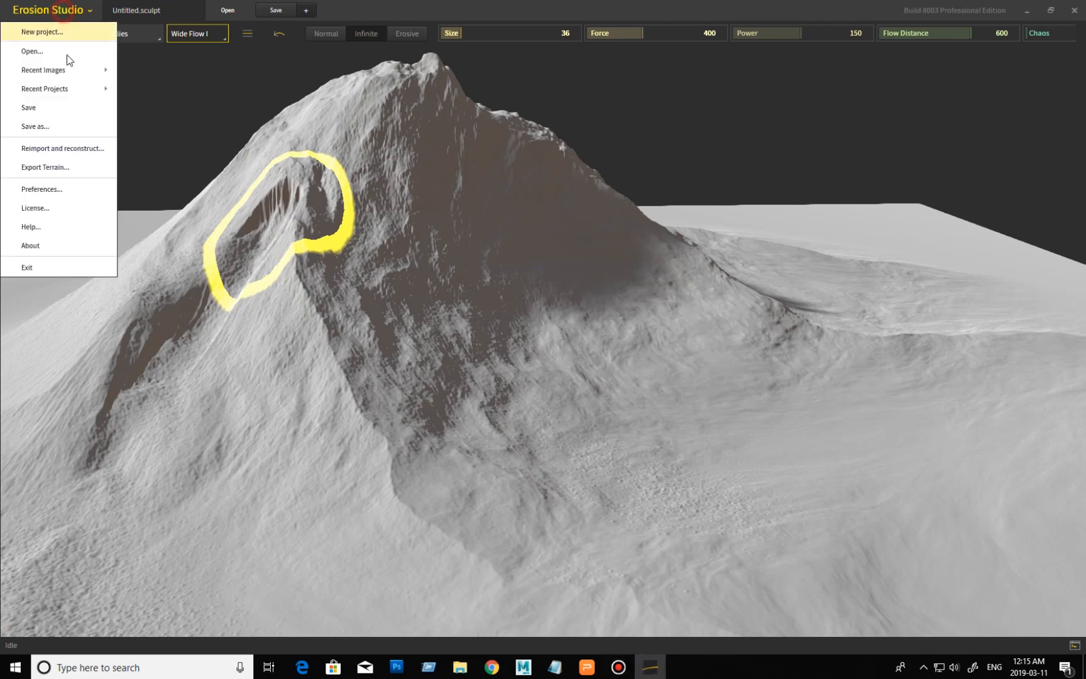
{"action": "left_click", "coordinate": [73, 167]}
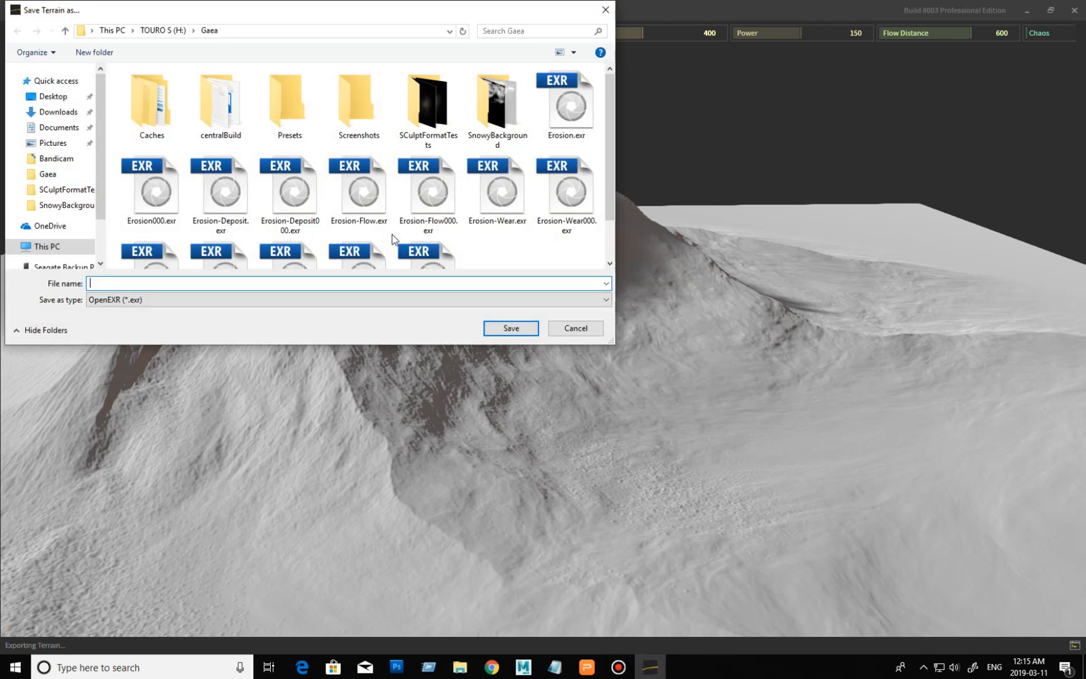
{"action": "left_click", "coordinate": [214, 301]}
{"action": "left_click", "coordinate": [161, 332]}
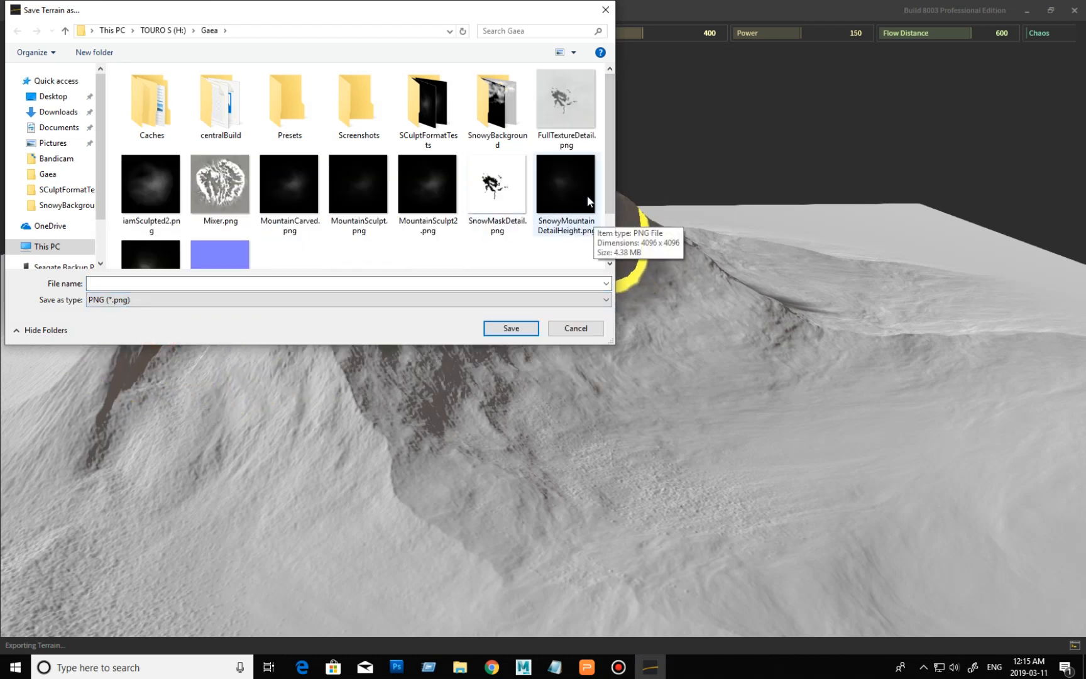
{"action": "left_click", "coordinate": [290, 188]}
{"action": "left_click", "coordinate": [149, 284]}
{"action": "left_click", "coordinate": [148, 283]}
{"action": "type", "text": "_"}
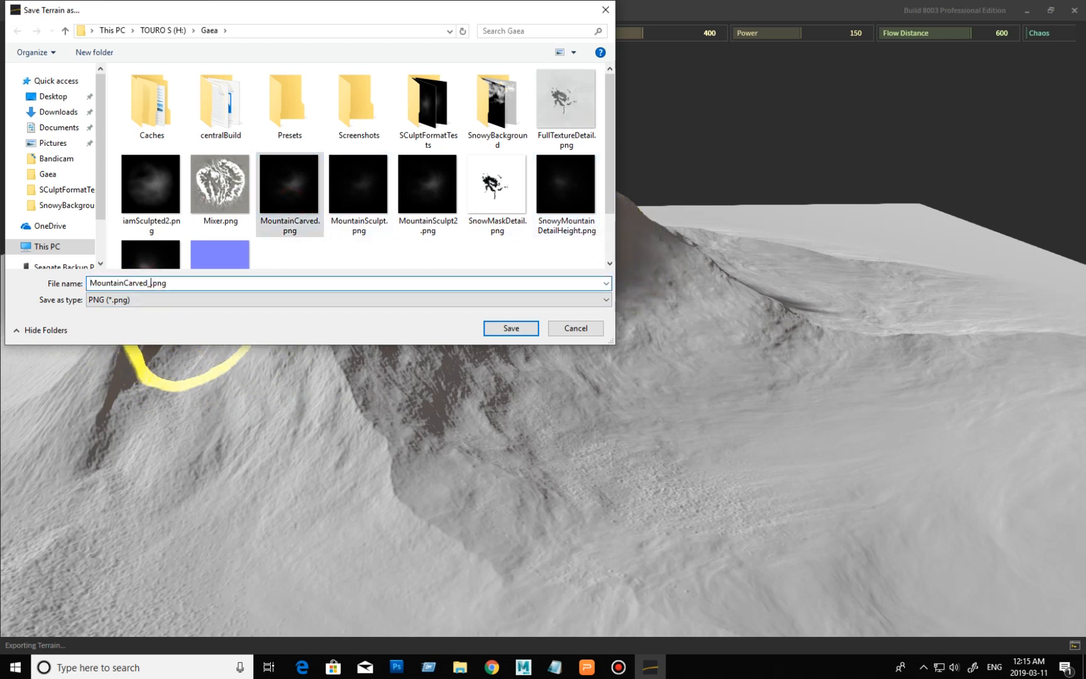
{"action": "type", "text": "soil"}
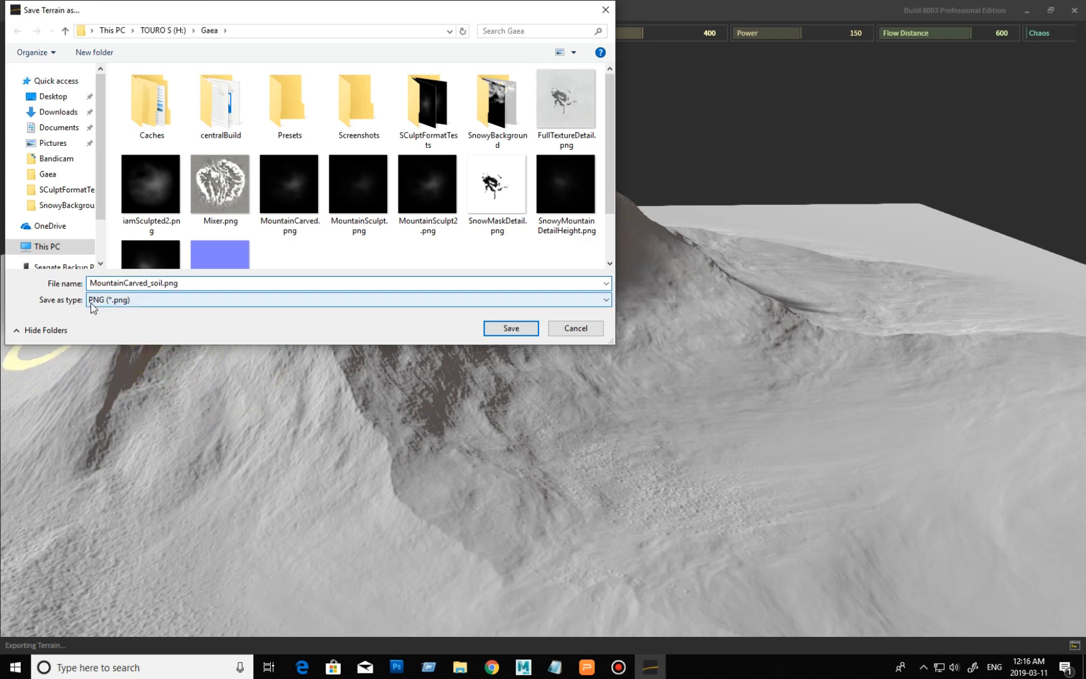
{"action": "left_click", "coordinate": [511, 328]}
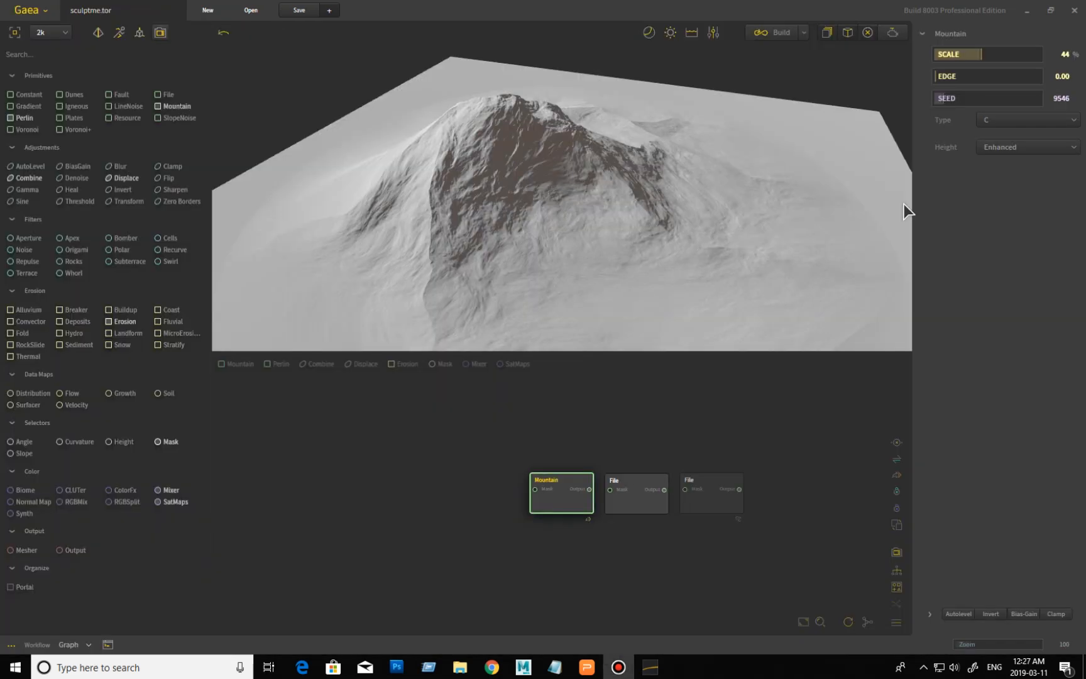
In Gaea, space the Mountain node and two File nodes in an even row and preview the MountainCarved.png and MountainCarved_soil2.png terrains.
{"action": "left_click", "coordinate": [476, 472]}
{"action": "middle_click_drag", "start_coordinate": [536, 435], "coordinate": [471, 426]}
{"action": "left_click", "coordinate": [501, 491]}
{"action": "left_click_drag", "start_coordinate": [501, 491], "coordinate": [447, 482]}
{"action": "left_click", "coordinate": [577, 496]}
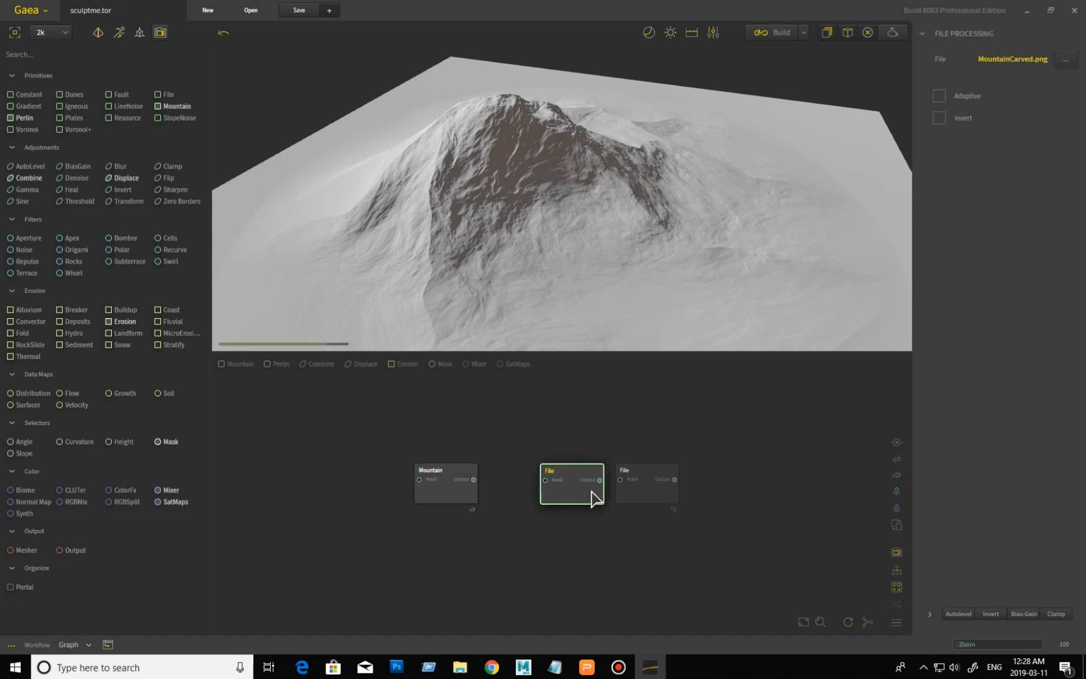
{"action": "left_click_drag", "start_coordinate": [592, 496], "coordinate": [549, 496]}
{"action": "left_click", "coordinate": [639, 493]}
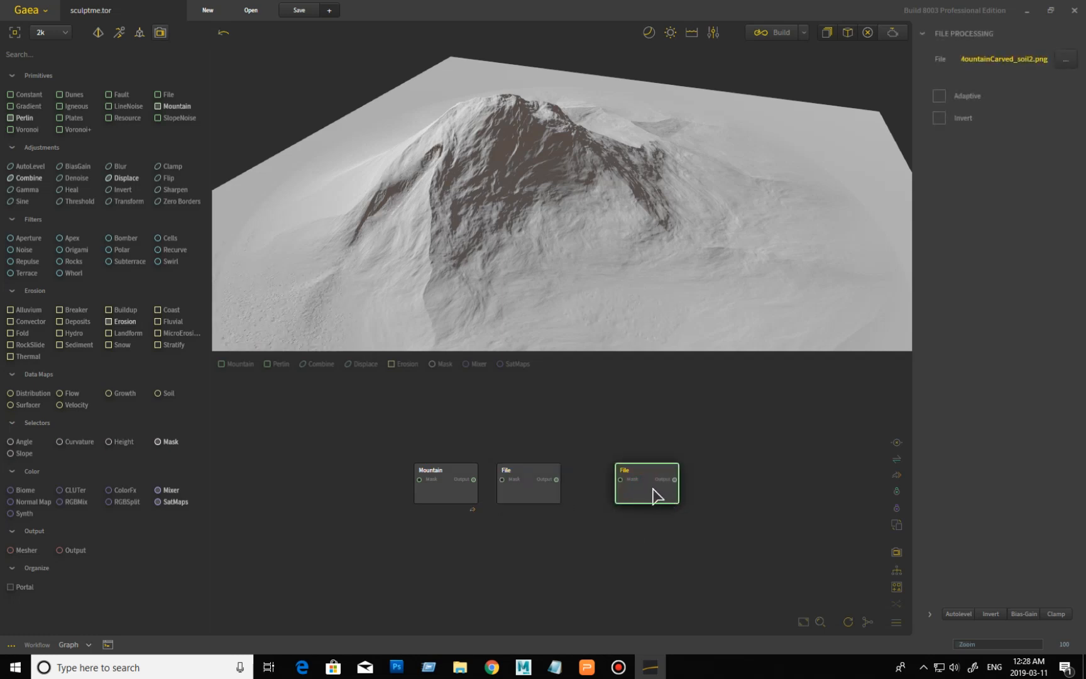
{"action": "left_click_drag", "start_coordinate": [655, 499], "coordinate": [618, 500]}
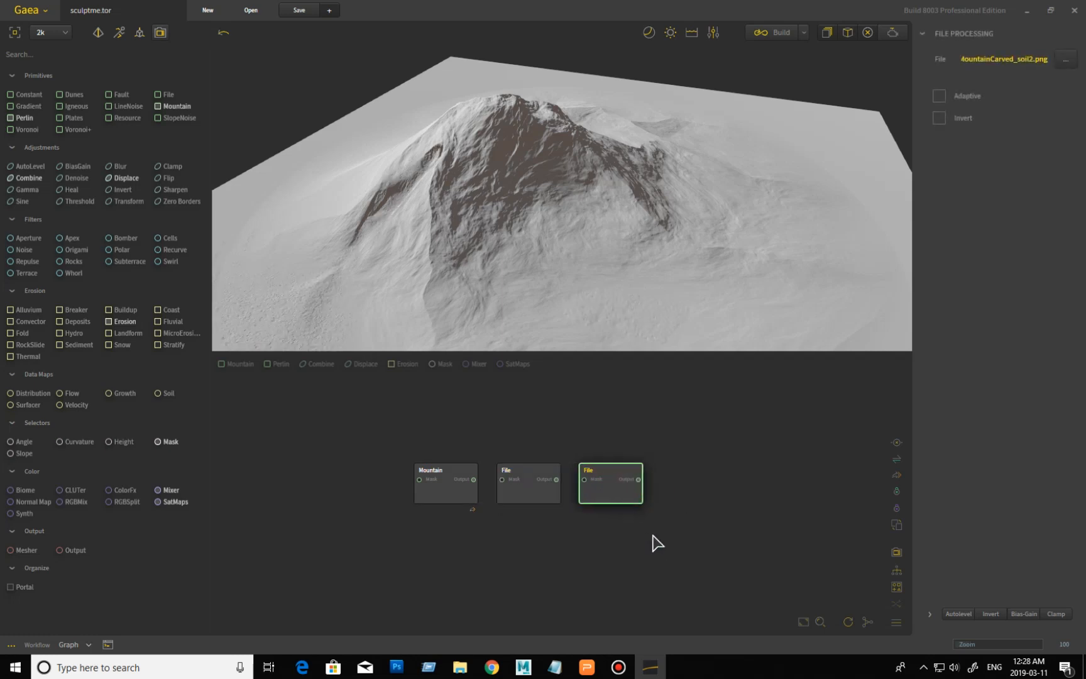
{"action": "left_click", "coordinate": [542, 494]}
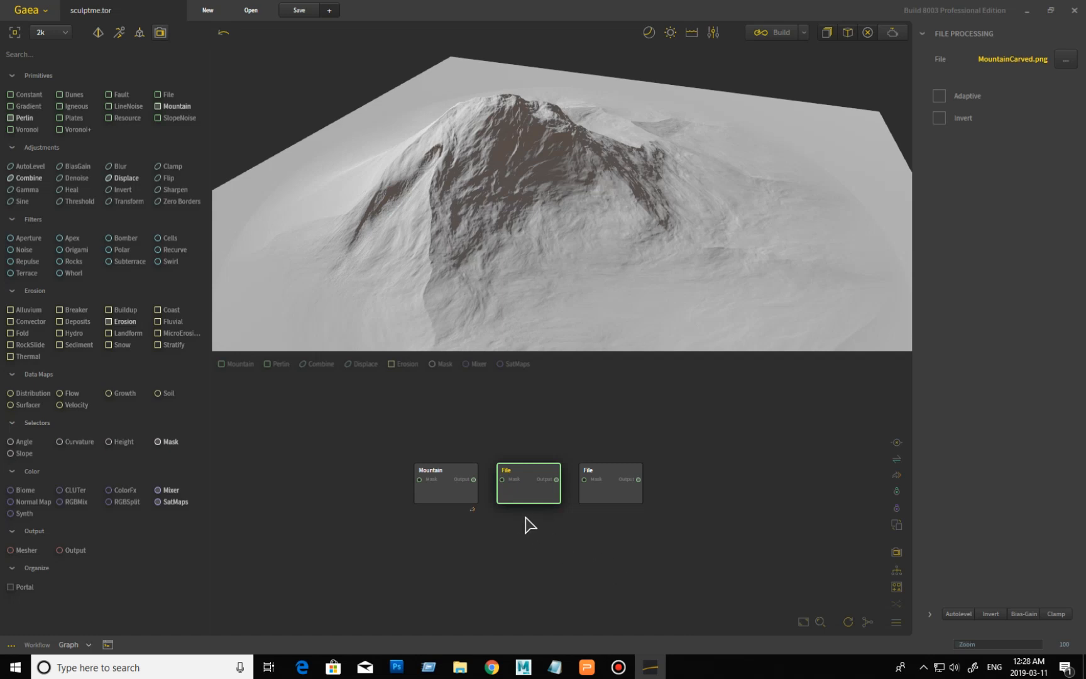
{"action": "left_click", "coordinate": [618, 497]}
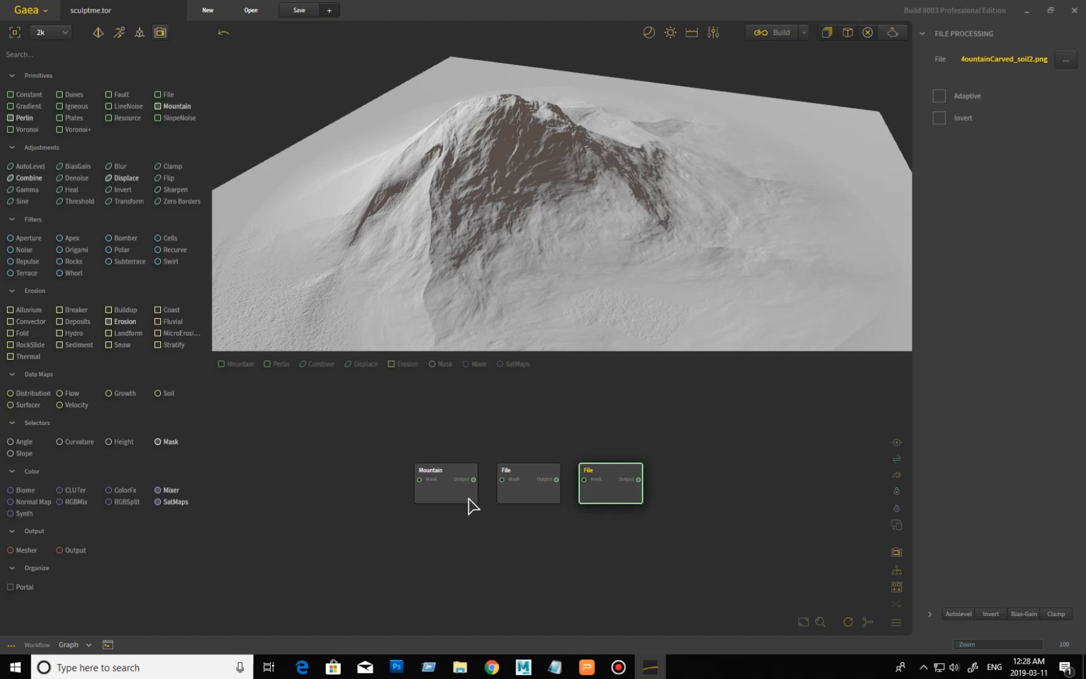
Place the Mountain node and the MountainCarved.png File node close together and join them with a Combine node.
{"action": "left_click_drag", "start_coordinate": [465, 497], "coordinate": [398, 457]}
{"action": "left_click_drag", "start_coordinate": [527, 495], "coordinate": [447, 493]}
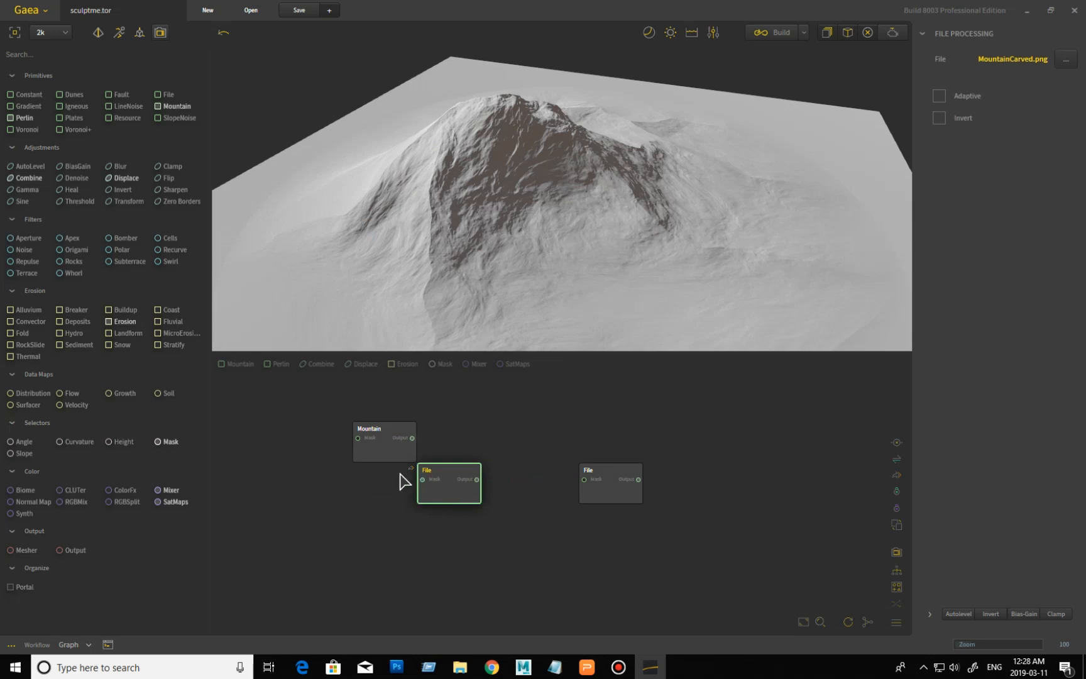
{"action": "left_click_drag", "start_coordinate": [332, 407], "coordinate": [519, 527]}
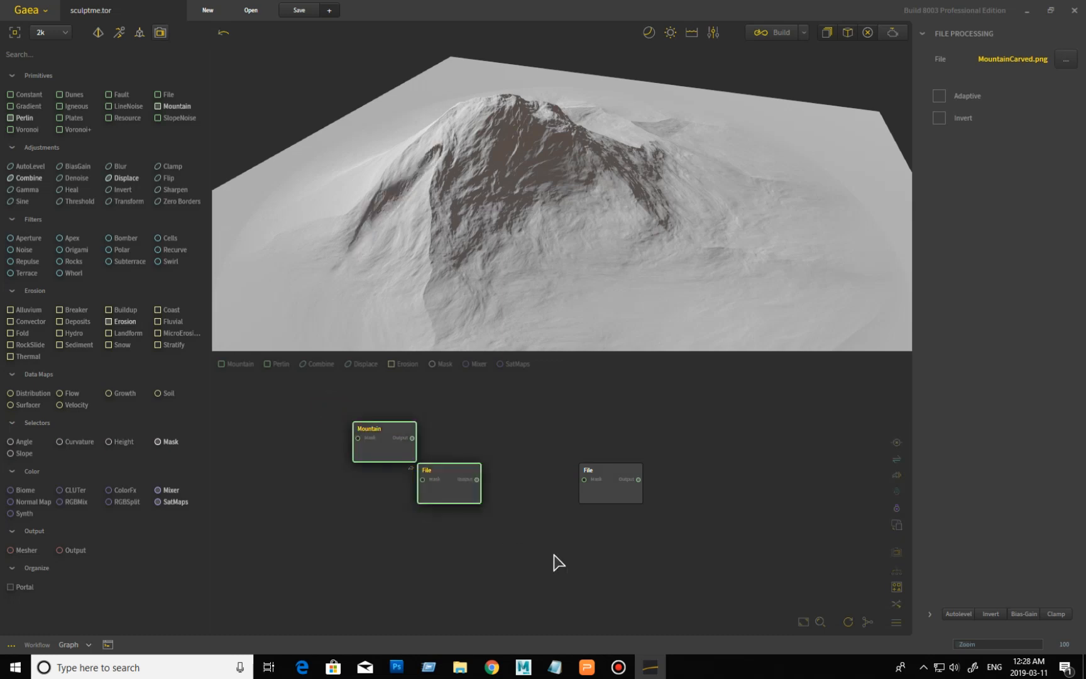
{"action": "left_click", "coordinate": [897, 605]}
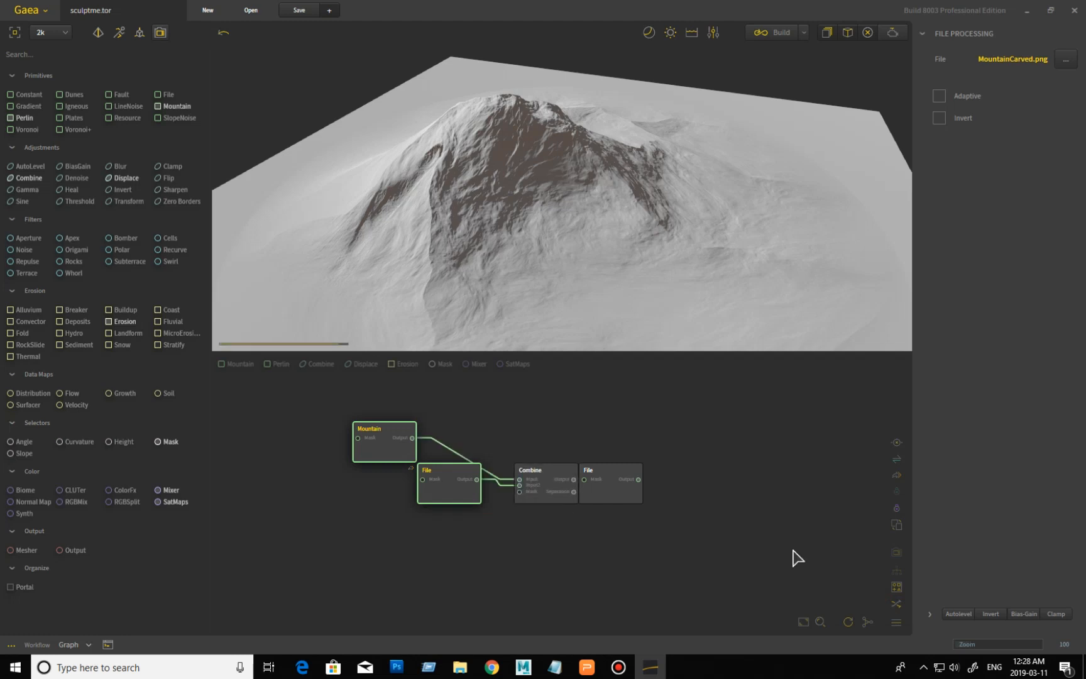
Move both File nodes below the Combine node and join the two with a second Combine node.
{"action": "left_click_drag", "start_coordinate": [618, 485], "coordinate": [721, 487]}
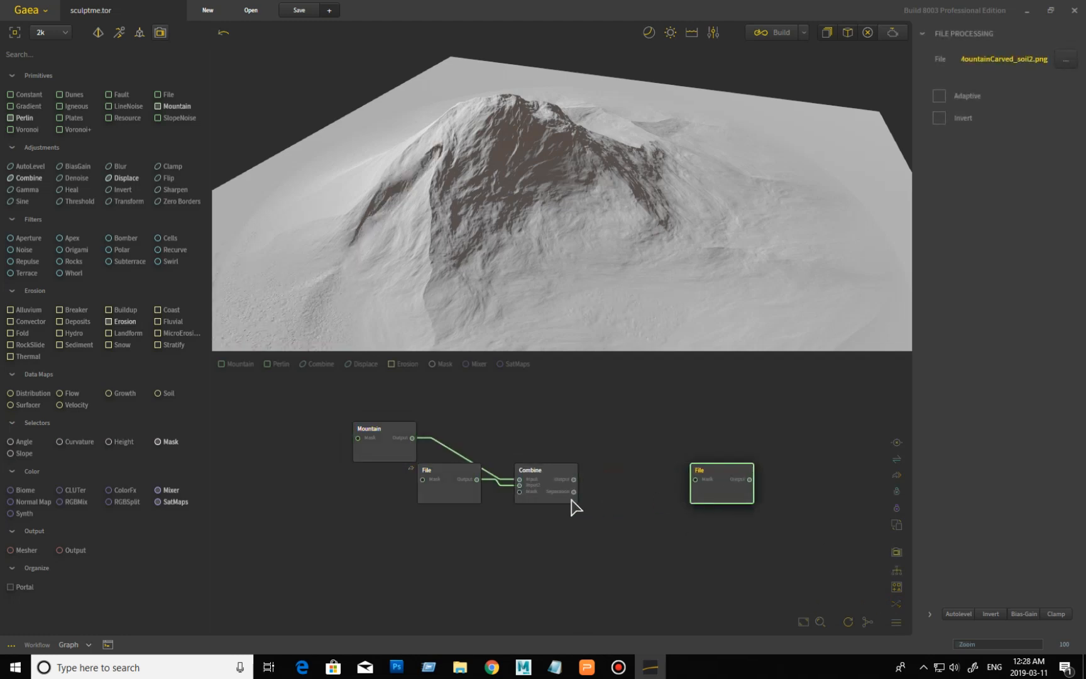
{"action": "left_click_drag", "start_coordinate": [466, 499], "coordinate": [514, 582]}
{"action": "left_click_drag", "start_coordinate": [708, 492], "coordinate": [625, 569]}
{"action": "left_click_drag", "start_coordinate": [439, 523], "coordinate": [751, 626]}
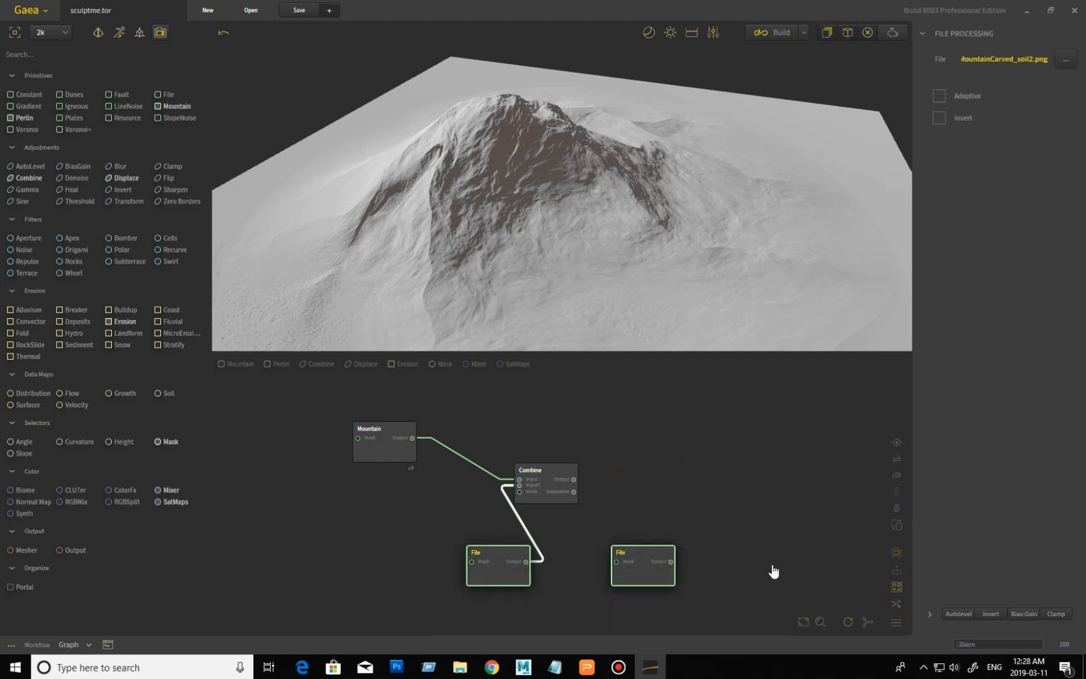
{"action": "key", "text": "c"}
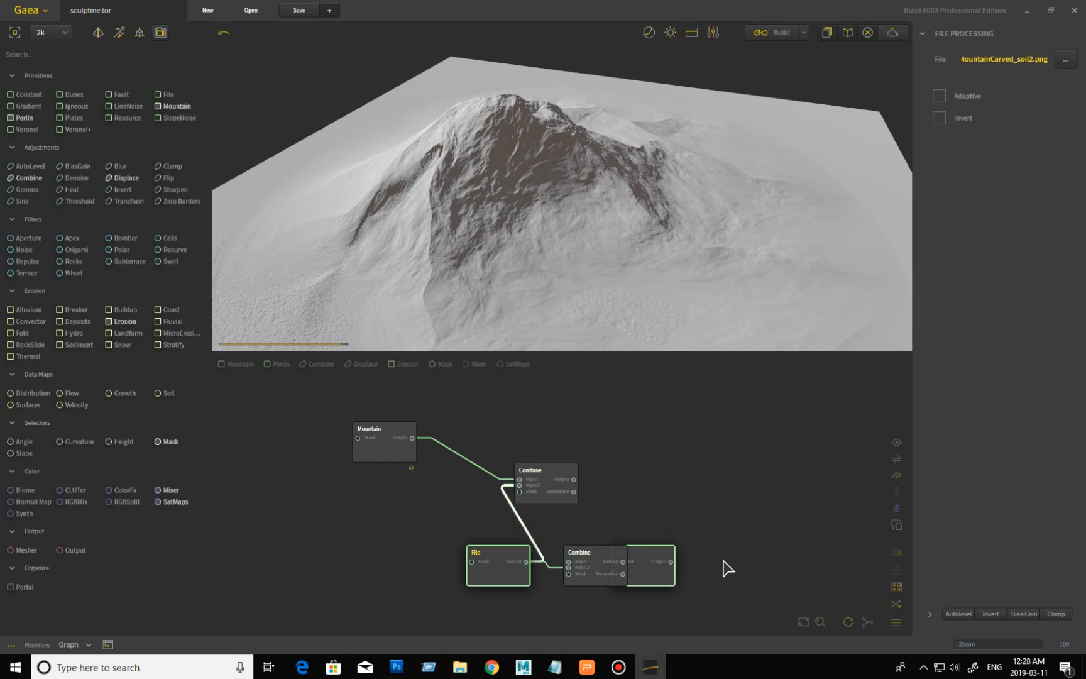
Move the second Combine node clear of its inputs and stack the two File nodes beneath the Mountain node.
{"action": "left_click_drag", "start_coordinate": [606, 569], "coordinate": [756, 527]}
{"action": "left_click_drag", "start_coordinate": [504, 563], "coordinate": [428, 522]}
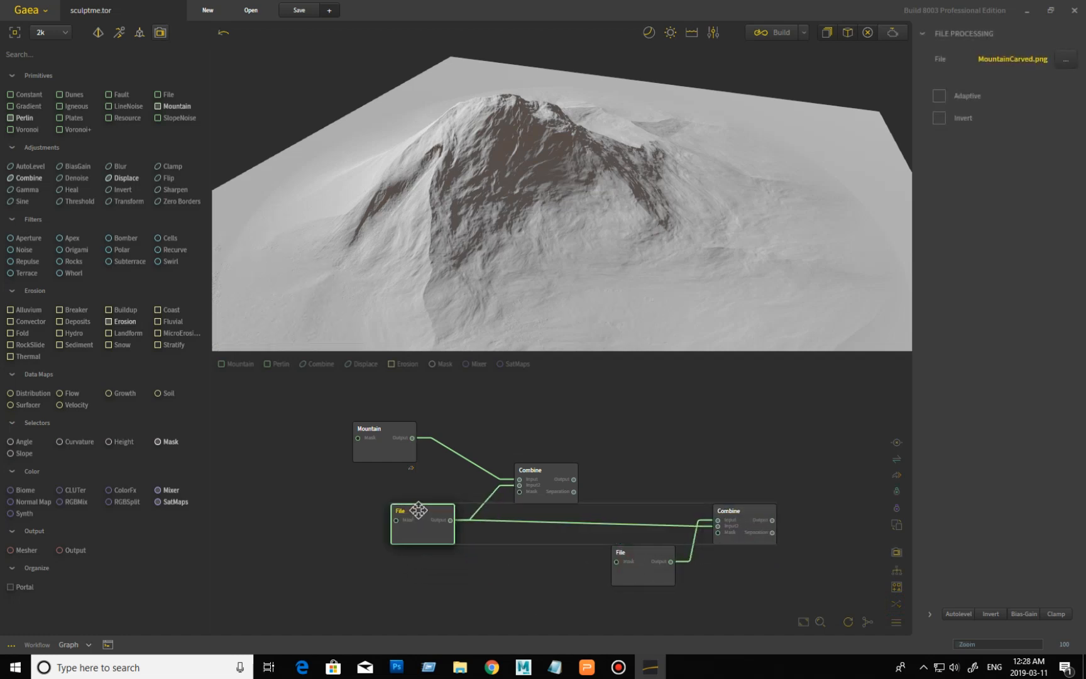
{"action": "left_click_drag", "start_coordinate": [621, 569], "coordinate": [468, 569]}
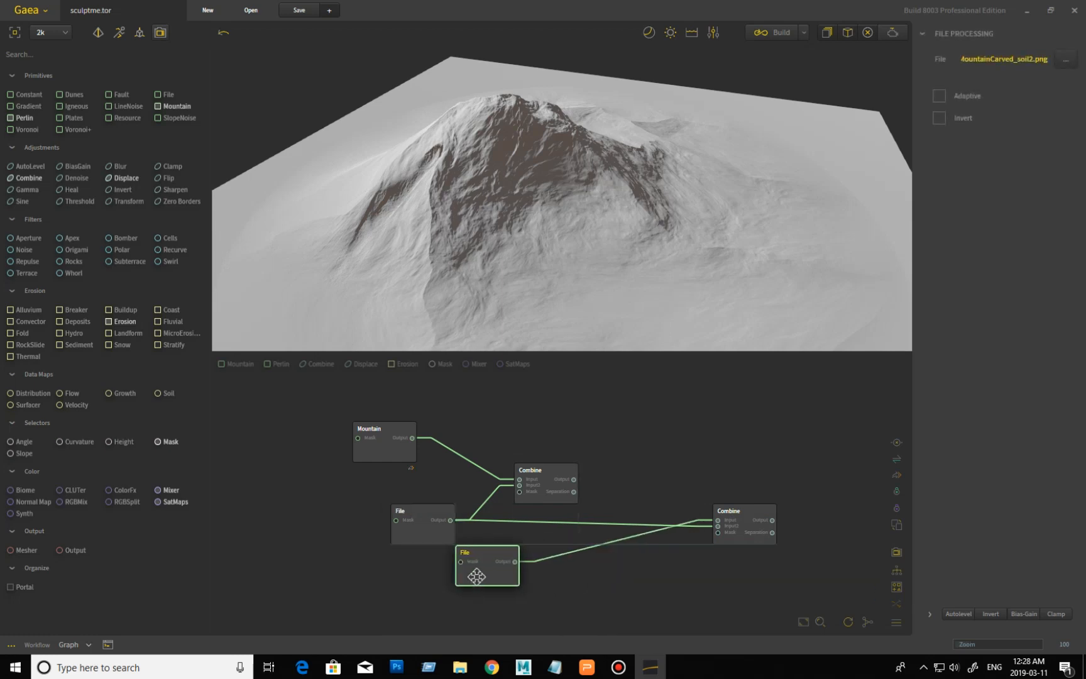
{"action": "left_click_drag", "start_coordinate": [415, 523], "coordinate": [413, 508]}
Rename the MountainCarved.png File node to carved.
{"action": "double_click", "coordinate": [412, 497]}
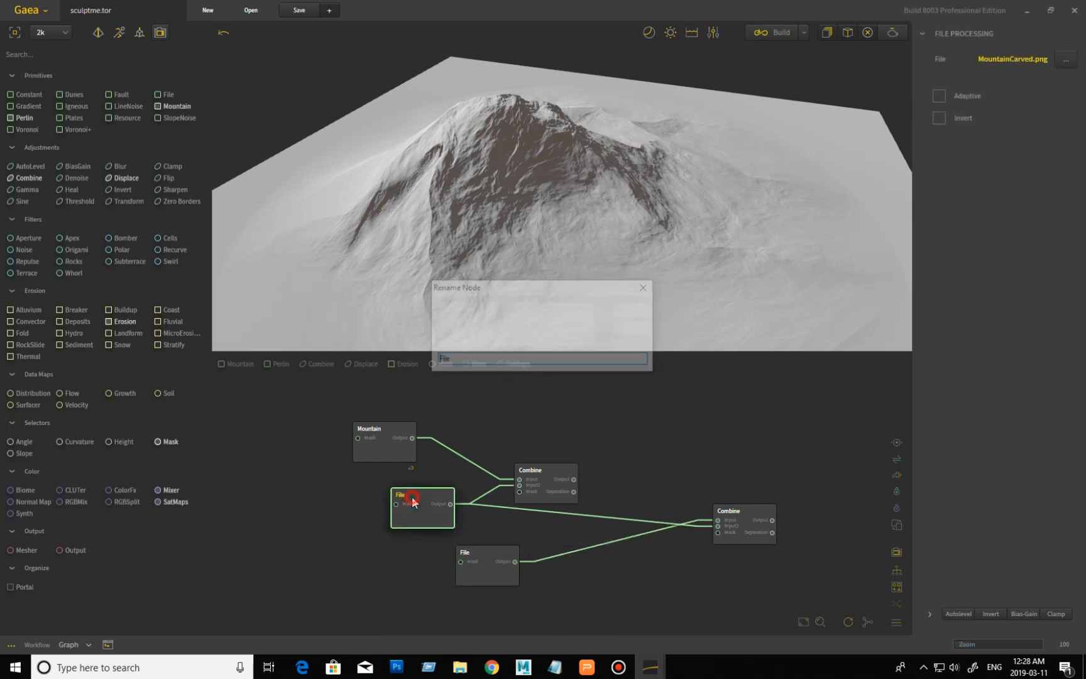
{"action": "left_click_drag", "start_coordinate": [500, 356], "coordinate": [376, 357]}
{"action": "type", "text": "carved"}
{"action": "key", "text": "Return"}
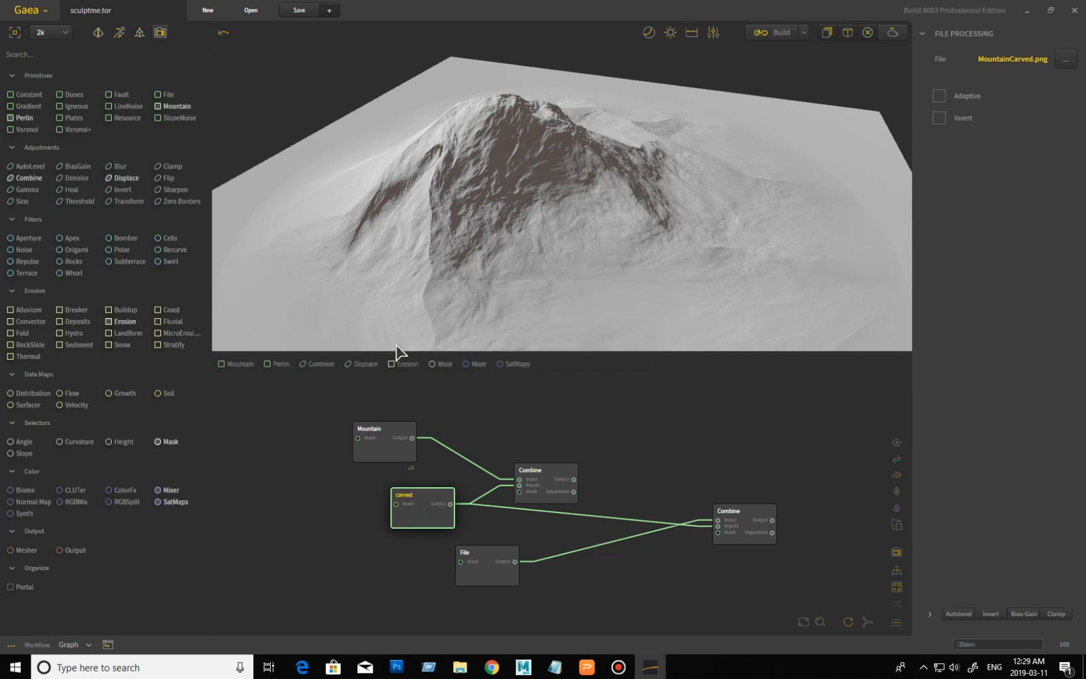
Rename the MountainCarved_soil2.png File node to dirt.
{"action": "left_click", "coordinate": [484, 563]}
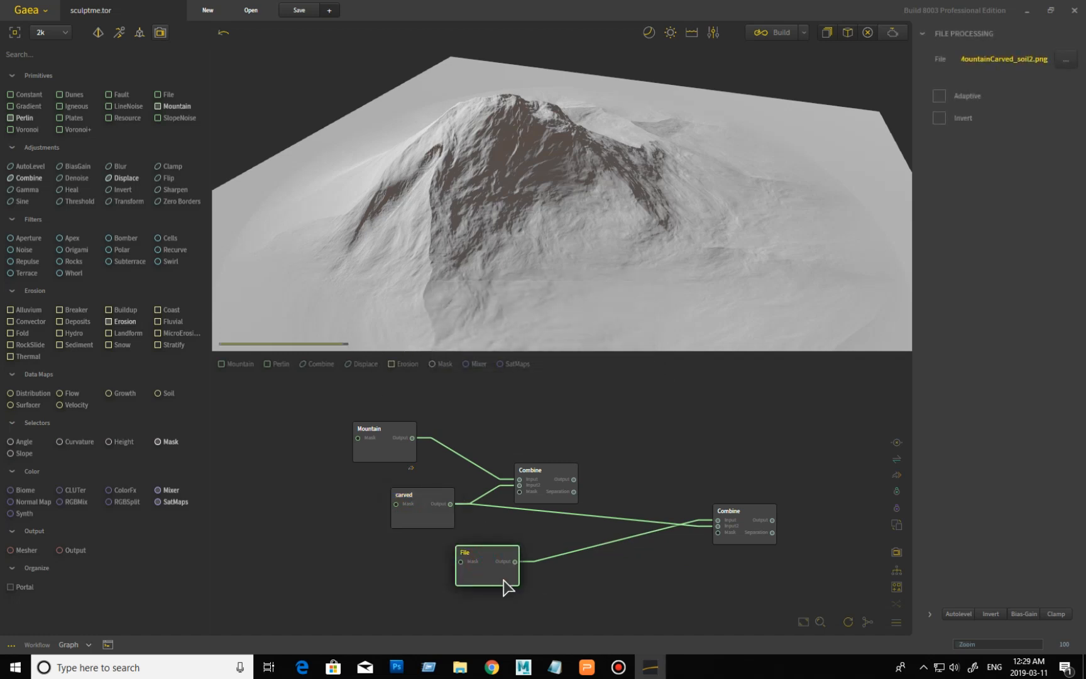
{"action": "double_click", "coordinate": [491, 559]}
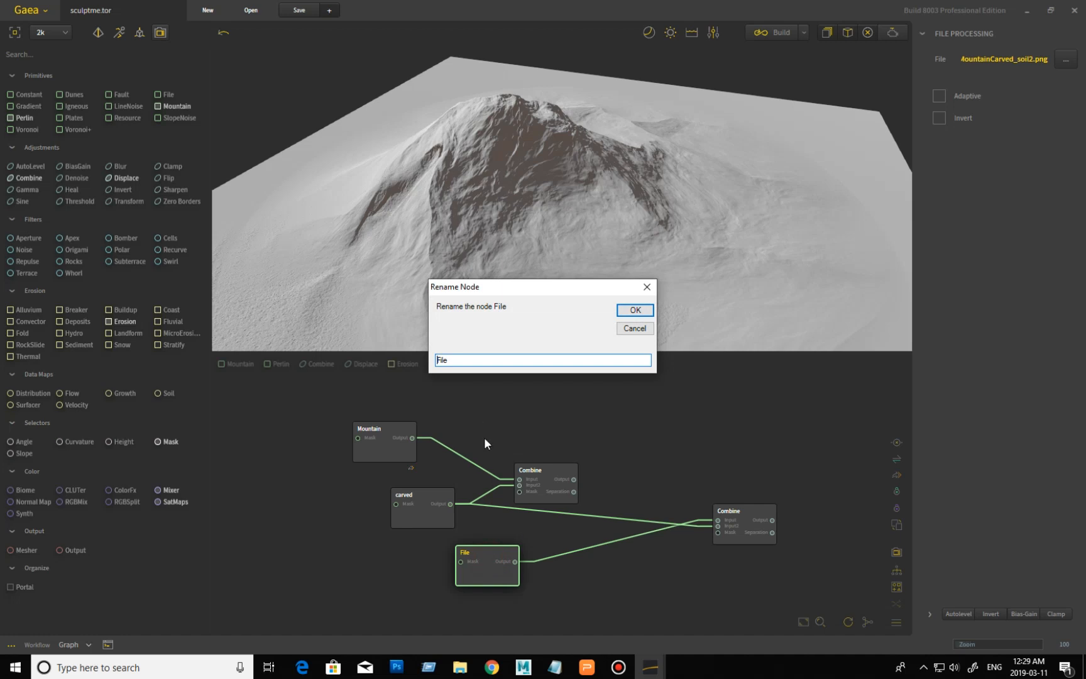
{"action": "double_click", "coordinate": [471, 362]}
{"action": "type", "text": "dirt"}
{"action": "key", "text": "Return"}
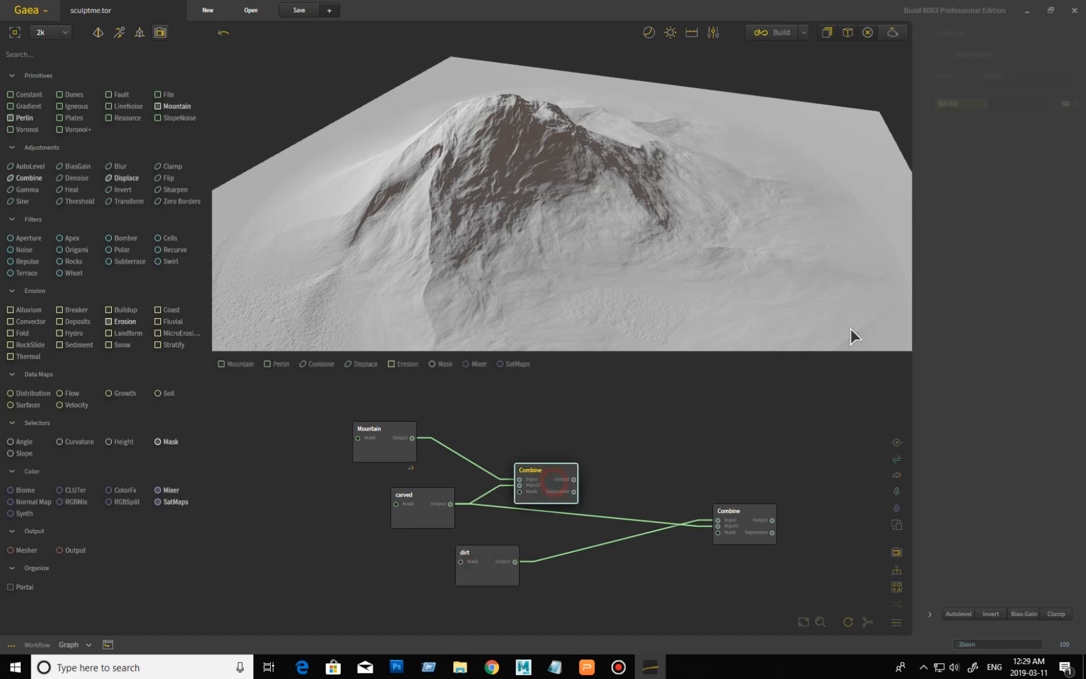
Set the Combine node of Mountain and carved to a Ratio of 100% and the Difference method.
{"action": "left_click_drag", "start_coordinate": [988, 104], "coordinate": [1043, 106]}
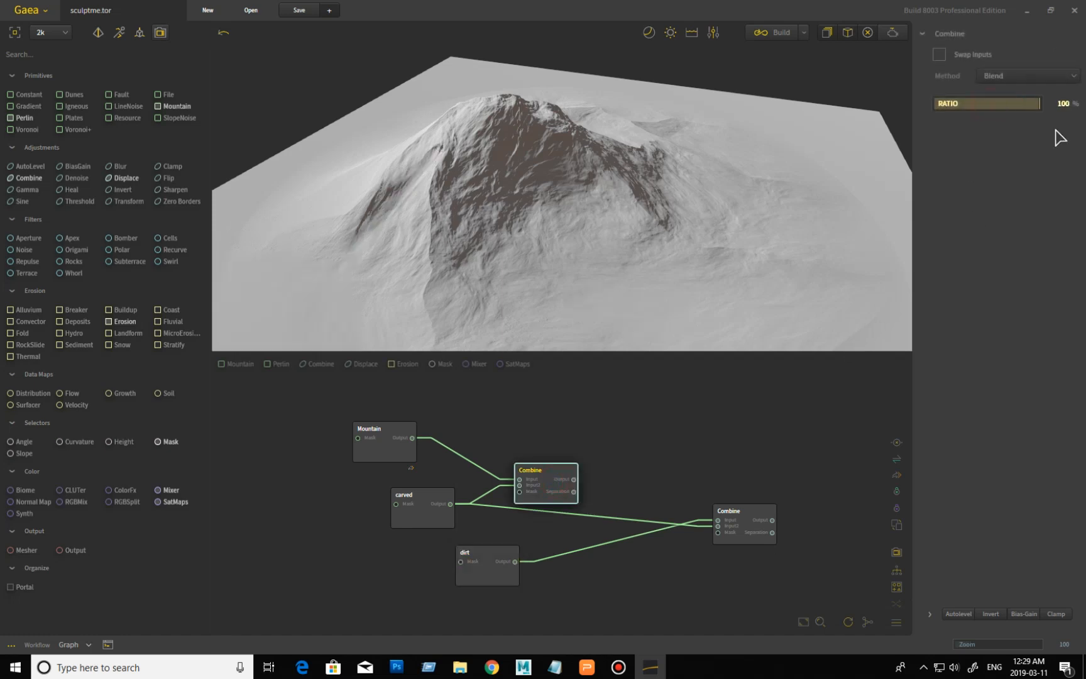
{"action": "left_click", "coordinate": [1028, 78]}
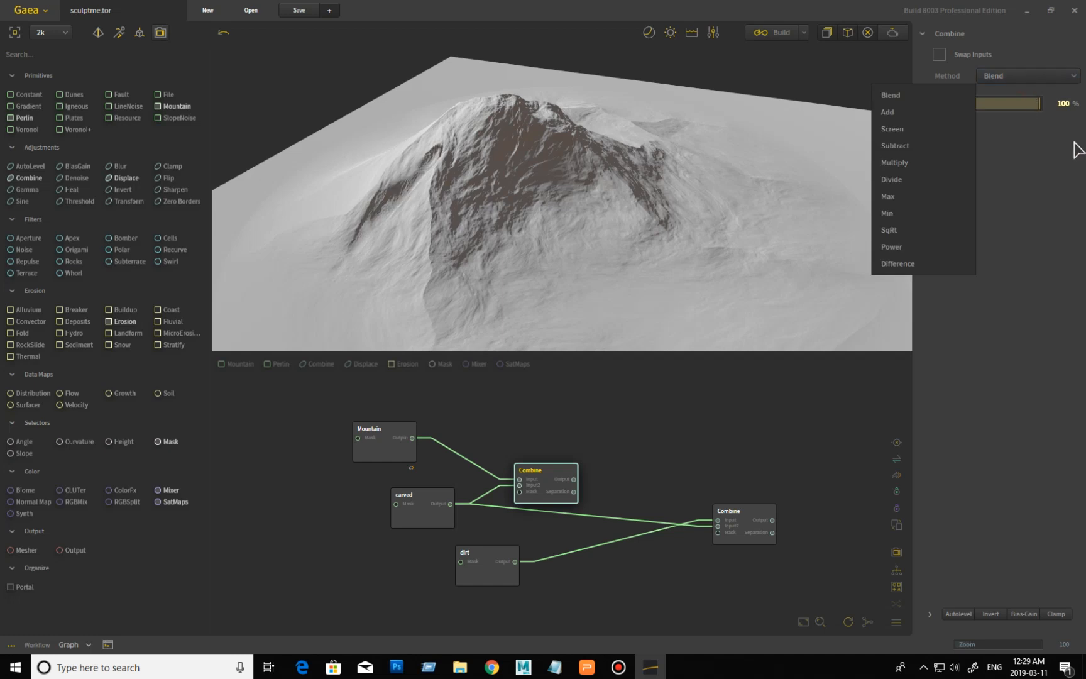
{"action": "left_click", "coordinate": [945, 263]}
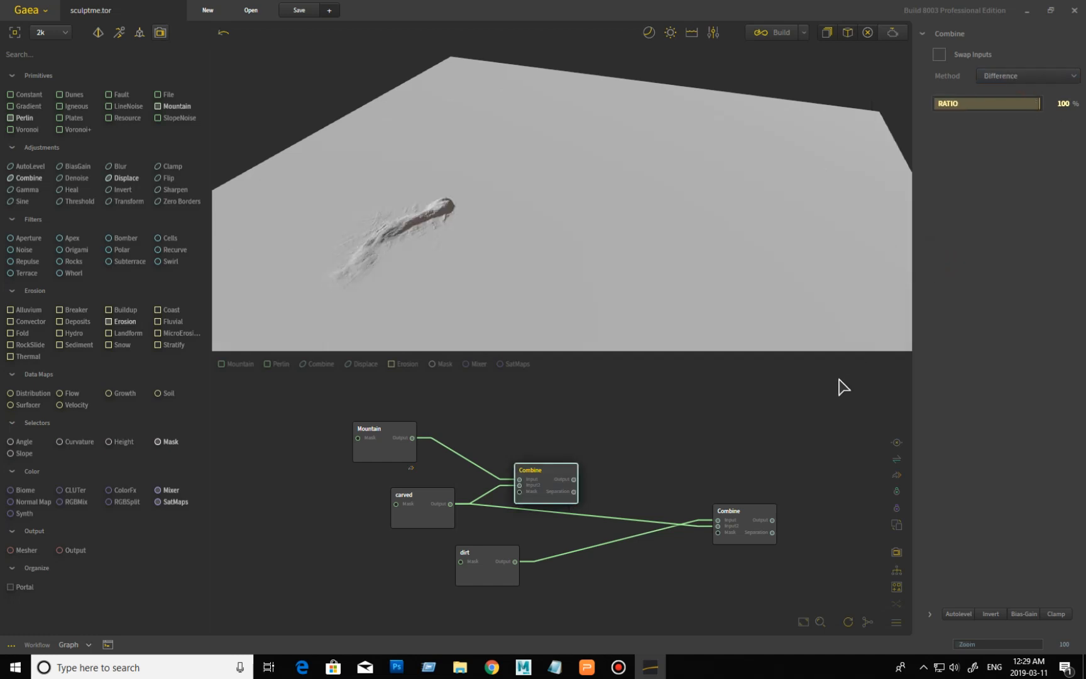
Set the Combine node of carved and dirt to a Ratio of 100% and the Difference method.
{"action": "left_click", "coordinate": [757, 511]}
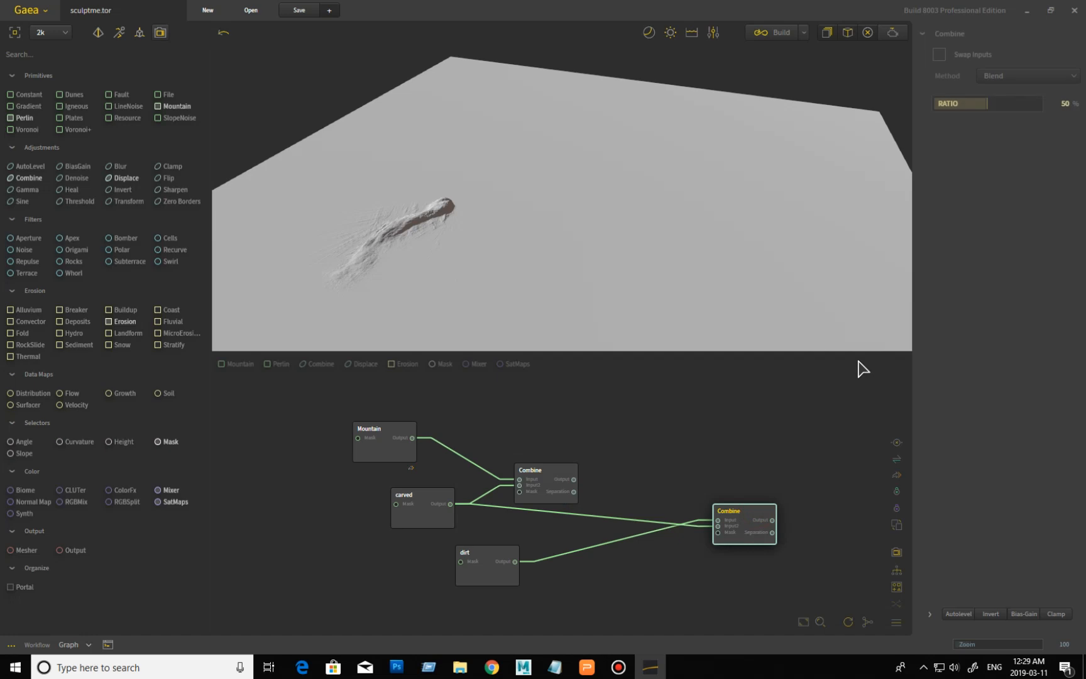
{"action": "left_click_drag", "start_coordinate": [988, 103], "coordinate": [1085, 104]}
{"action": "left_click", "coordinate": [1025, 76]}
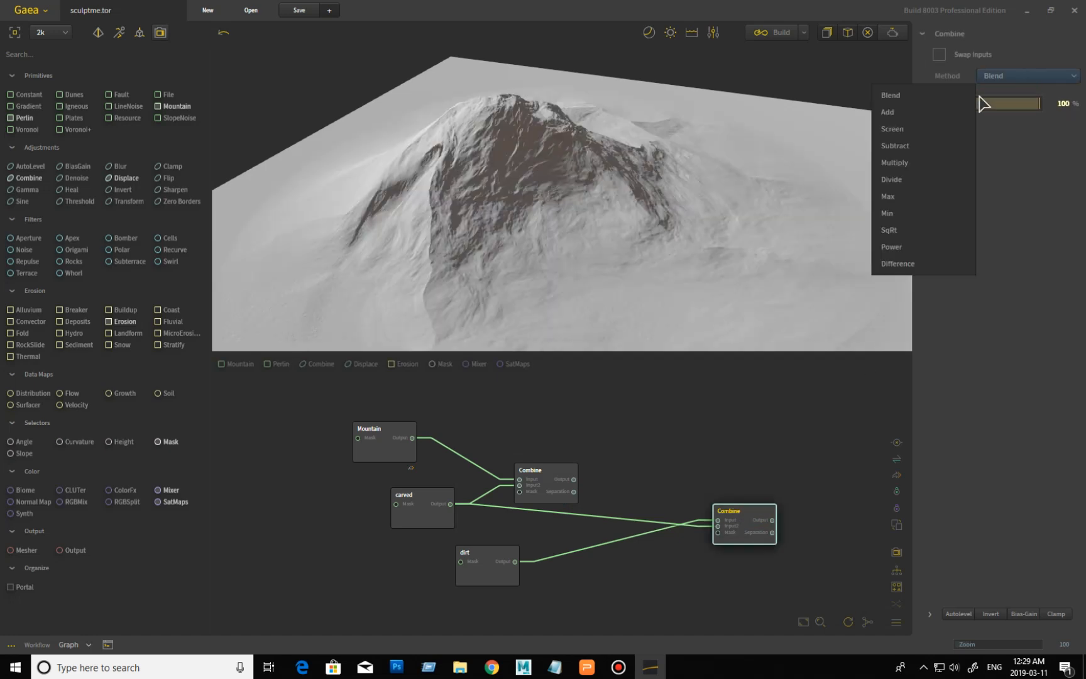
{"action": "left_click", "coordinate": [911, 264]}
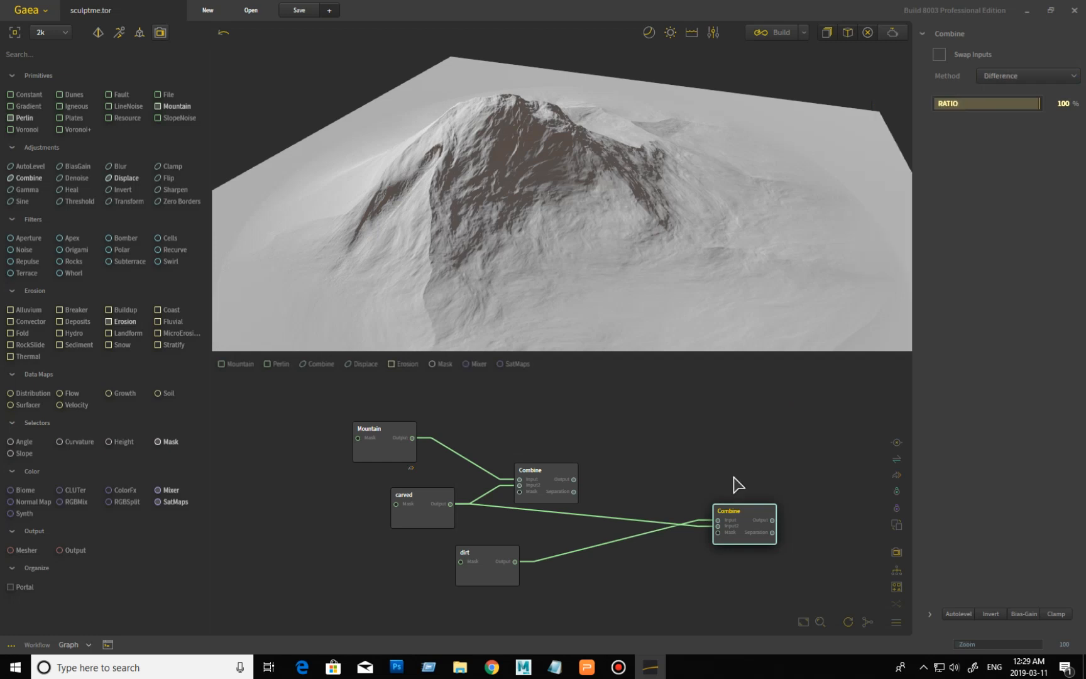
Align the Mountain, carved and dirt nodes in one column and the Combine nodes in another, and preview the carved and dirt difference.
{"action": "left_click_drag", "start_coordinate": [489, 570], "coordinate": [424, 570]}
{"action": "left_click_drag", "start_coordinate": [751, 515], "coordinate": [557, 534]}
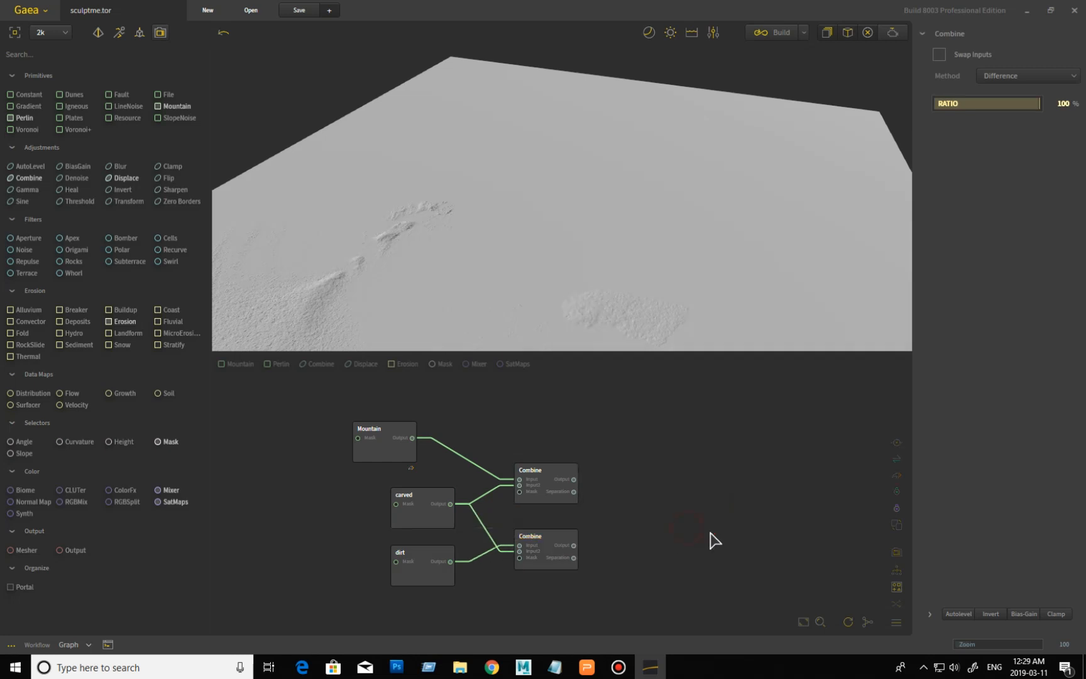
{"action": "left_click_drag", "start_coordinate": [391, 443], "coordinate": [426, 448]}
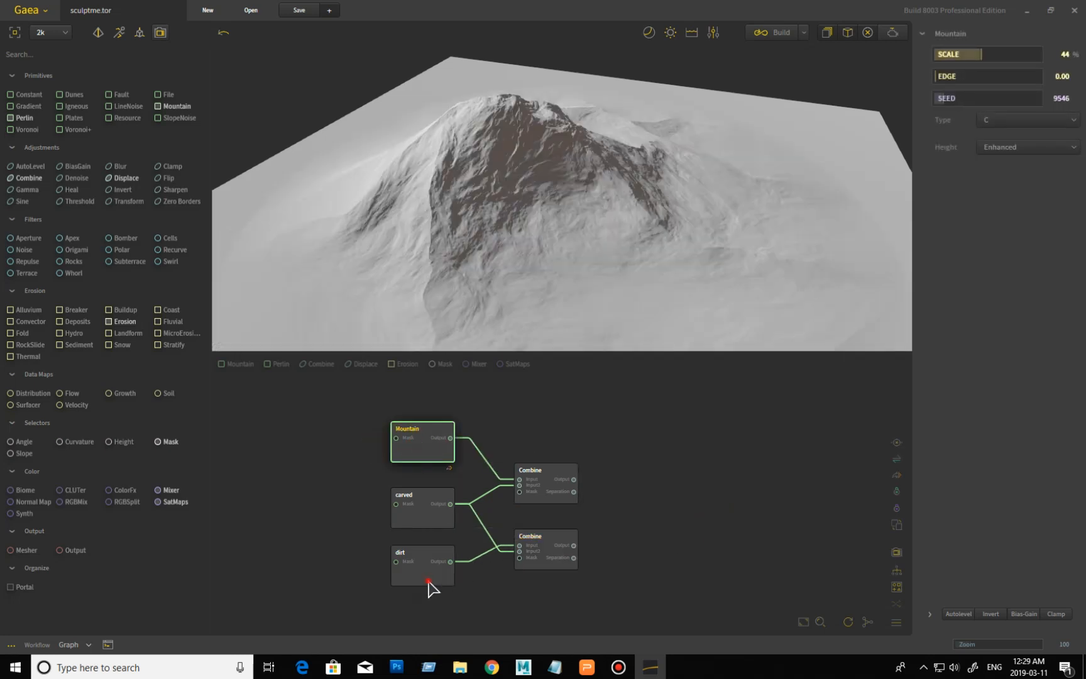
{"action": "left_click", "coordinate": [431, 581]}
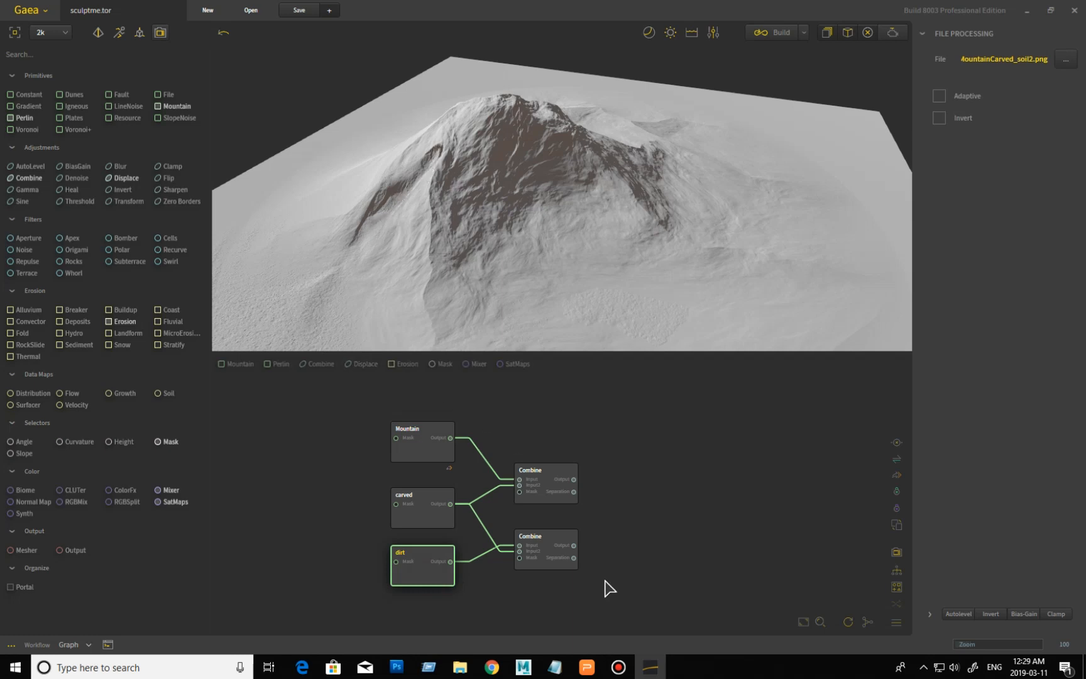
{"action": "left_click", "coordinate": [555, 544]}
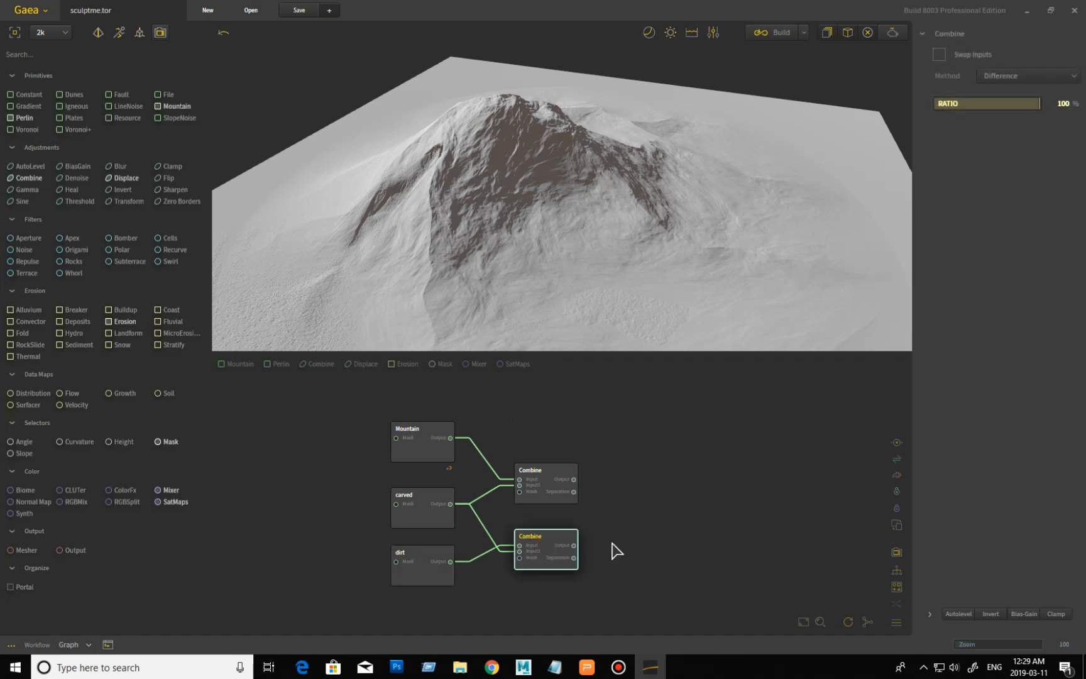
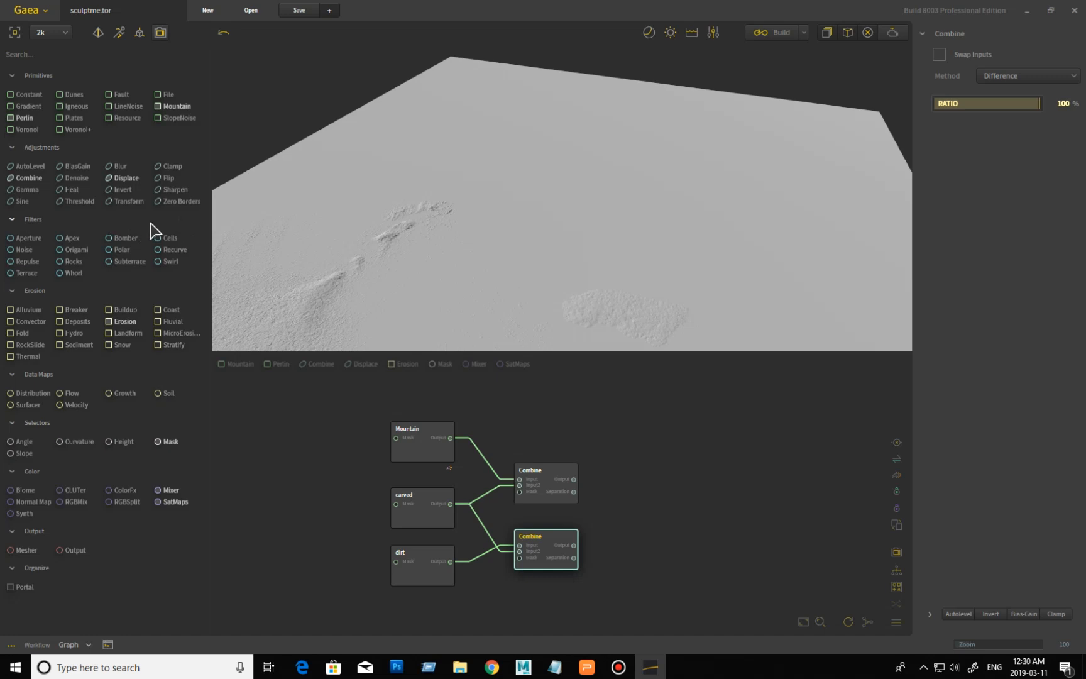
{"action": "left_click_drag", "start_coordinate": [75, 201], "coordinate": [592, 445]}
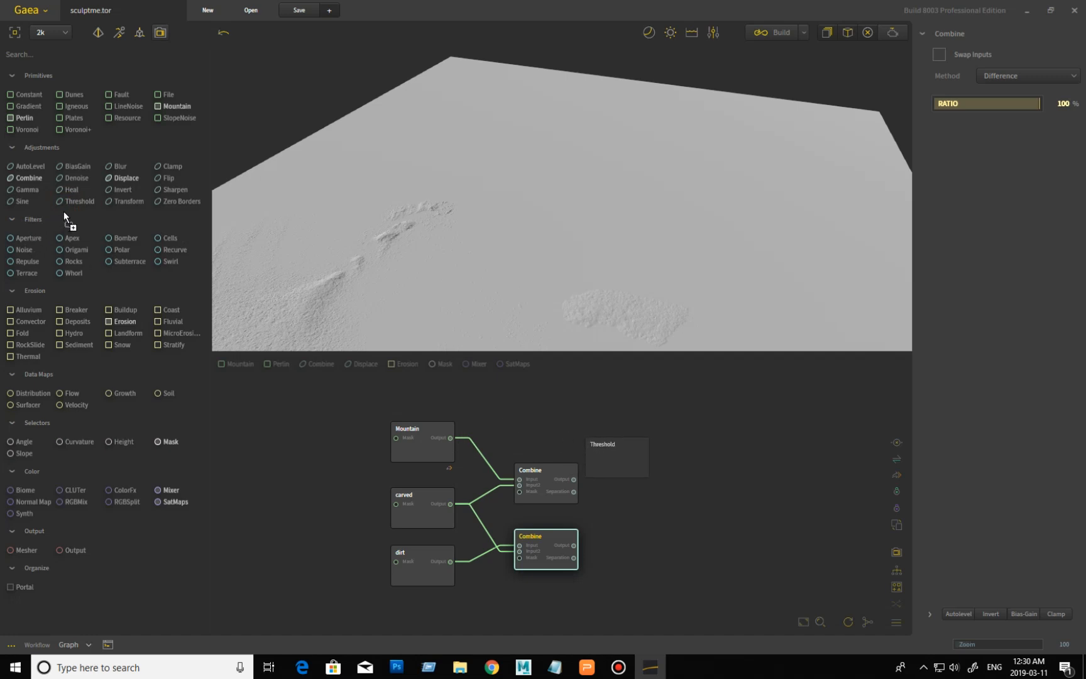
{"action": "left_click_drag", "start_coordinate": [438, 379], "coordinate": [670, 486]}
{"action": "key", "text": "Delete"}
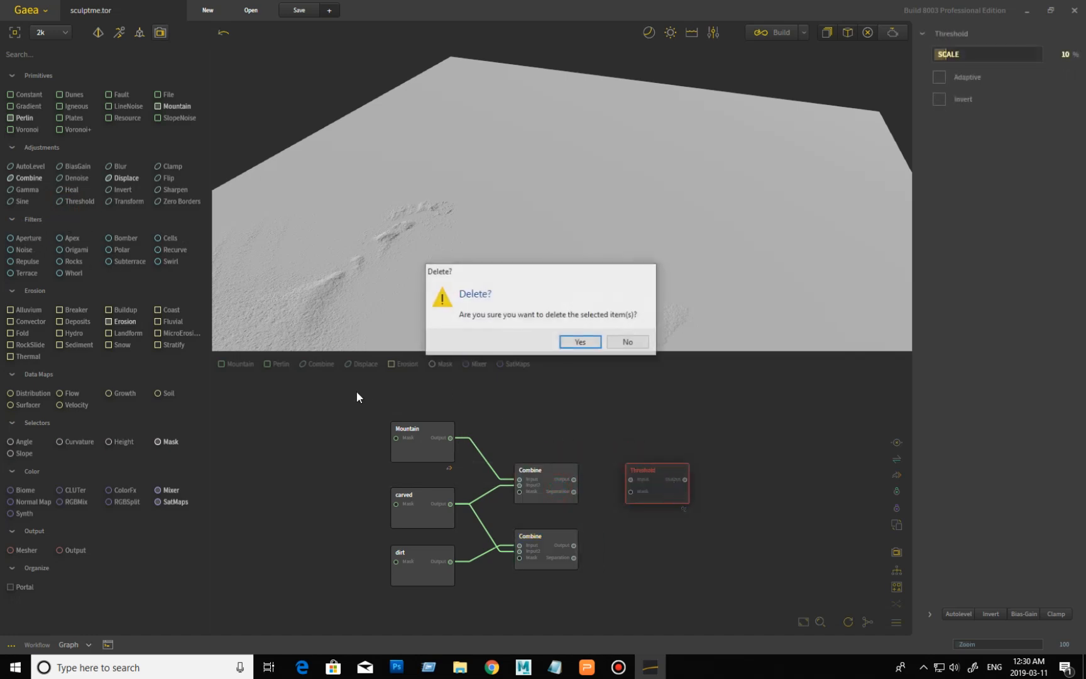
{"action": "left_click", "coordinate": [574, 344]}
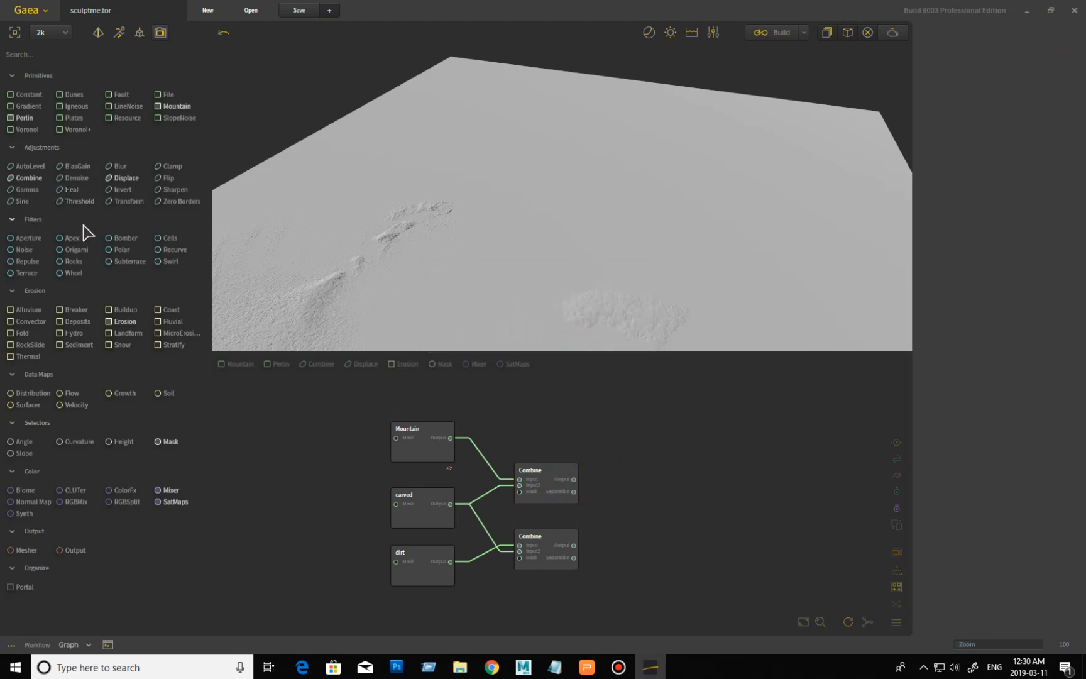
Add a Threshold node to the output of each of the two Combine nodes.
{"action": "left_click_drag", "start_coordinate": [78, 203], "coordinate": [545, 476]}
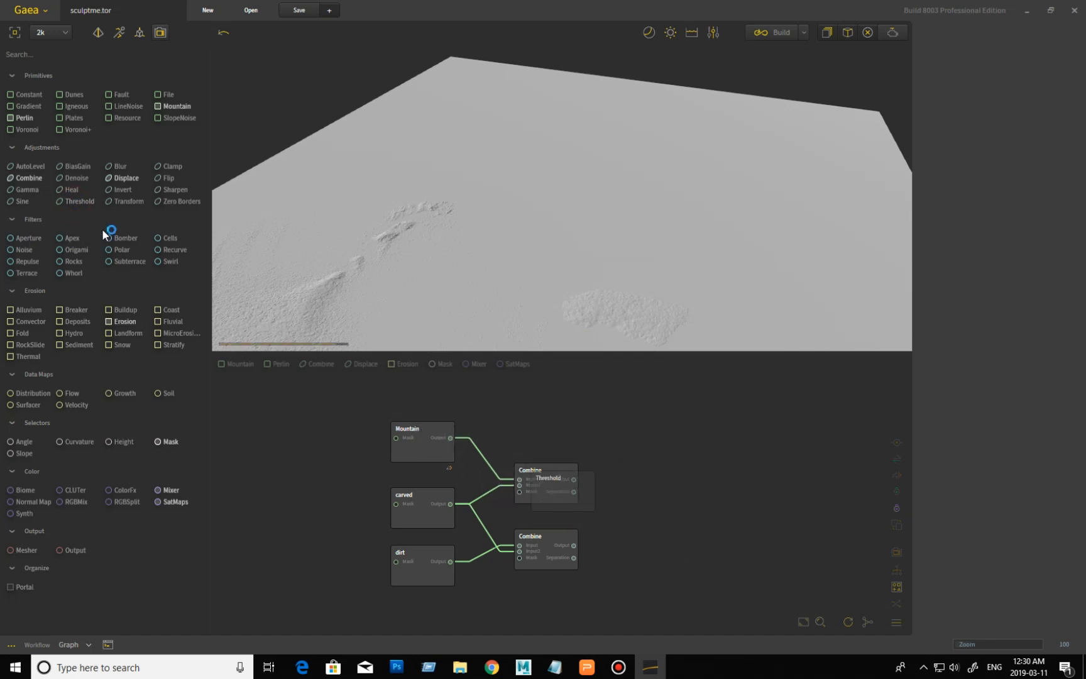
{"action": "left_click_drag", "start_coordinate": [76, 202], "coordinate": [553, 551]}
{"action": "left_click_drag", "start_coordinate": [688, 542], "coordinate": [689, 545]}
Set the Scale of the Threshold node on the Mountain and carved branch to 1%.
{"action": "left_click", "coordinate": [636, 477]}
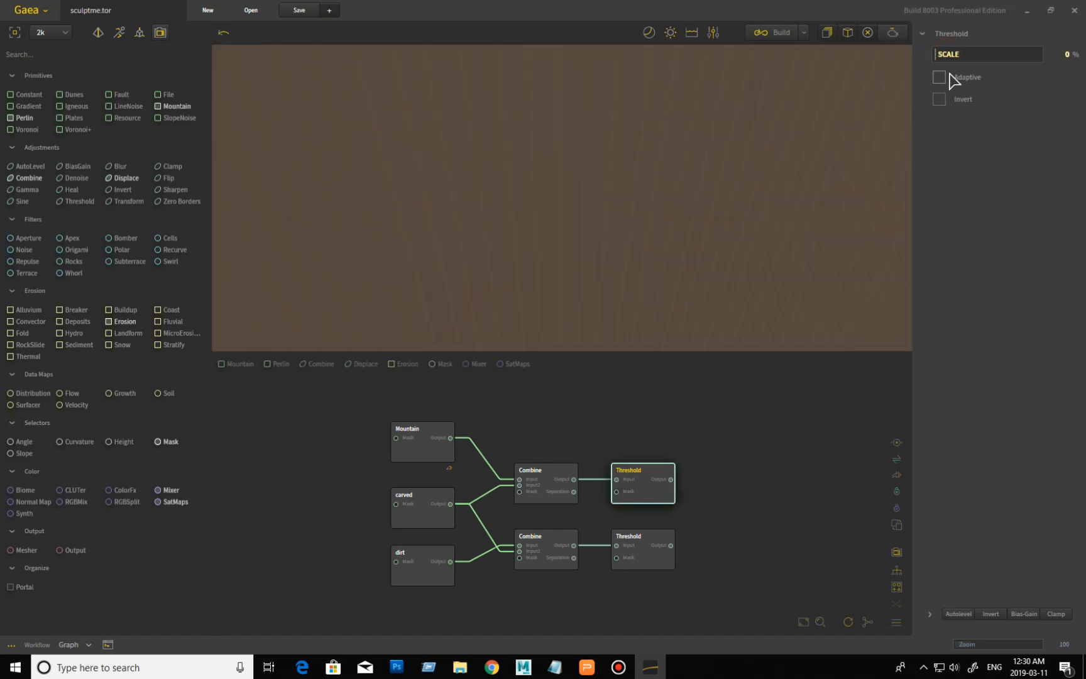
{"action": "right_click", "coordinate": [993, 54]}
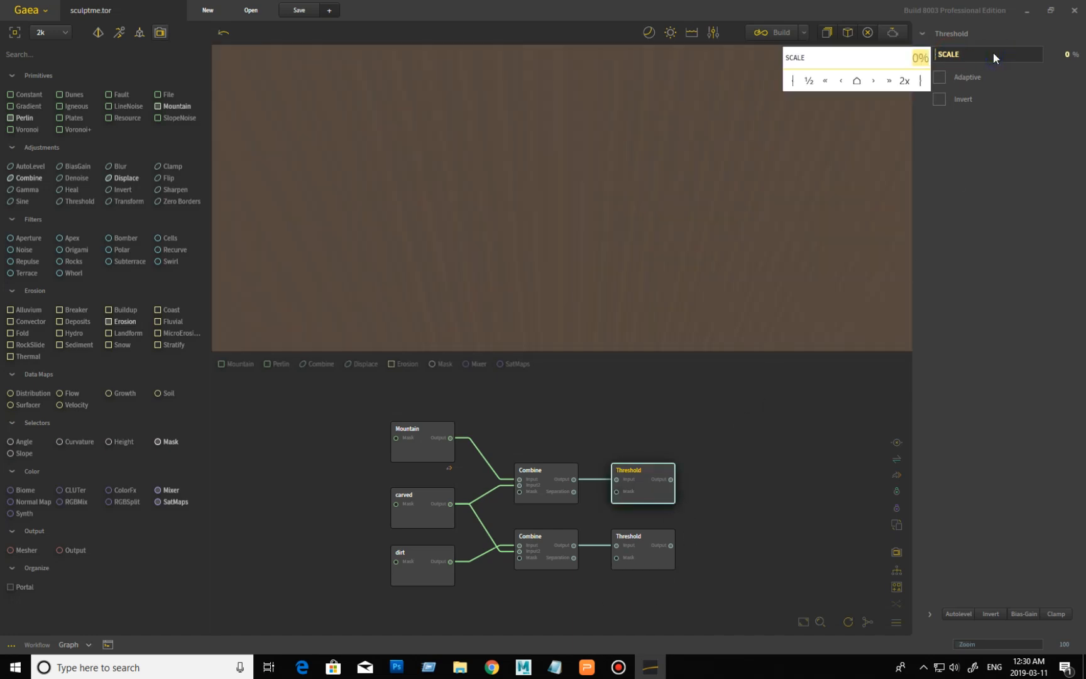
{"action": "left_click", "coordinate": [902, 59]}
{"action": "left_click", "coordinate": [914, 59]}
{"action": "type", "text": "1"}
{"action": "key", "text": "Return"}
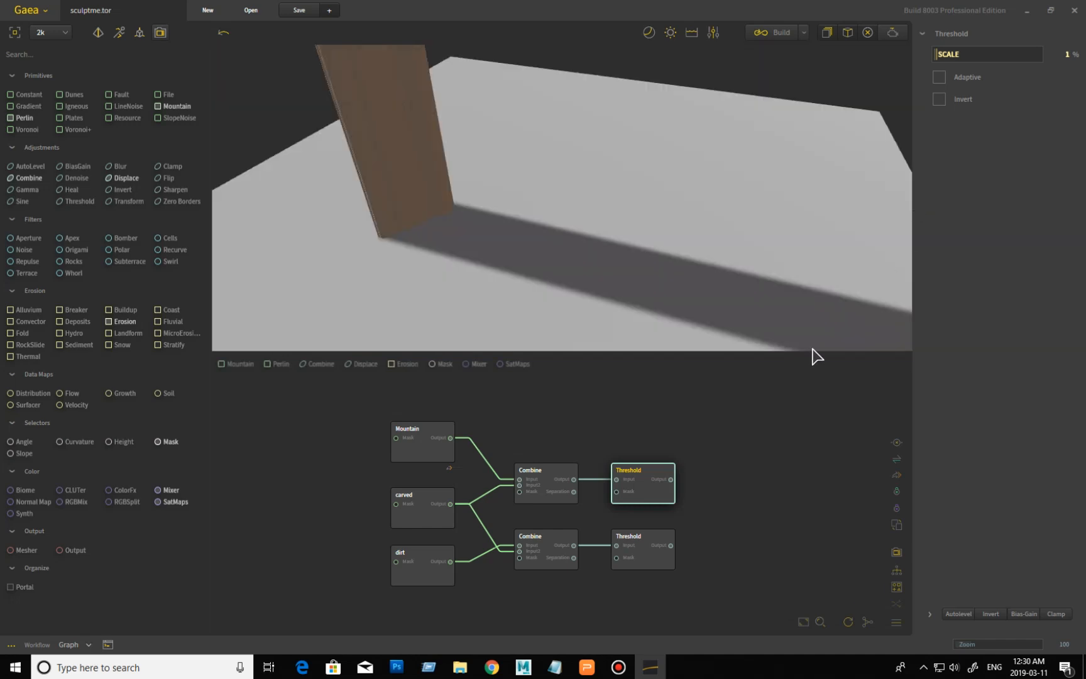
Set the Scale of the Threshold node on the carved and dirt branch to 1%, and select the dirt node for comparison.
{"action": "left_click", "coordinate": [649, 560]}
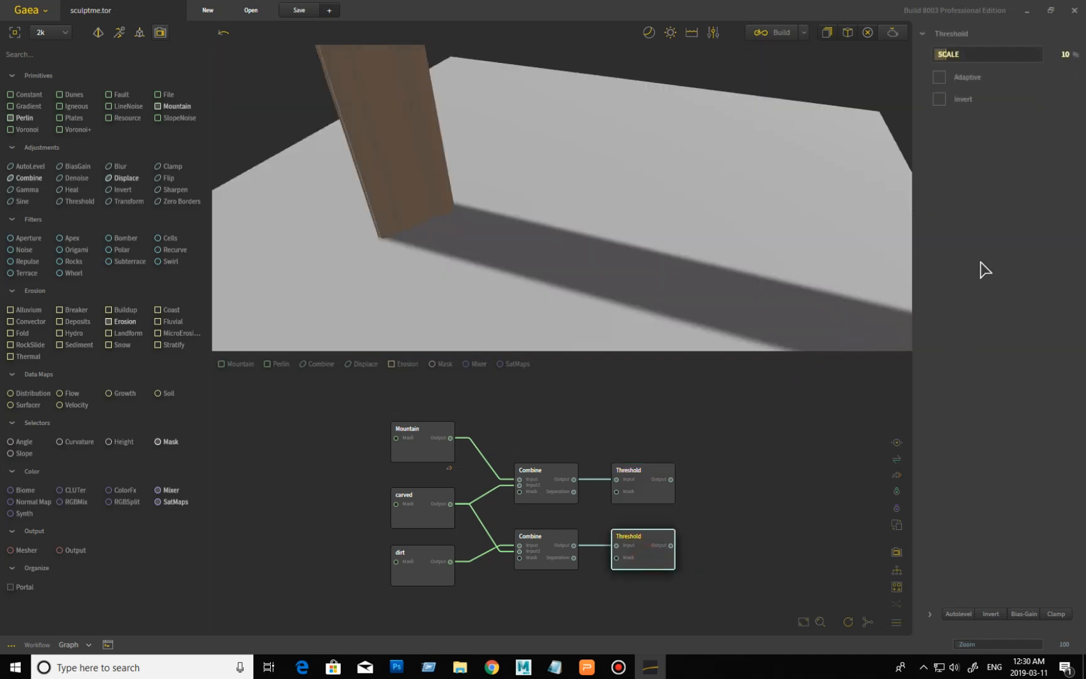
{"action": "right_click", "coordinate": [981, 54]}
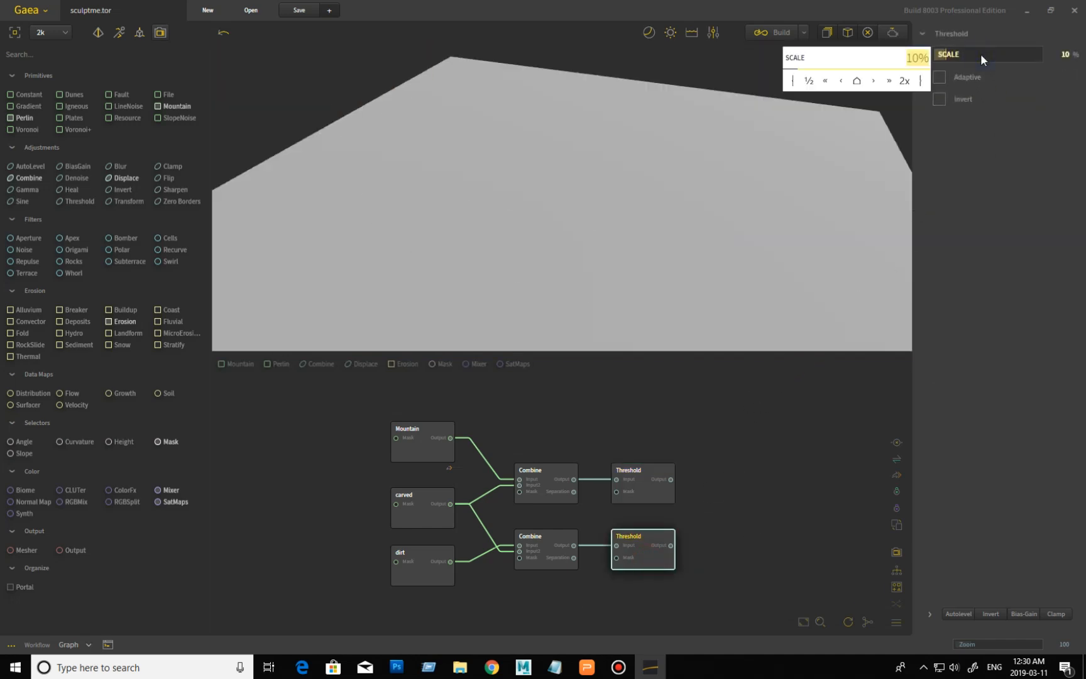
{"action": "left_click", "coordinate": [907, 59]}
{"action": "left_click", "coordinate": [916, 60]}
{"action": "key", "text": "Return"}
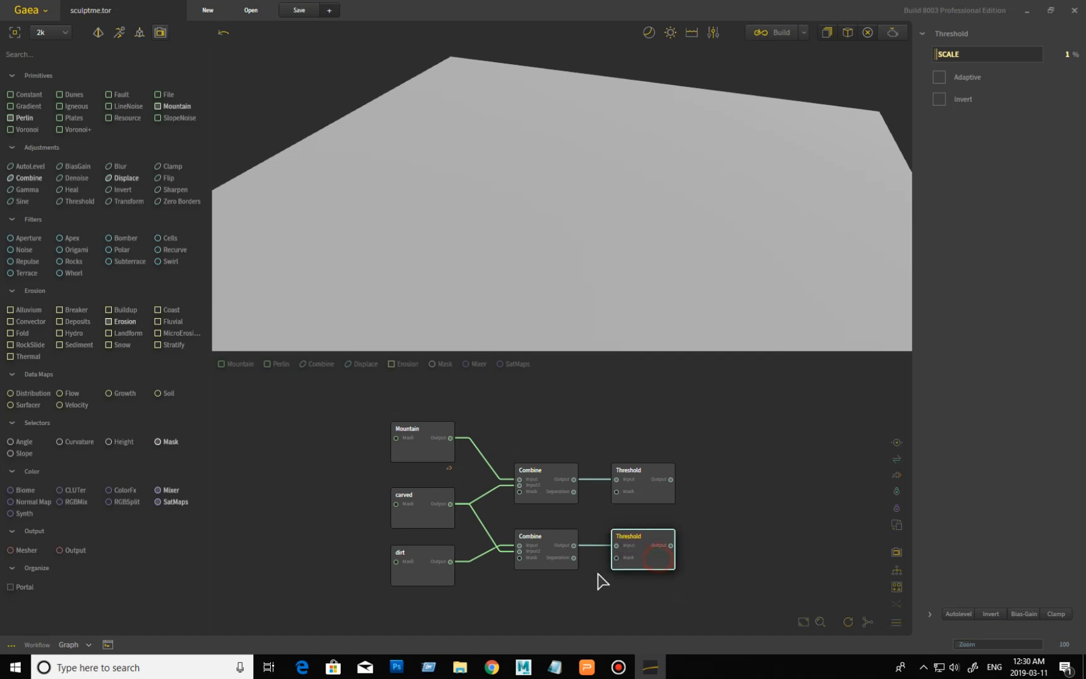
{"action": "left_click", "coordinate": [432, 579]}
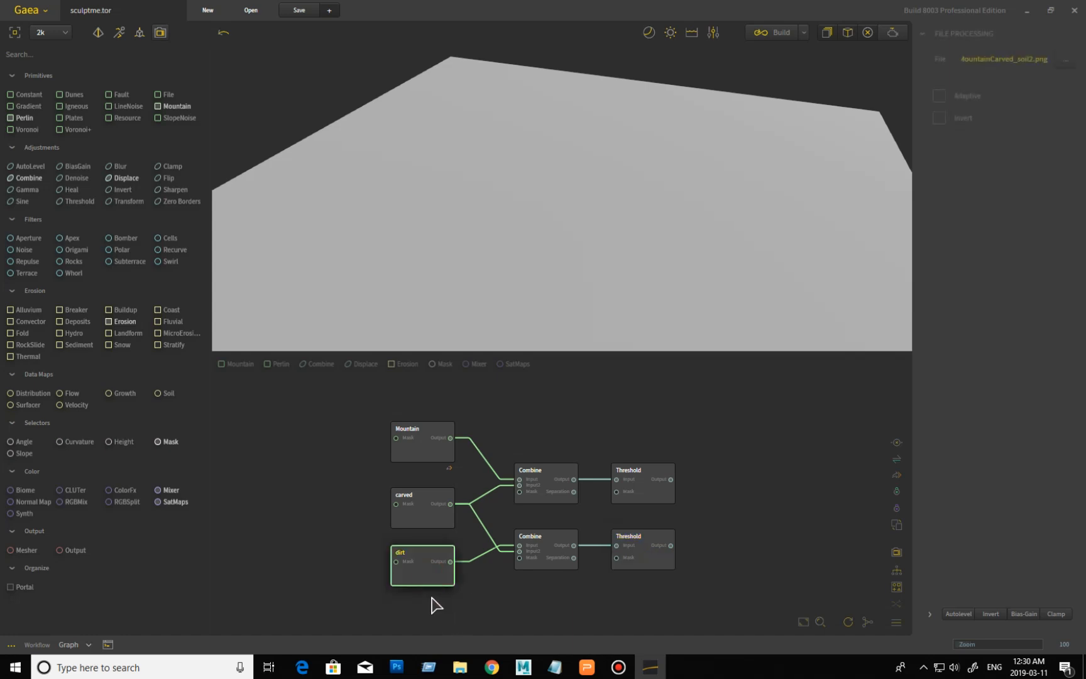
Pin the dirt node for color and mark it for export.
{"action": "right_click", "coordinate": [421, 567]}
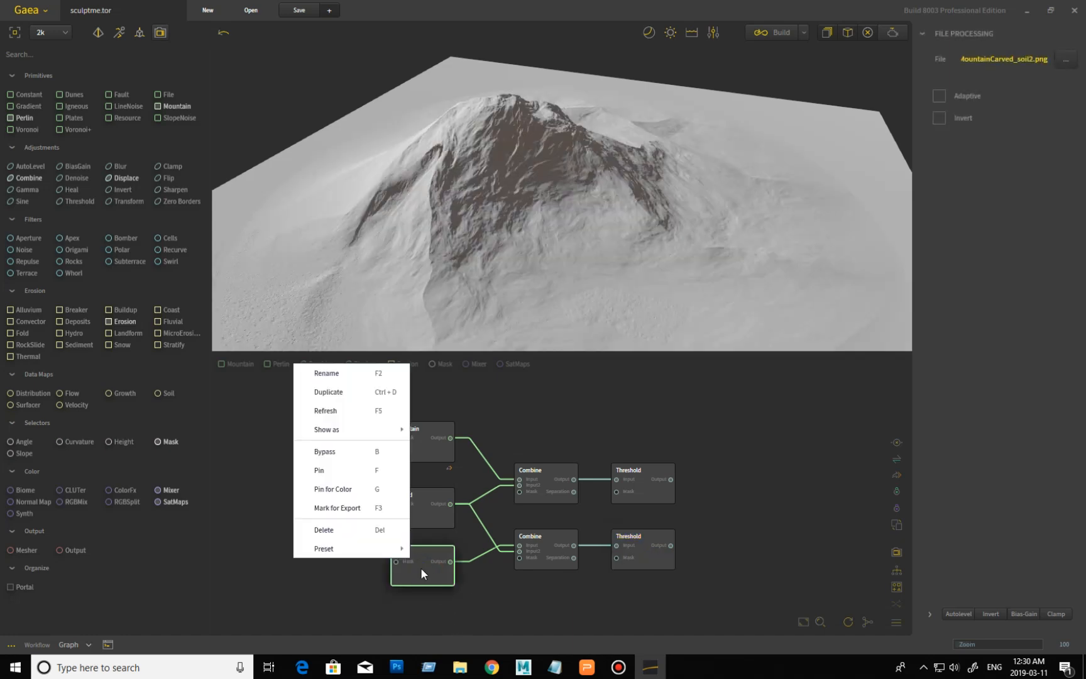
{"action": "left_click", "coordinate": [360, 490]}
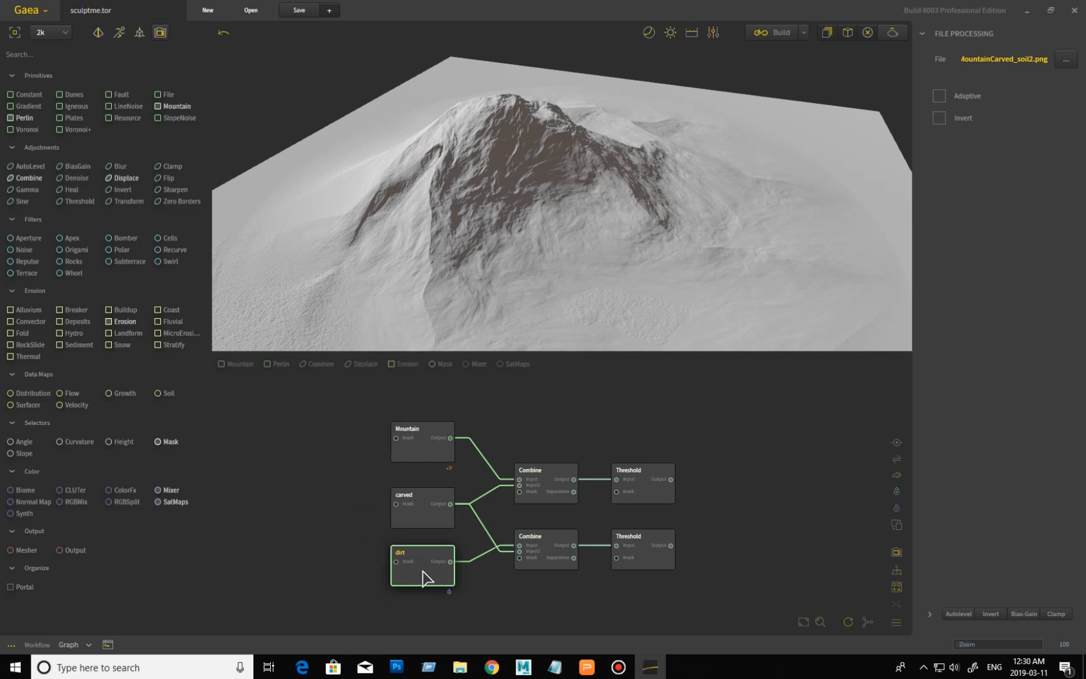
{"action": "right_click", "coordinate": [433, 575]}
{"action": "left_click", "coordinate": [358, 510]}
Set both Threshold nodes to show as Mask.
{"action": "left_click", "coordinate": [645, 542]}
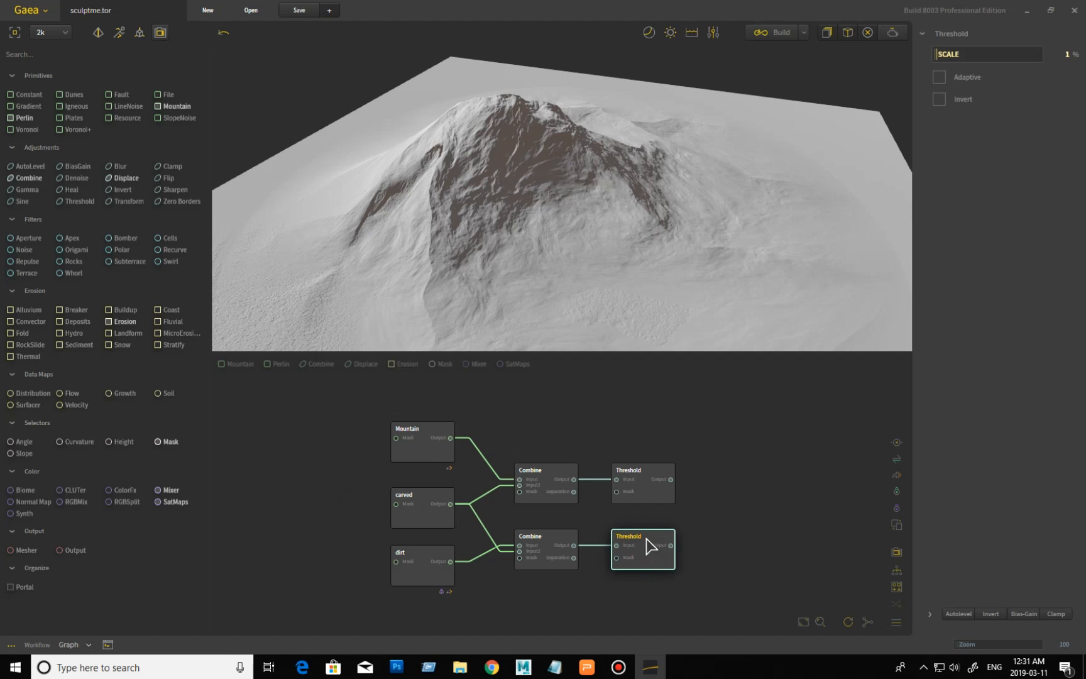
{"action": "right_click", "coordinate": [646, 540]}
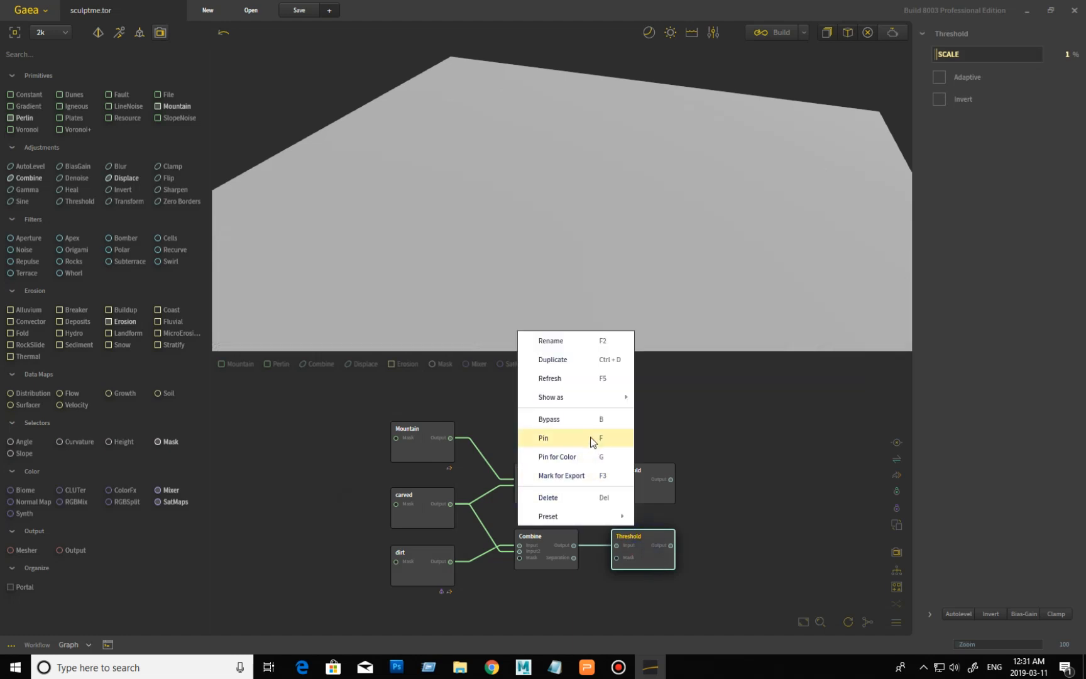
{"action": "mouse_move", "coordinate": [592, 406]}
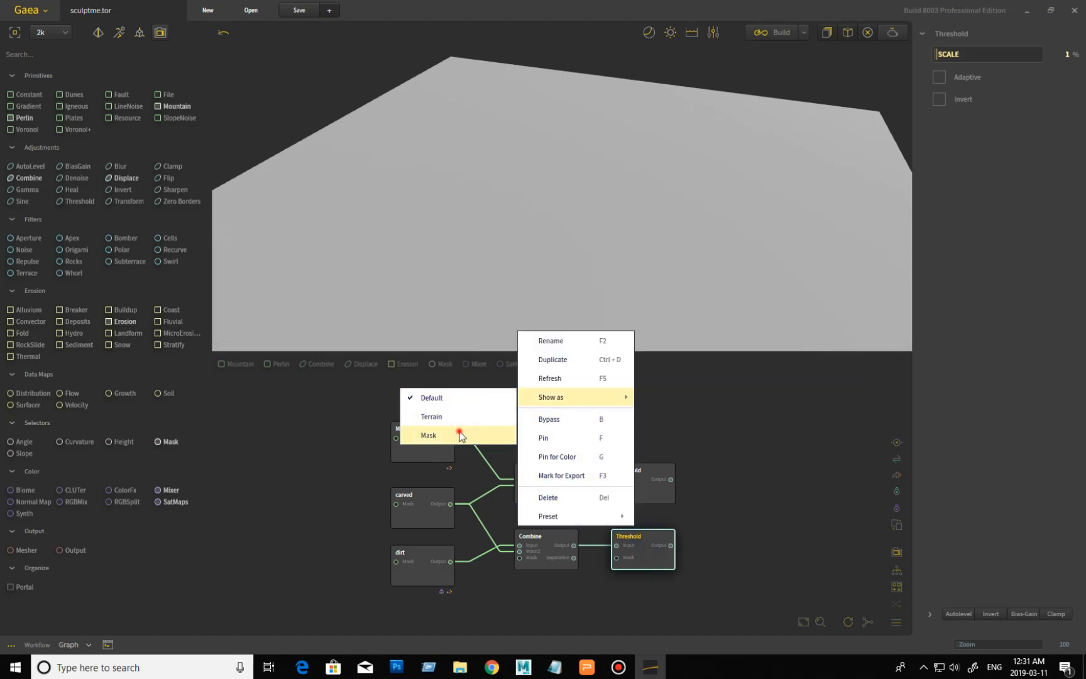
{"action": "left_click", "coordinate": [478, 450]}
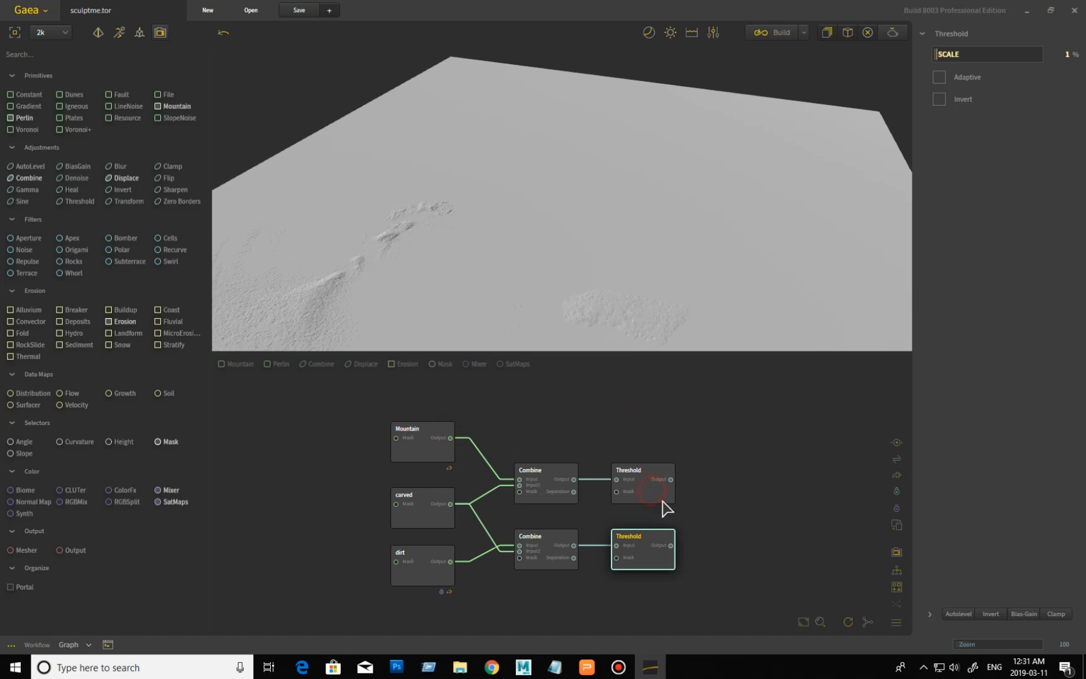
{"action": "left_click", "coordinate": [665, 507]}
{"action": "right_click", "coordinate": [657, 493]}
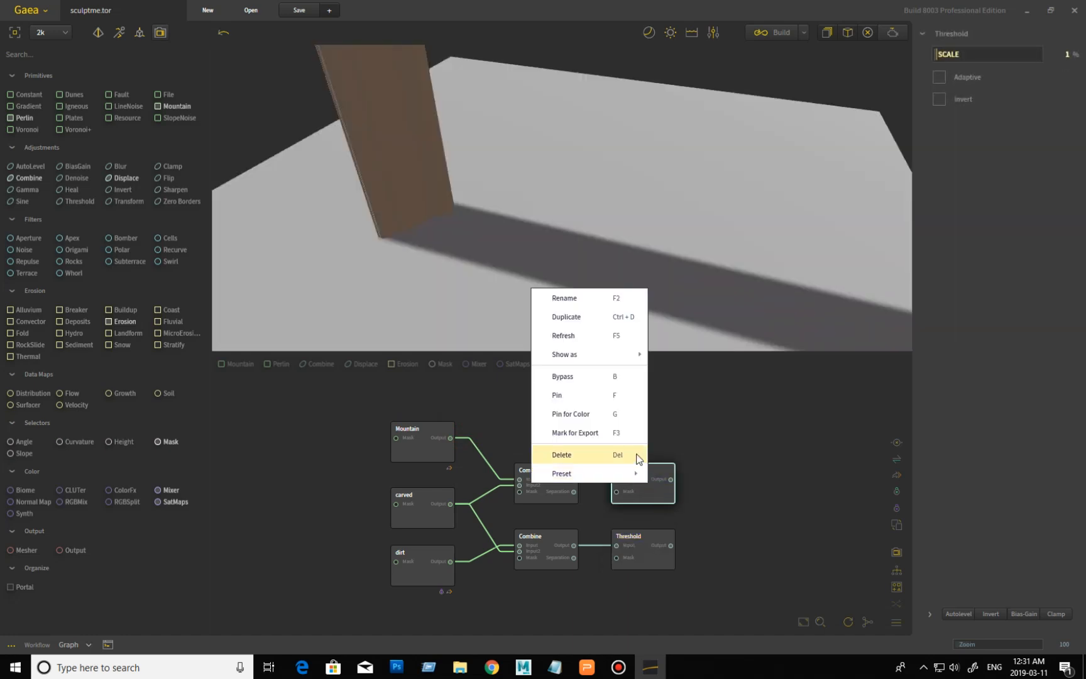
{"action": "mouse_move", "coordinate": [608, 353]}
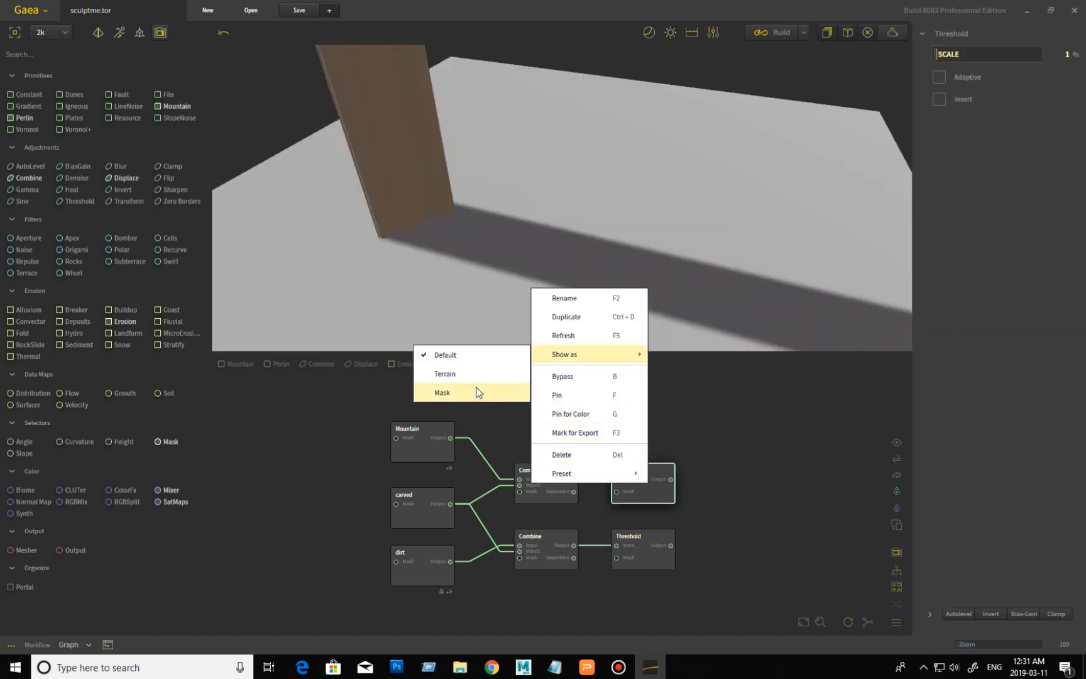
{"action": "left_click", "coordinate": [477, 393]}
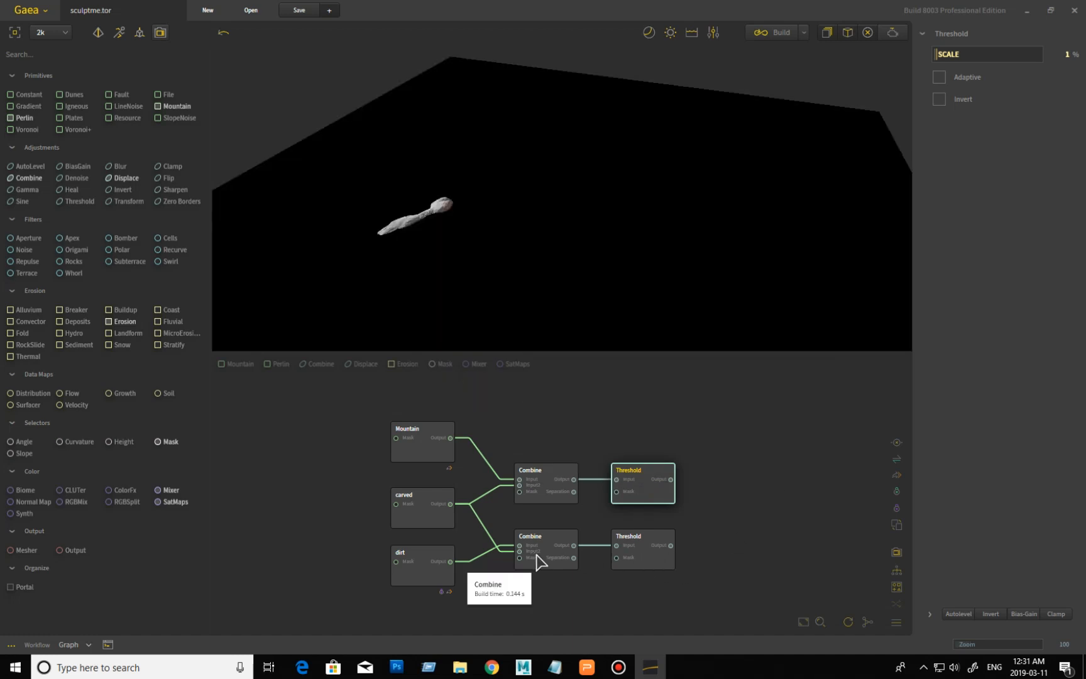
Set the Scale of the Threshold node on the carved and dirt branch to 0%.
{"action": "left_click", "coordinate": [427, 575]}
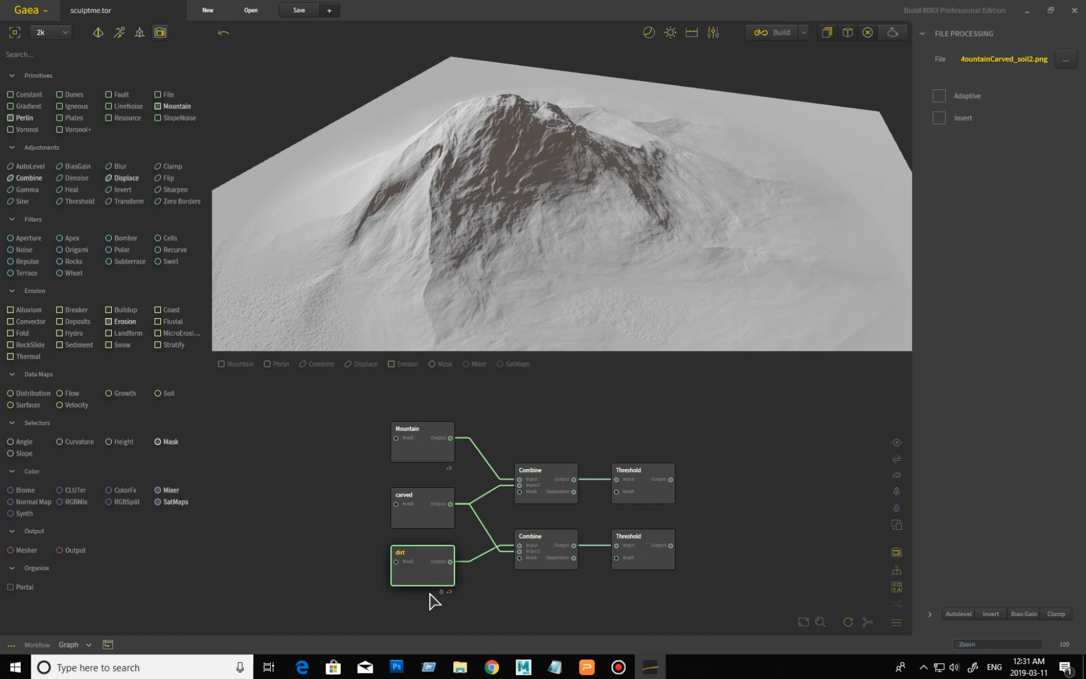
{"action": "left_click", "coordinate": [658, 500]}
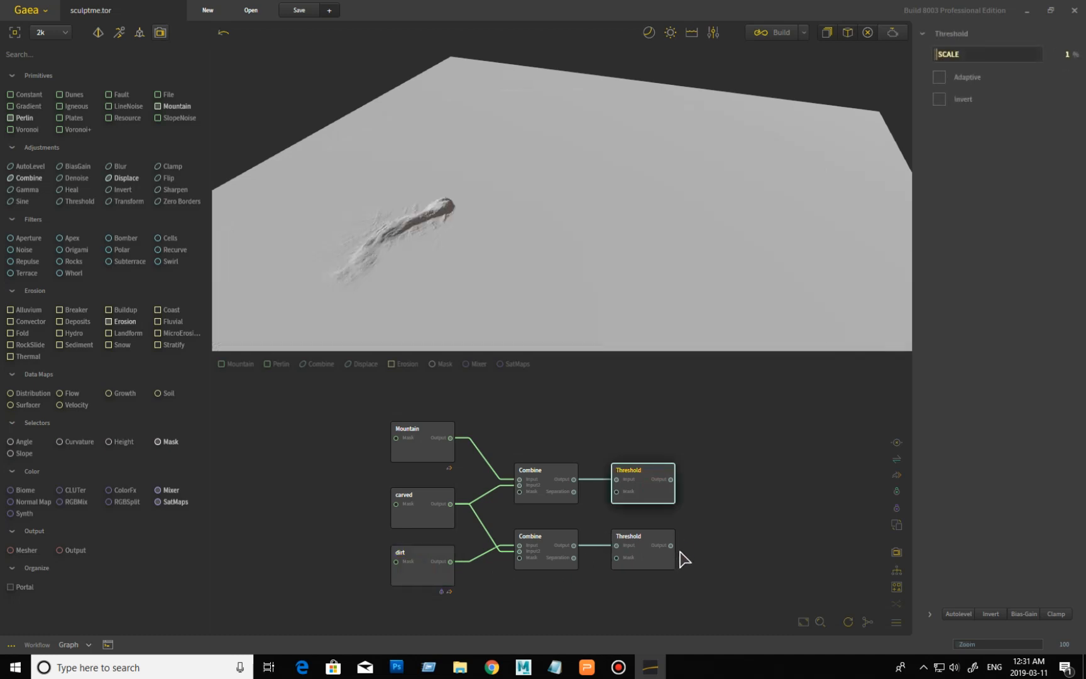
{"action": "left_click", "coordinate": [635, 565]}
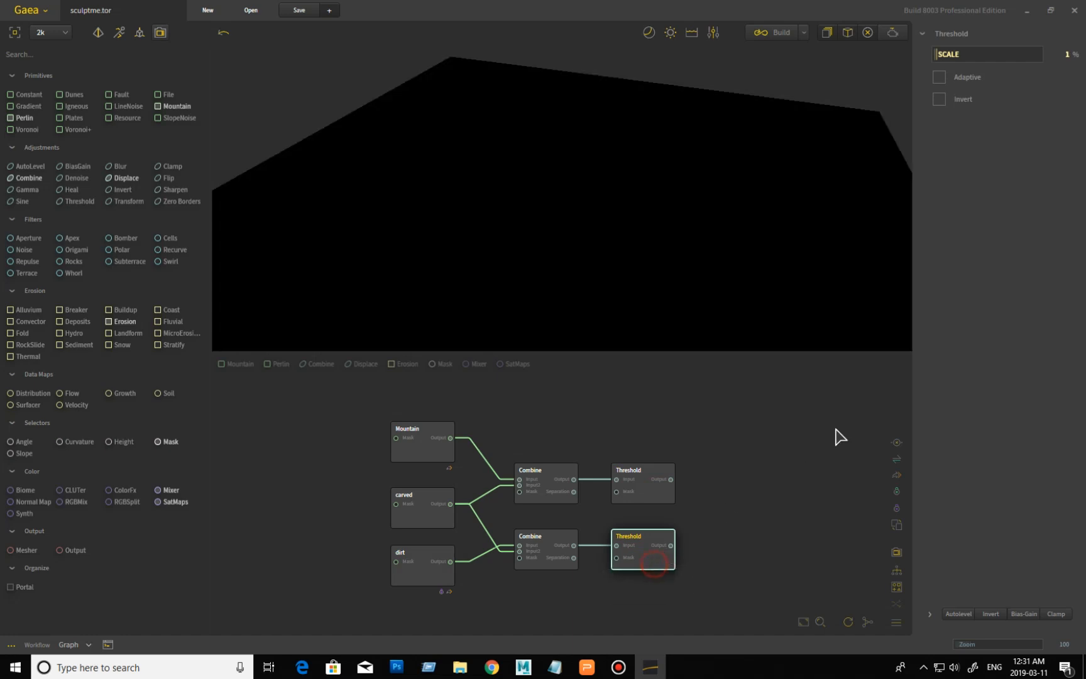
{"action": "left_click", "coordinate": [971, 55]}
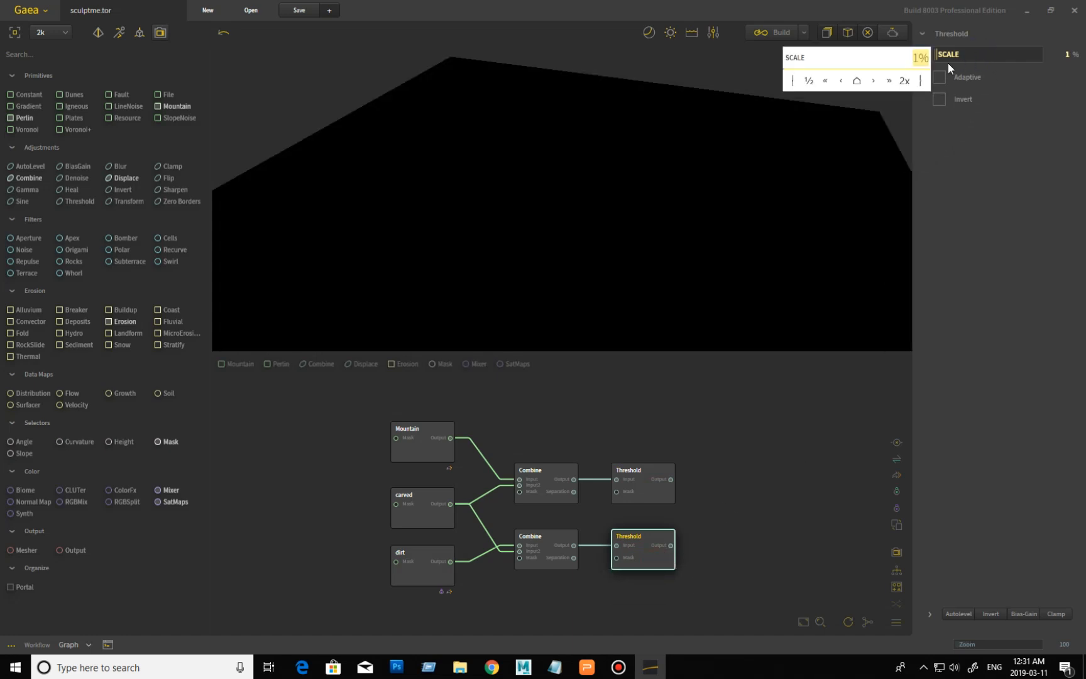
{"action": "left_click", "coordinate": [912, 59]}
{"action": "left_click", "coordinate": [918, 58]}
{"action": "key", "text": "BackSpace"}
{"action": "key", "text": "Return"}
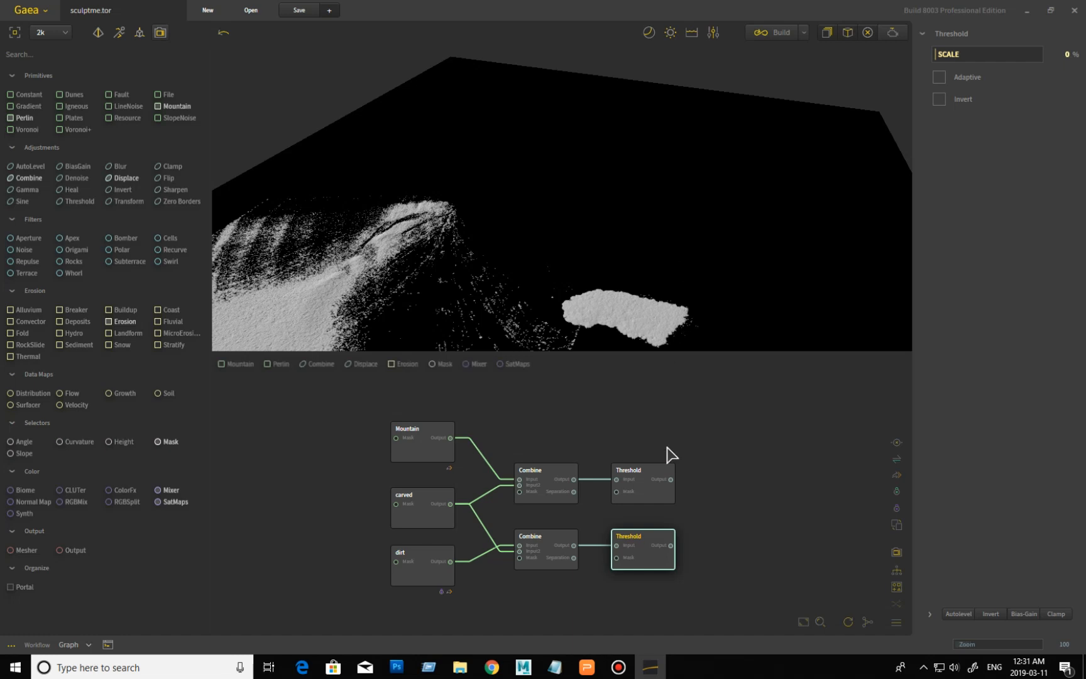
Preview the Threshold masks and the dirt terrain, and add two Mixer nodes, one beyond each Threshold node.
{"action": "left_click", "coordinate": [653, 492]}
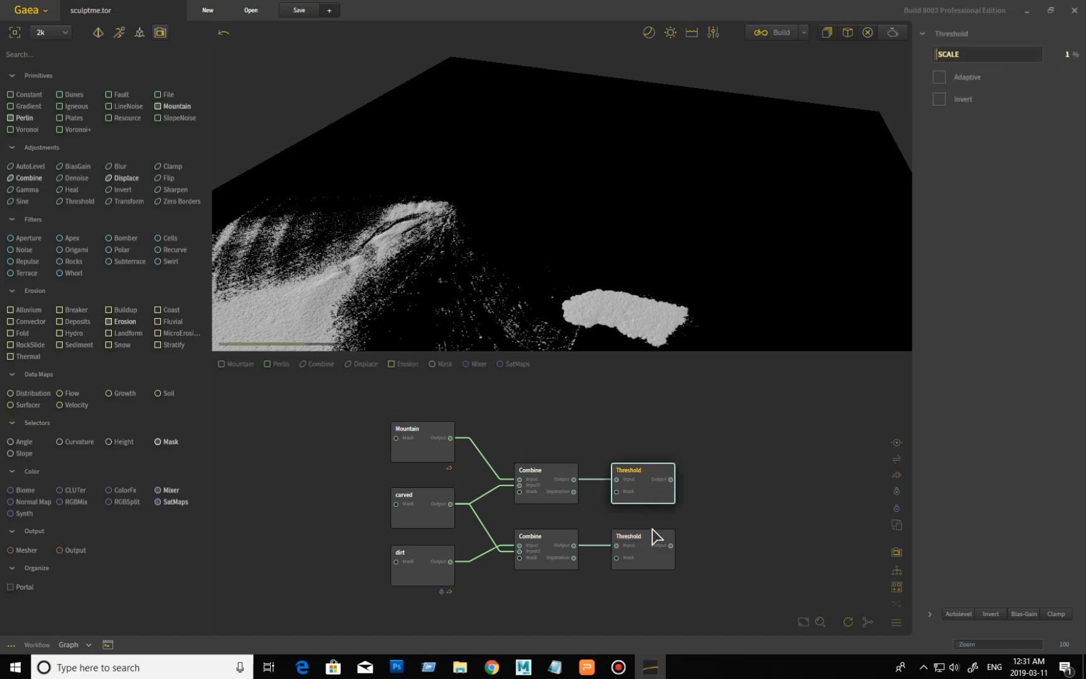
{"action": "left_click", "coordinate": [650, 559]}
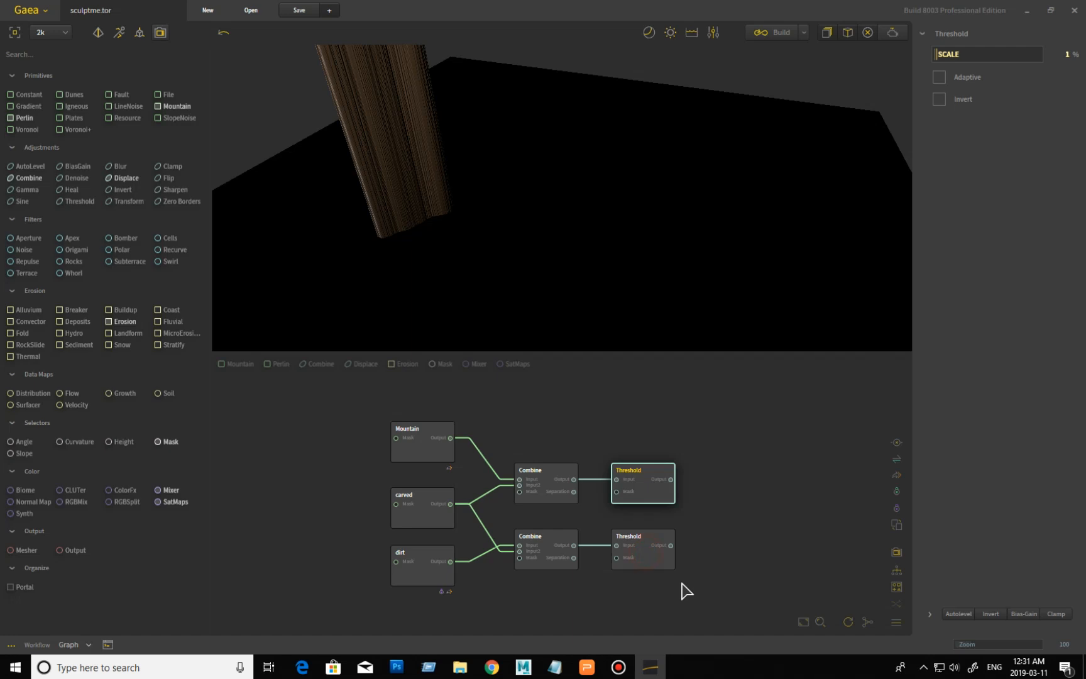
{"action": "left_click", "coordinate": [434, 575]}
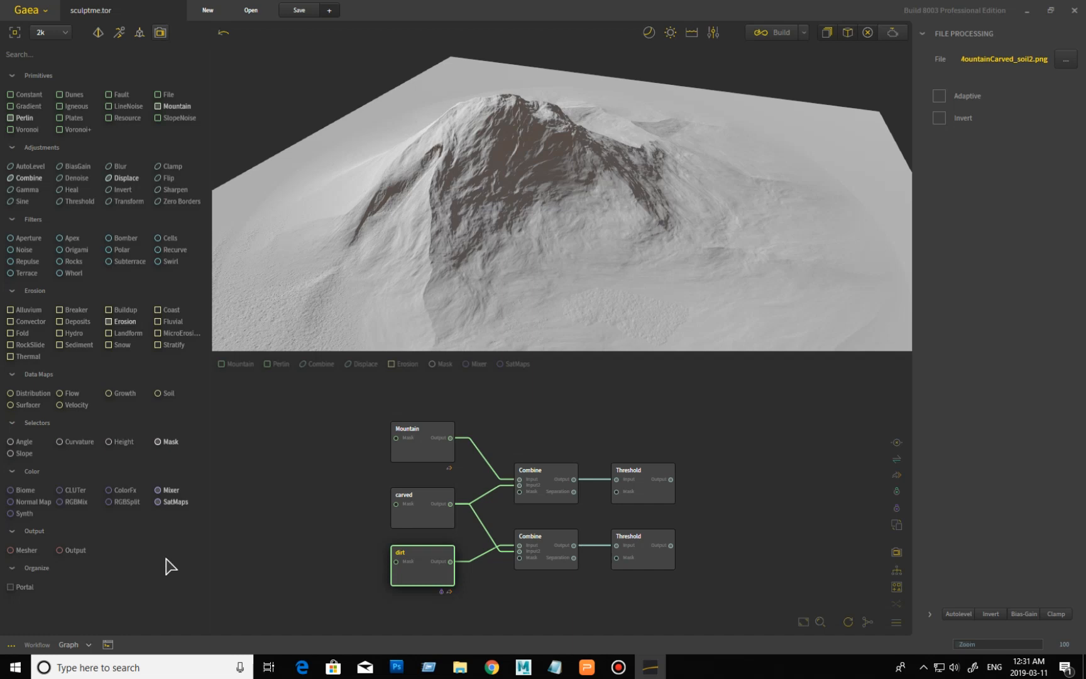
{"action": "left_click_drag", "start_coordinate": [172, 496], "coordinate": [766, 451]}
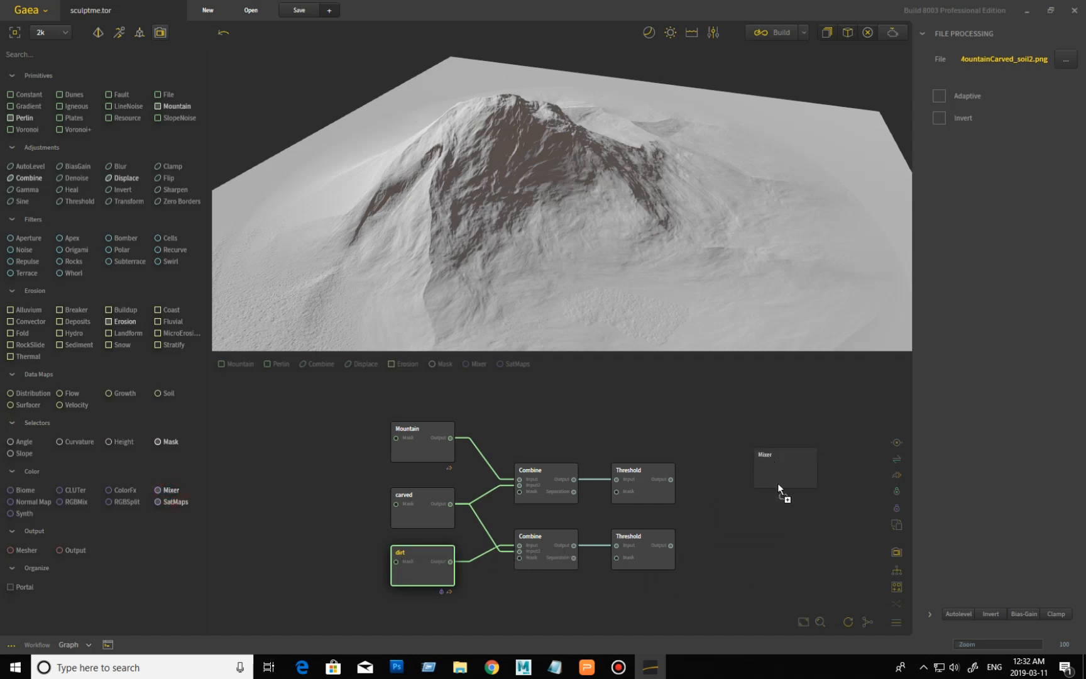
{"action": "left_click_drag", "start_coordinate": [789, 510], "coordinate": [789, 510]}
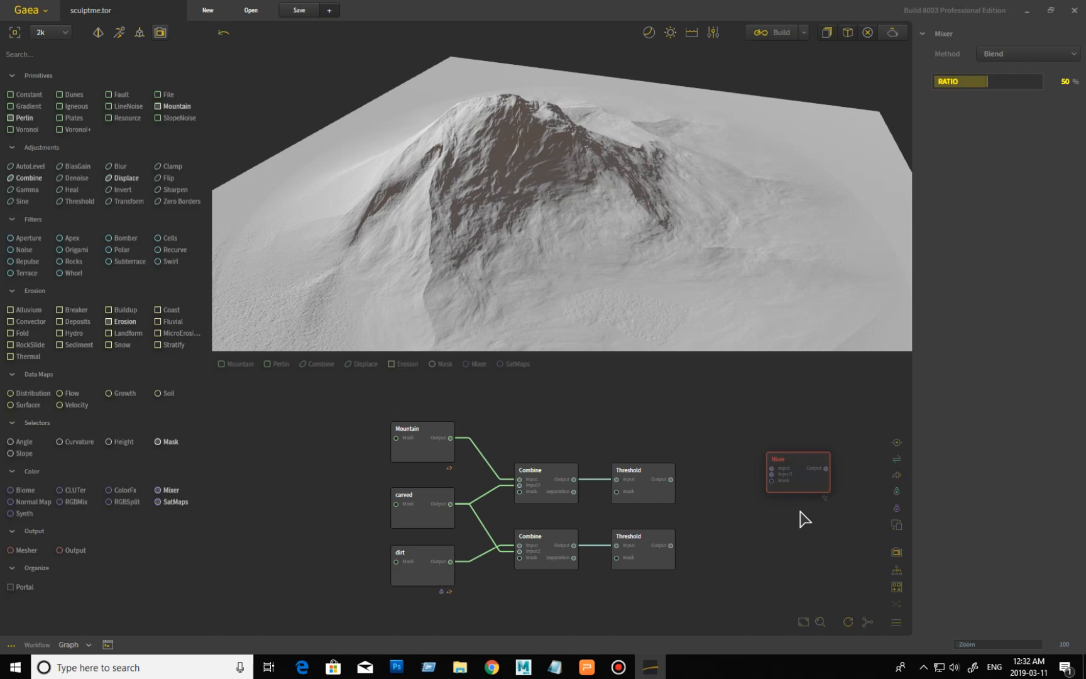
{"action": "left_click_drag", "start_coordinate": [170, 494], "coordinate": [761, 526]}
{"action": "left_click", "coordinate": [669, 568]}
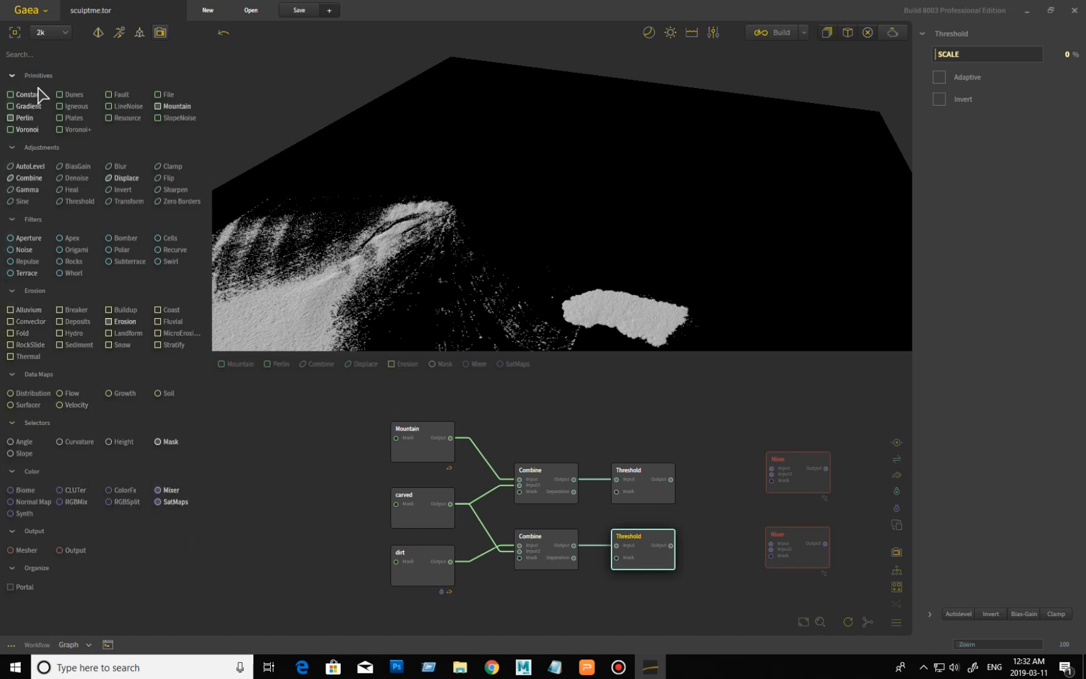
{"action": "left_click_drag", "start_coordinate": [28, 94], "coordinate": [652, 394]}
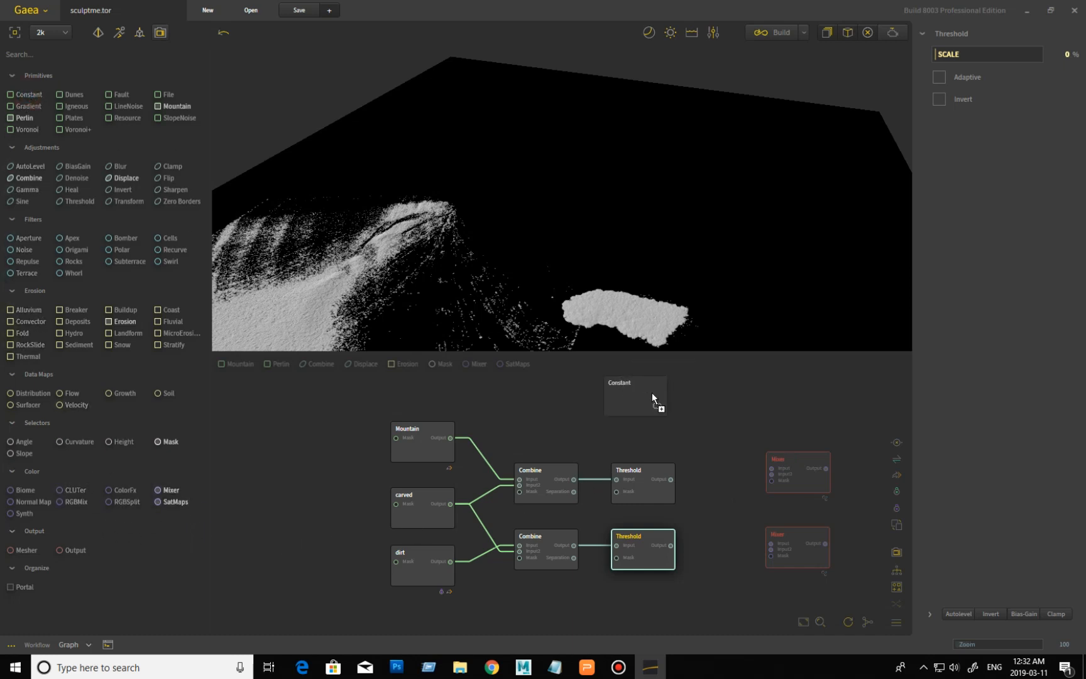
{"action": "left_click_drag", "start_coordinate": [688, 442], "coordinate": [687, 451]}
{"action": "mouse_move", "coordinate": [655, 409]}
{"action": "left_mouse_down"}
{"action": "mouse_move", "coordinate": [638, 403]}
{"action": "mouse_move", "coordinate": [647, 392]}
{"action": "left_mouse_up"}
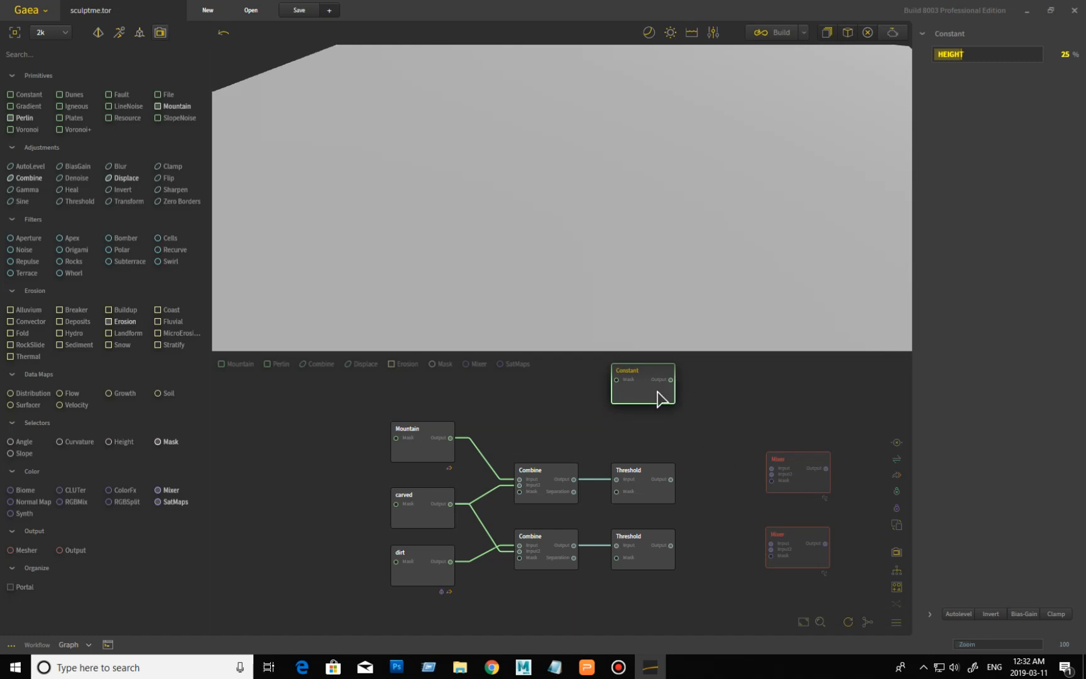
{"action": "left_click_drag", "start_coordinate": [653, 398], "coordinate": [653, 428]}
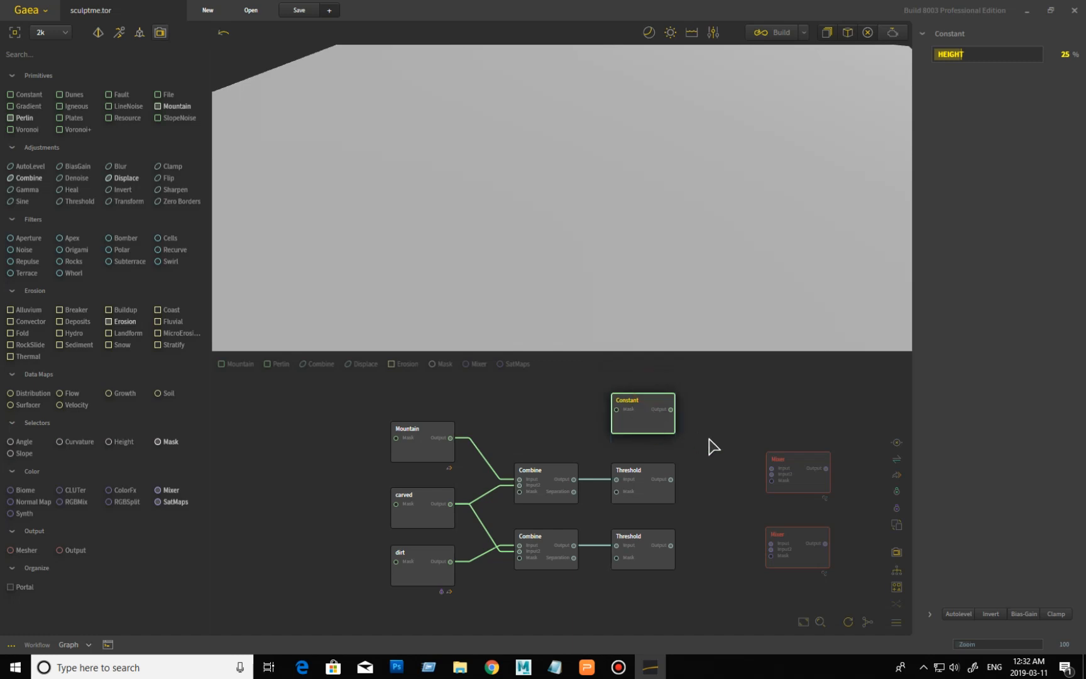
{"action": "key", "text": "Delete"}
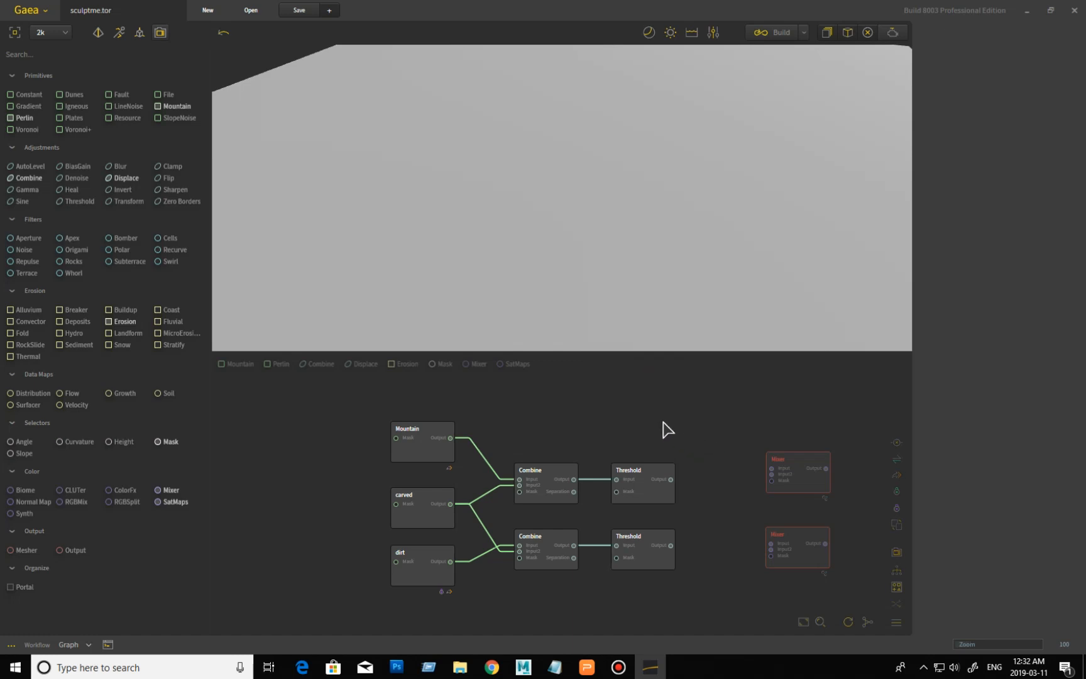
Add a CLUTer node to the output of each Threshold node and move the two Mixer nodes clear of them.
{"action": "left_click_drag", "start_coordinate": [69, 495], "coordinate": [623, 476]}
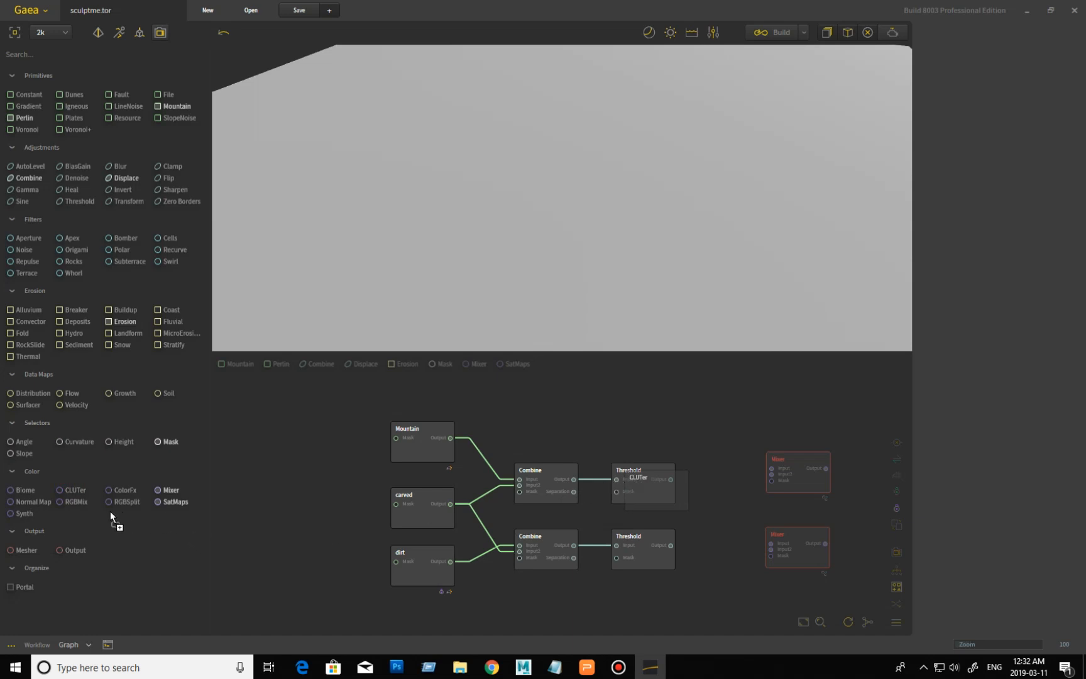
{"action": "left_click", "coordinate": [71, 489]}
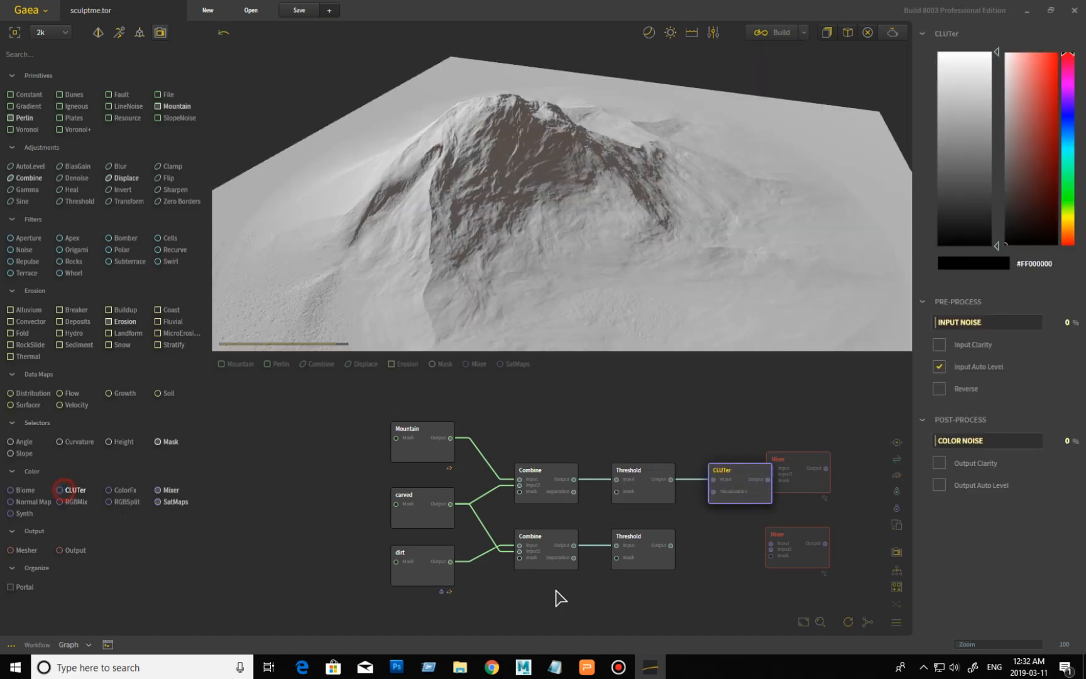
{"action": "left_click_drag", "start_coordinate": [582, 586], "coordinate": [638, 545]}
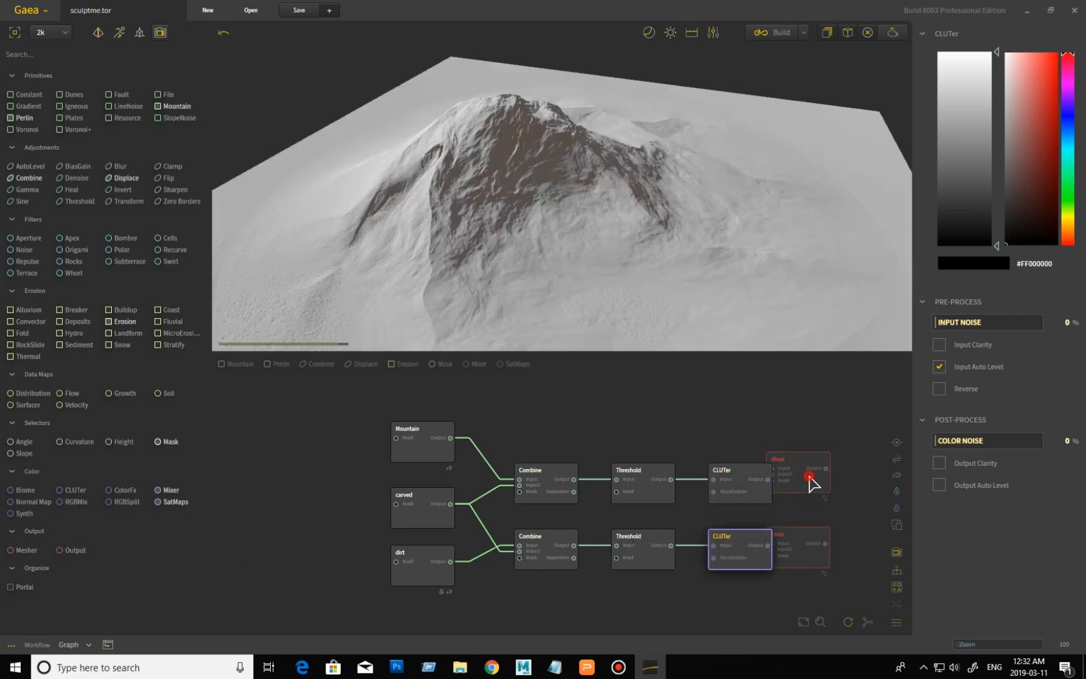
{"action": "left_click_drag", "start_coordinate": [818, 468], "coordinate": [850, 438]}
{"action": "left_click_drag", "start_coordinate": [812, 546], "coordinate": [861, 548]}
Set the white end of the CLUTer gradient on the Mountain and carved branch to magenta, #FFFF00FC.
{"action": "left_click", "coordinate": [748, 486]}
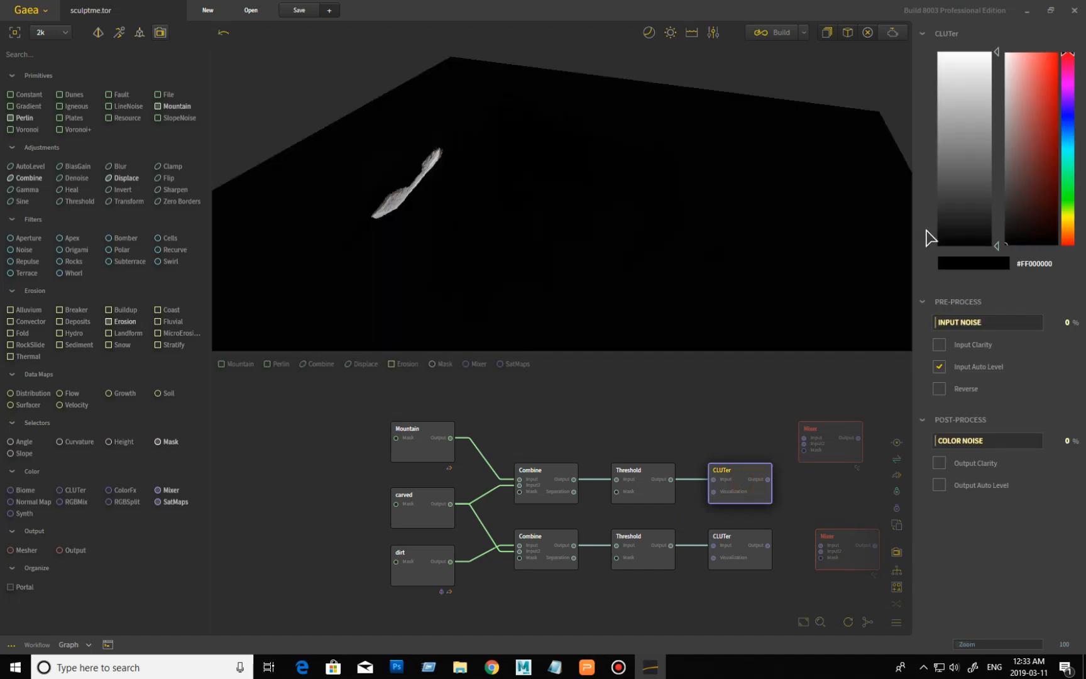
{"action": "left_click", "coordinate": [432, 577]}
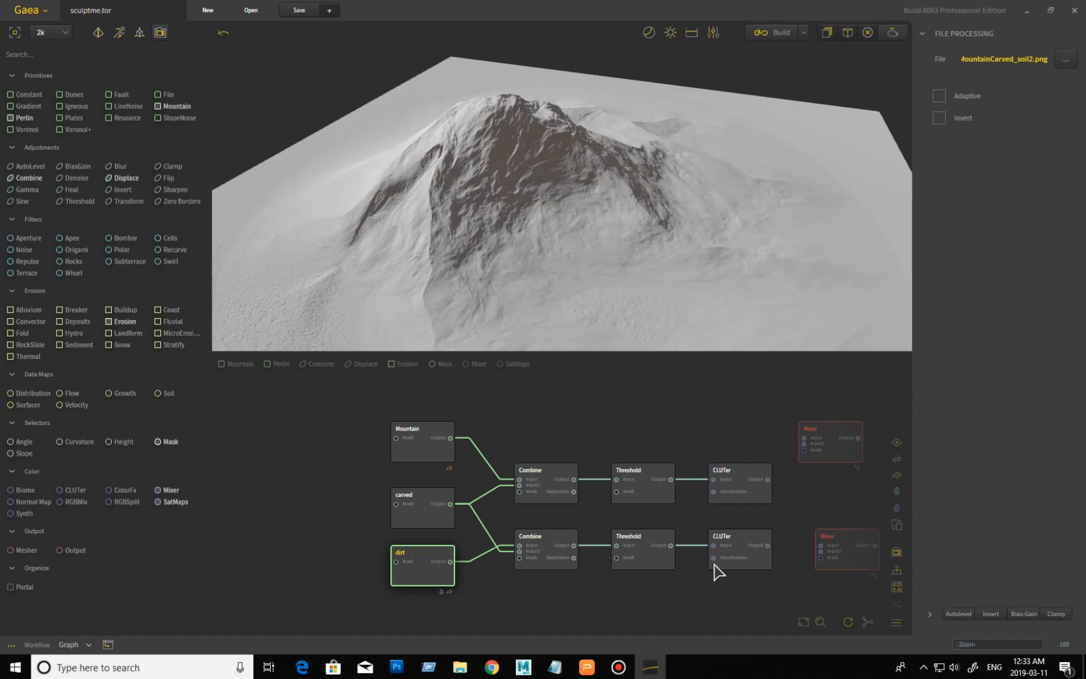
{"action": "left_click", "coordinate": [736, 493]}
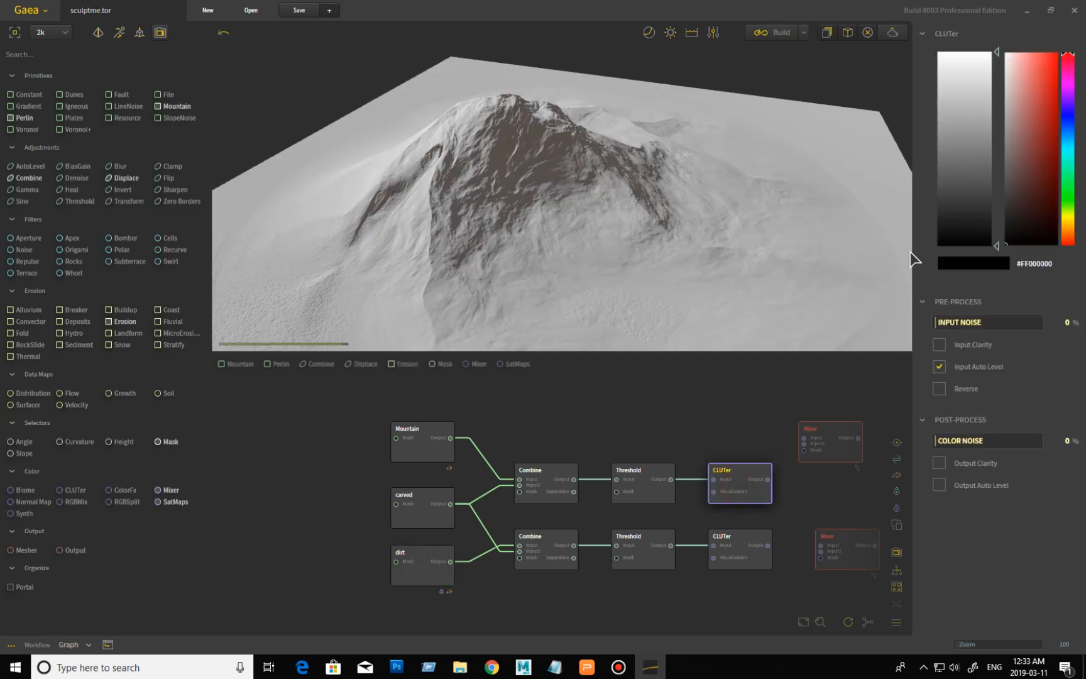
{"action": "left_click", "coordinate": [999, 52]}
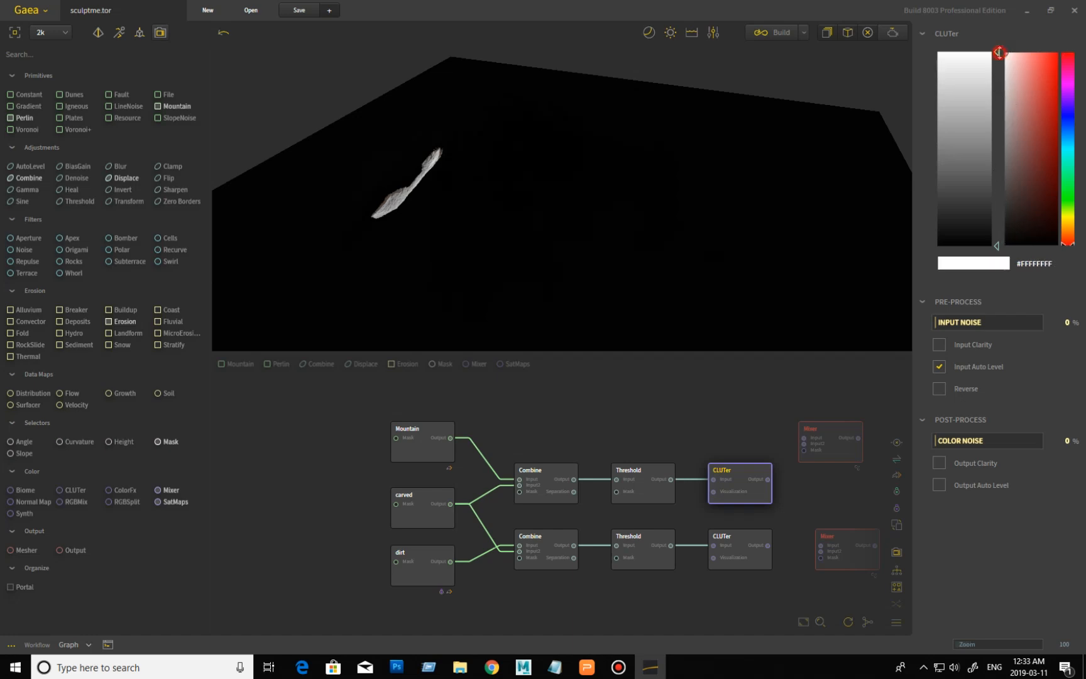
{"action": "left_click", "coordinate": [1068, 85]}
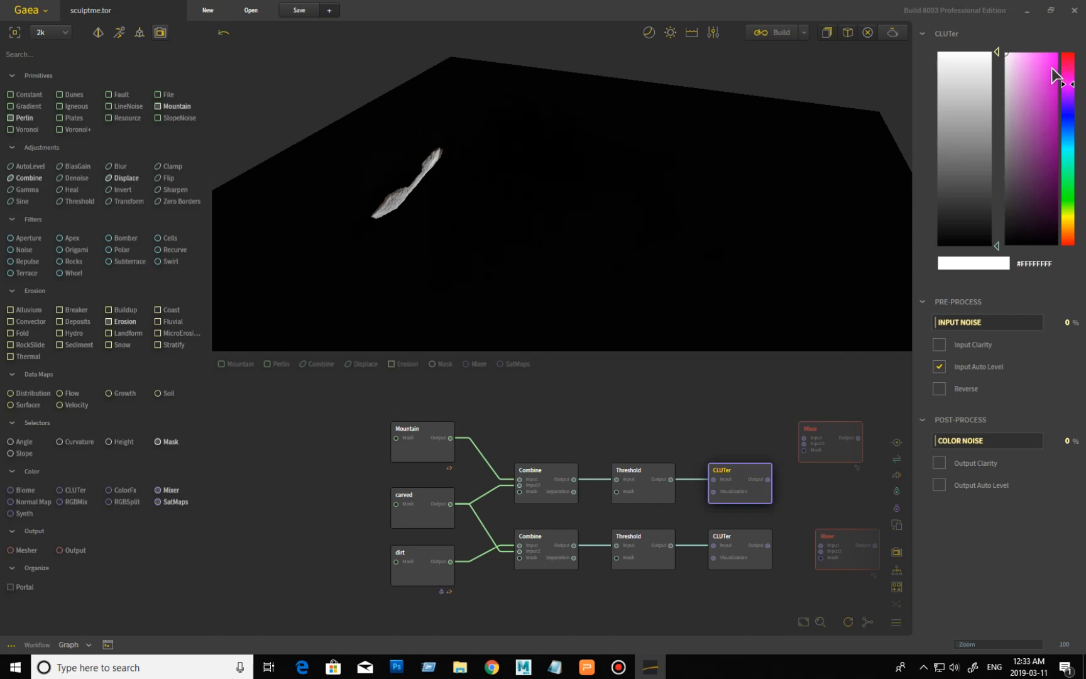
{"action": "left_click_drag", "start_coordinate": [1056, 75], "coordinate": [1076, 53]}
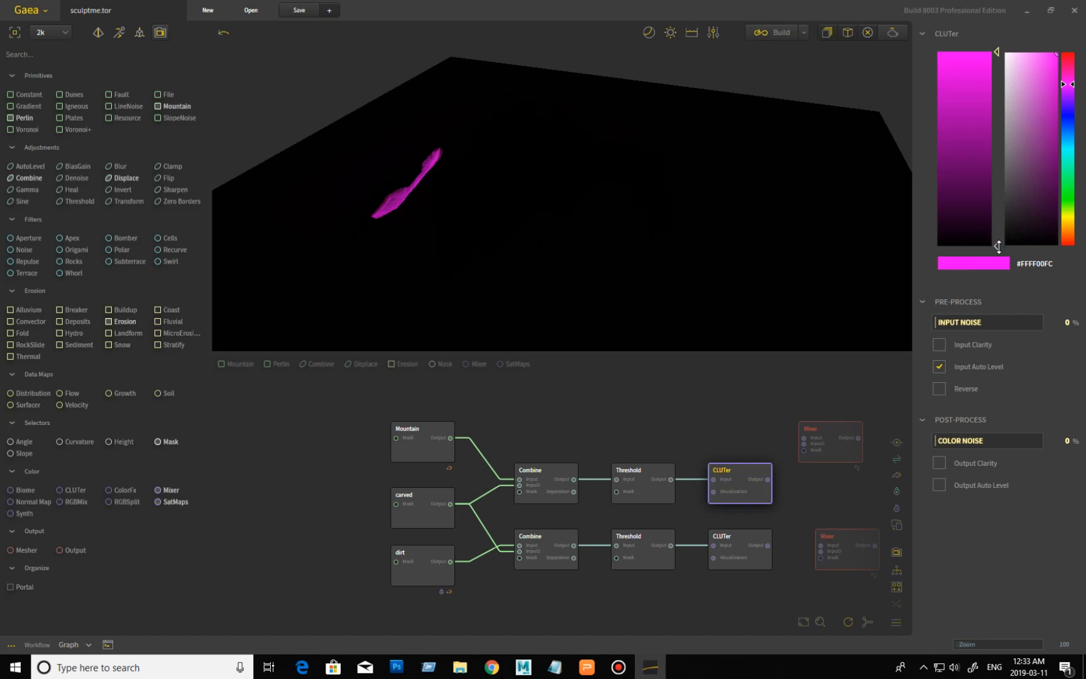
Set the black end of the CLUTer gradient on the Mountain and carved branch to dark purple, #FF550078.
{"action": "left_click", "coordinate": [998, 246]}
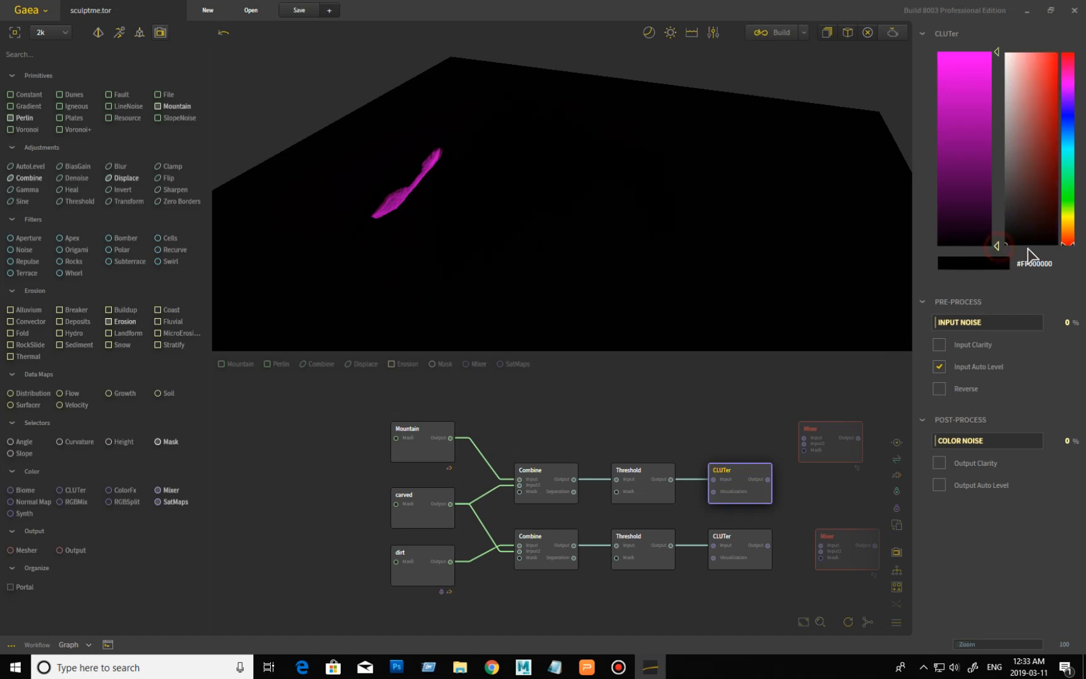
{"action": "left_click", "coordinate": [1069, 94]}
{"action": "left_click_drag", "start_coordinate": [1054, 126], "coordinate": [1056, 179]}
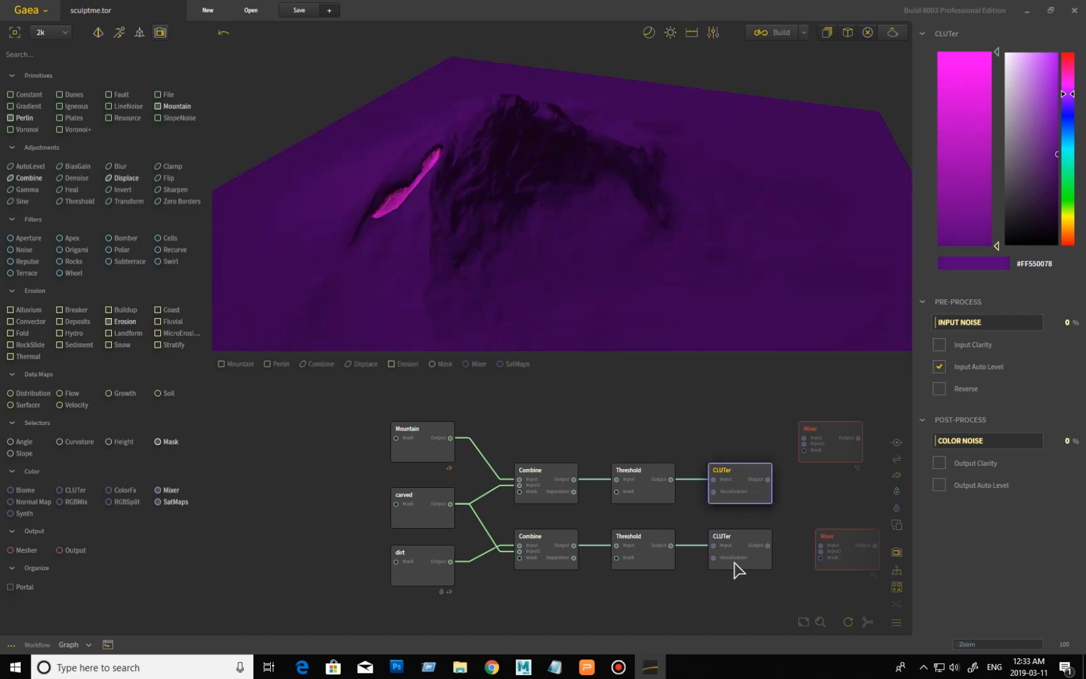
Set the CLUTer gradient on the carved and dirt branch to dark blue #FF00135A at the black end and blue #FF0099FF at the white end.
{"action": "left_click", "coordinate": [753, 553]}
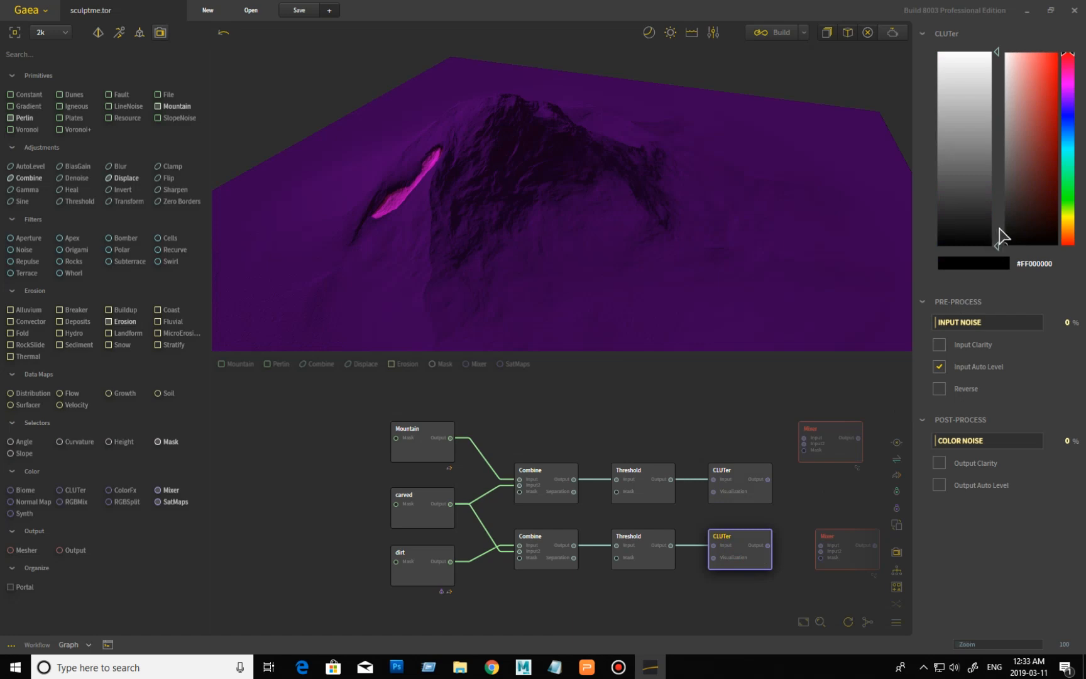
{"action": "left_click", "coordinate": [1072, 144]}
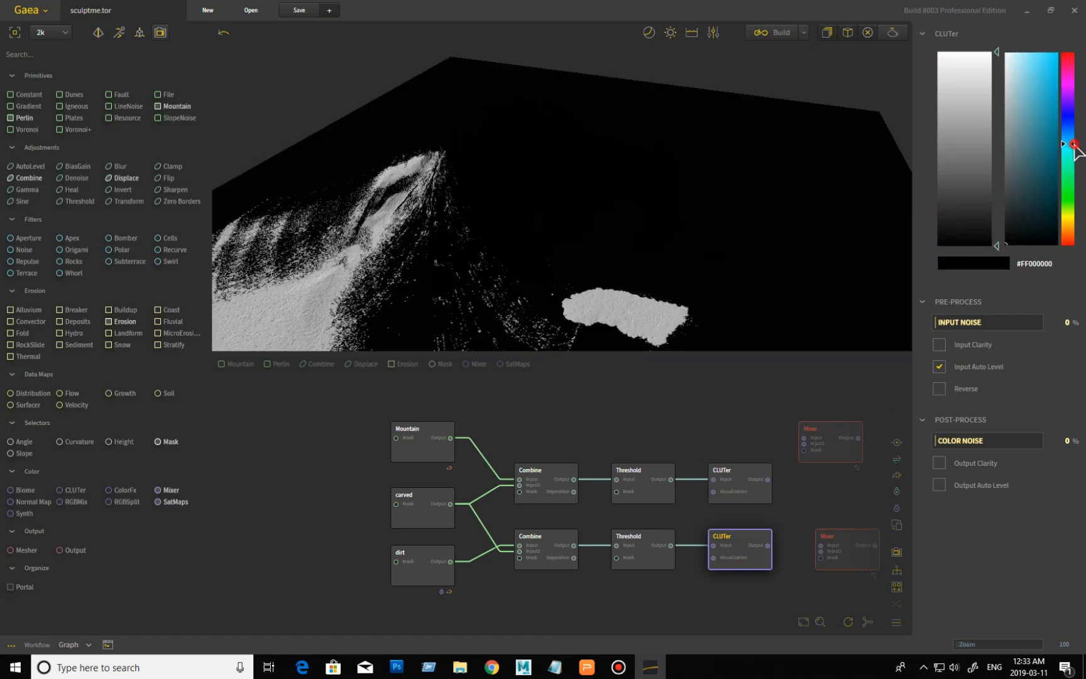
{"action": "left_click_drag", "start_coordinate": [1054, 83], "coordinate": [1070, 54]}
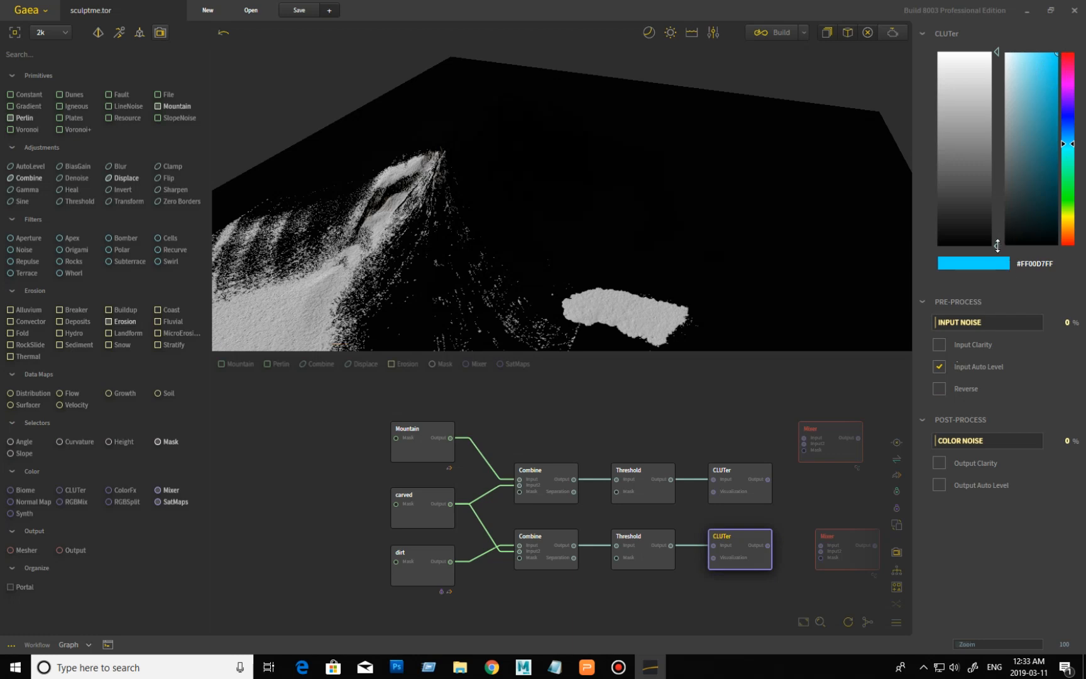
{"action": "left_click", "coordinate": [997, 246]}
{"action": "left_click", "coordinate": [1072, 124]}
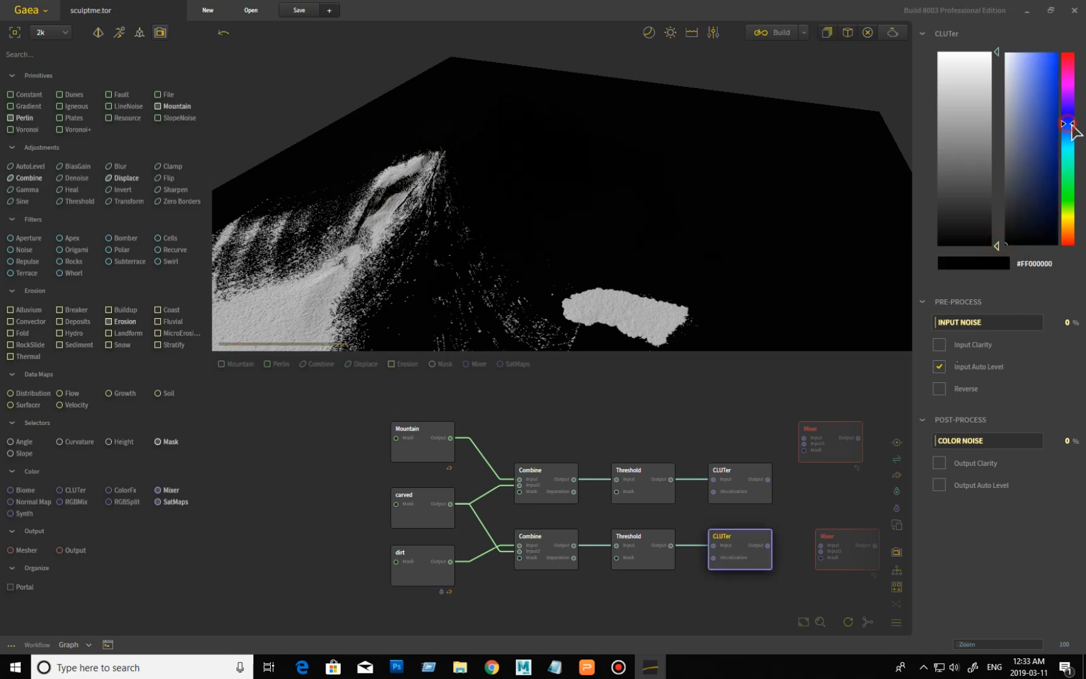
{"action": "left_click", "coordinate": [1058, 179]}
{"action": "left_click_drag", "start_coordinate": [1059, 179], "coordinate": [1058, 177]}
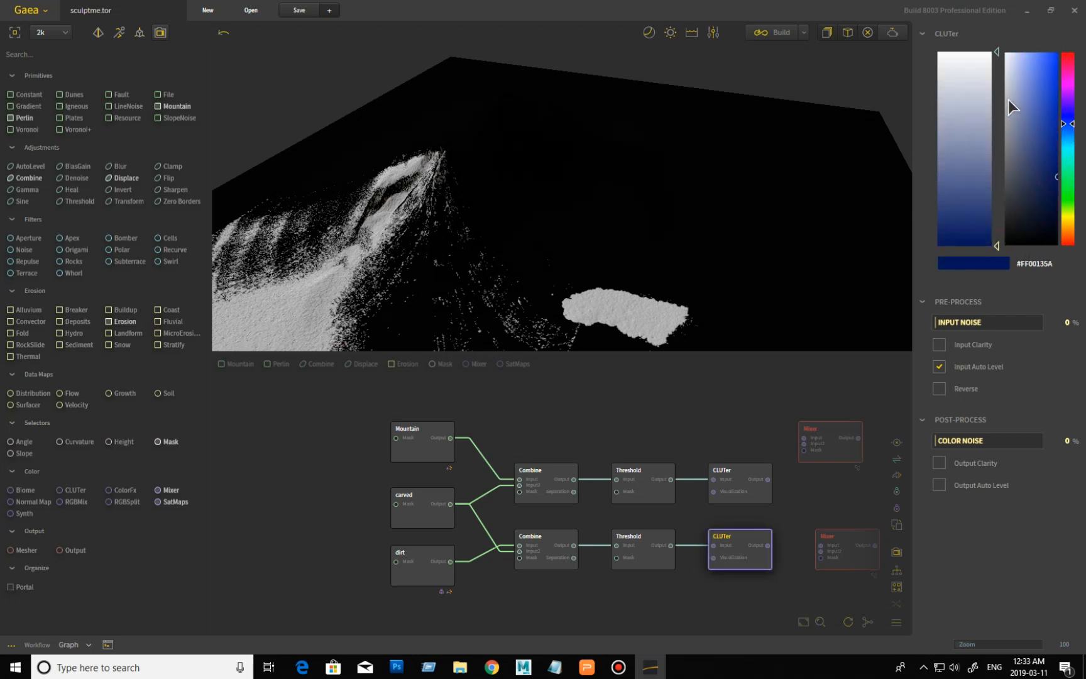
{"action": "left_click", "coordinate": [996, 51]}
{"action": "left_click_drag", "start_coordinate": [1046, 95], "coordinate": [1068, 50]}
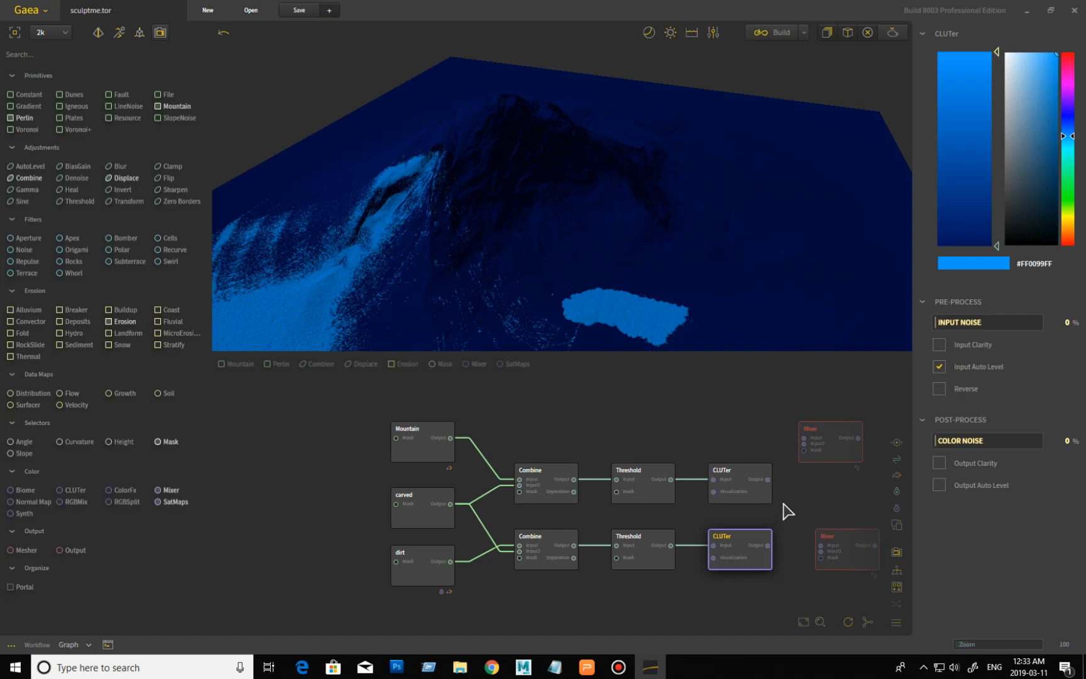
Move both Mixer nodes farther away from the CLUTer nodes to make room in the graph.
{"action": "middle_click_drag", "start_coordinate": [821, 497], "coordinate": [668, 493]}
{"action": "left_click_drag", "start_coordinate": [696, 453], "coordinate": [753, 453]}
{"action": "left_click_drag", "start_coordinate": [710, 548], "coordinate": [749, 553]}
{"action": "left_click_drag", "start_coordinate": [747, 436], "coordinate": [761, 461]}
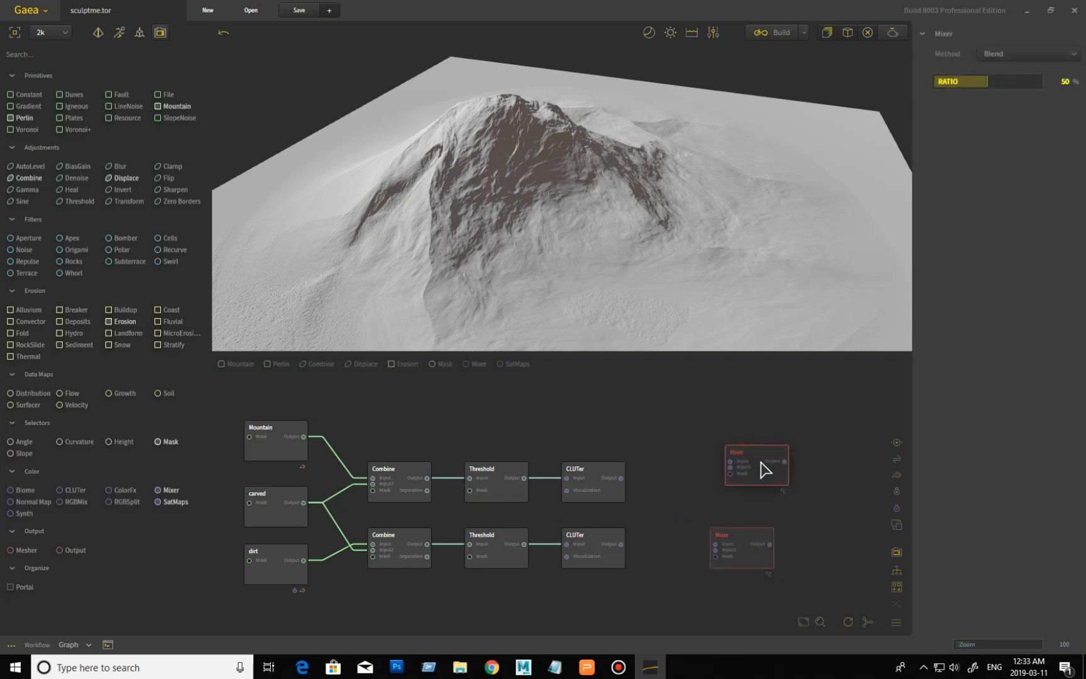
Add a Constant node with 100% height above the existing branches and attach a new CLUTer node to its output.
{"action": "left_click_drag", "start_coordinate": [14, 94], "coordinate": [623, 428]}
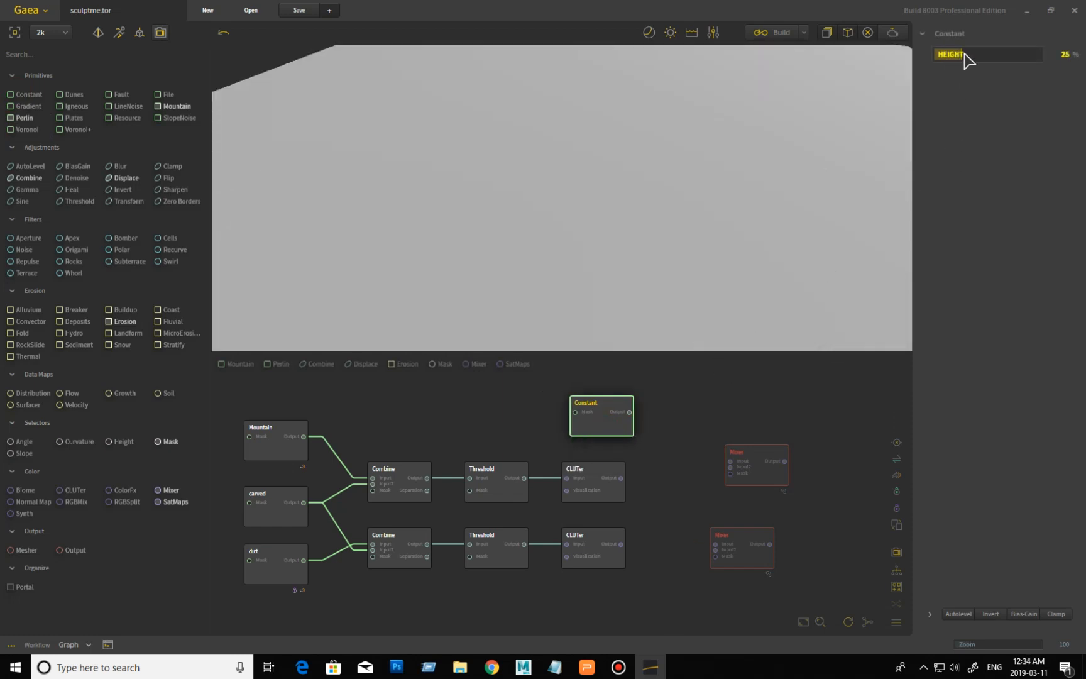
{"action": "left_click_drag", "start_coordinate": [960, 54], "coordinate": [1067, 54]}
{"action": "left_click_drag", "start_coordinate": [616, 414], "coordinate": [566, 417]}
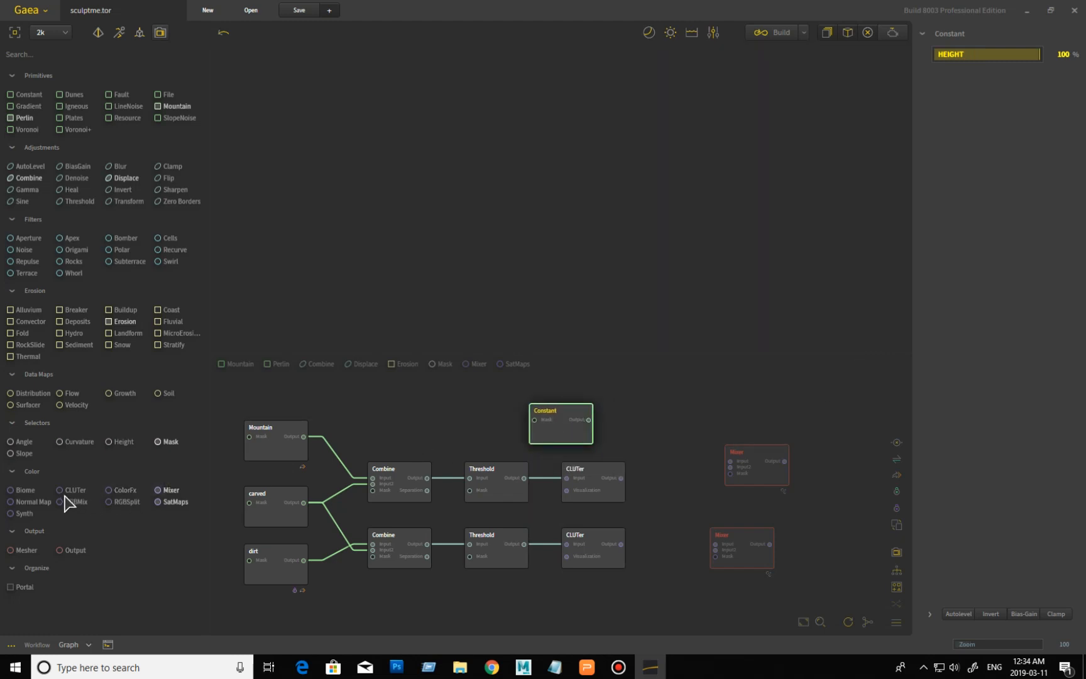
{"action": "left_click_drag", "start_coordinate": [66, 494], "coordinate": [555, 429]}
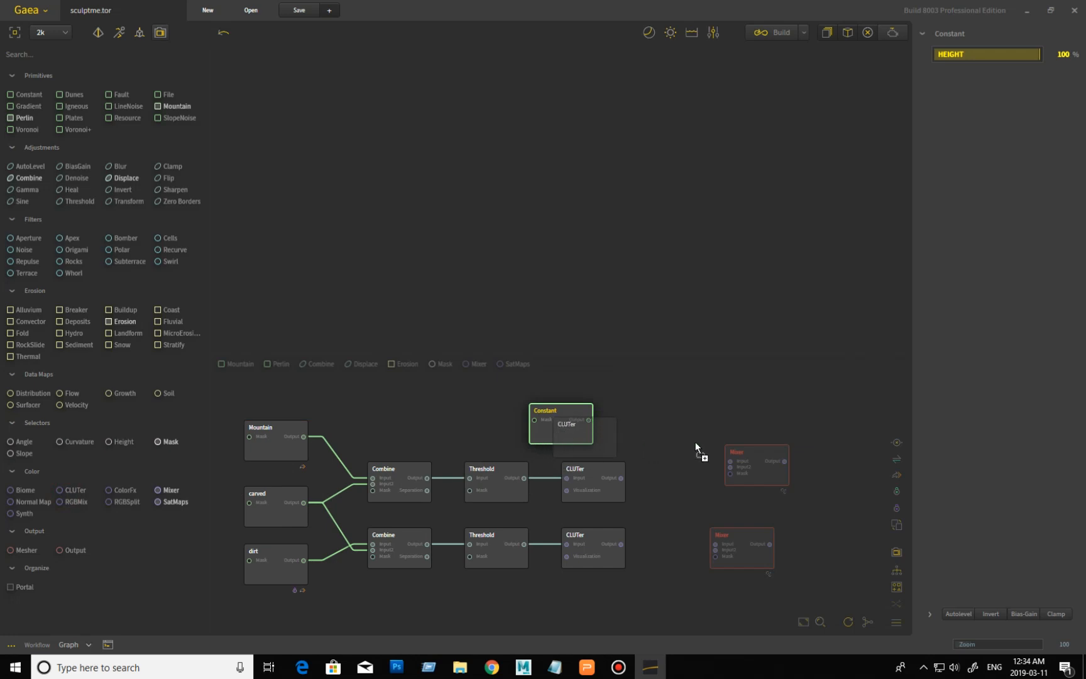
{"action": "mouse_move", "coordinate": [679, 446]}
{"action": "left_mouse_down"}
{"action": "mouse_move", "coordinate": [641, 443]}
{"action": "mouse_move", "coordinate": [663, 442]}
{"action": "left_mouse_up"}
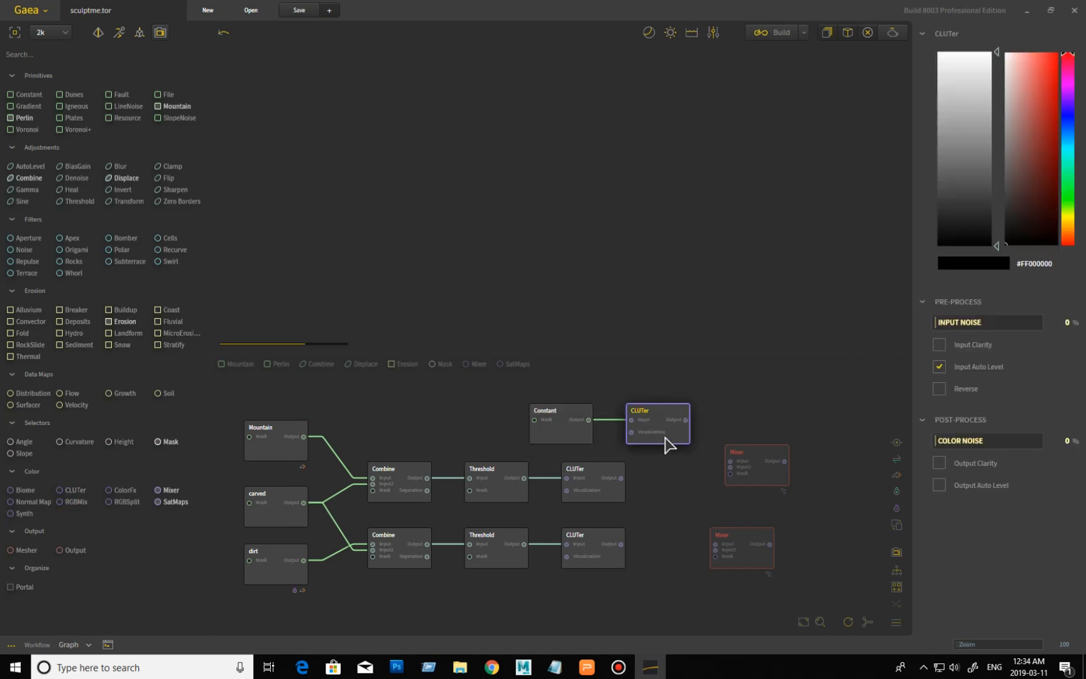
Set the Constant branch's CLUTer gradient to bright green #FF31FF00 at the white end and dark green #FF226200 at the black end.
{"action": "left_click", "coordinate": [997, 50]}
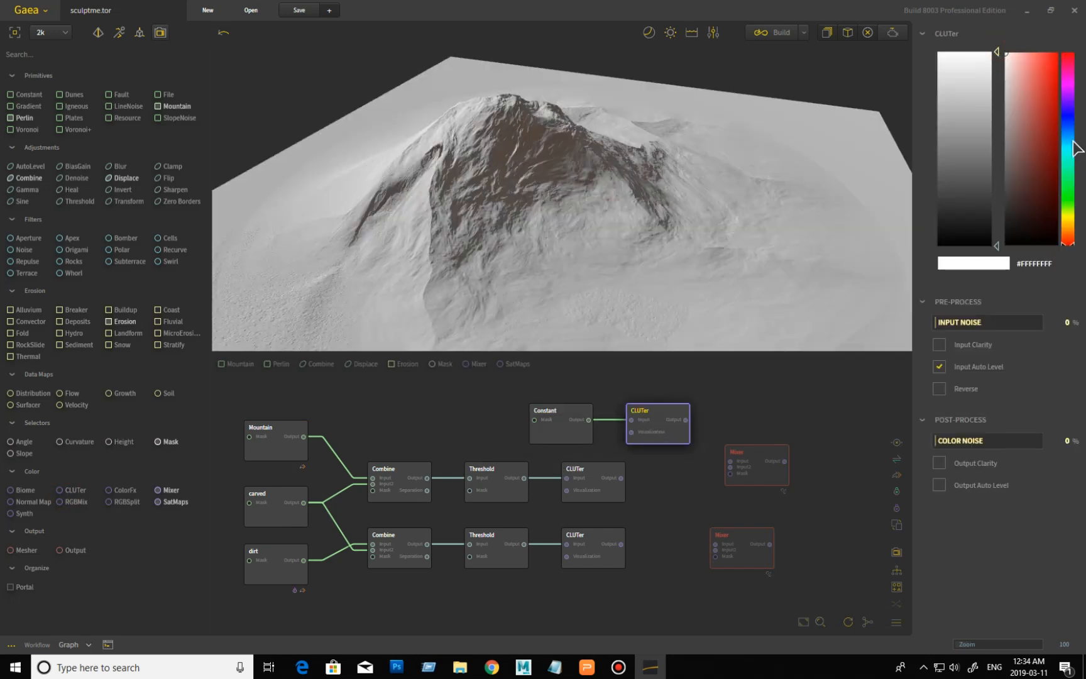
{"action": "left_click", "coordinate": [1069, 189]}
{"action": "left_click_drag", "start_coordinate": [1054, 88], "coordinate": [1076, 56]}
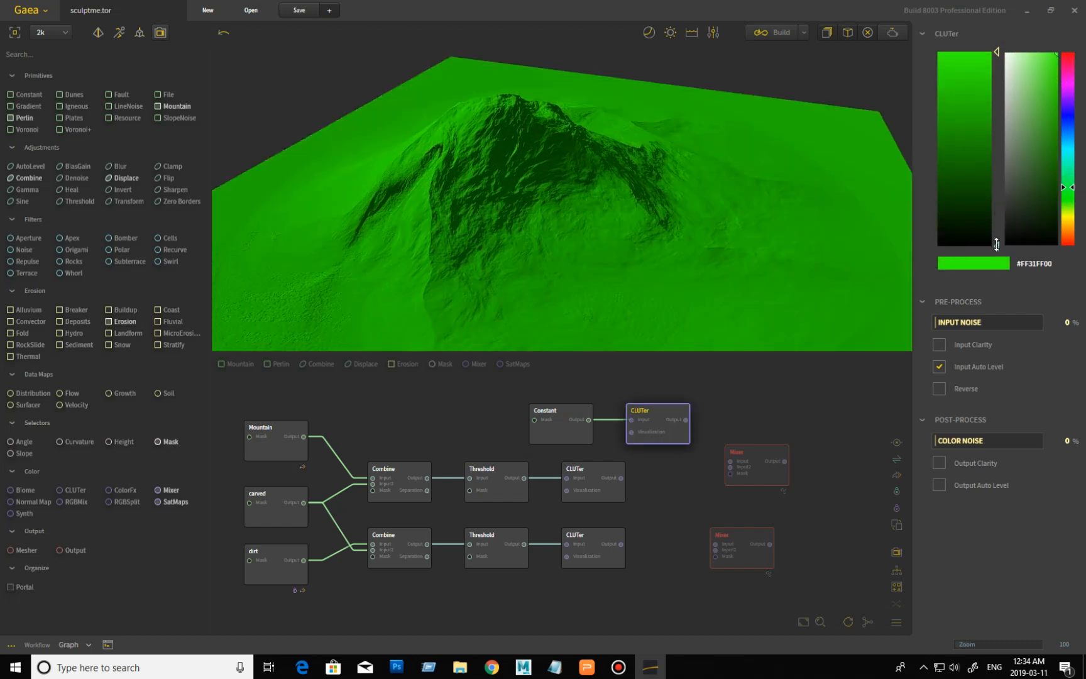
{"action": "left_click", "coordinate": [998, 245]}
{"action": "left_click", "coordinate": [1069, 192]}
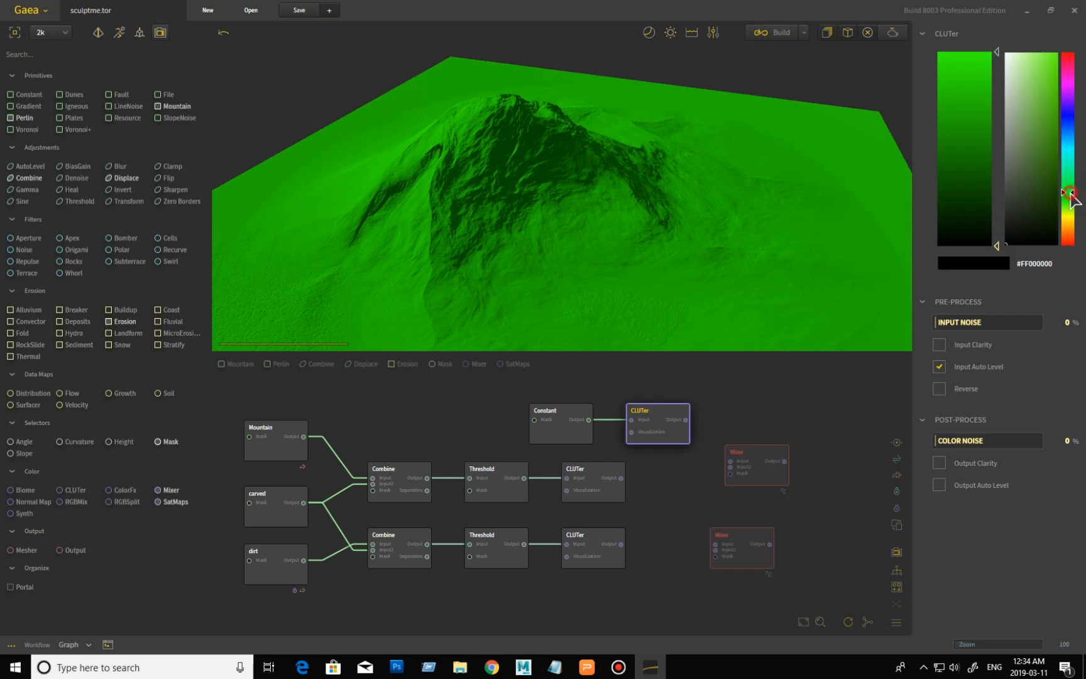
{"action": "left_click_drag", "start_coordinate": [1058, 192], "coordinate": [1056, 170]}
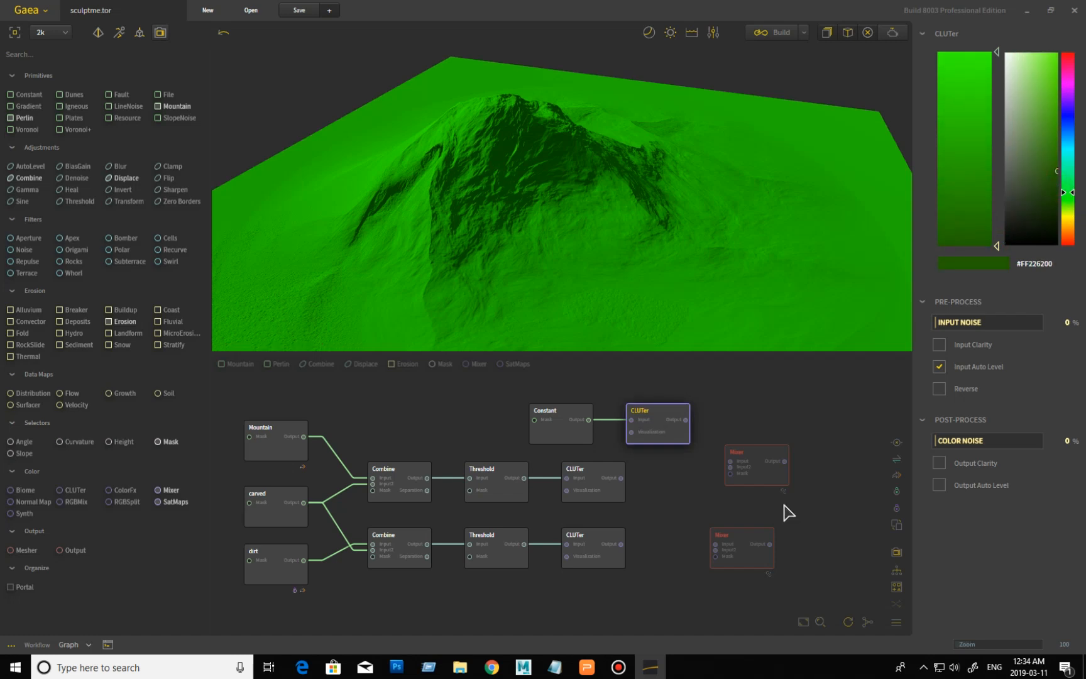
Place one Mixer node beyond the Constant branch's CLUTer and the other just beyond the two Threshold branches' CLUTer nodes.
{"action": "left_click", "coordinate": [685, 499]}
{"action": "left_click", "coordinate": [742, 477]}
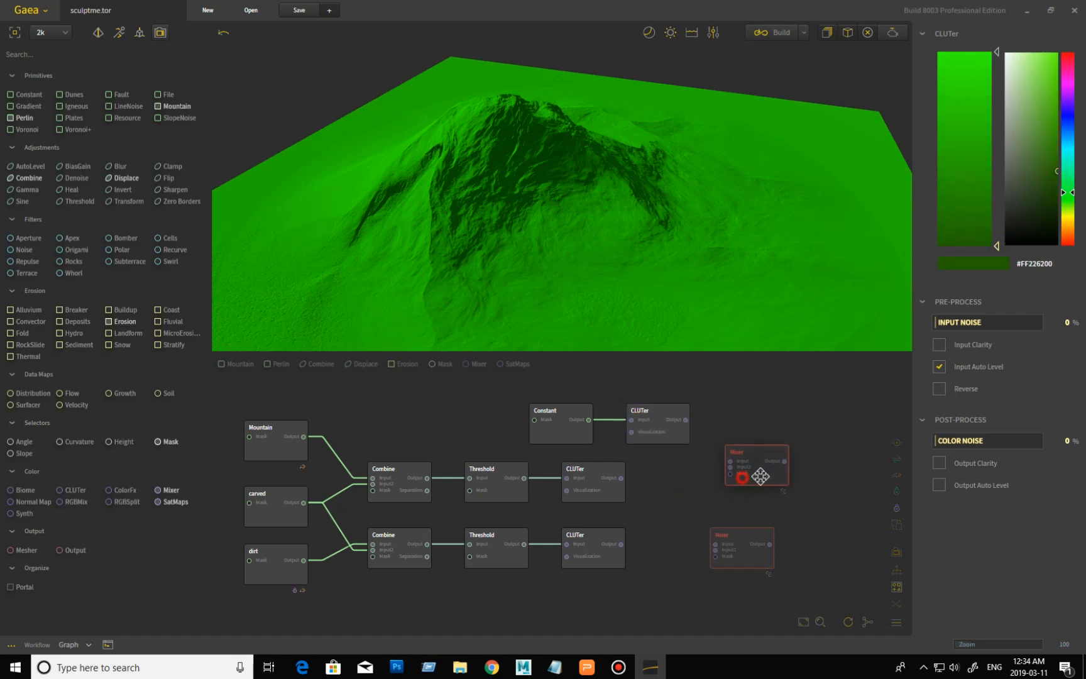
{"action": "left_click_drag", "start_coordinate": [744, 484], "coordinate": [793, 460]}
{"action": "mouse_move", "coordinate": [744, 565]}
{"action": "left_mouse_down"}
{"action": "mouse_move", "coordinate": [724, 554]}
{"action": "mouse_move", "coordinate": [732, 546]}
{"action": "left_mouse_up"}
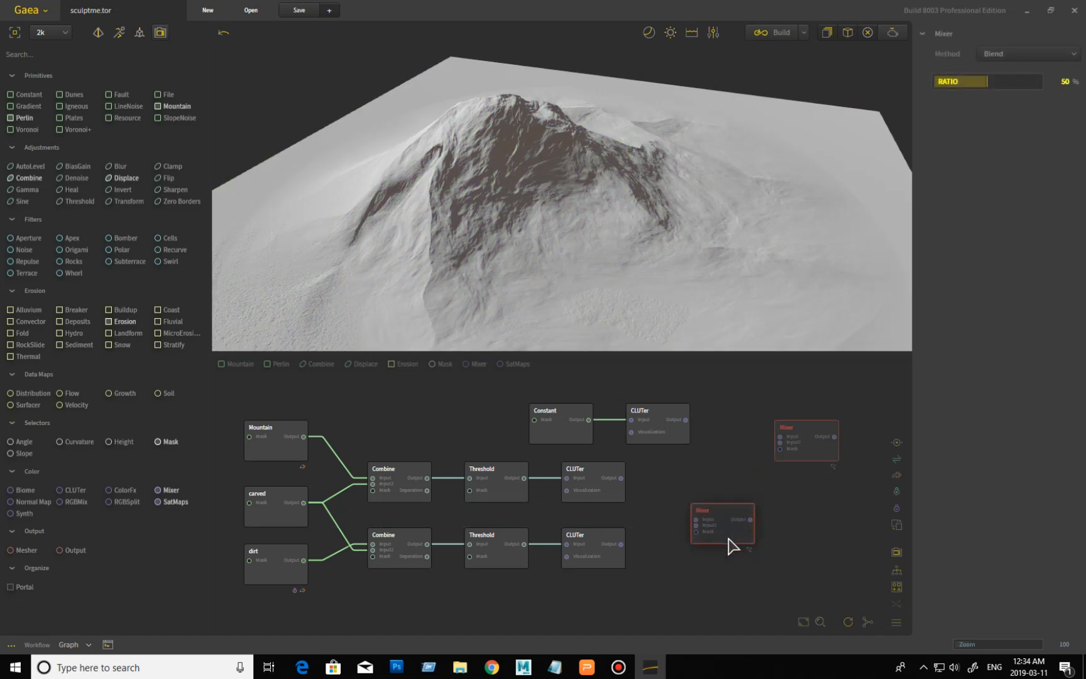
Connect the magenta and blue CLUTer outputs to the two inputs of the lower Mixer node.
{"action": "left_click", "coordinate": [613, 497]}
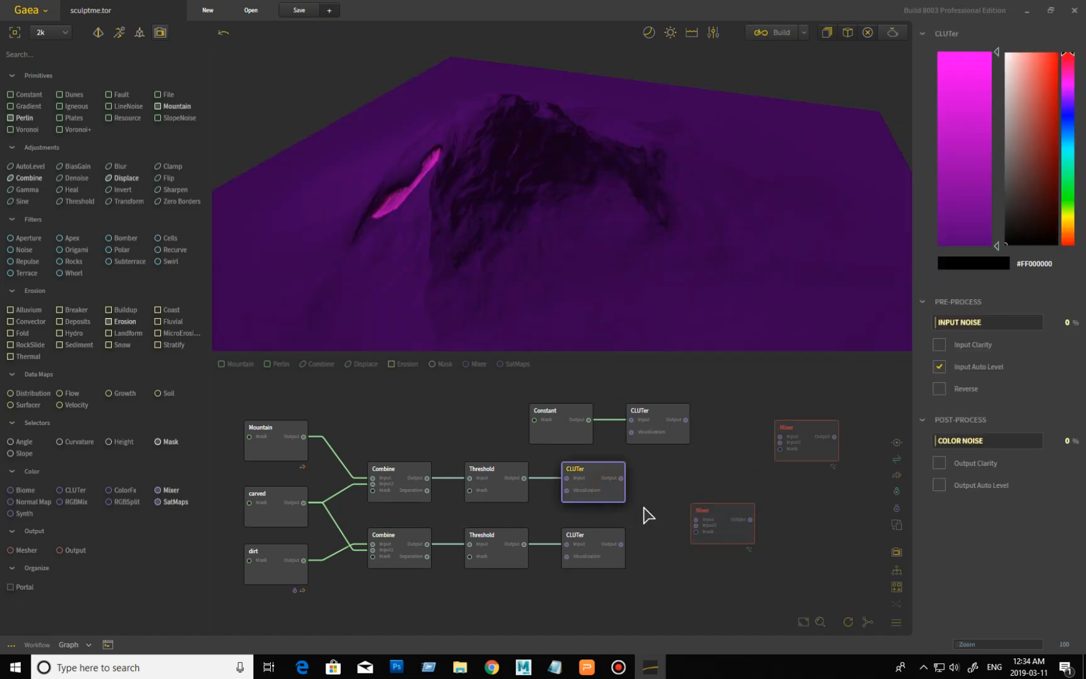
{"action": "left_click_drag", "start_coordinate": [621, 478], "coordinate": [697, 520]}
{"action": "left_click_drag", "start_coordinate": [623, 544], "coordinate": [696, 527]}
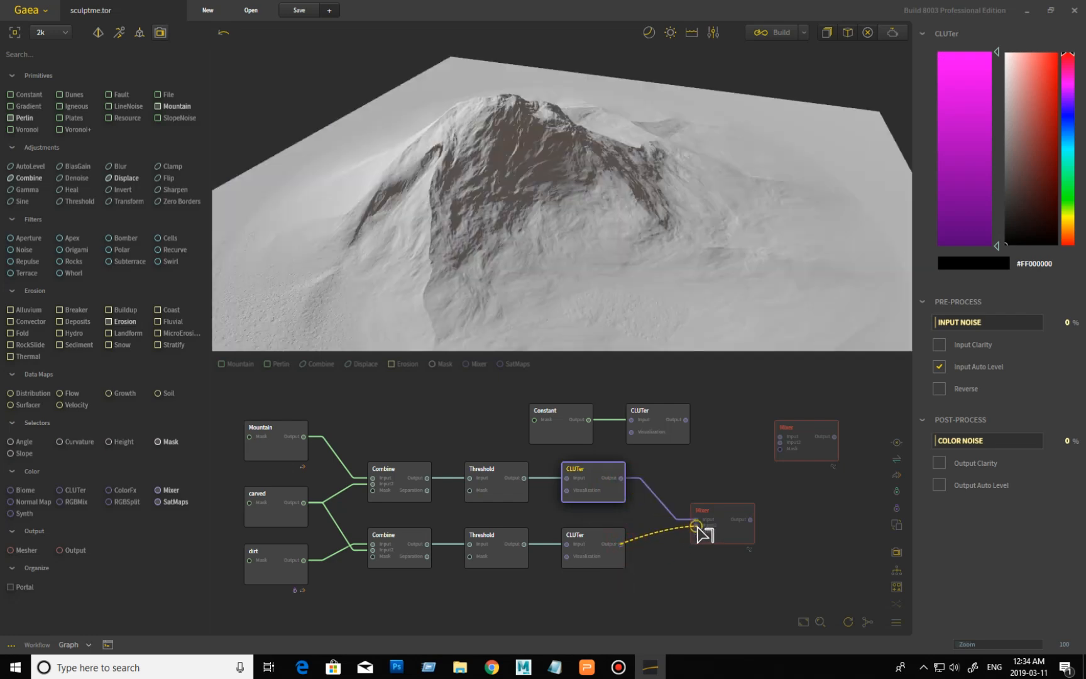
Set the lower Mixer's ratio to 100% and mask it with the Threshold output of the carved and dirt branch.
{"action": "left_click", "coordinate": [737, 535]}
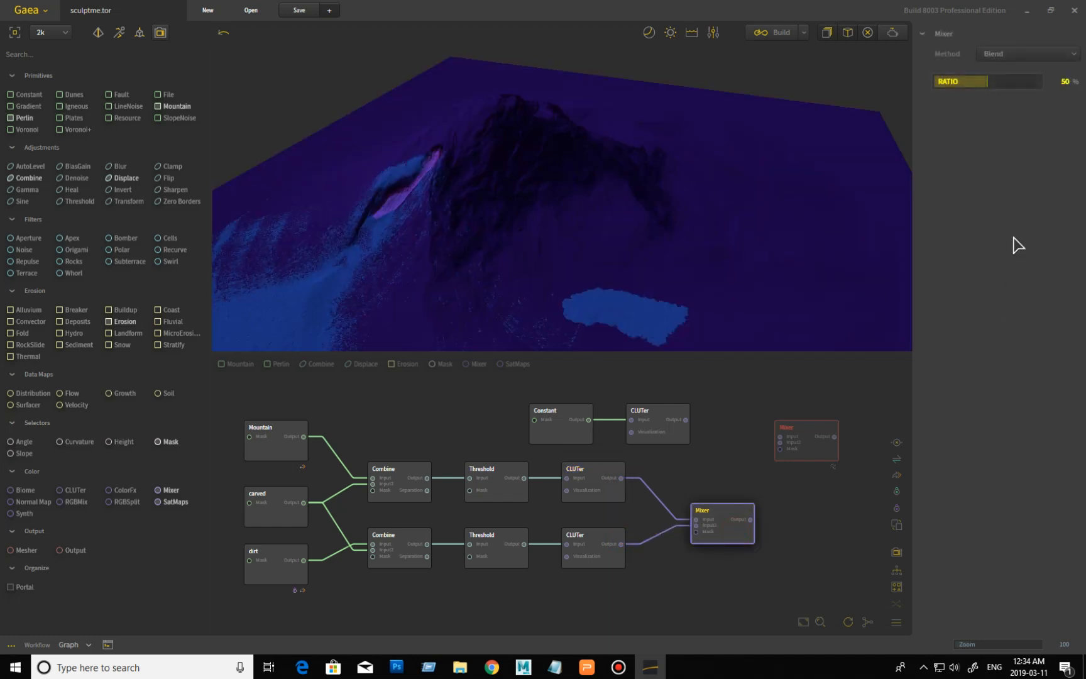
{"action": "left_click_drag", "start_coordinate": [988, 85], "coordinate": [1047, 85]}
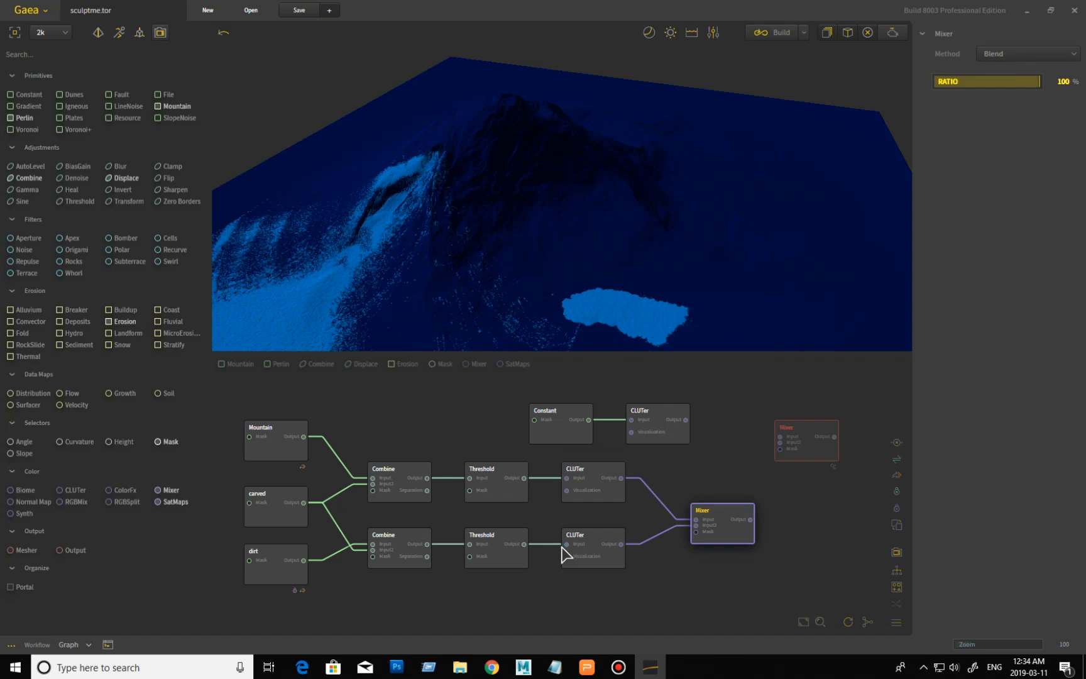
{"action": "left_click_drag", "start_coordinate": [524, 543], "coordinate": [696, 532]}
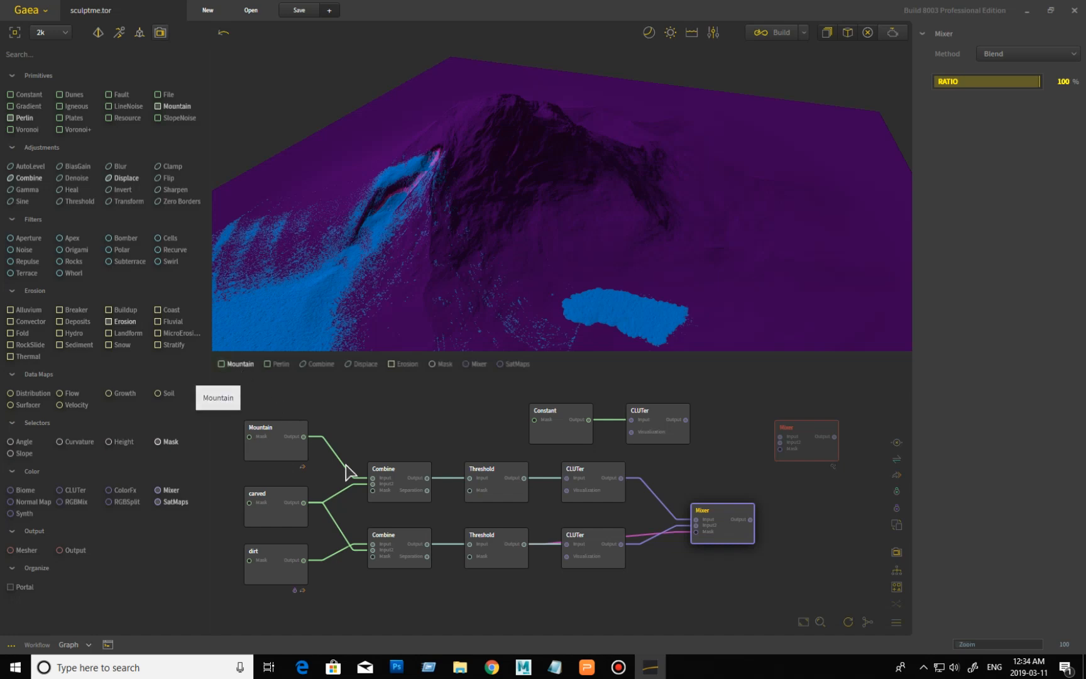
Combine the two Threshold outputs in a new Combine node below the branches, with ratio 100% and method Max.
{"action": "left_click_drag", "start_coordinate": [452, 447], "coordinate": [552, 591]}
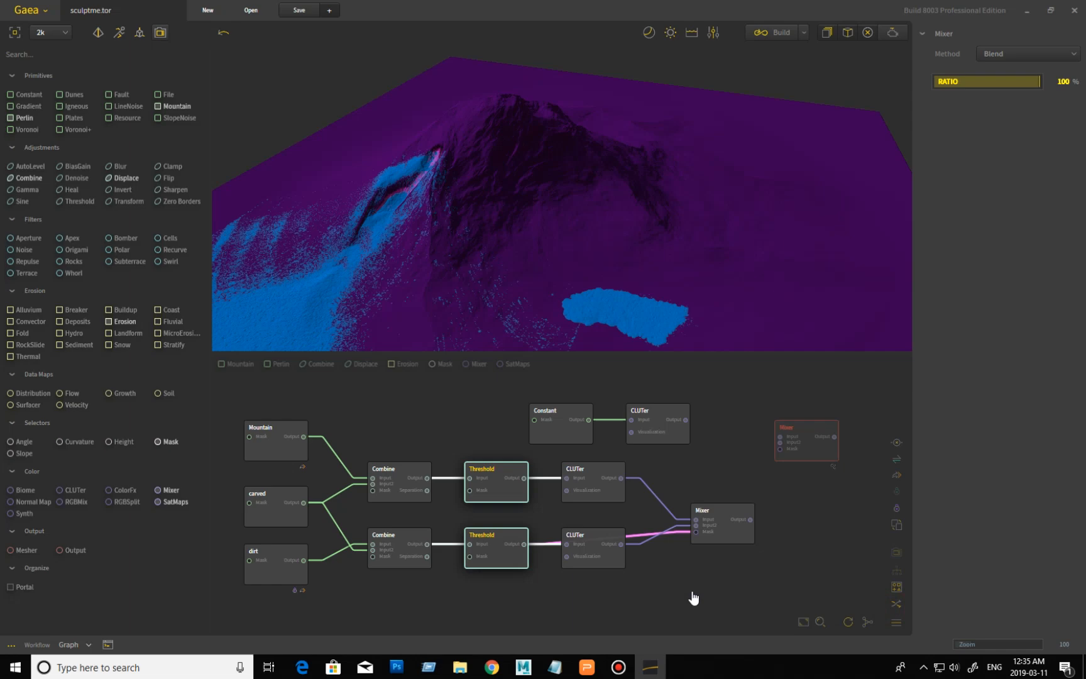
{"action": "key", "text": "c"}
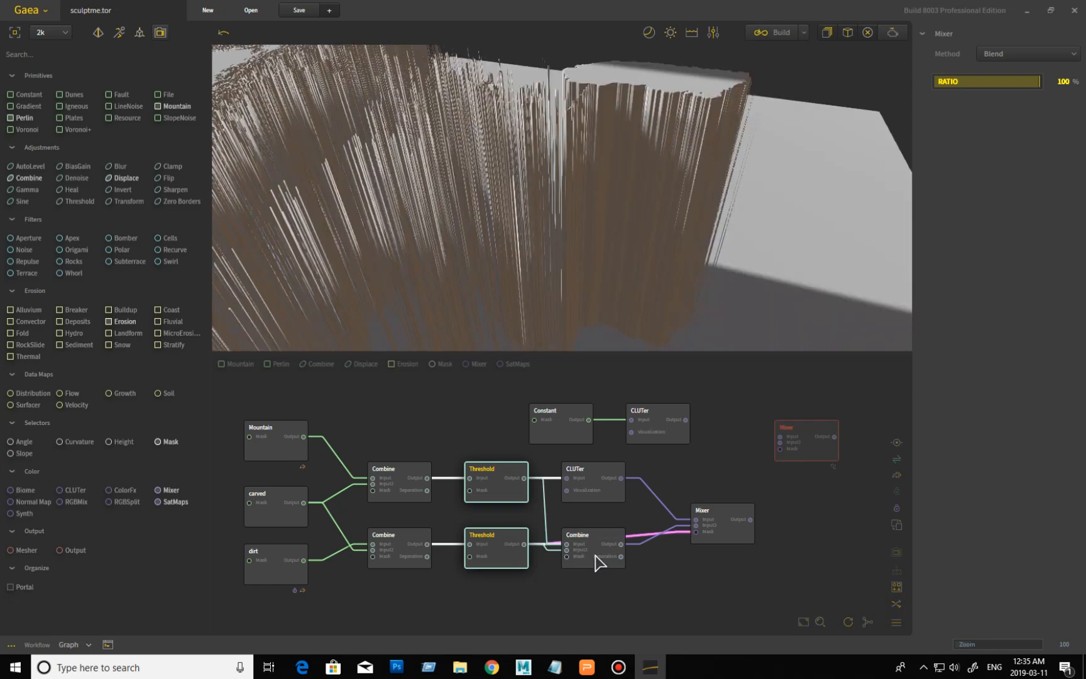
{"action": "left_click_drag", "start_coordinate": [596, 556], "coordinate": [660, 613]}
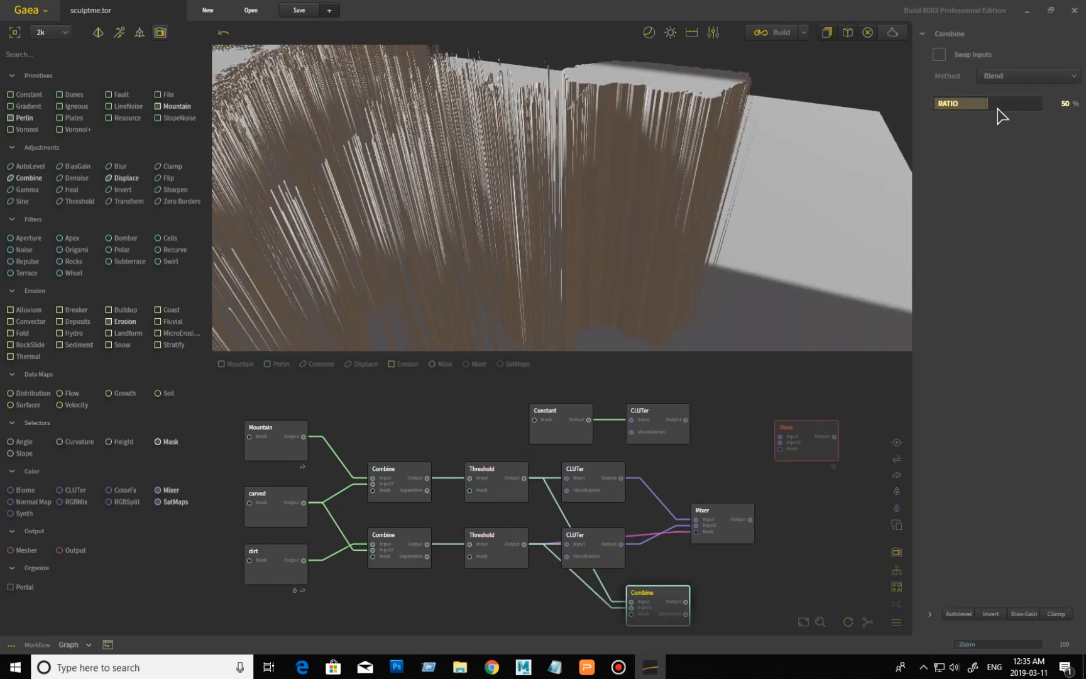
{"action": "left_click_drag", "start_coordinate": [987, 101], "coordinate": [1040, 103]}
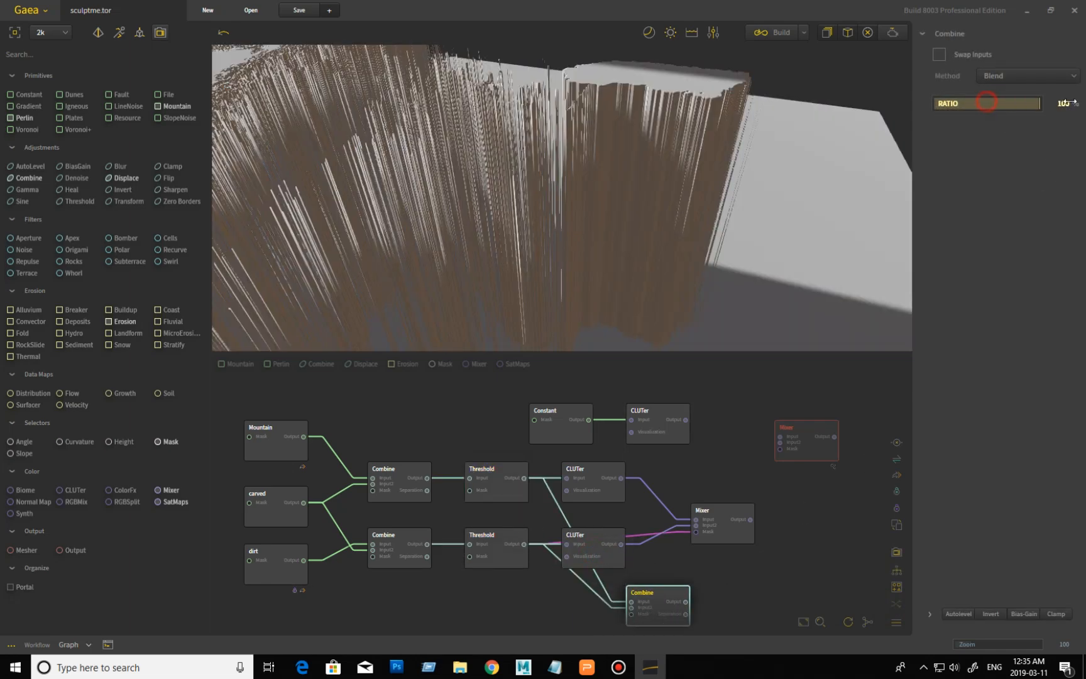
{"action": "left_click", "coordinate": [1034, 77]}
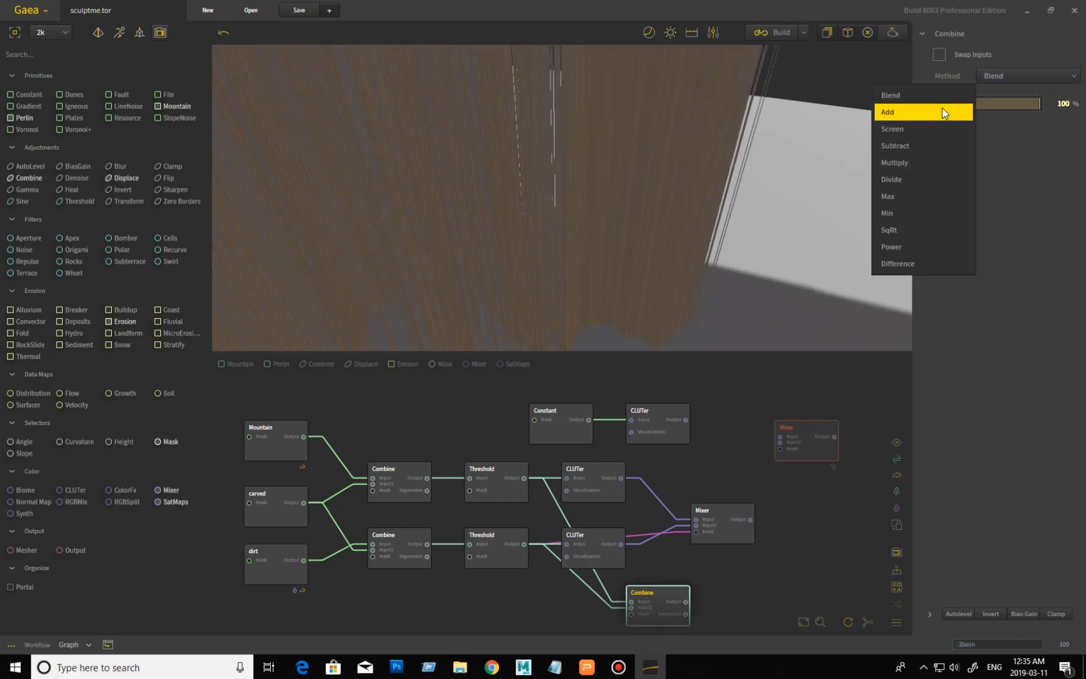
{"action": "left_click", "coordinate": [929, 195]}
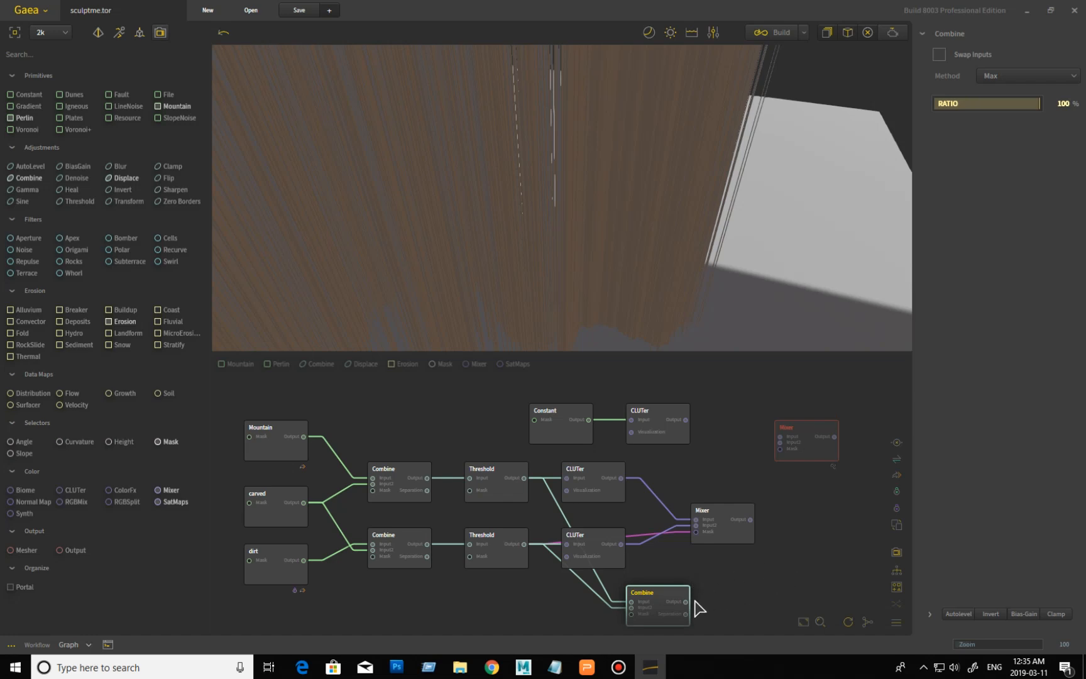
Connect the Max Combine output to the upper Mixer's mask and choose to continue after the crash recovery message.
{"action": "left_click_drag", "start_coordinate": [686, 602], "coordinate": [782, 451]}
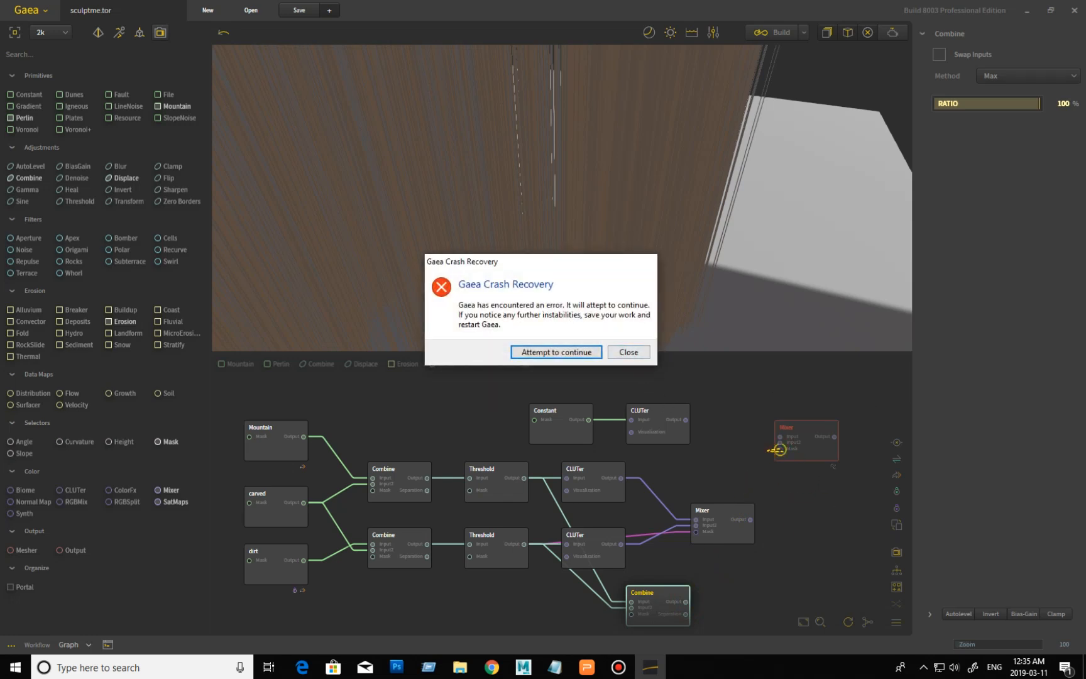
{"action": "key", "text": "Return"}
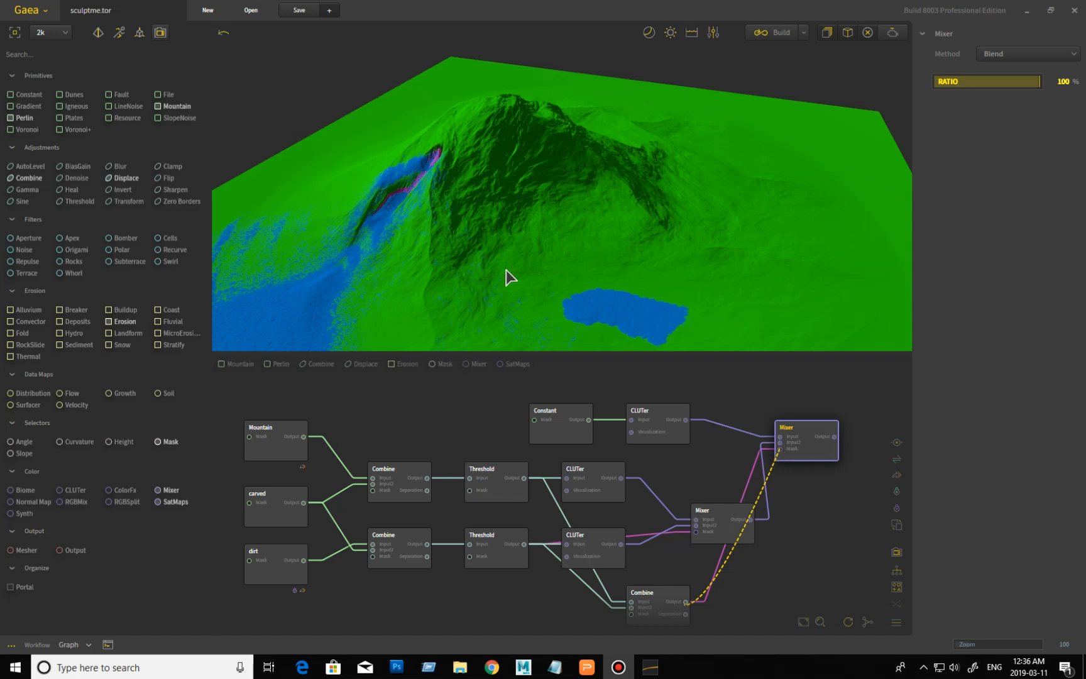
Examine the green, magenta and blue areas on the mountain from several angles, close up and from farther away.
{"action": "left_click_drag", "start_coordinate": [396, 247], "coordinate": [535, 284]}
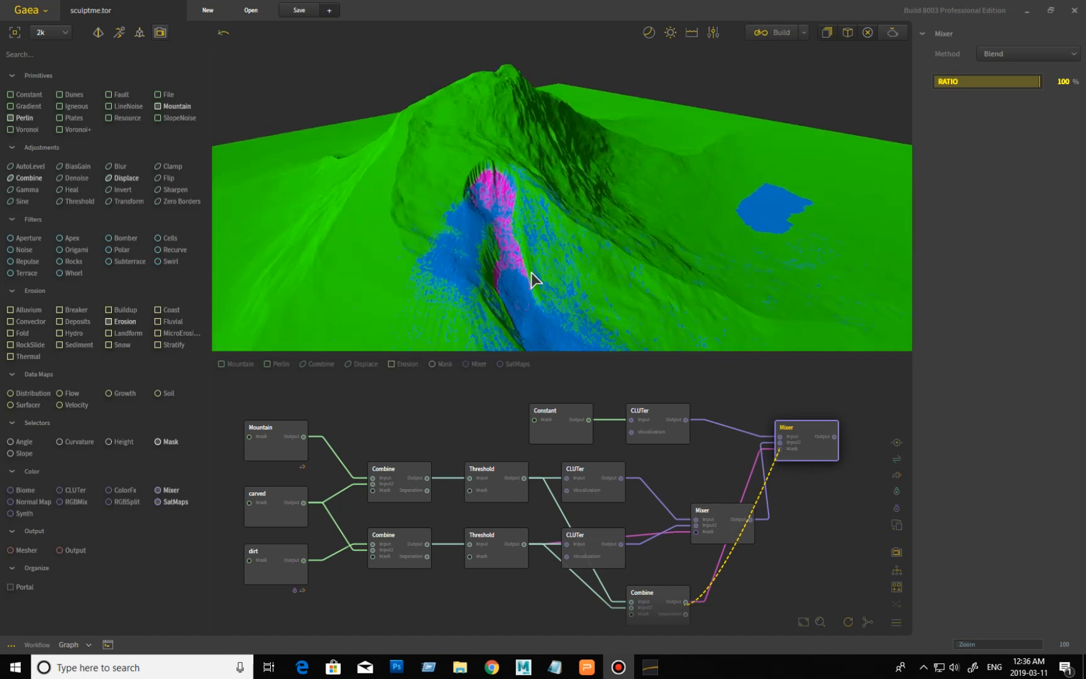
{"action": "scroll", "coordinate": [531, 273], "scroll_direction": "up", "scroll_amount": 2}
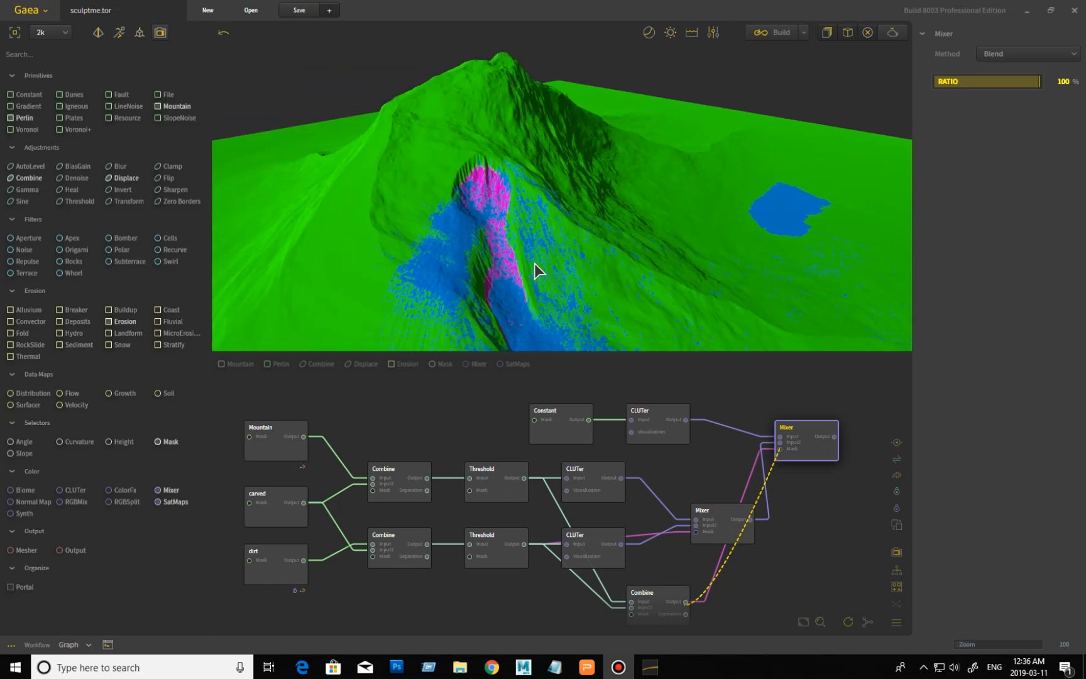
{"action": "left_click_drag", "start_coordinate": [535, 263], "coordinate": [476, 213]}
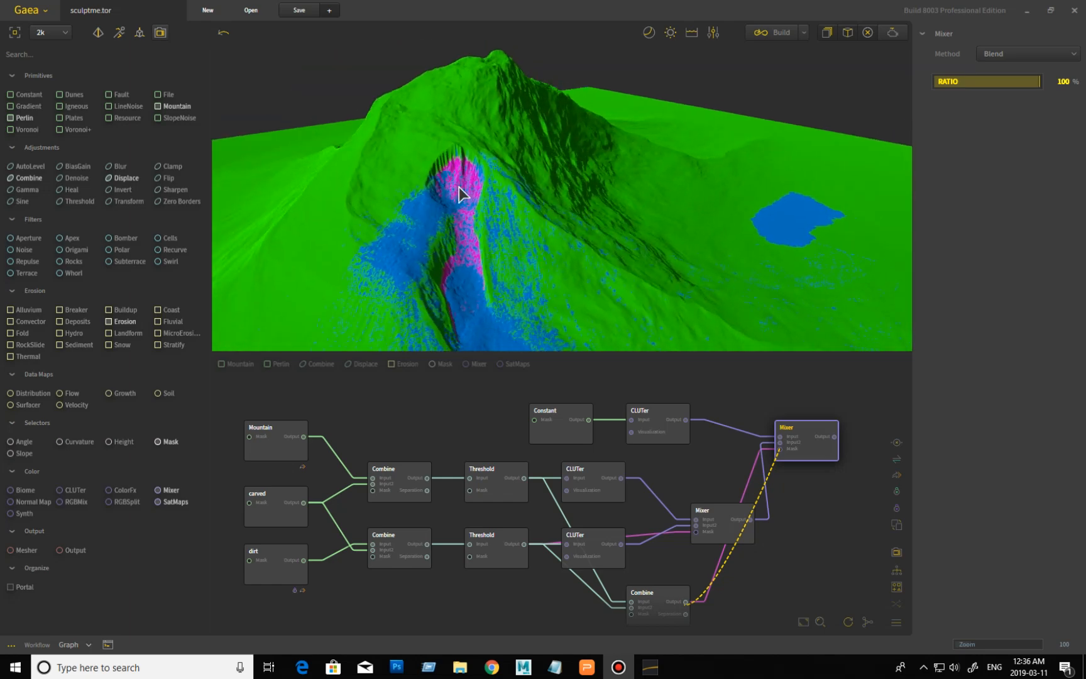
{"action": "left_click_drag", "start_coordinate": [475, 186], "coordinate": [477, 266]}
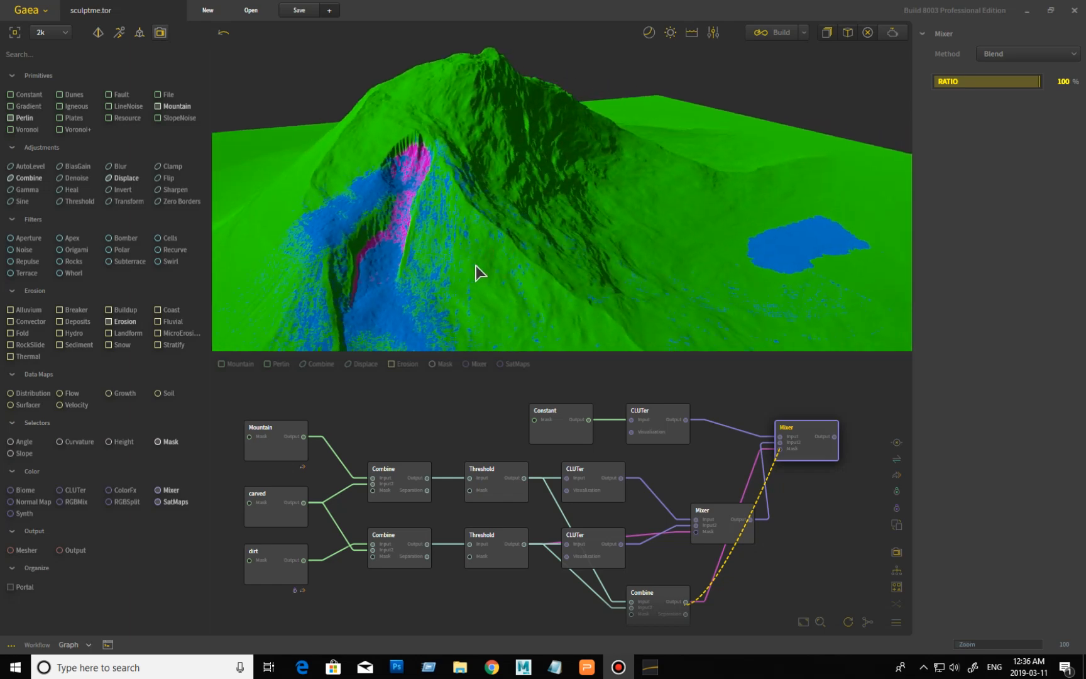
{"action": "scroll", "coordinate": [476, 267], "scroll_direction": "down", "scroll_amount": 3}
{"action": "left_click_drag", "start_coordinate": [562, 280], "coordinate": [527, 296]}
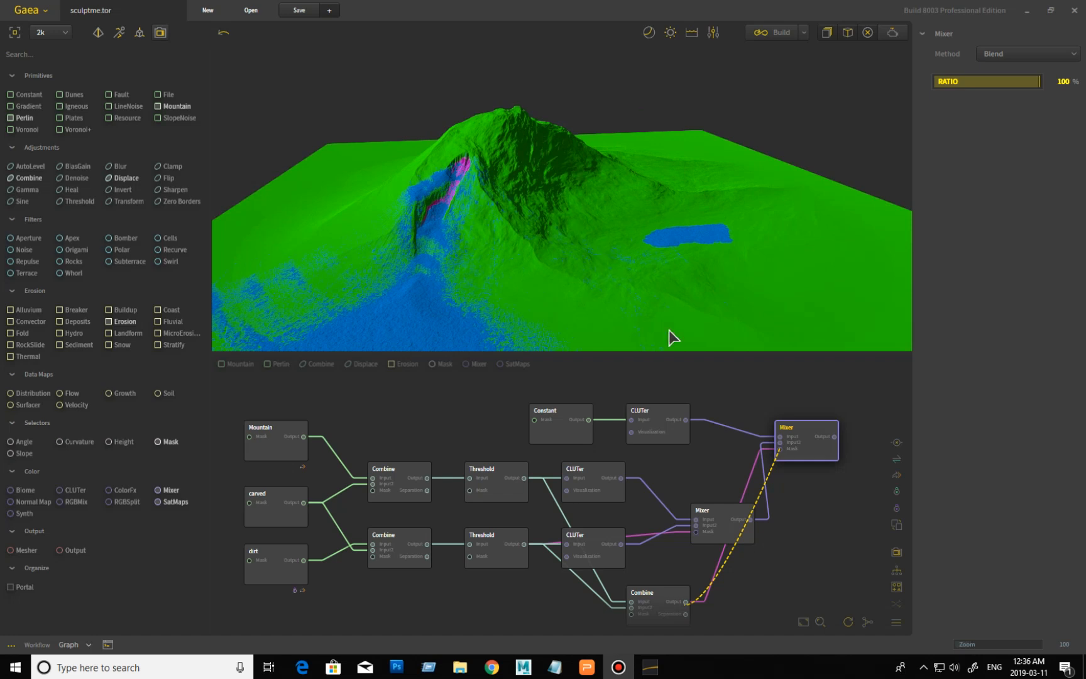
{"action": "left_click_drag", "start_coordinate": [520, 255], "coordinate": [456, 243]}
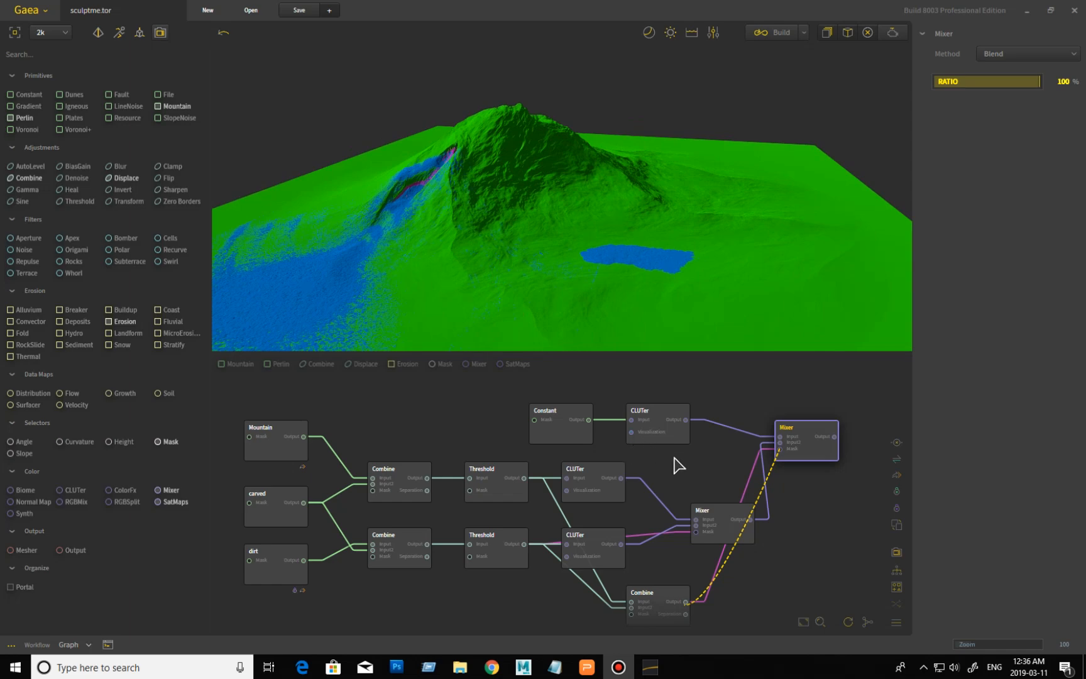
{"action": "mouse_move", "coordinate": [455, 281]}
{"action": "left_mouse_down"}
{"action": "mouse_move", "coordinate": [493, 266]}
{"action": "mouse_move", "coordinate": [514, 283]}
{"action": "mouse_move", "coordinate": [511, 301]}
{"action": "mouse_move", "coordinate": [566, 293]}
{"action": "mouse_move", "coordinate": [610, 269]}
{"action": "mouse_move", "coordinate": [470, 277]}
{"action": "left_mouse_up"}
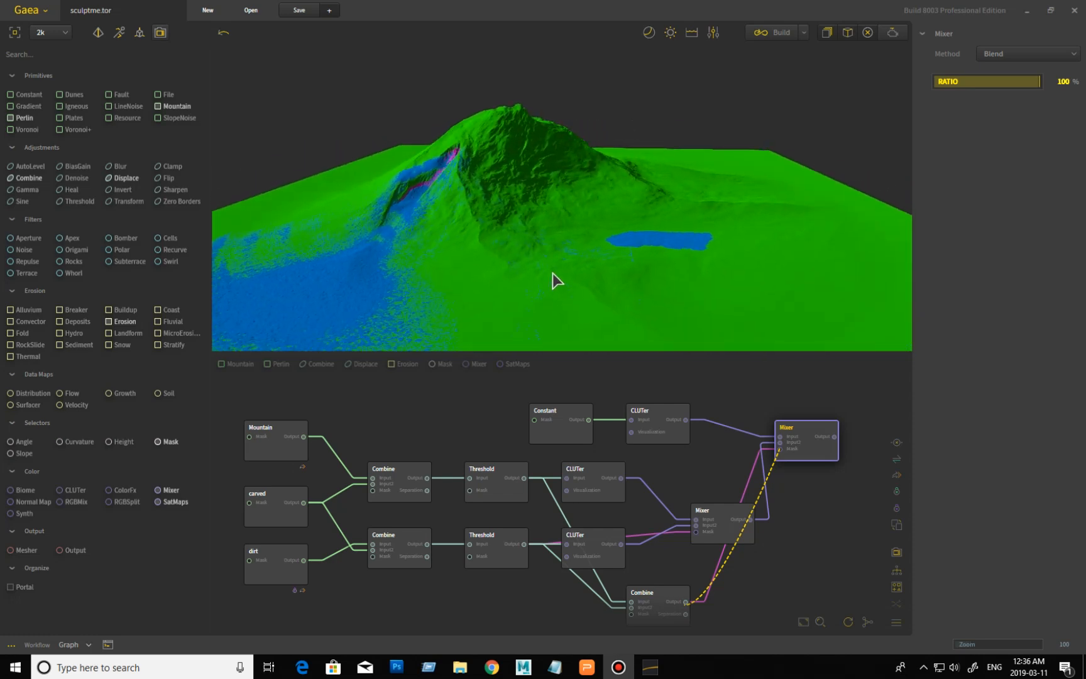